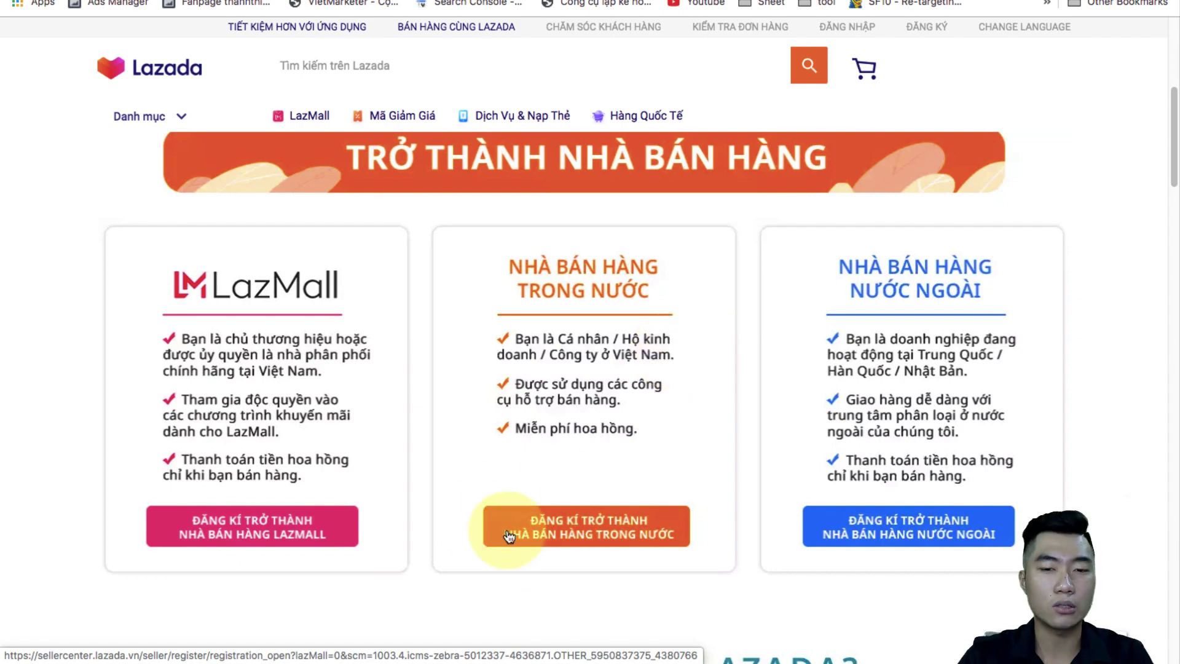
# - Start signing up as a domestic seller from the Lazada seller landing page
pyautogui.scroll(-2, 503, 514)
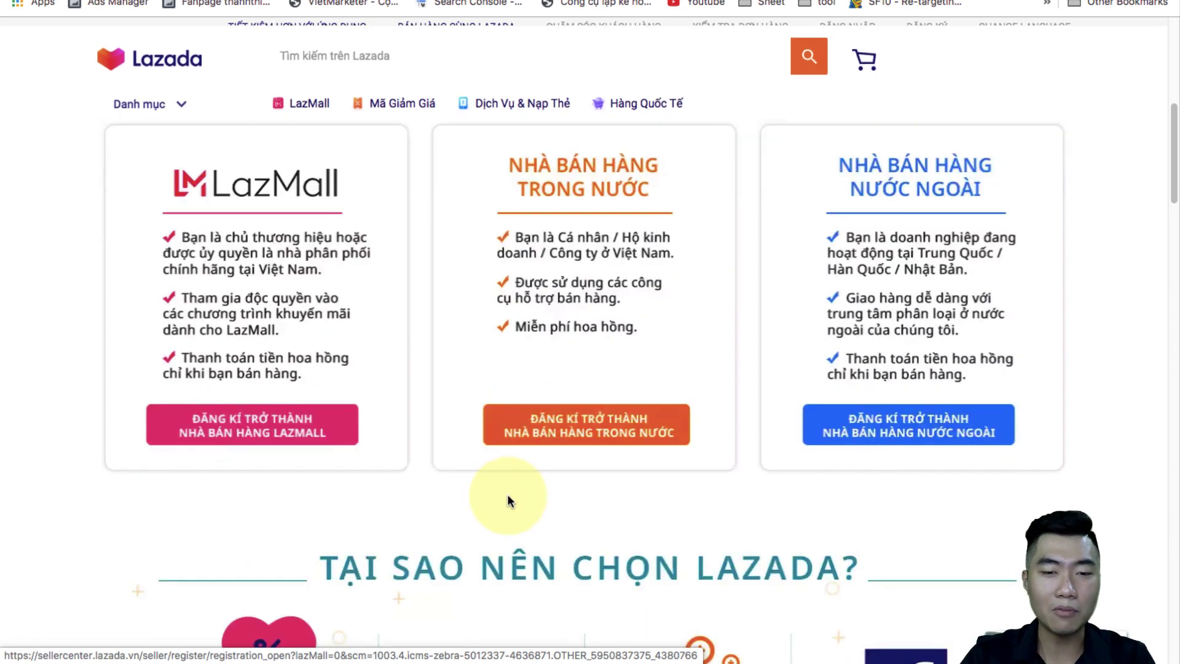
pyautogui.click(585, 439)
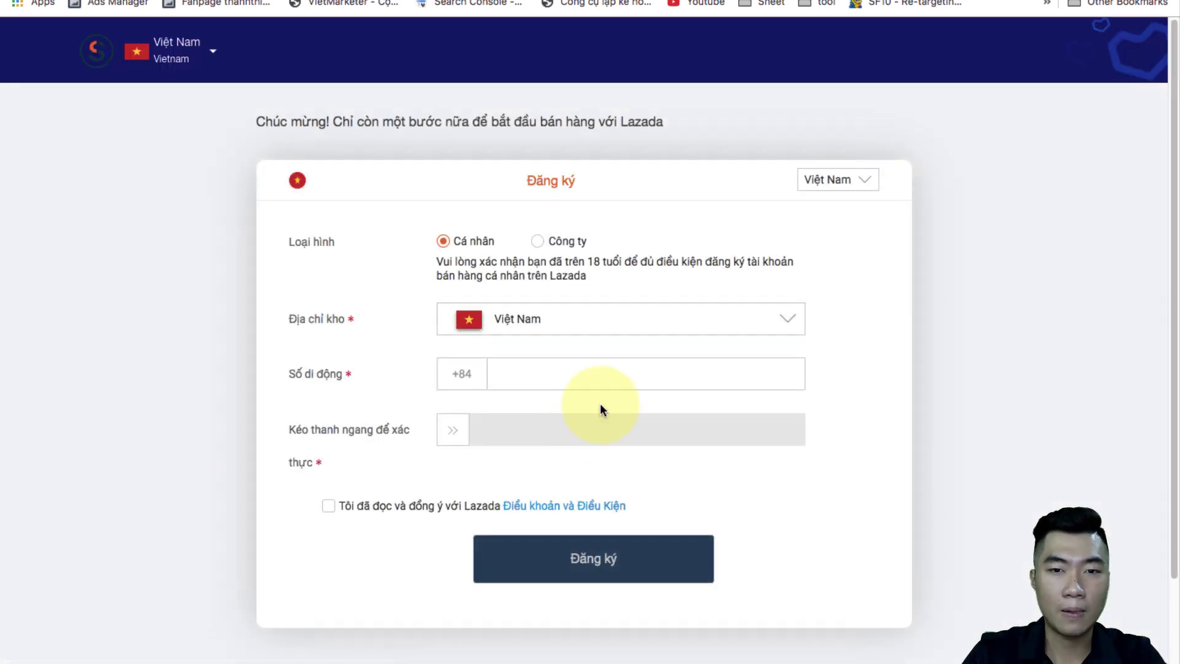
pyautogui.scroll(-1, 822, 238)
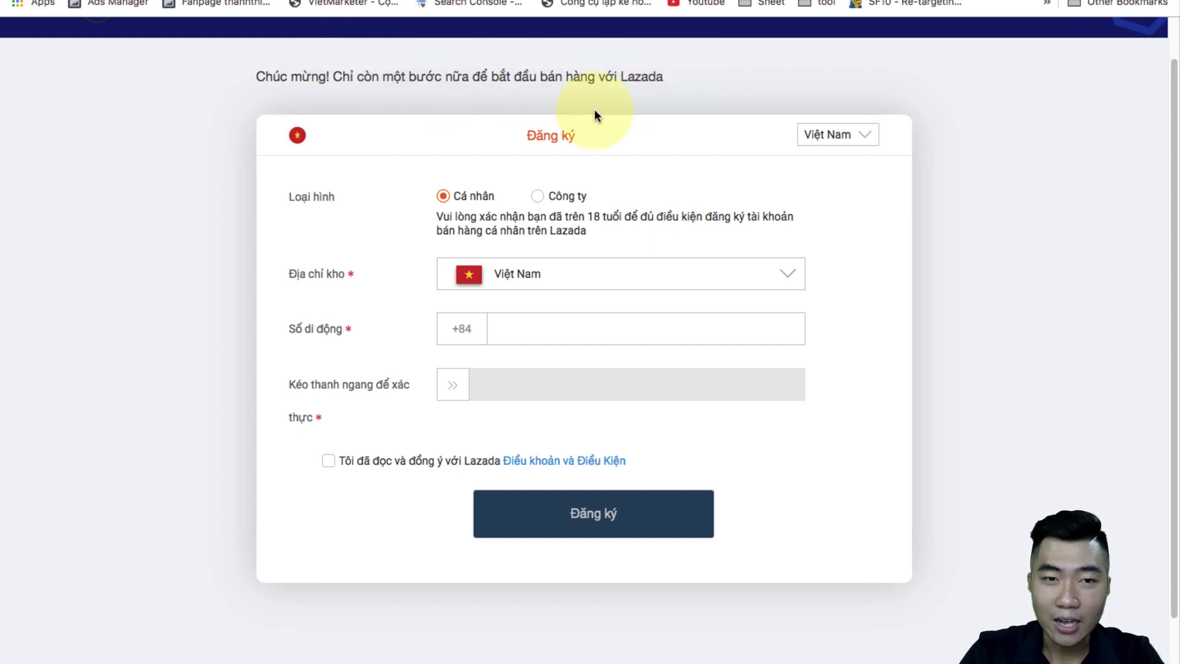
pyautogui.click(853, 140)
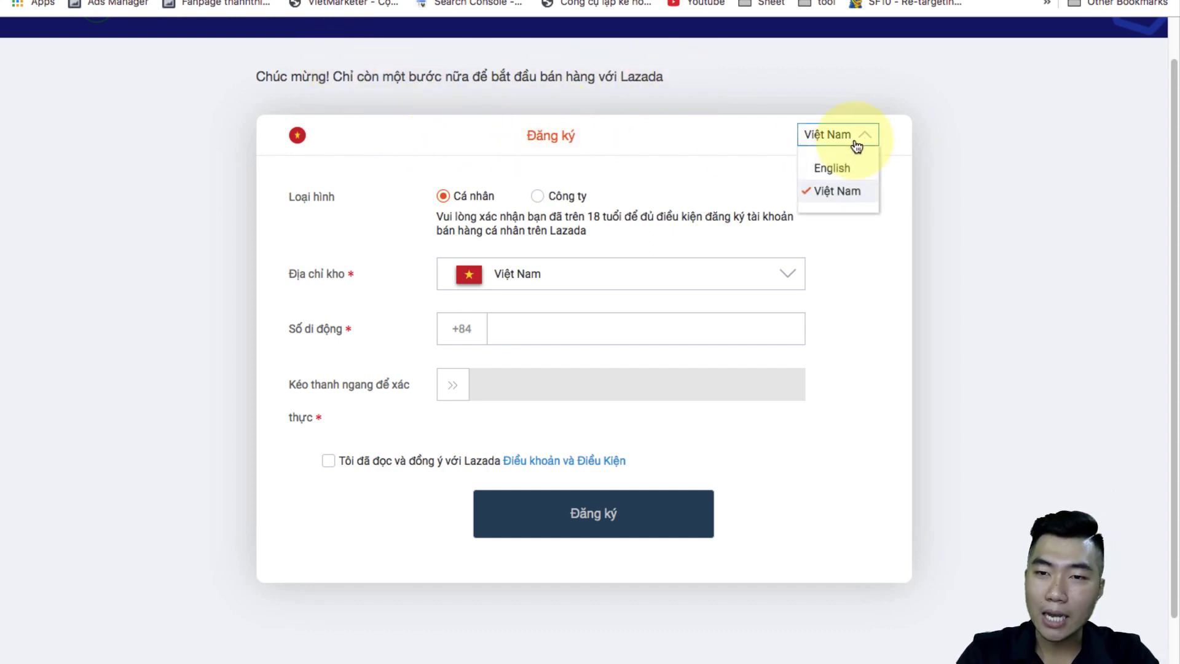
pyautogui.click(875, 208)
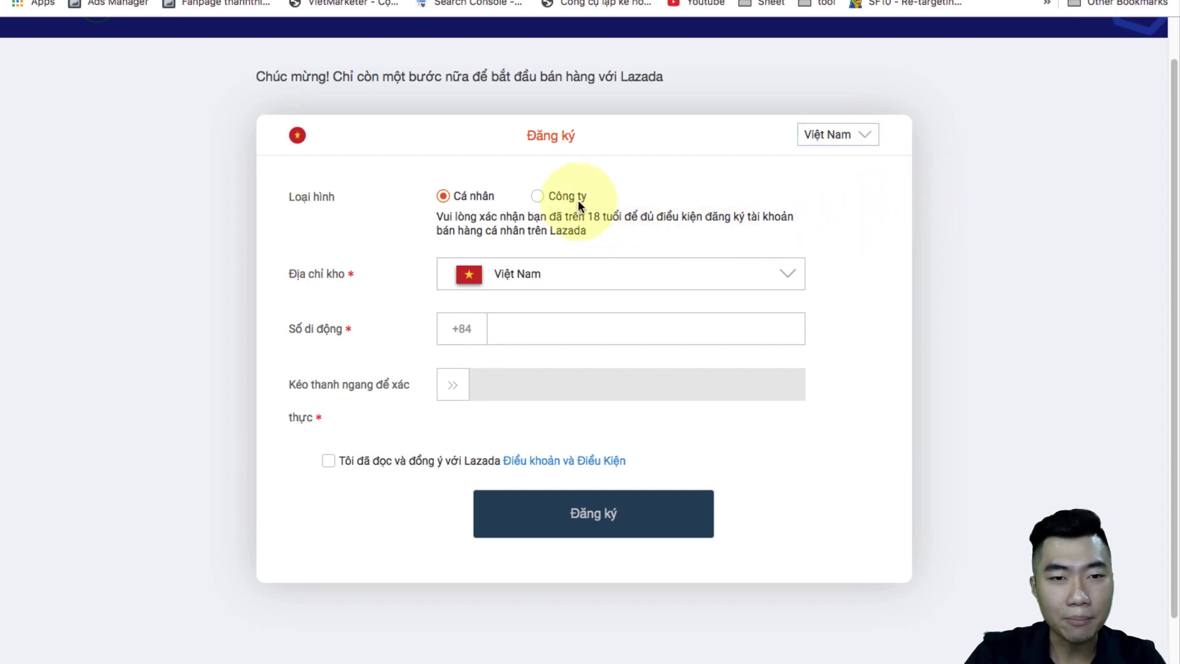
pyautogui.moveTo(295, 203); pyautogui.dragTo(356, 198)
pyautogui.click(453, 211)
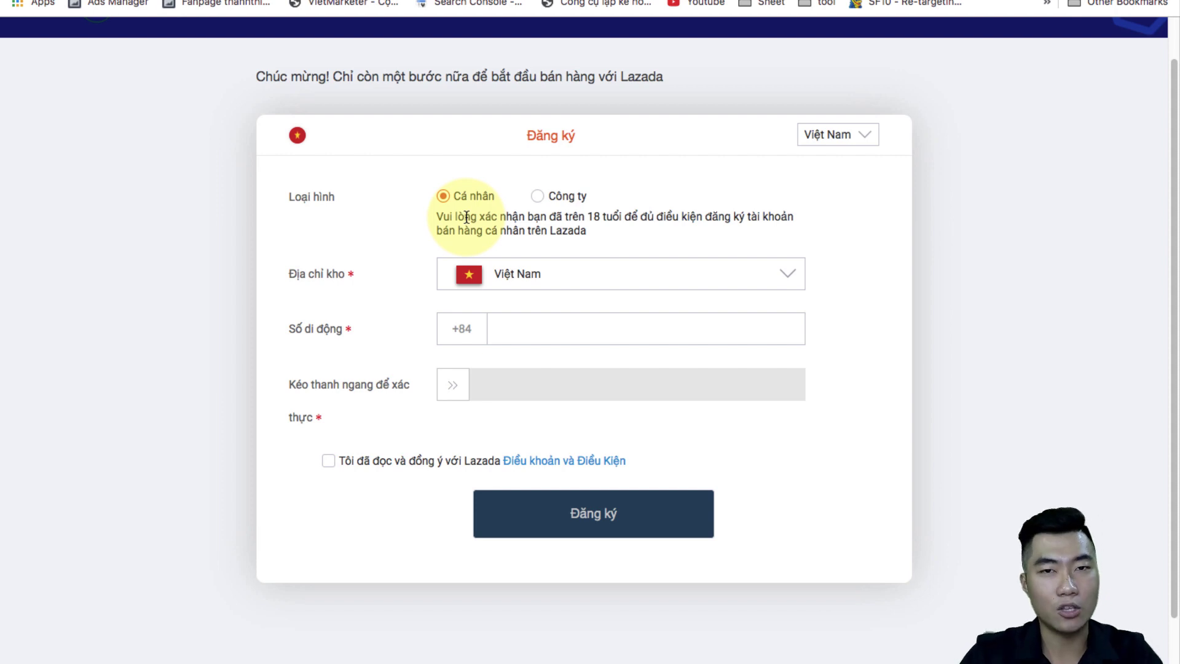
pyautogui.click(485, 222)
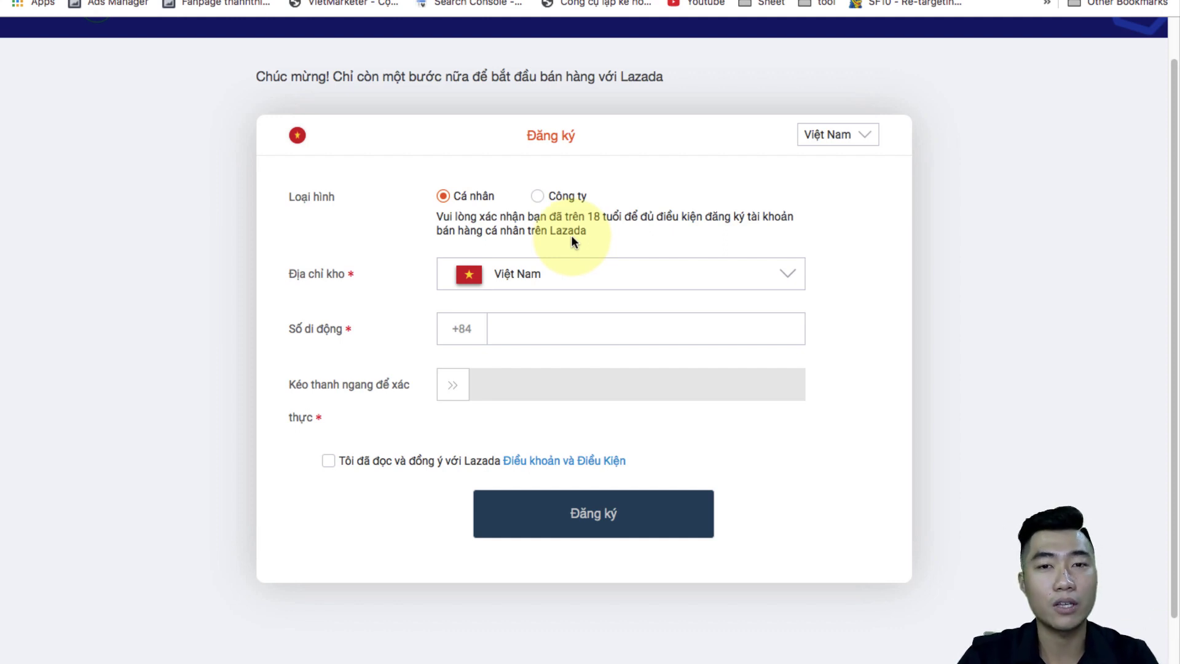
pyautogui.click(575, 272)
pyautogui.click(574, 307)
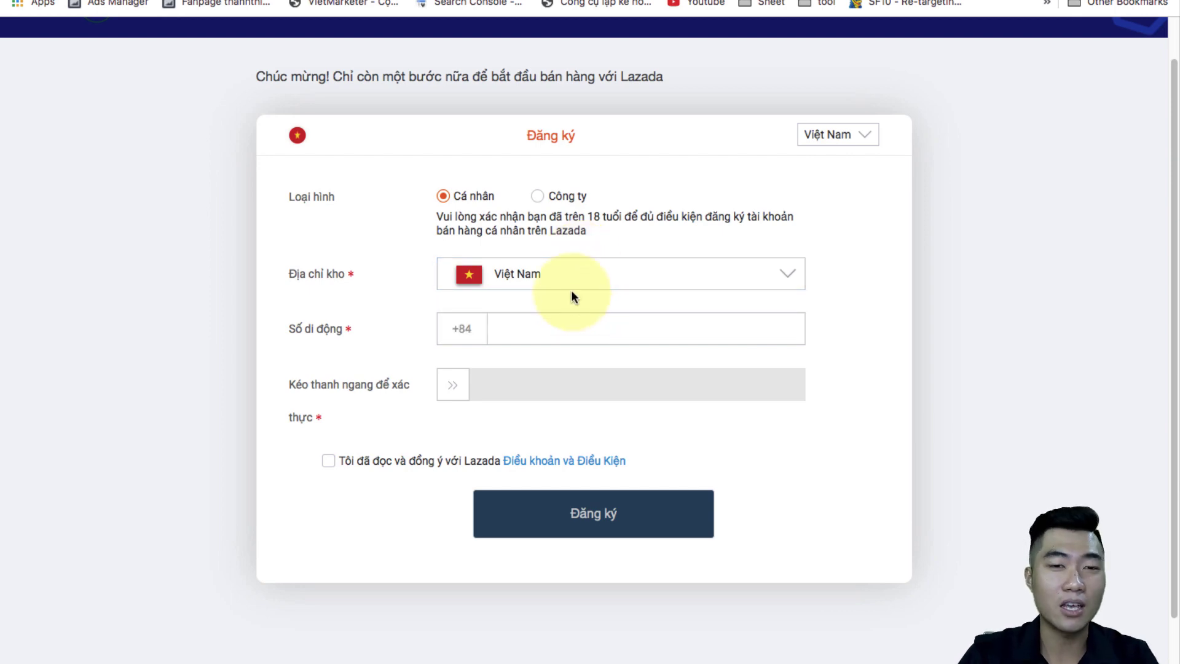
# - Enter the mobile number and drag the slider to pass the robot check
pyautogui.click(573, 319)
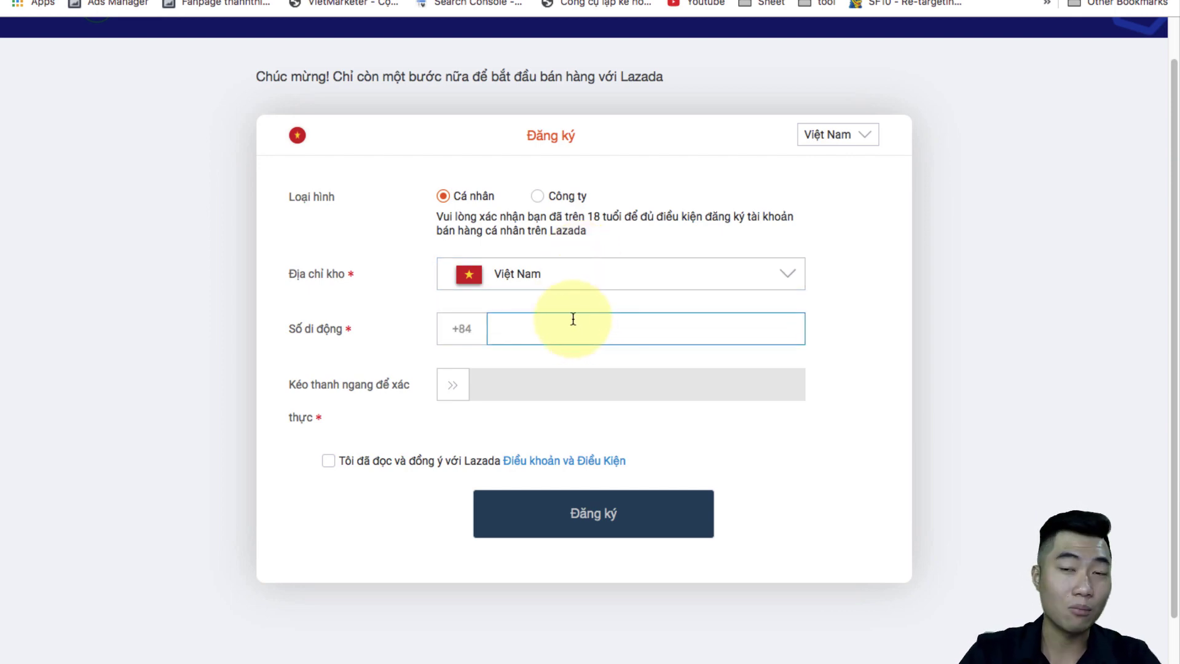
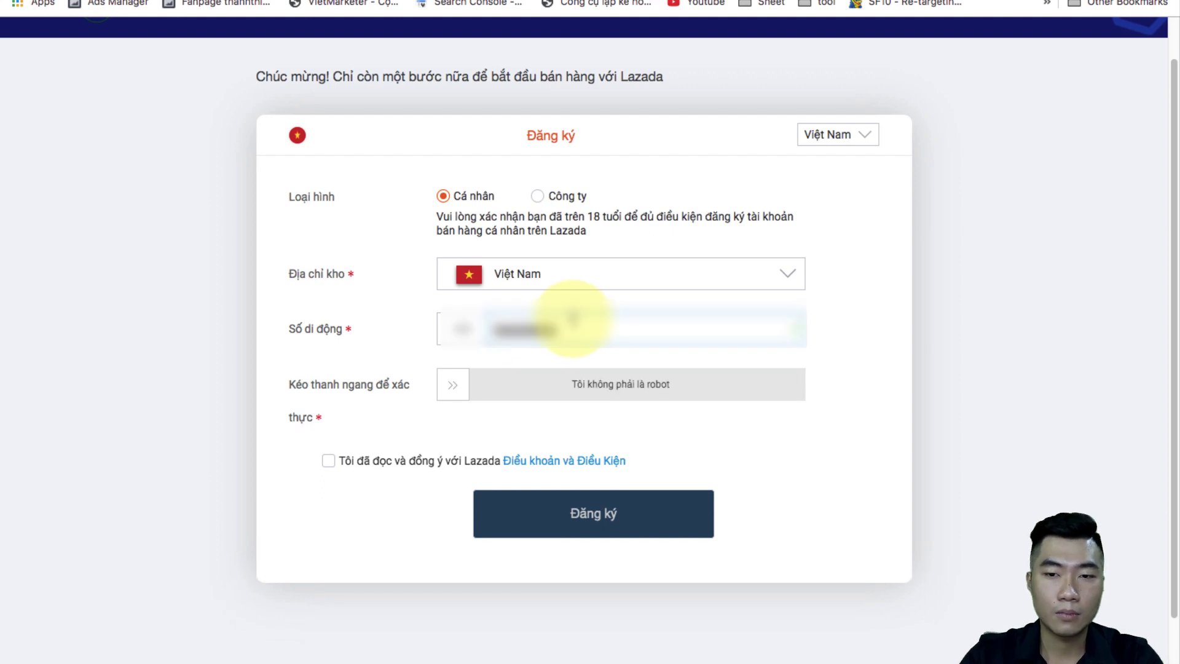
pyautogui.moveTo(332, 388); pyautogui.dragTo(809, 391)
pyautogui.click(403, 419)
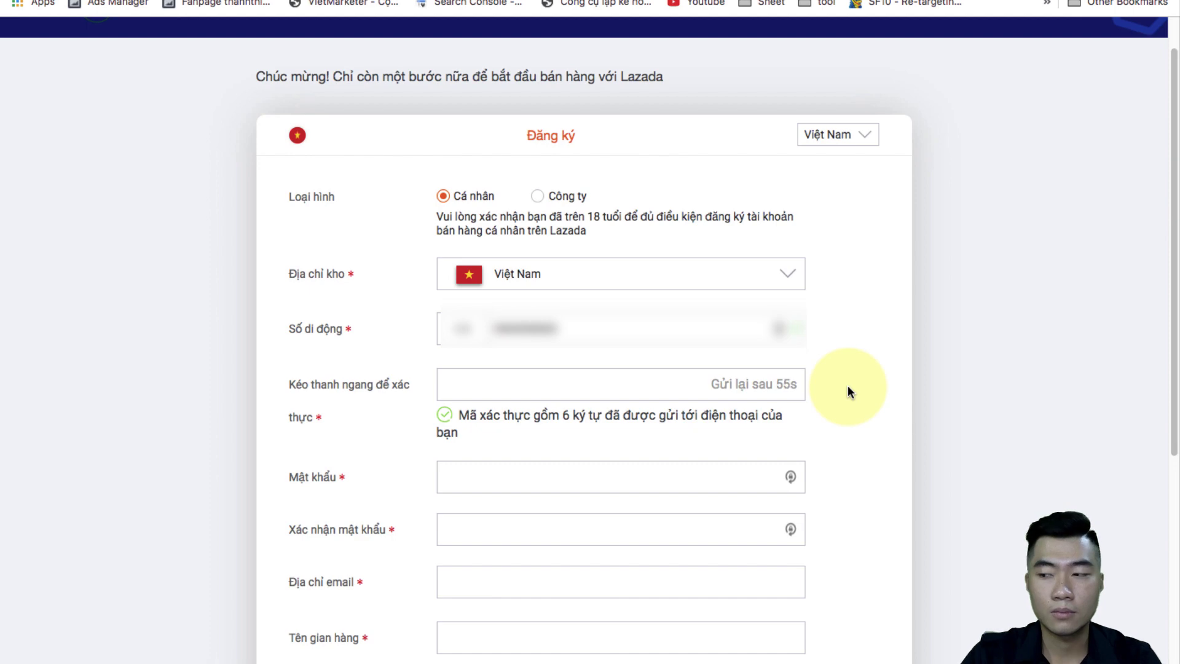
pyautogui.scroll(-1, 848, 386)
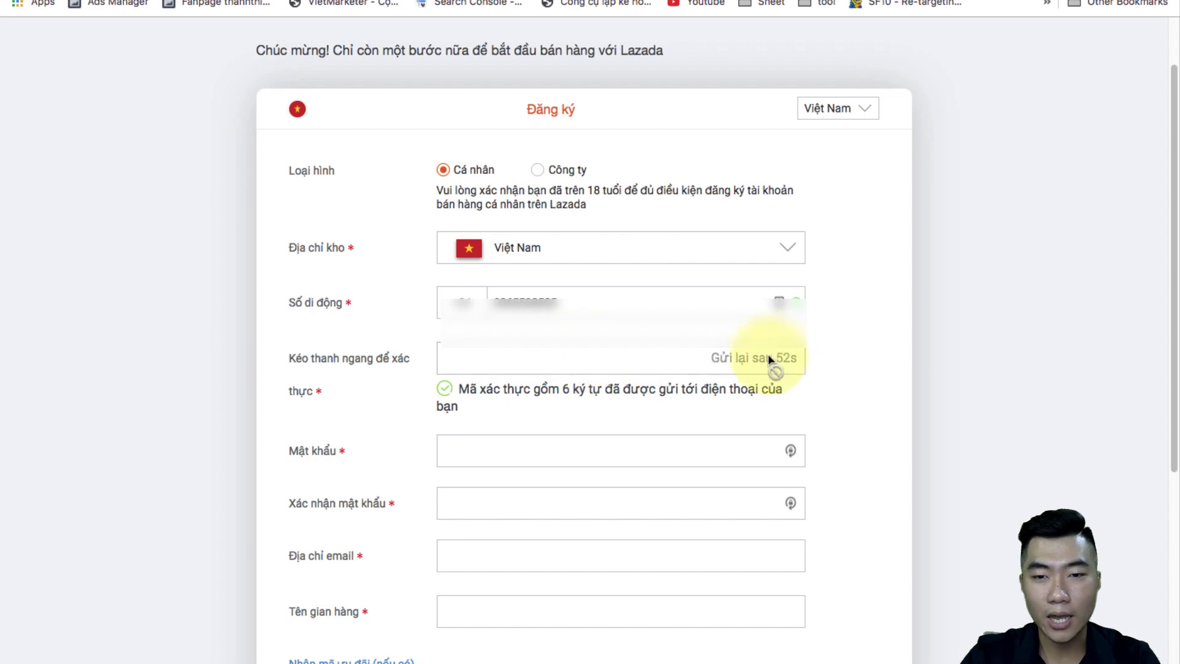
pyautogui.scroll(-1, 786, 363)
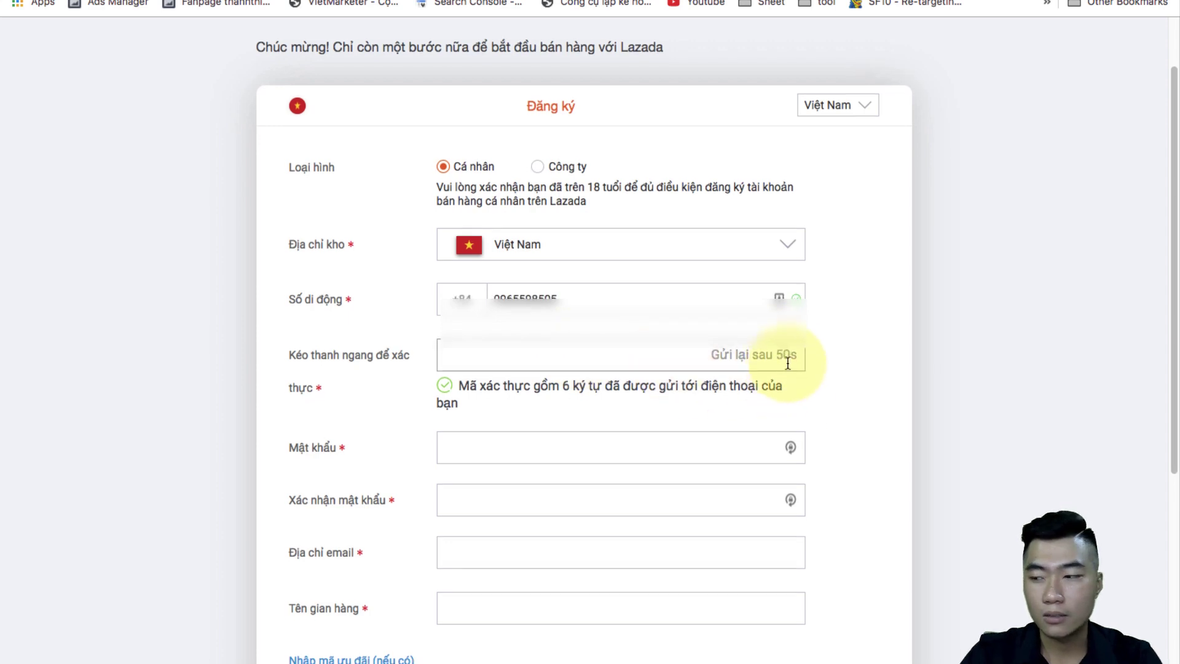
pyautogui.scroll(-3, 788, 363)
# - Enter the 6-digit verification code, then set and confirm the account password
pyautogui.click(612, 267)
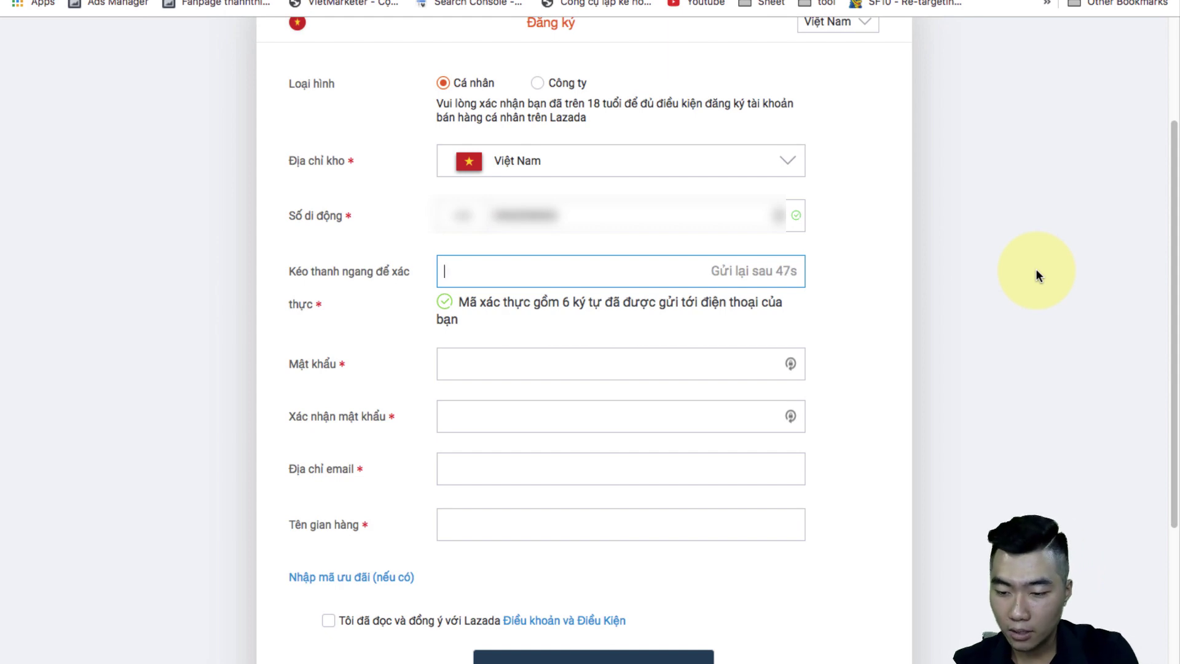
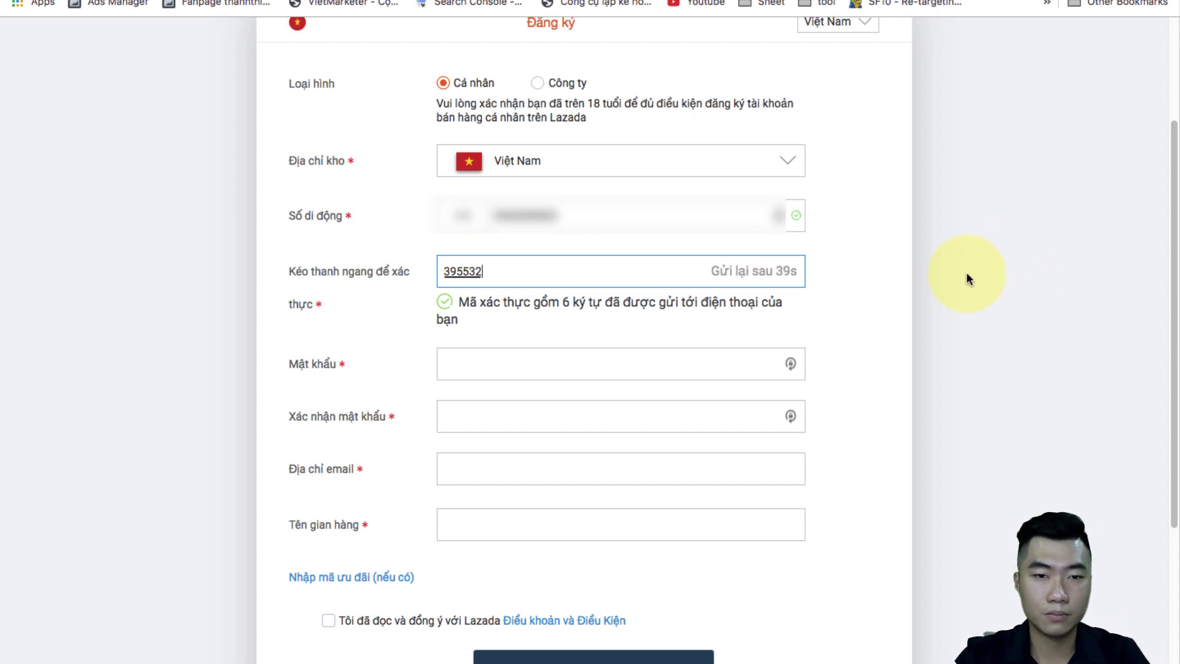
pyautogui.click(614, 372)
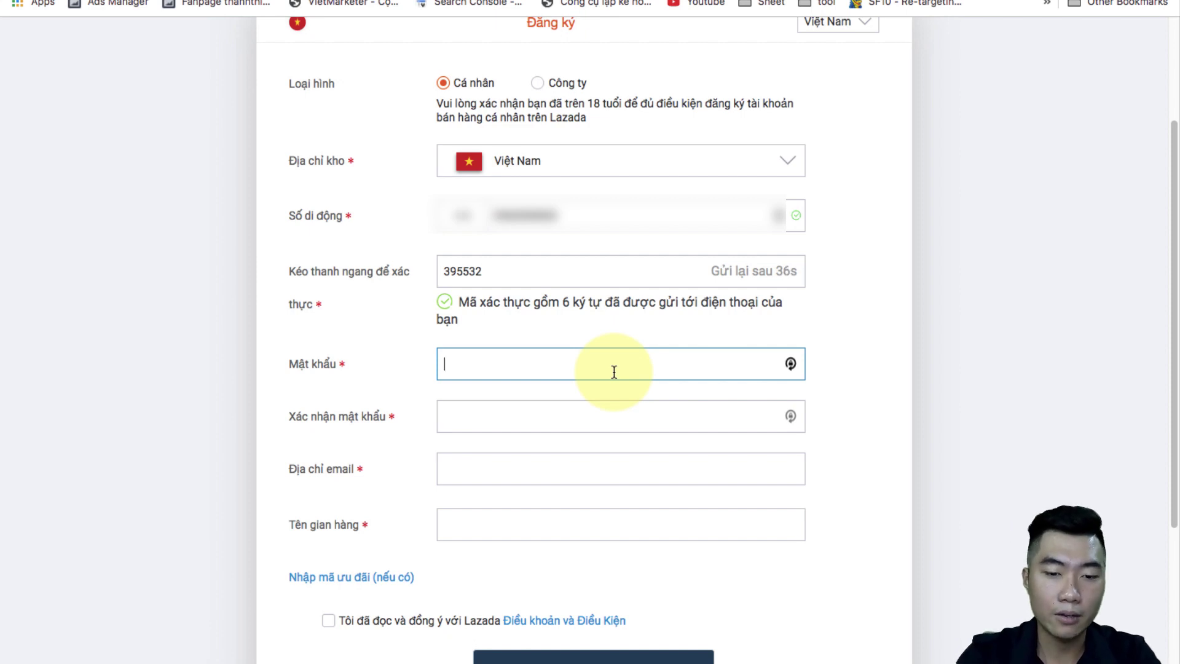
pyautogui.write('********')
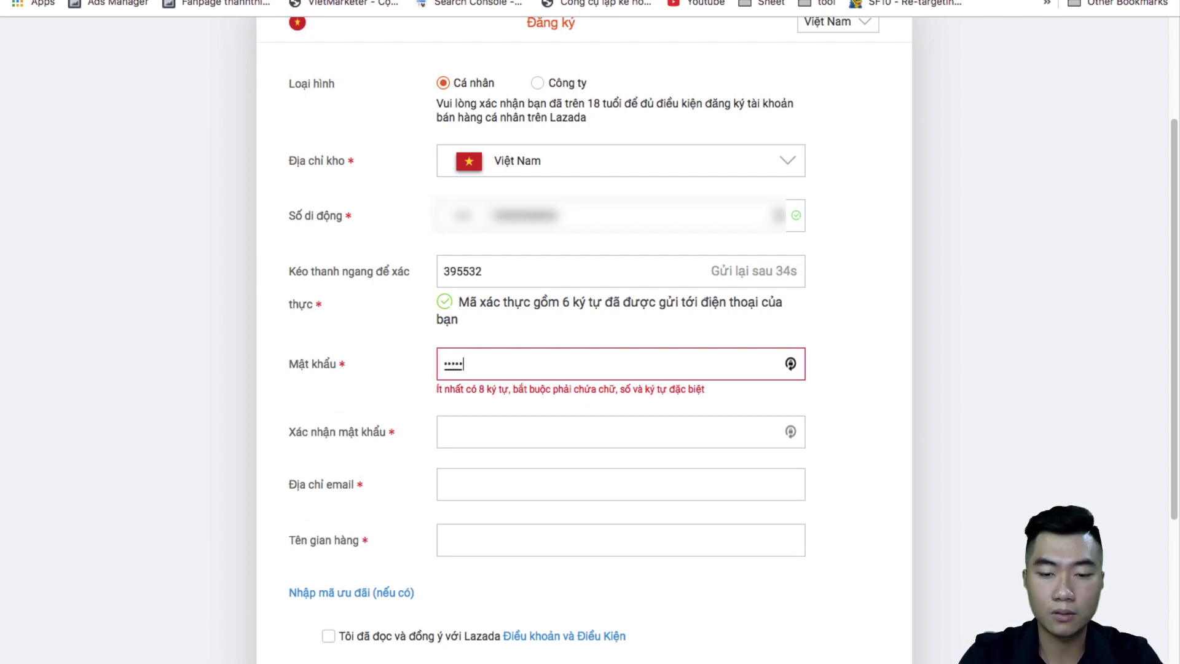
pyautogui.click(614, 377)
pyautogui.write('**')
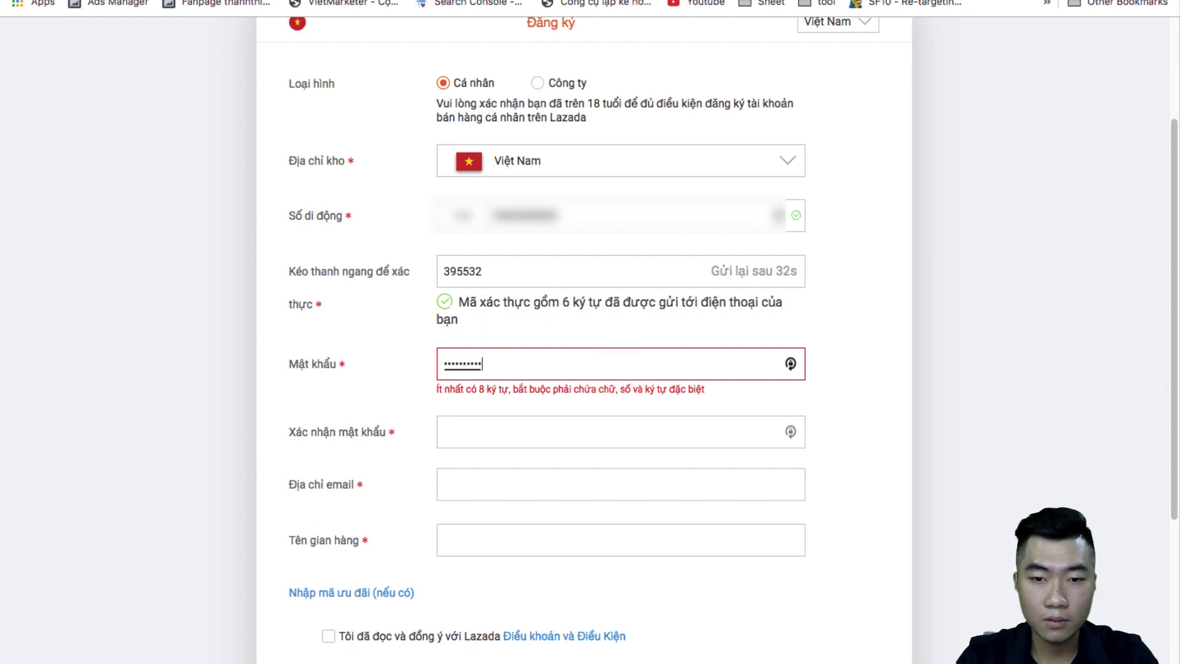
pyautogui.doubleClick(615, 372)
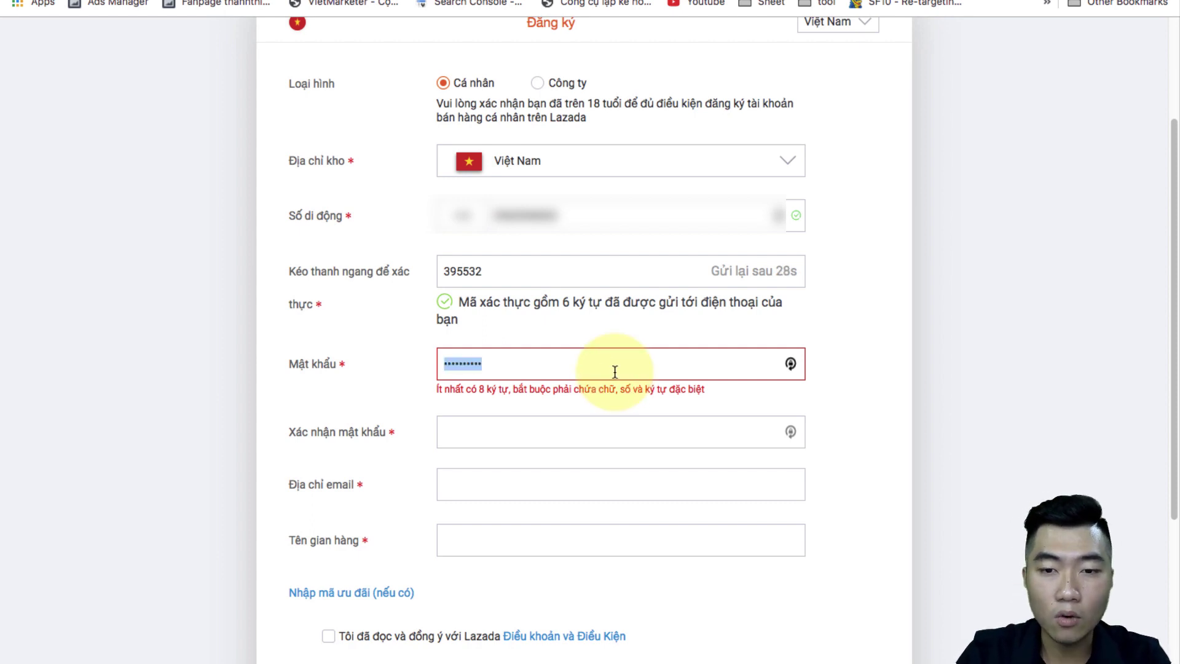
pyautogui.write('********')
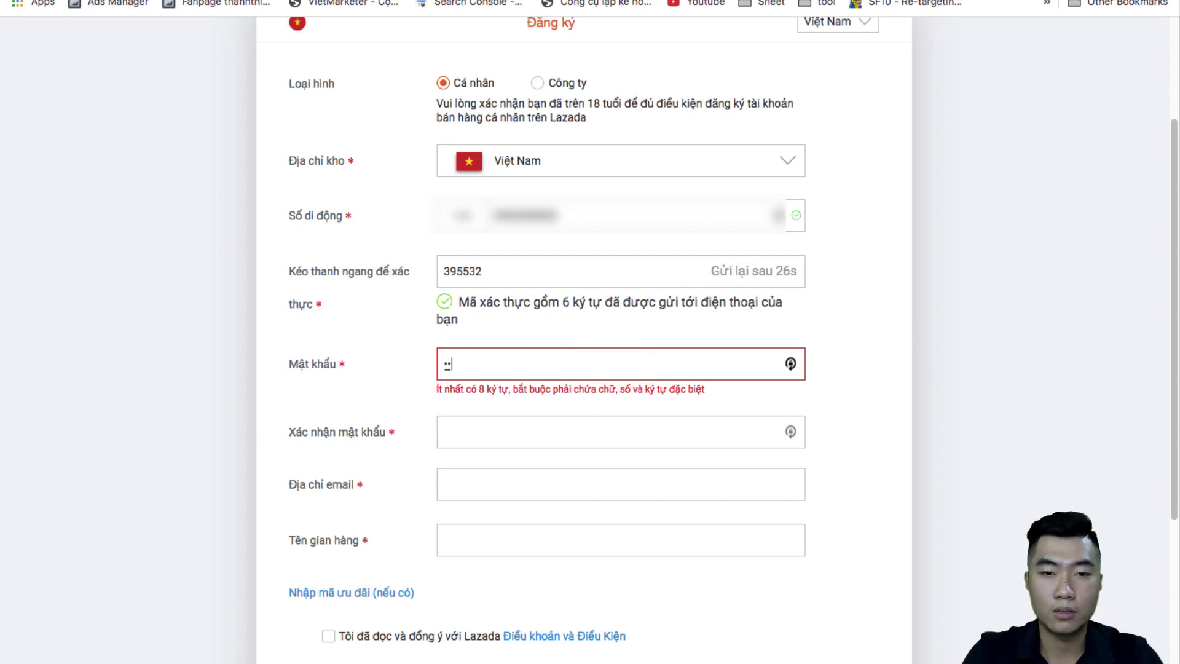
pyautogui.write('****')
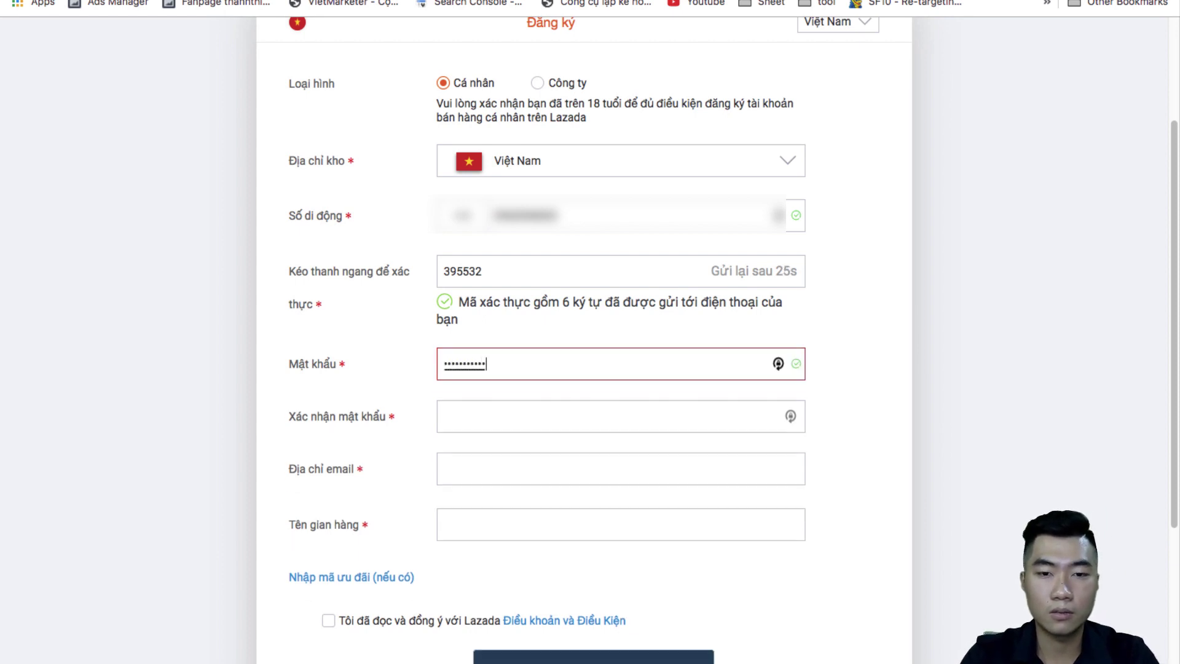
pyautogui.click(602, 405)
pyautogui.write('************')
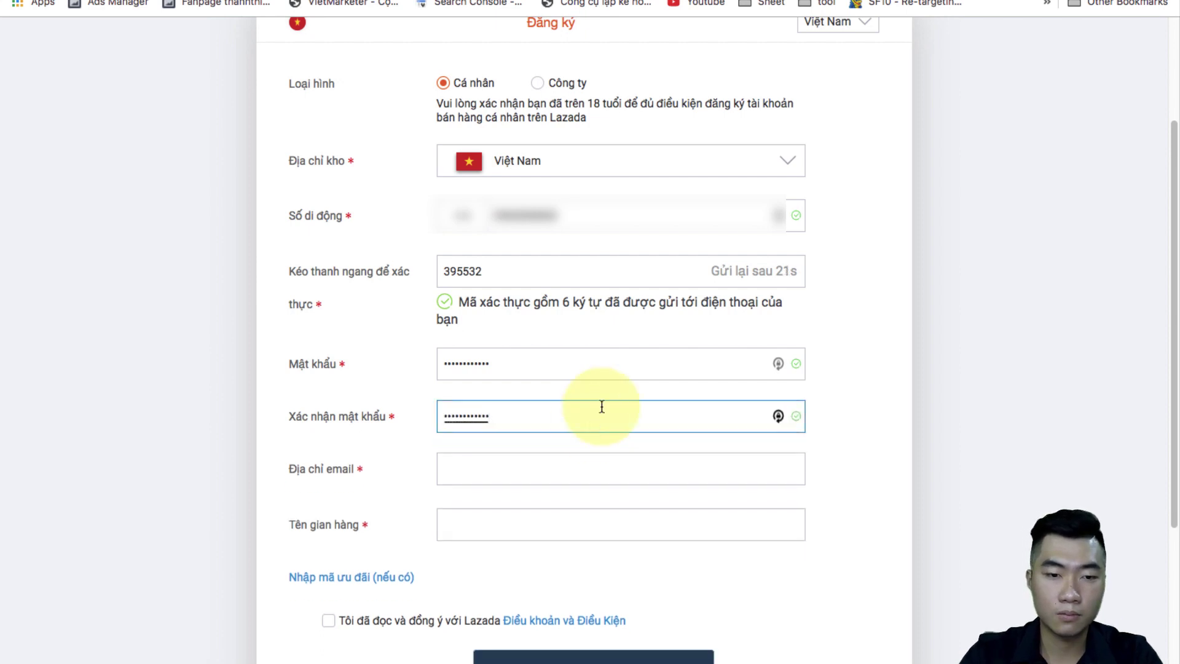
# - Type the account e-mail address, correcting a typo
pyautogui.click(577, 458)
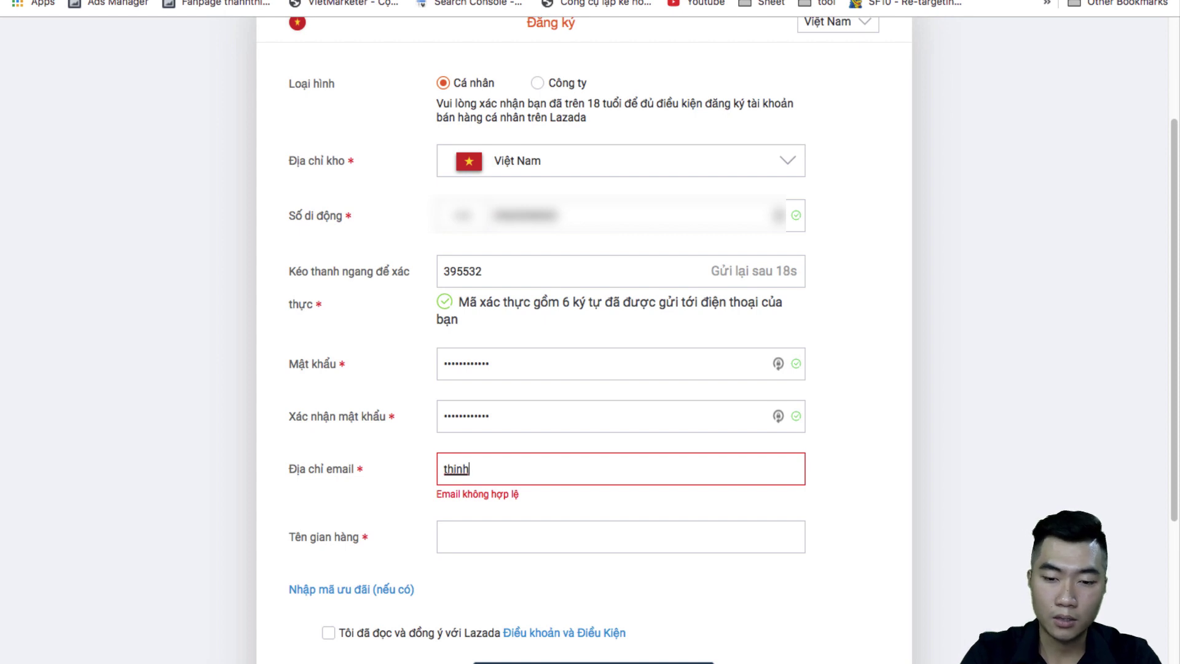
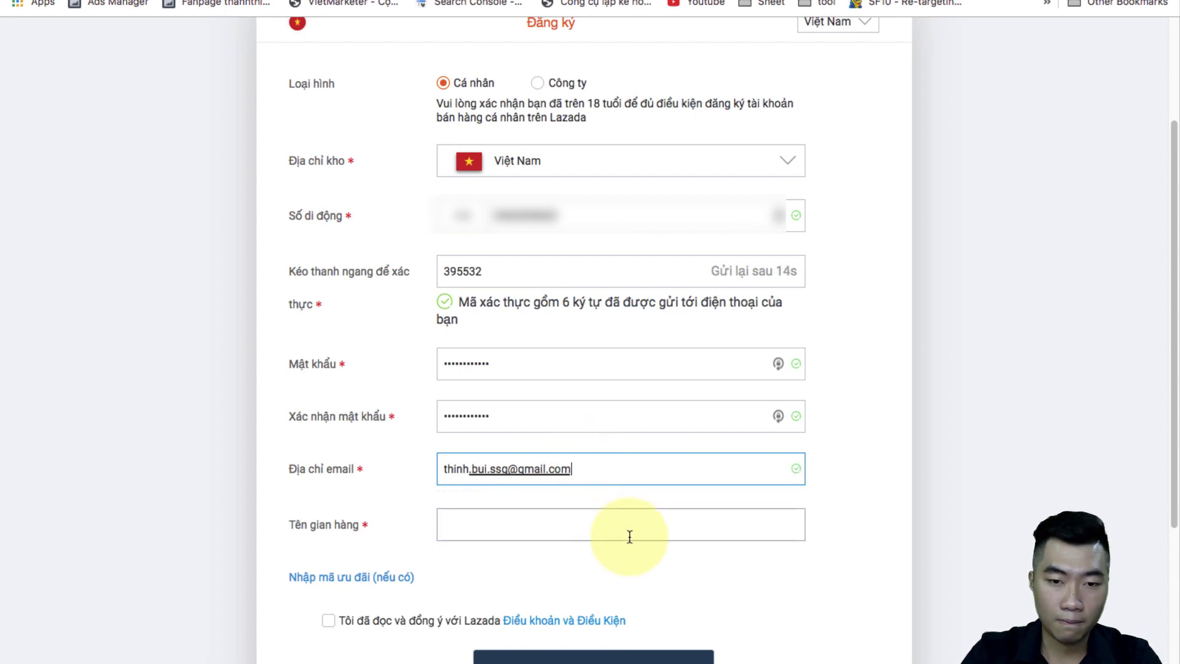
# - Enter the shop name as the owner's full name
pyautogui.click(629, 536)
pyautogui.scroll(-1, 651, 526)
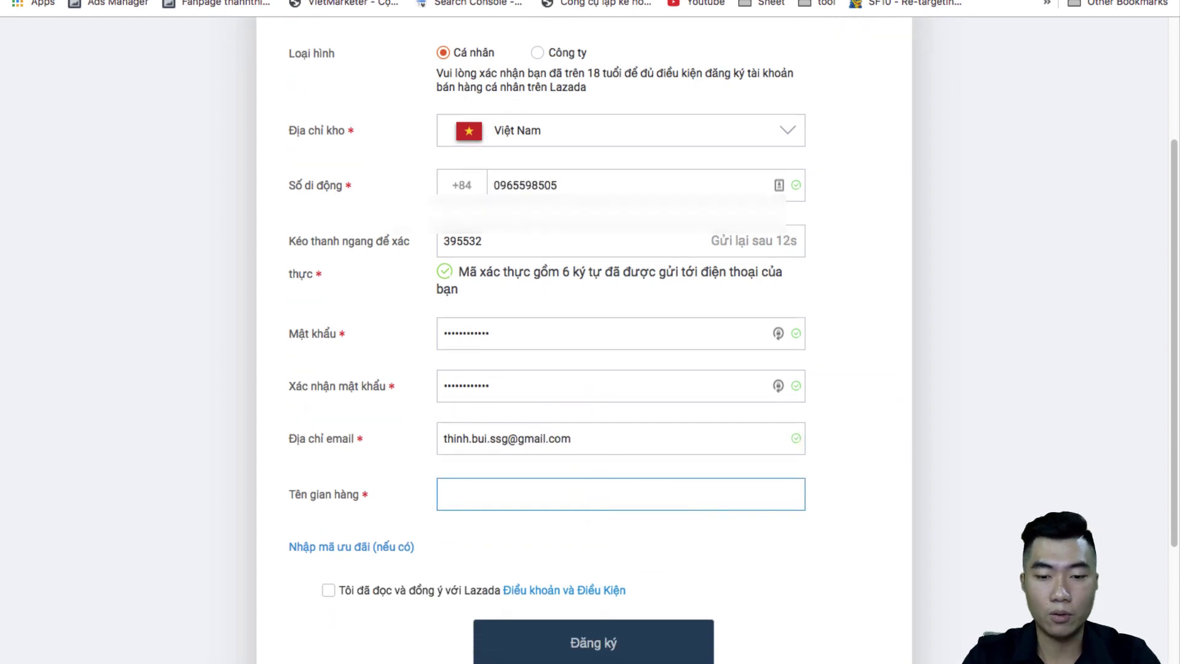
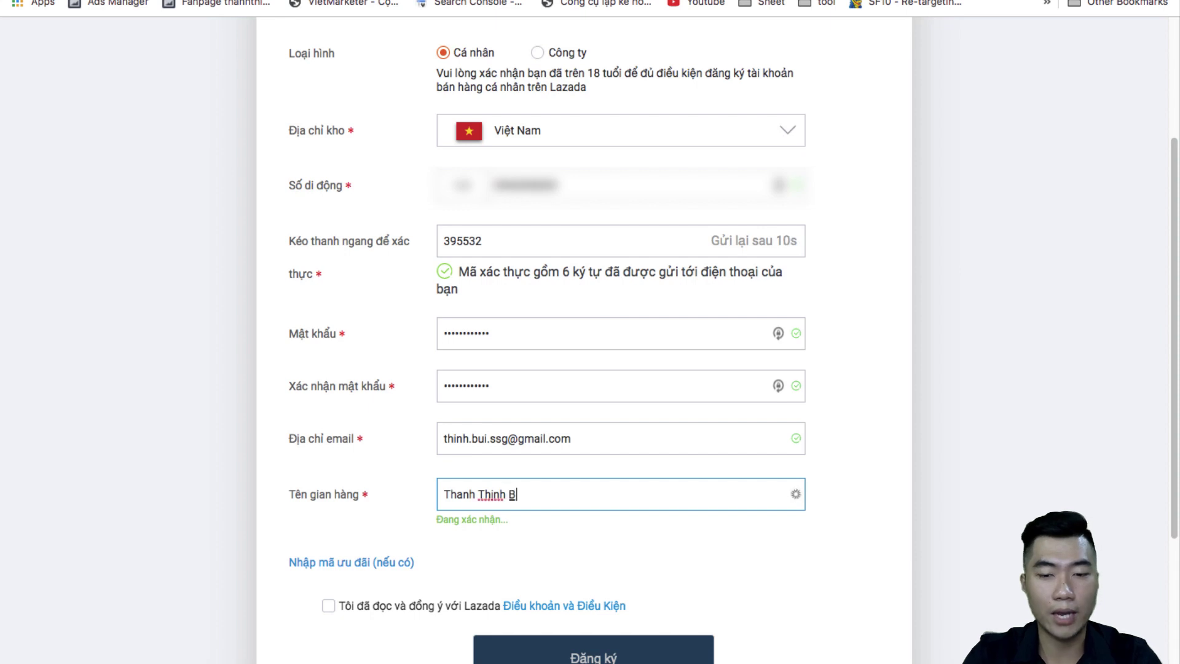
# - Accept the terms and conditions and submit the seller registration
pyautogui.scroll(-3, 707, 544)
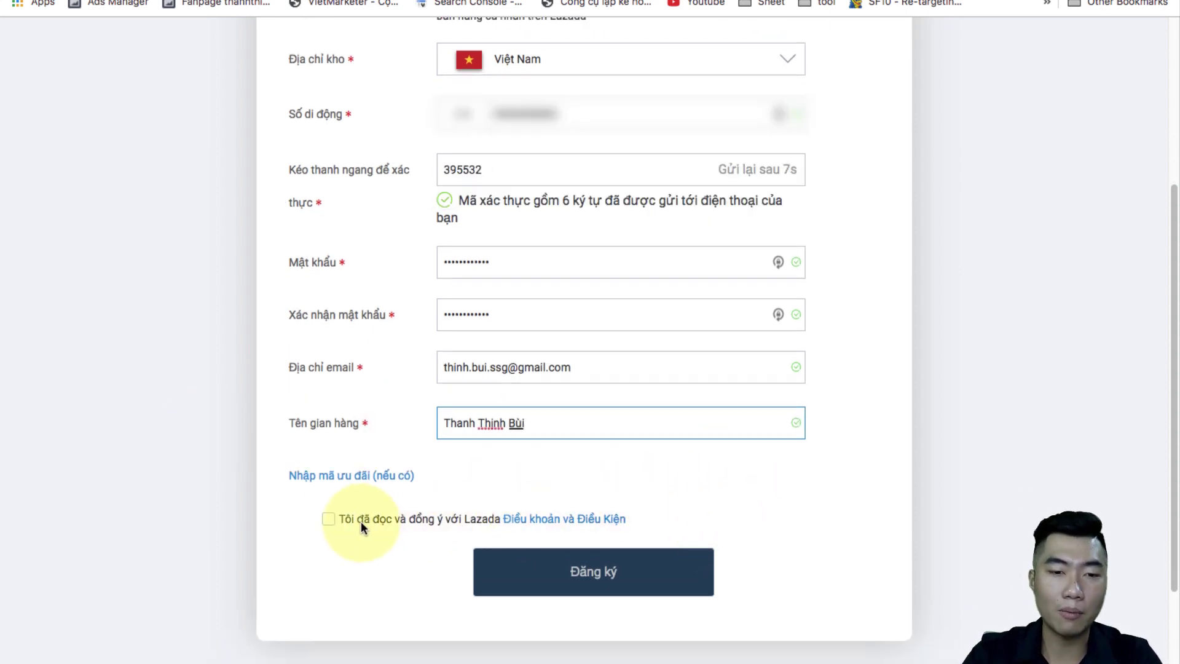
pyautogui.scroll(-2, 327, 522)
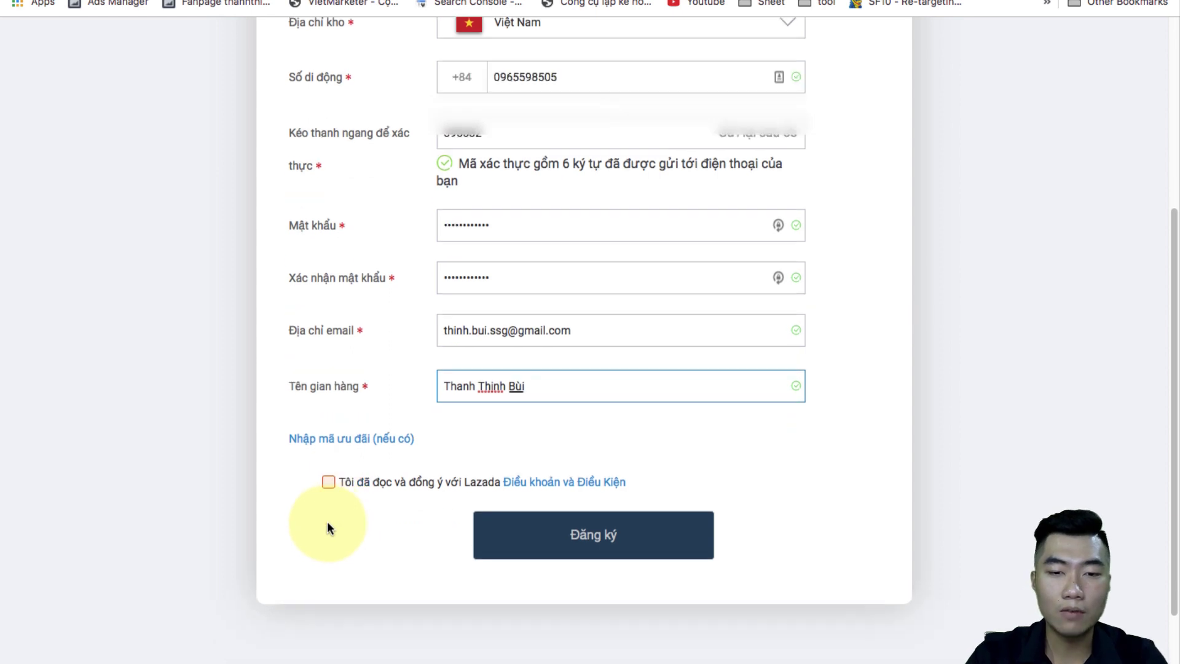
pyautogui.click(323, 483)
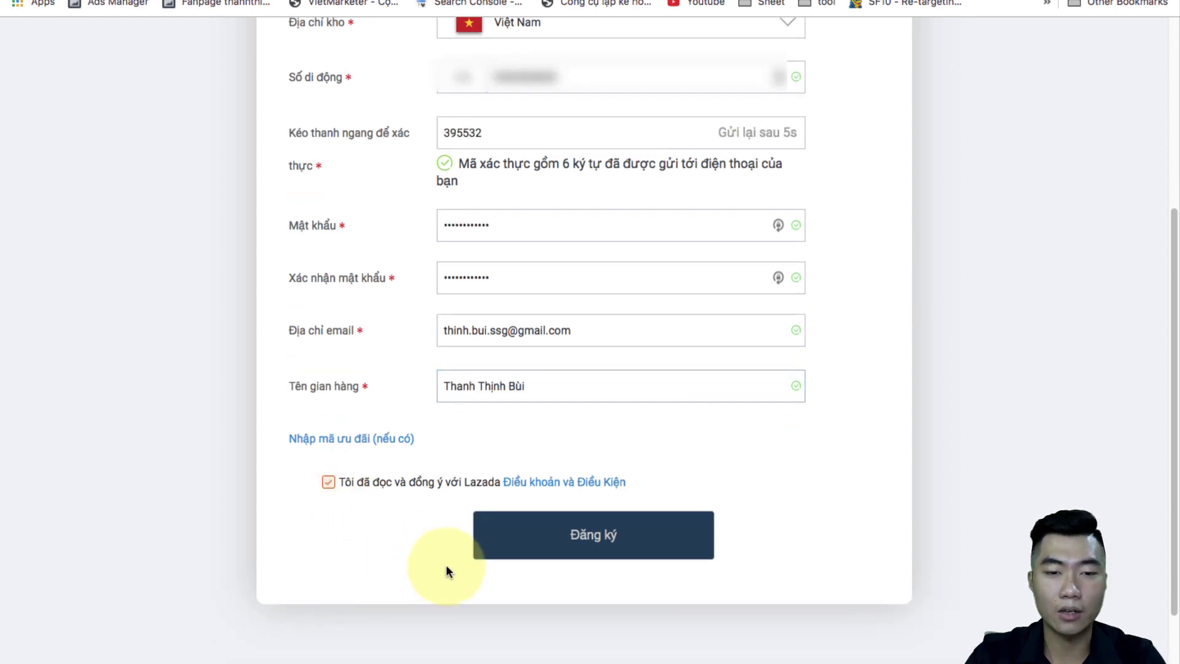
pyautogui.click(577, 540)
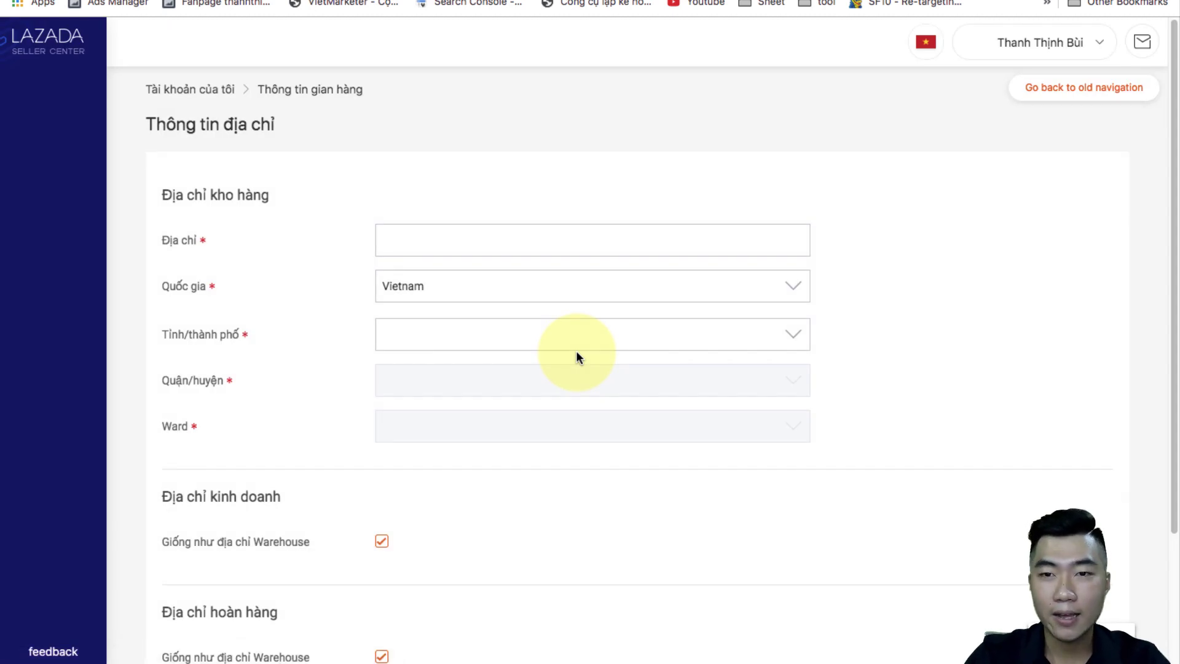
# - Type the warehouse street address, including ward and district
pyautogui.click(620, 253)
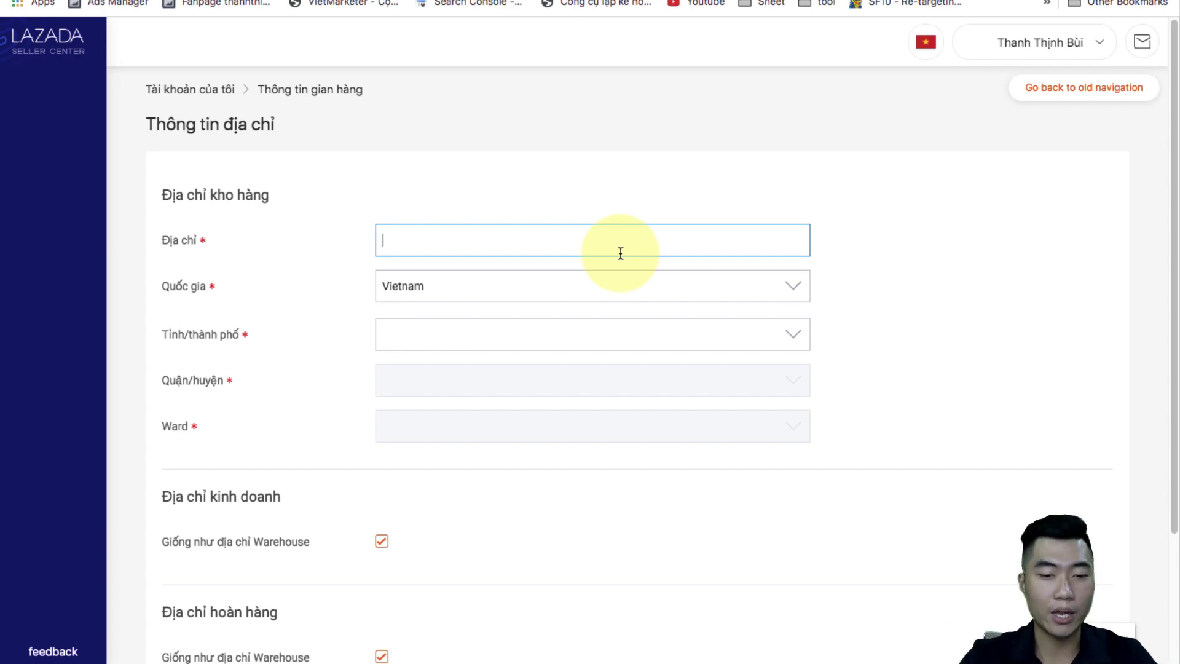
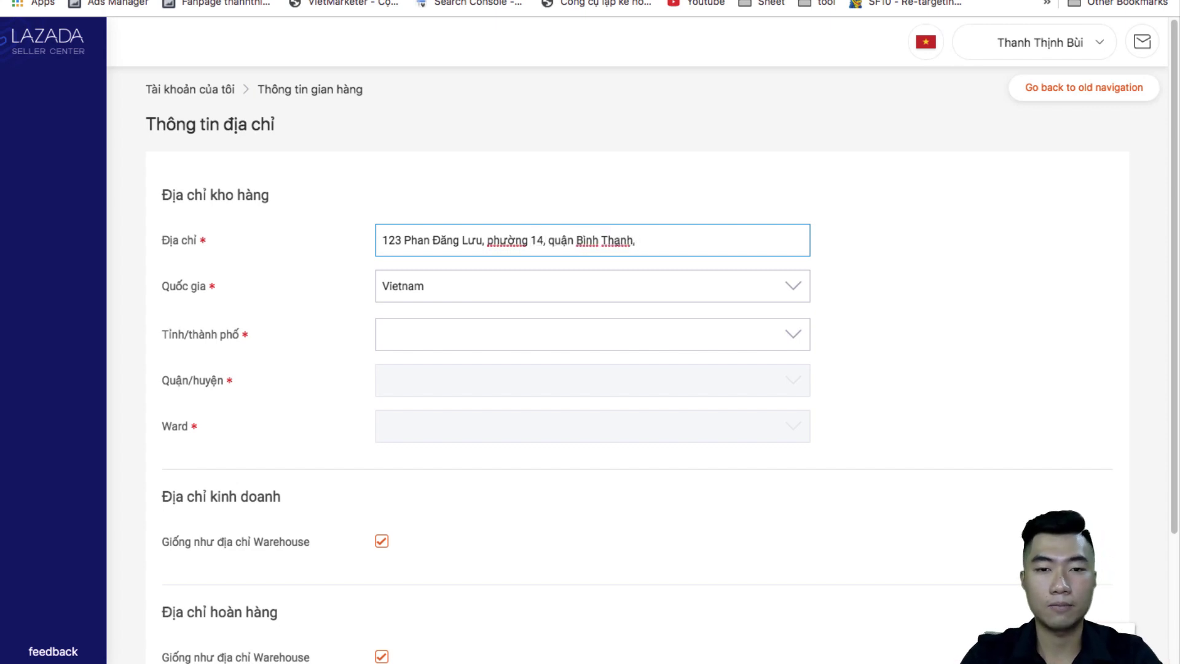
pyautogui.write('T')
pyautogui.press('BackSpace')
pyautogui.press('BackSpace')
pyautogui.press('BackSpace')
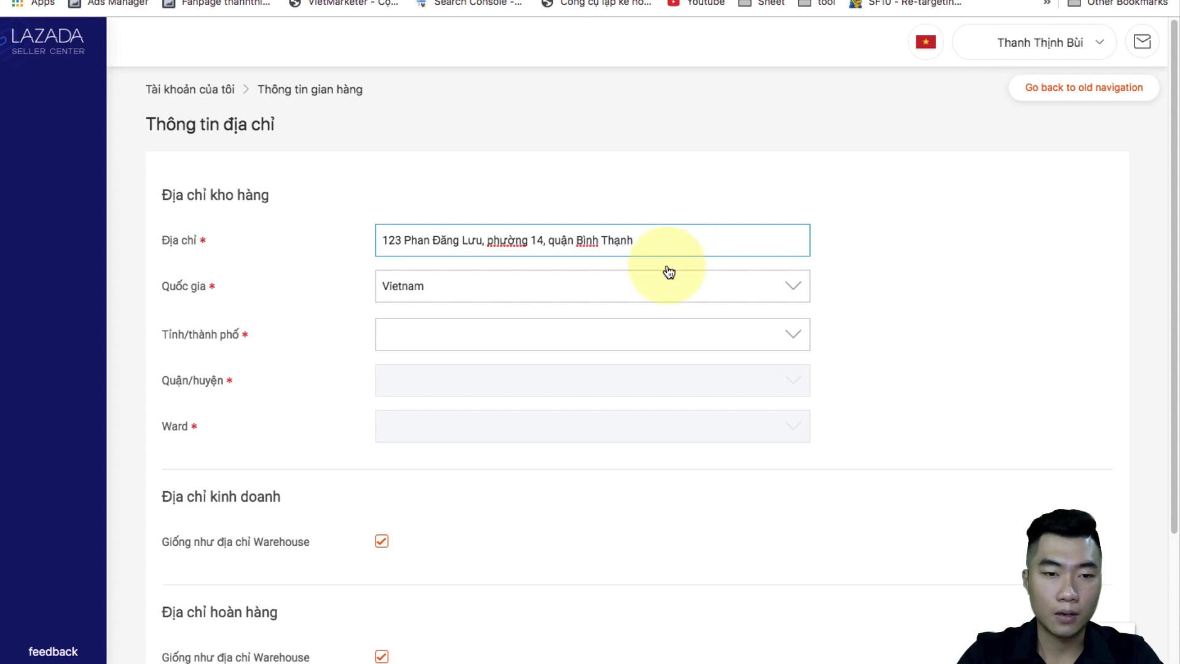
# - Choose Hồ Chí Minh as the province
pyautogui.click(576, 332)
pyautogui.click(554, 345)
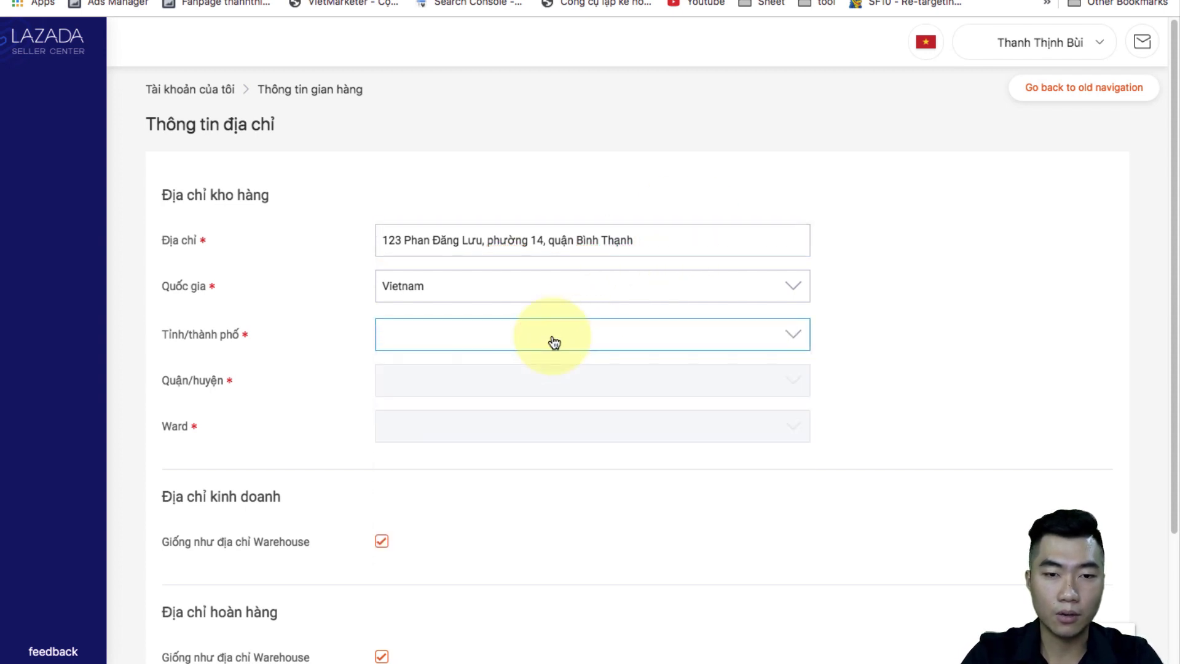
pyautogui.click(553, 342)
pyautogui.scroll(-15, 554, 441)
pyautogui.scroll(-5, 553, 445)
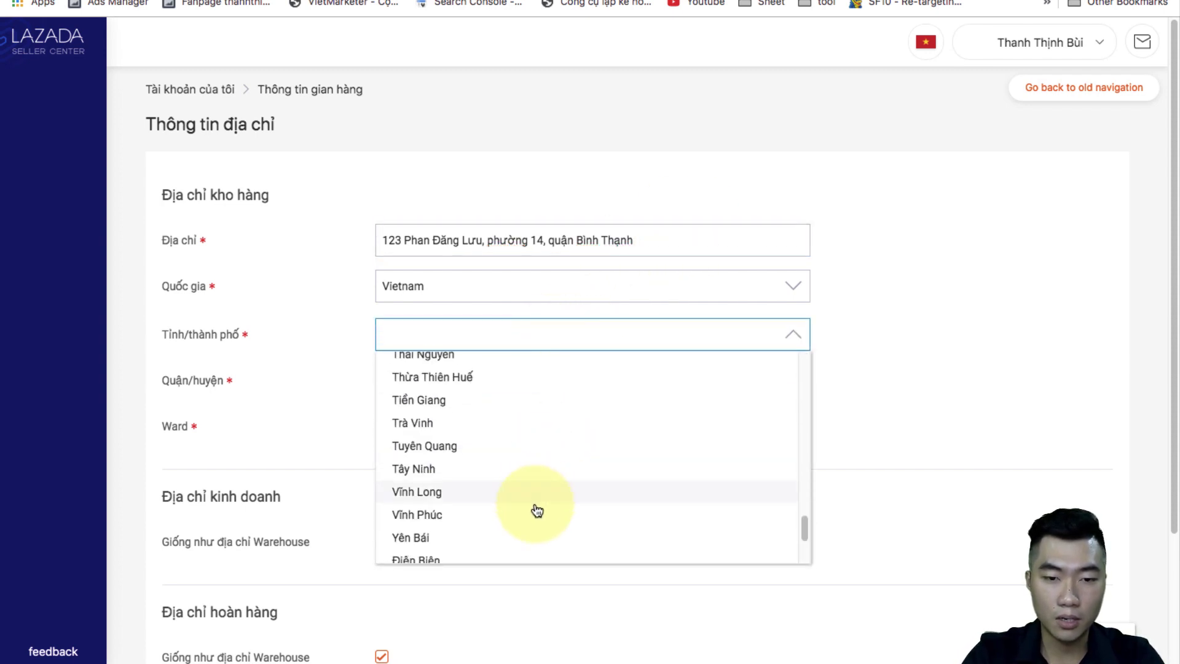
pyautogui.scroll(-3, 526, 461)
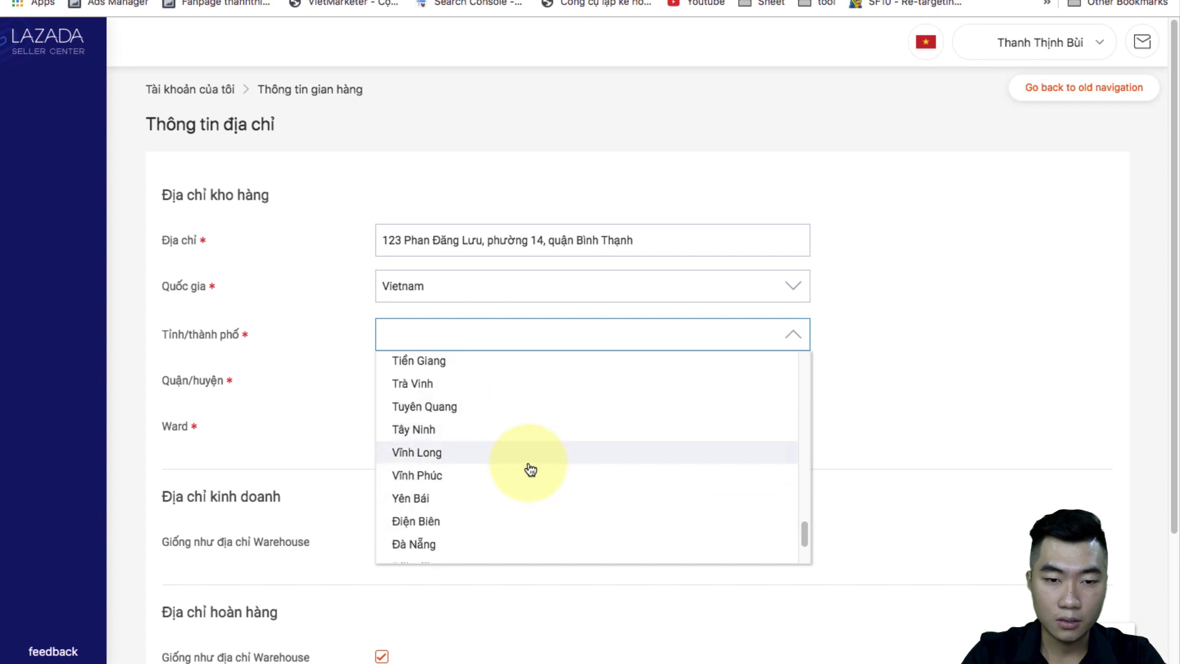
pyautogui.scroll(7, 533, 473)
pyautogui.scroll(8, 535, 477)
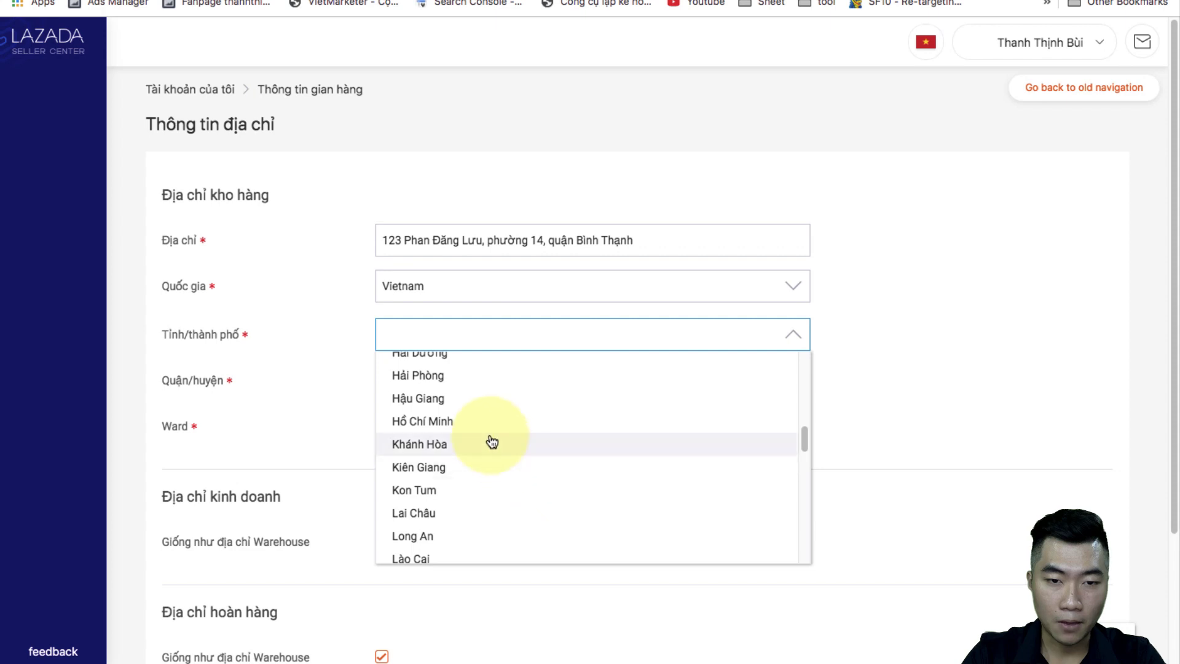
pyautogui.click(490, 423)
# - Pick district Quận Bình Thạnh and ward Phường 14, then submit the address
pyautogui.click(431, 387)
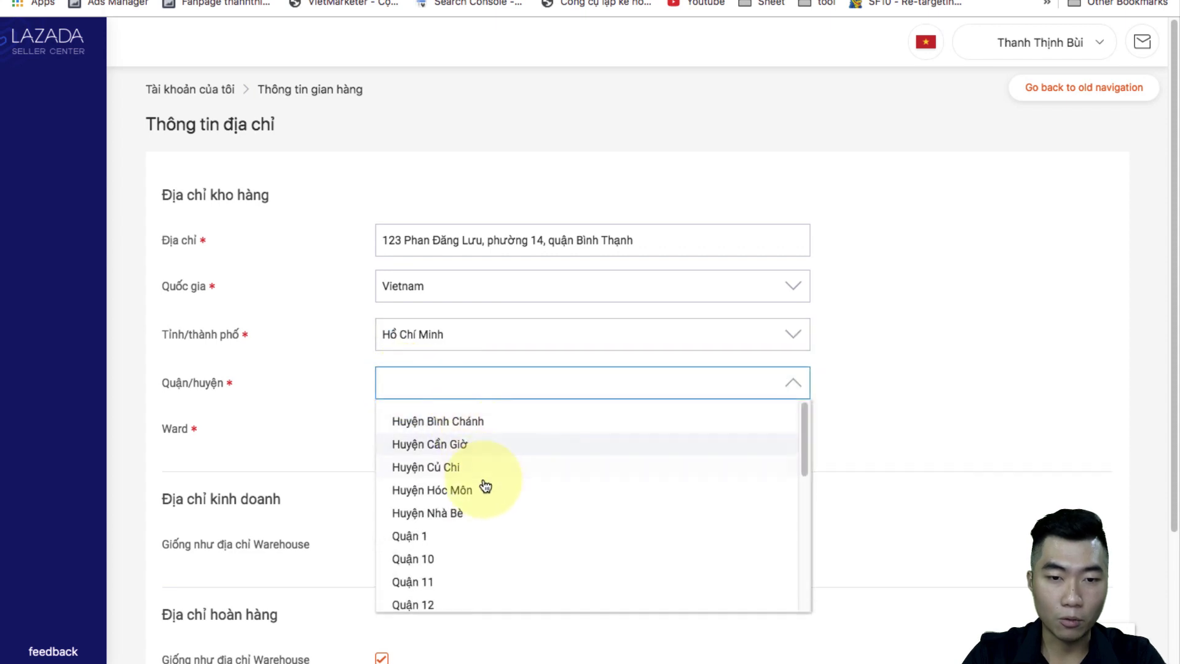
pyautogui.scroll(-4, 485, 487)
pyautogui.click(495, 556)
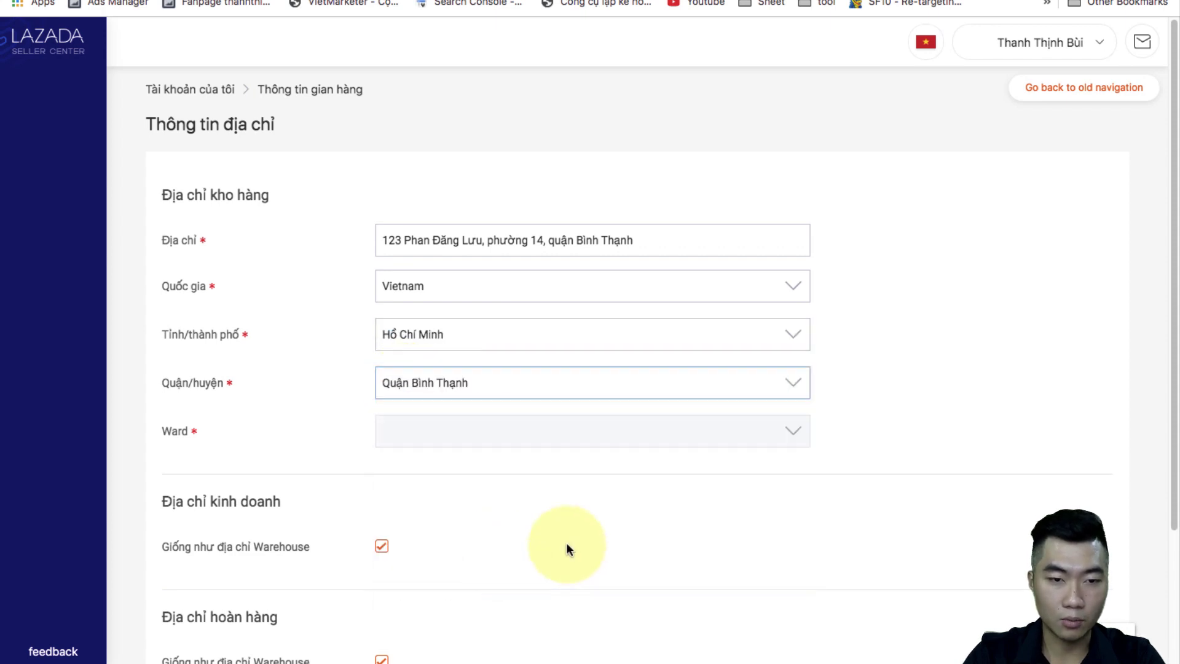
pyautogui.click(501, 433)
pyautogui.scroll(-1, 869, 414)
pyautogui.click(532, 518)
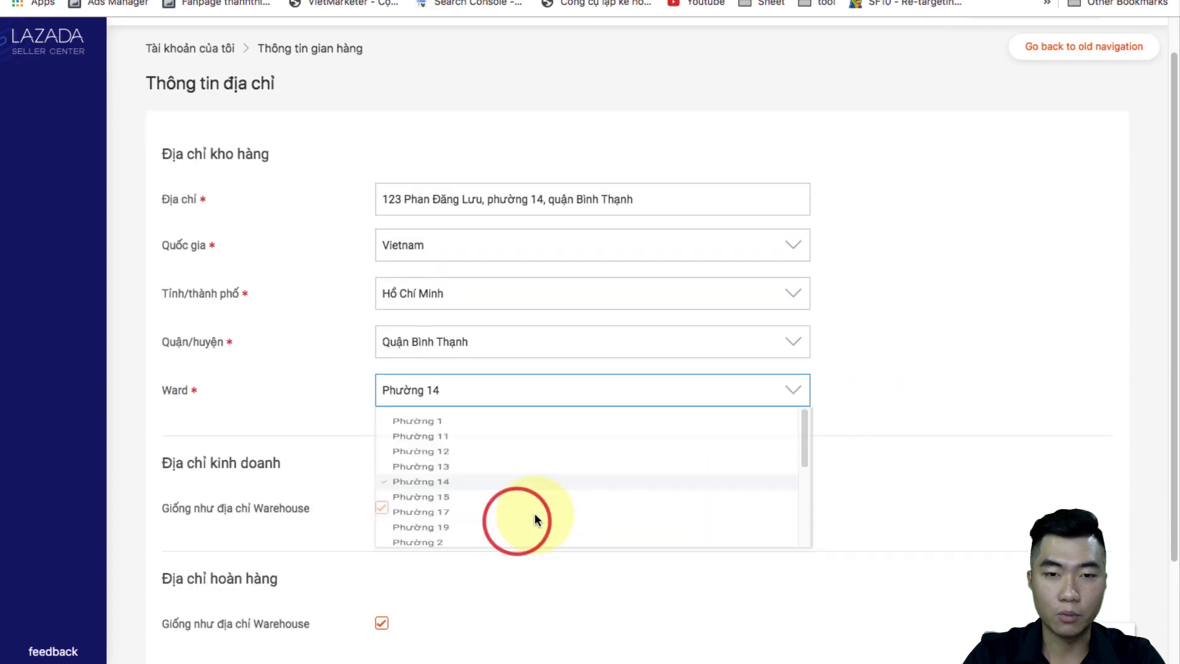
pyautogui.scroll(-3, 543, 507)
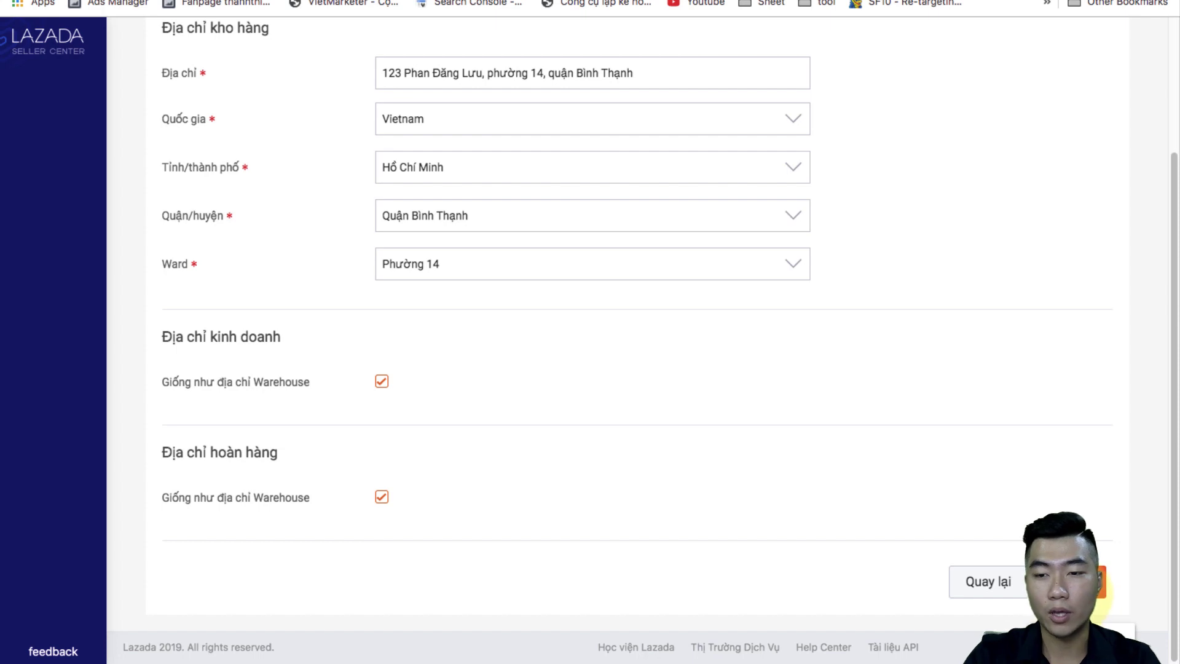
pyautogui.click(1097, 584)
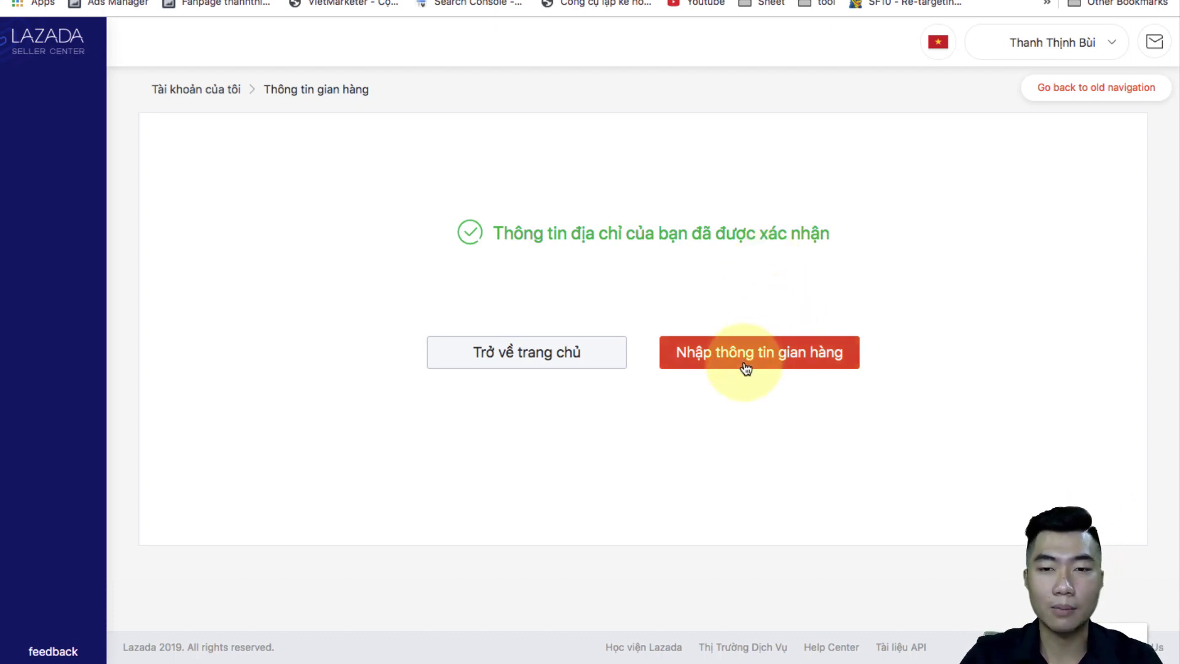
# - Proceed from the address confirmation to the 'Nhập thông tin gian hàng' store information form
pyautogui.click(804, 344)
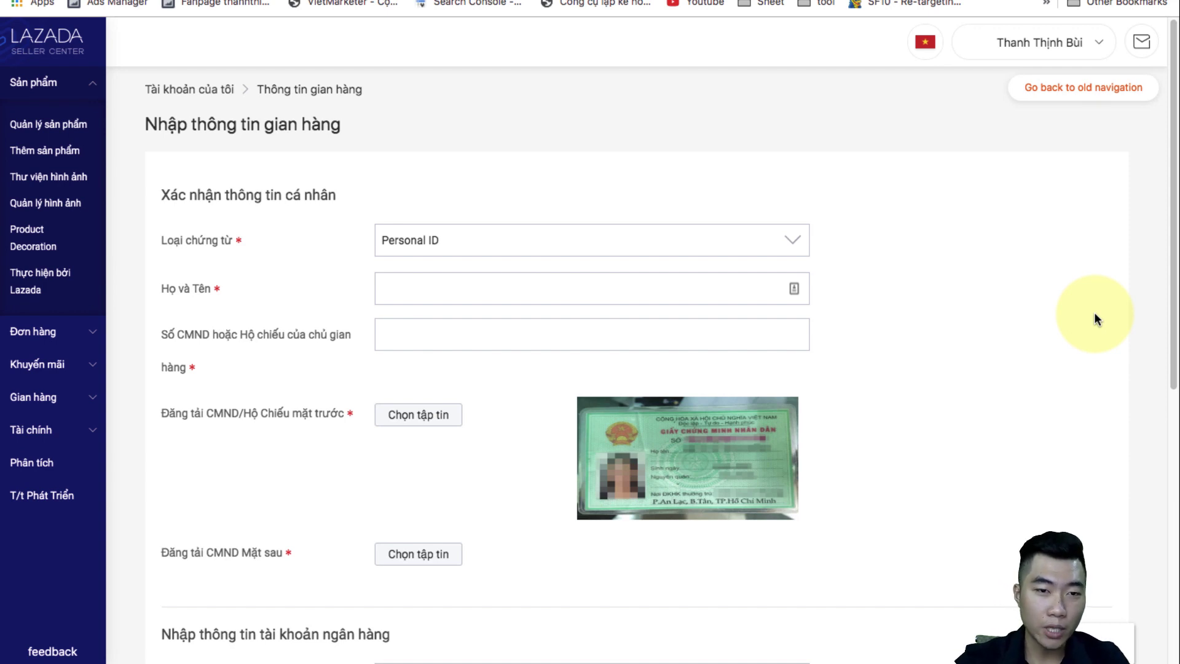
# - Keep Personal ID as the document type and enter the owner's full name
pyautogui.click(554, 253)
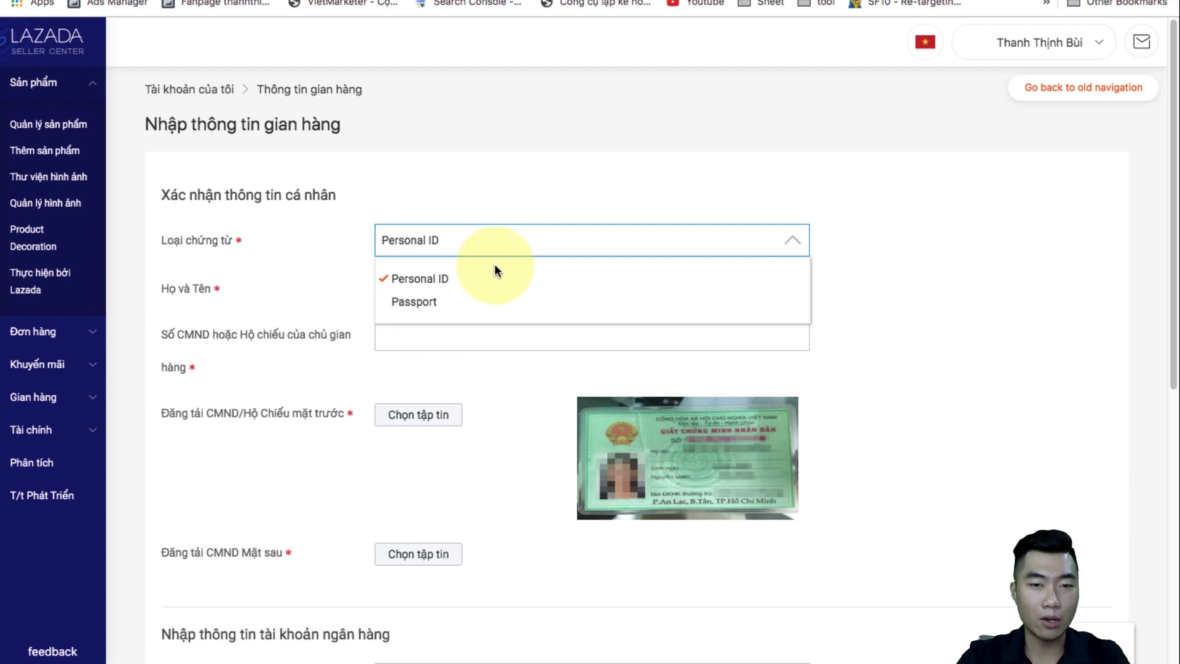
pyautogui.click(508, 288)
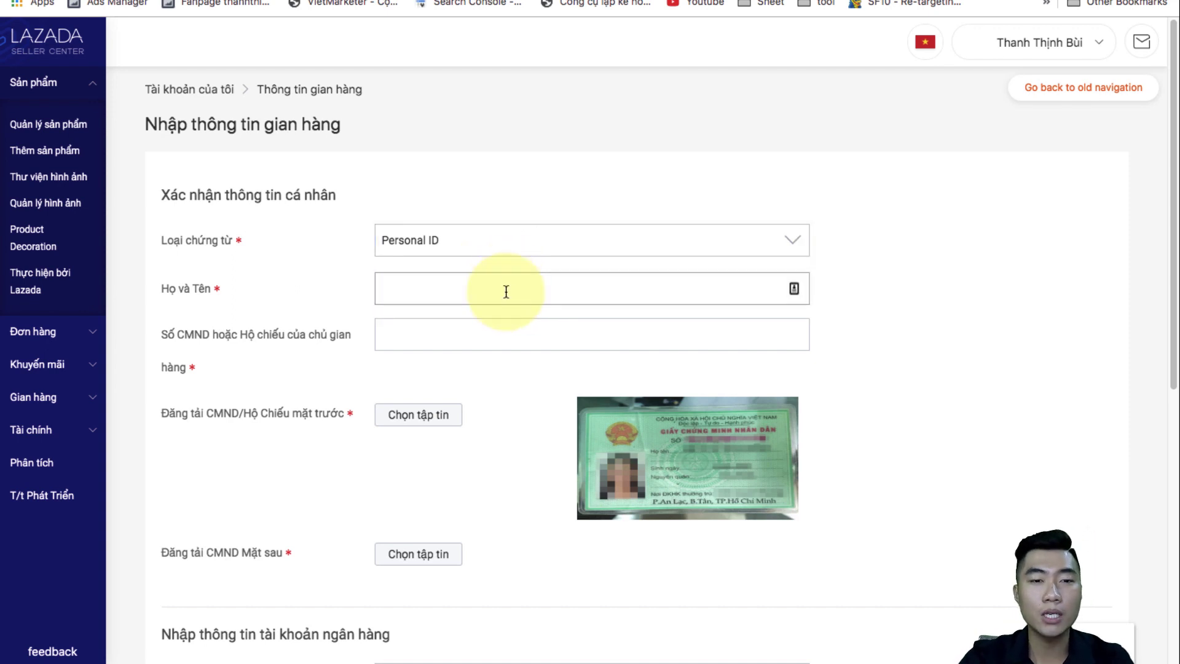
pyautogui.click(506, 290)
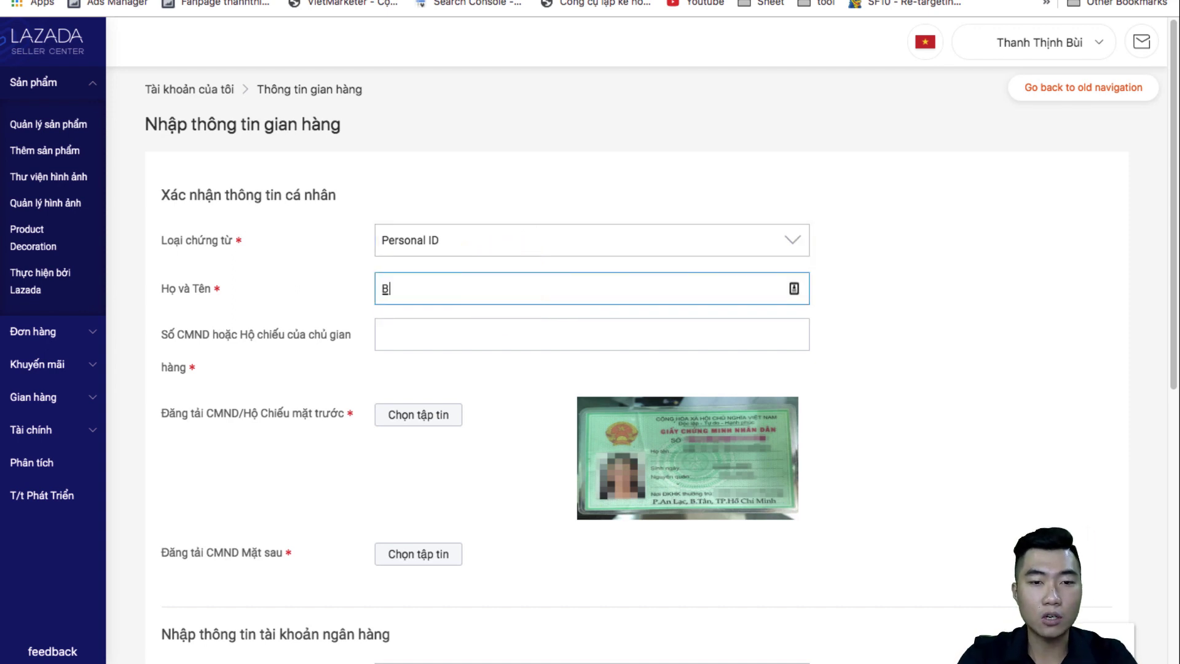
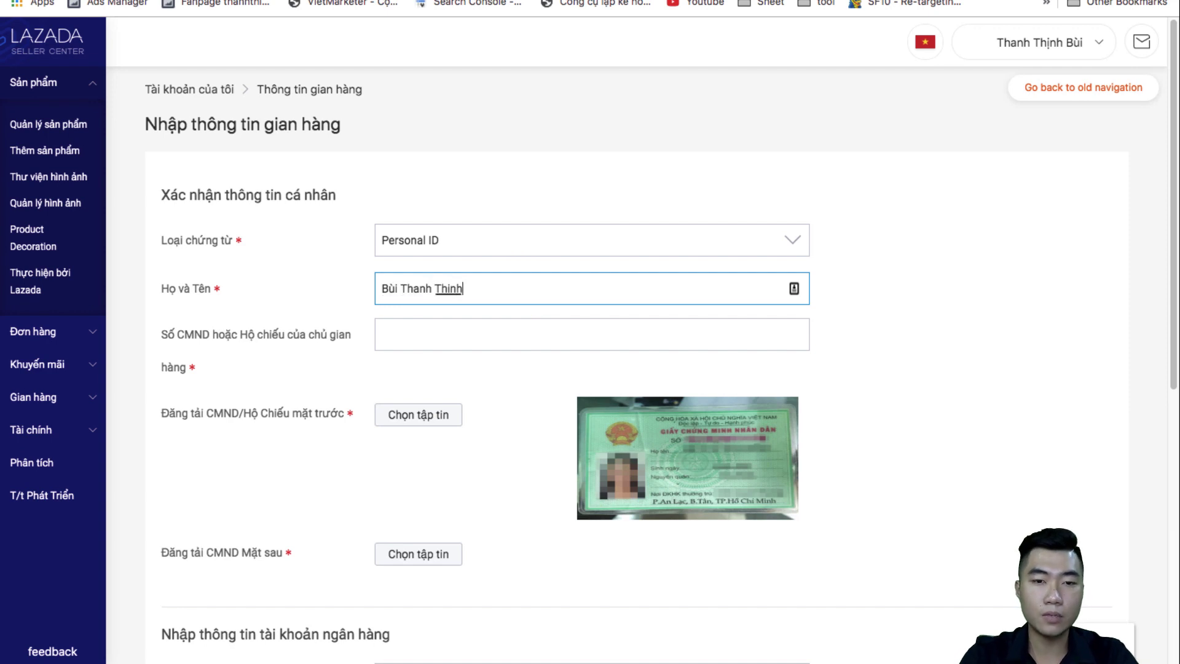
# - Scroll past the ID number and photo uploads to the bank account section
pyautogui.click(497, 338)
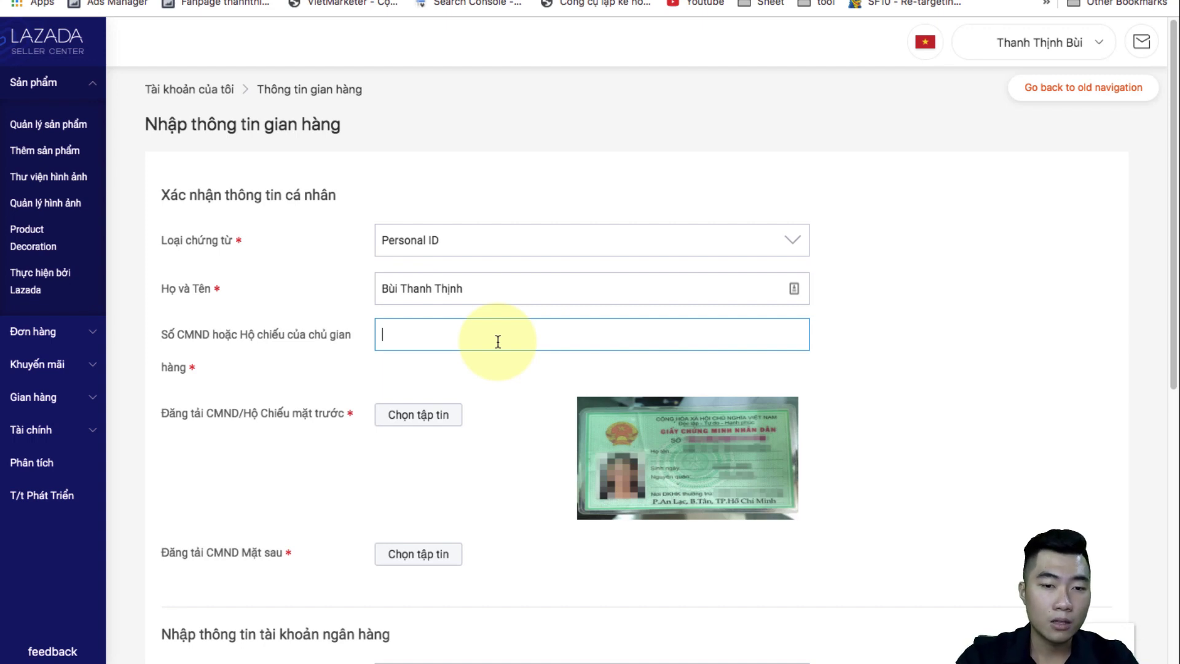
pyautogui.moveTo(191, 423); pyautogui.dragTo(292, 416)
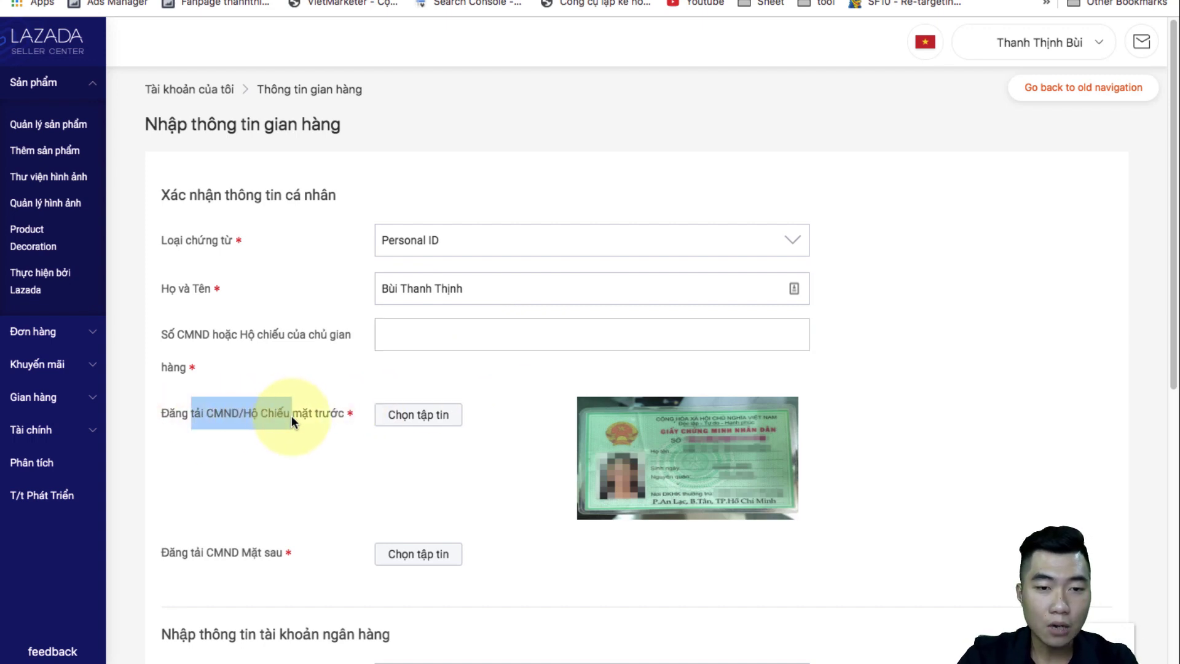
pyautogui.scroll(-1, 307, 424)
pyautogui.click(319, 428)
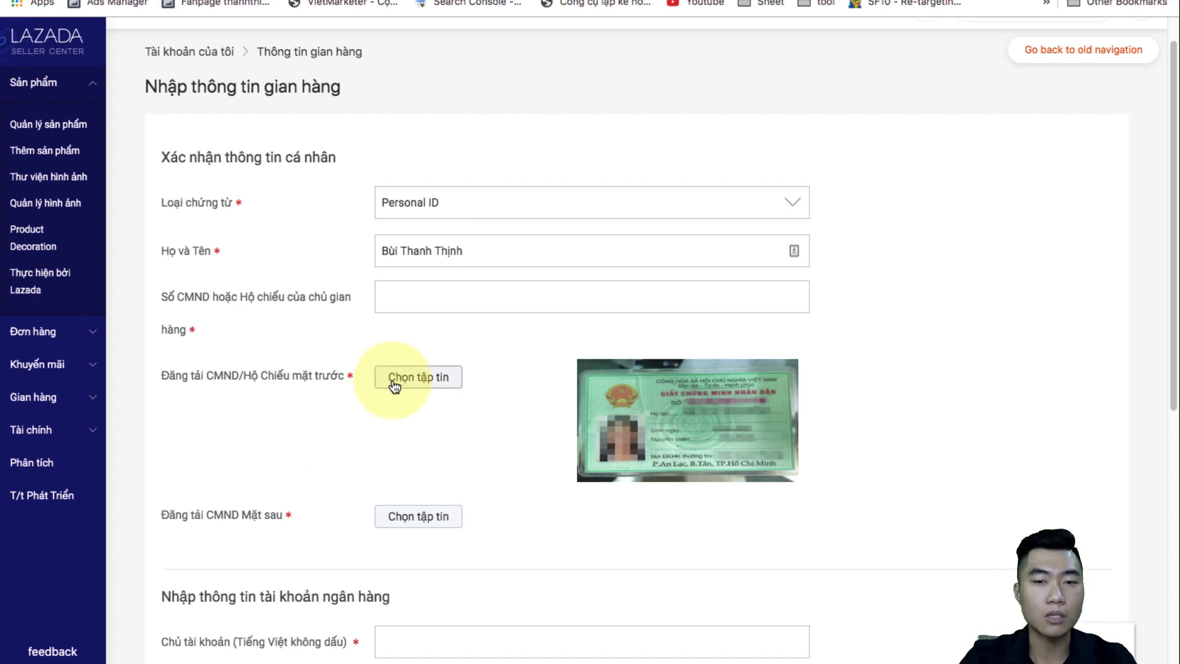
pyautogui.scroll(-3, 507, 489)
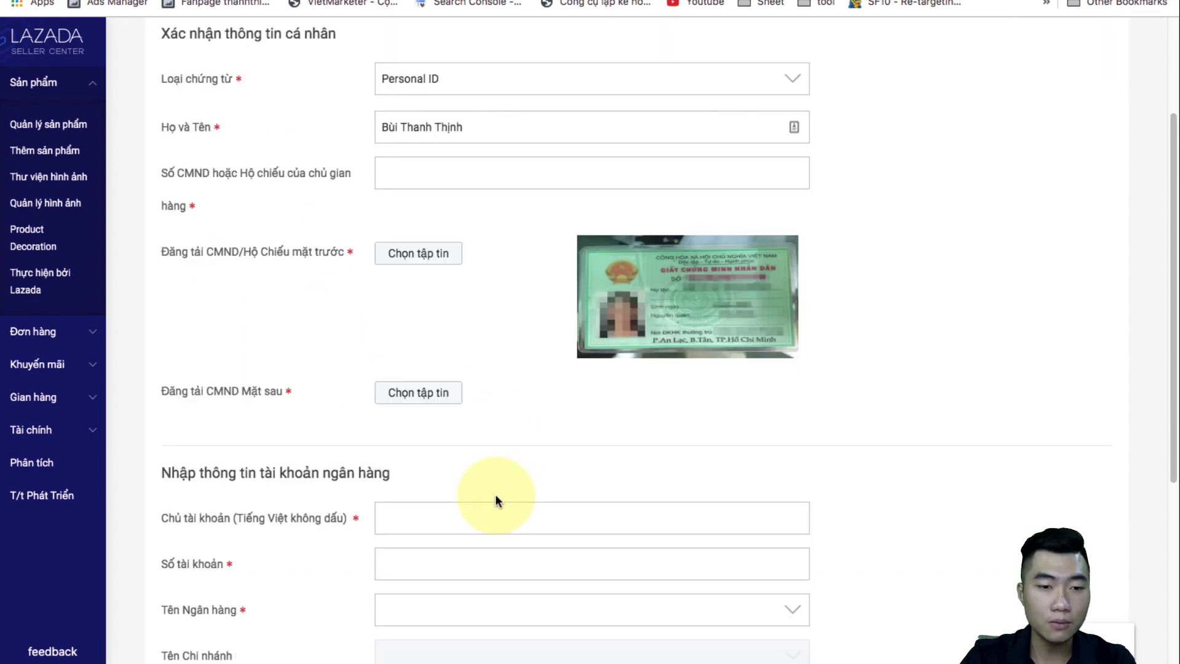
pyautogui.moveTo(270, 394); pyautogui.dragTo(374, 452)
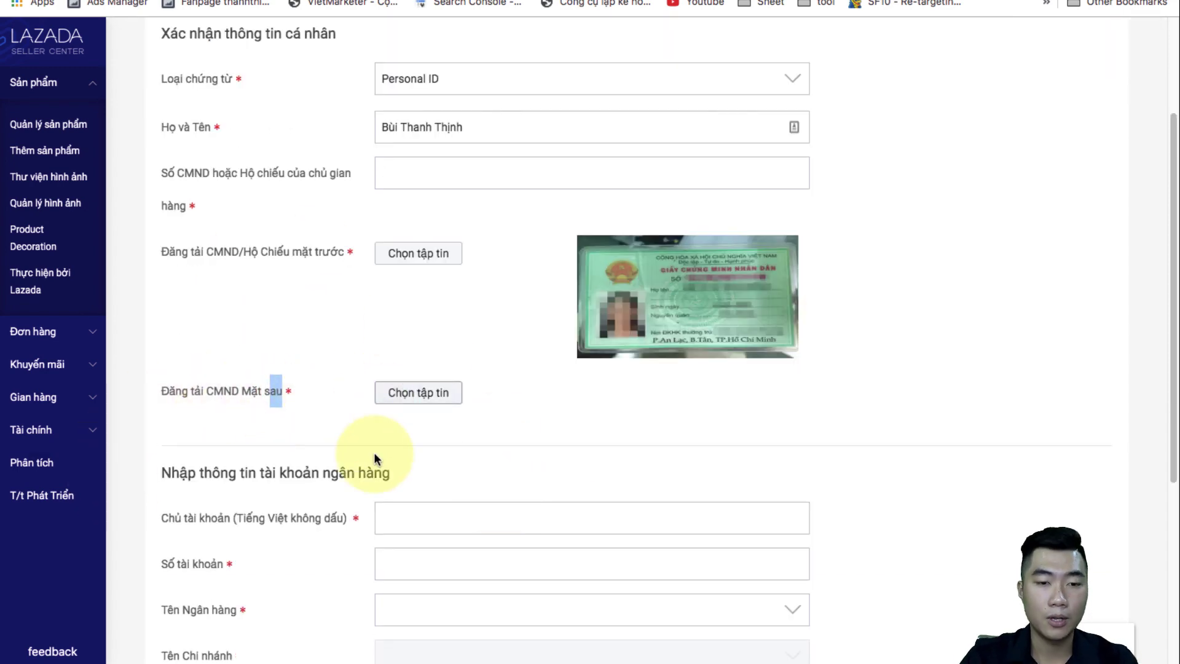
pyautogui.click(784, 282)
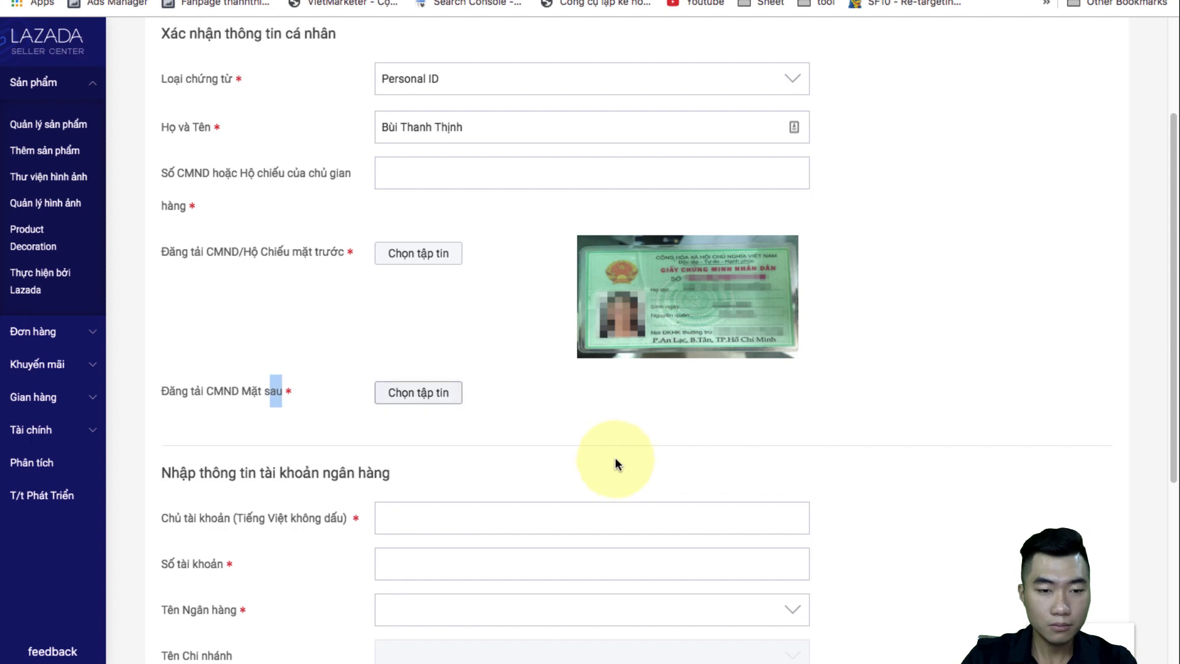
pyautogui.click(616, 463)
pyautogui.scroll(-3, 625, 436)
pyautogui.click(453, 319)
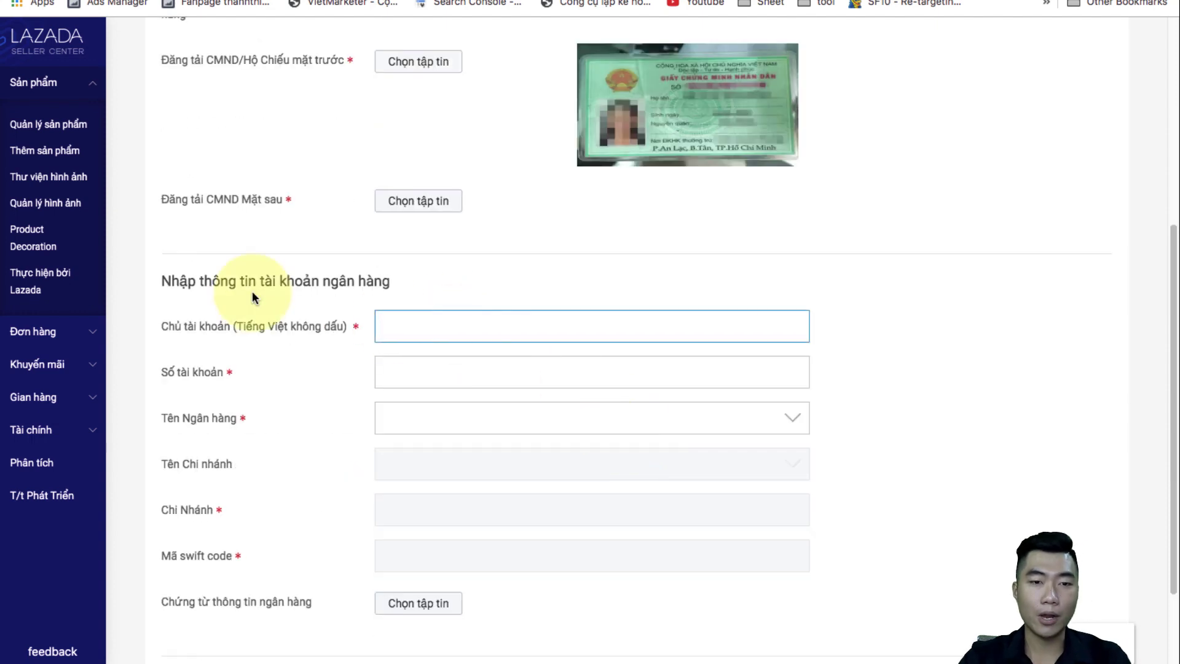
# - Enter the account holder's name and the bank account number
pyautogui.moveTo(254, 299); pyautogui.dragTo(327, 296)
pyautogui.click(335, 295)
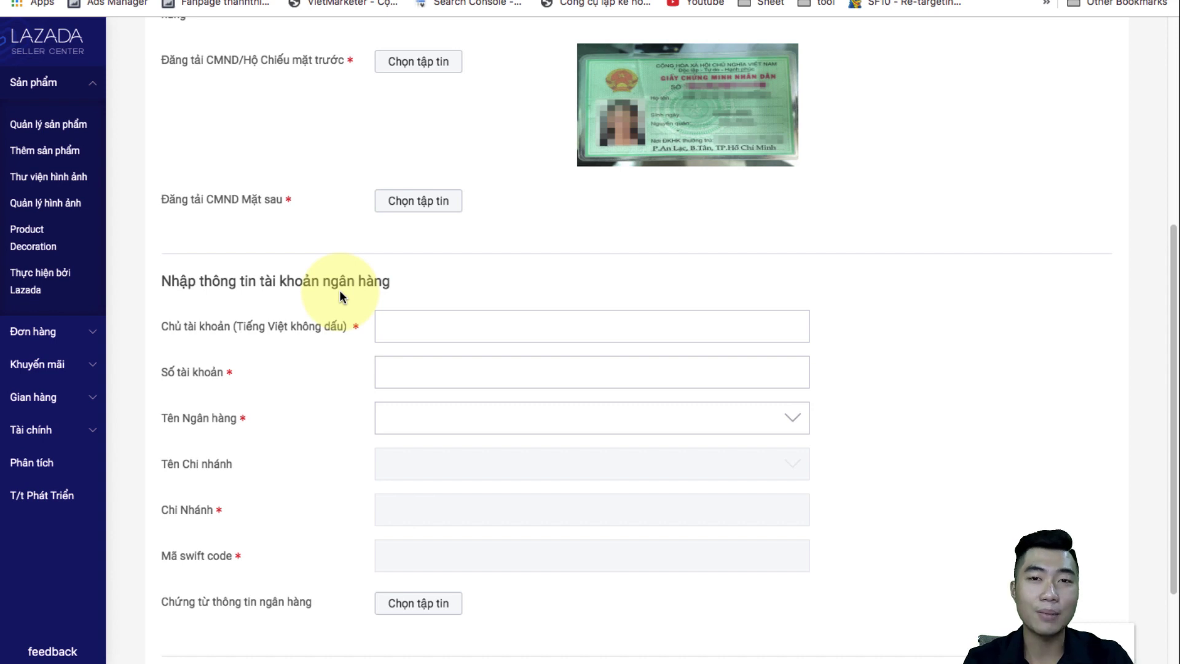
pyautogui.click(395, 321)
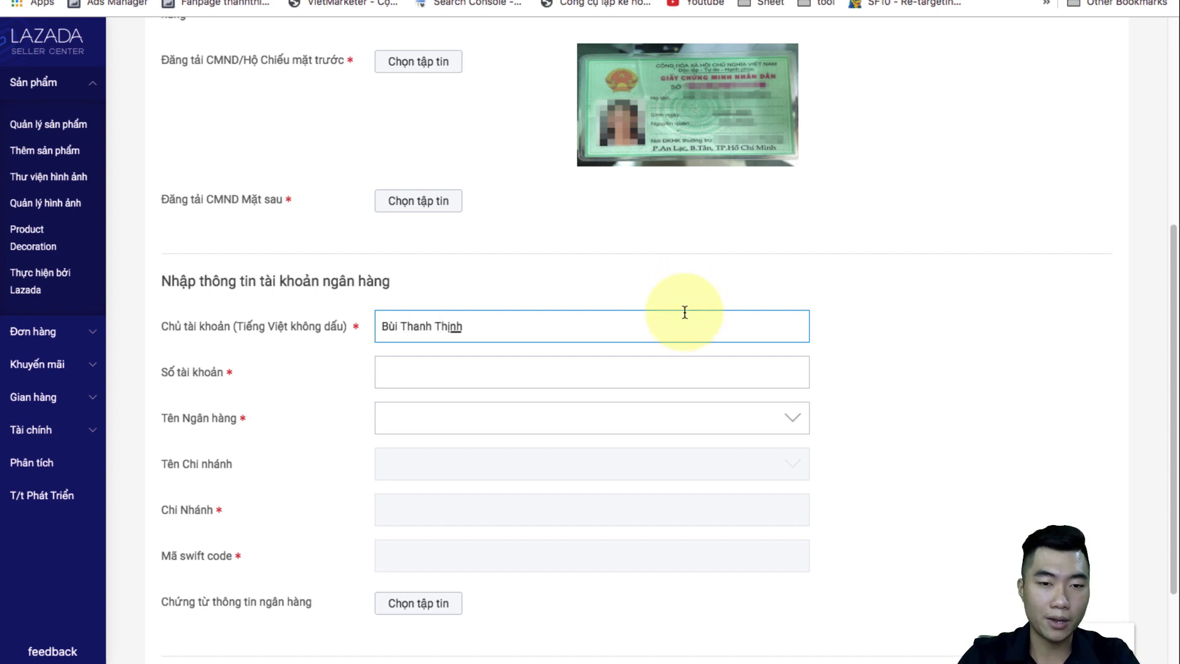
pyautogui.click(640, 361)
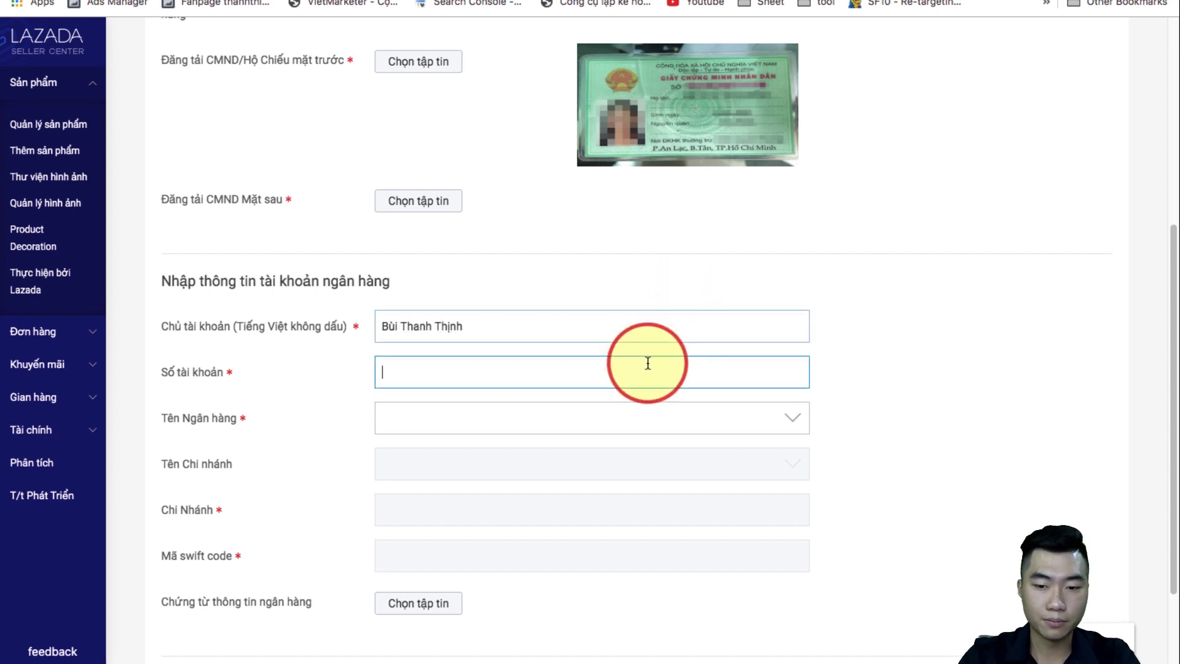
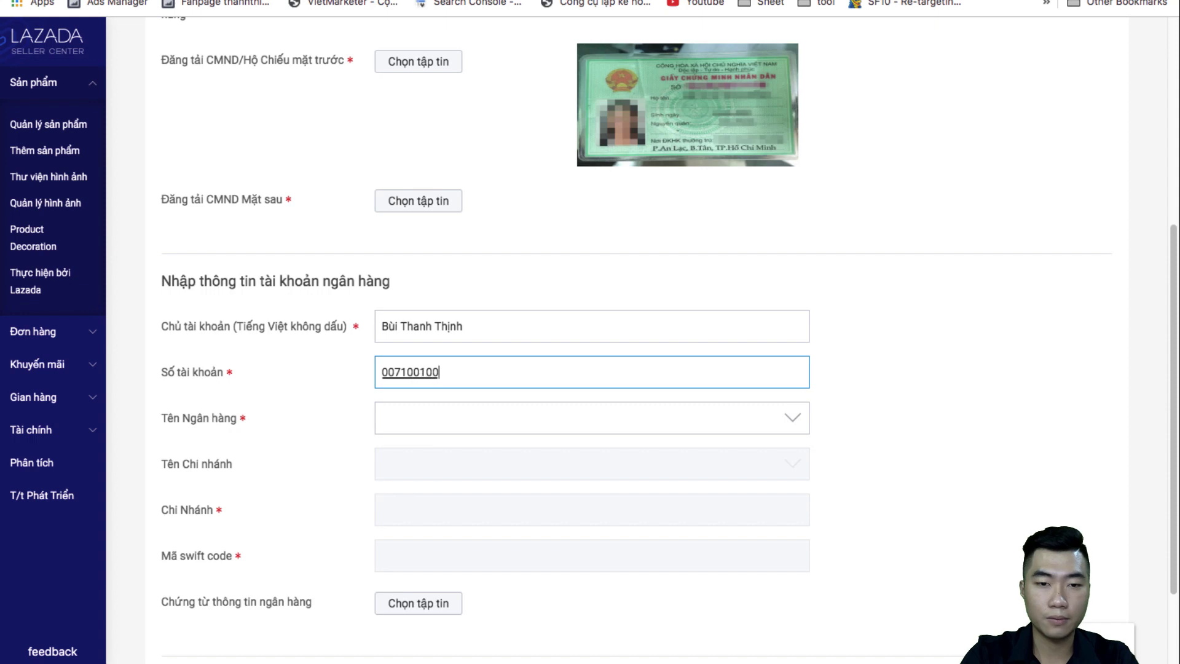
# - Search 'vietcom' in the bank list and select VIETCOMBANK
pyautogui.click(666, 422)
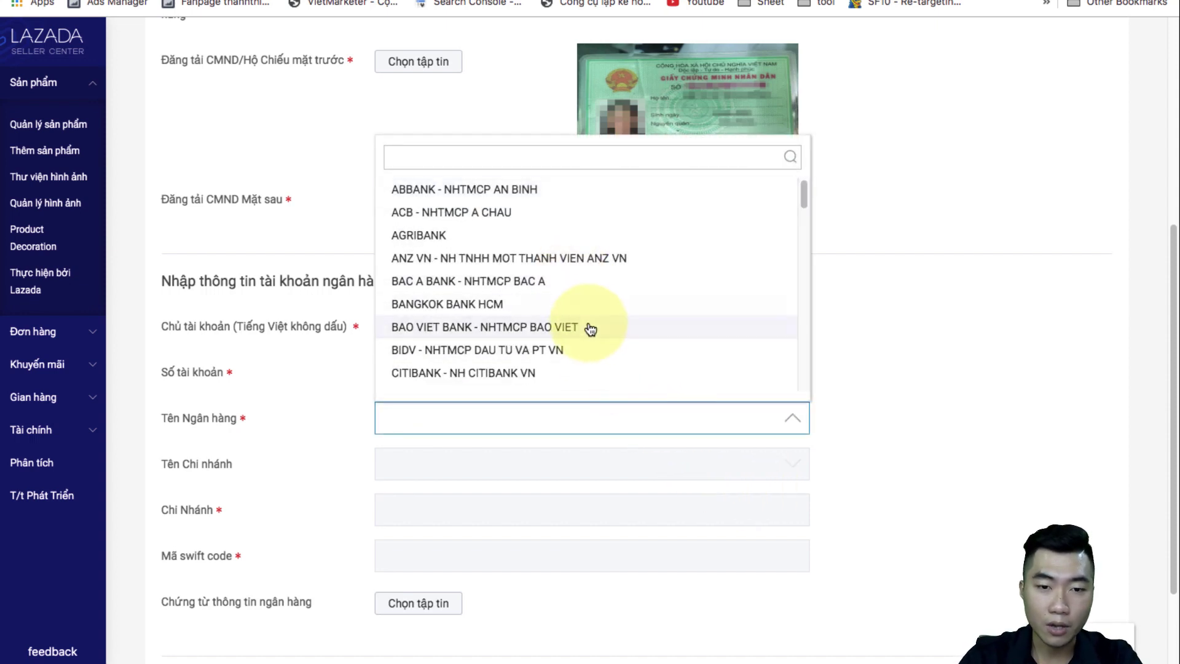
pyautogui.scroll(-3, 590, 341)
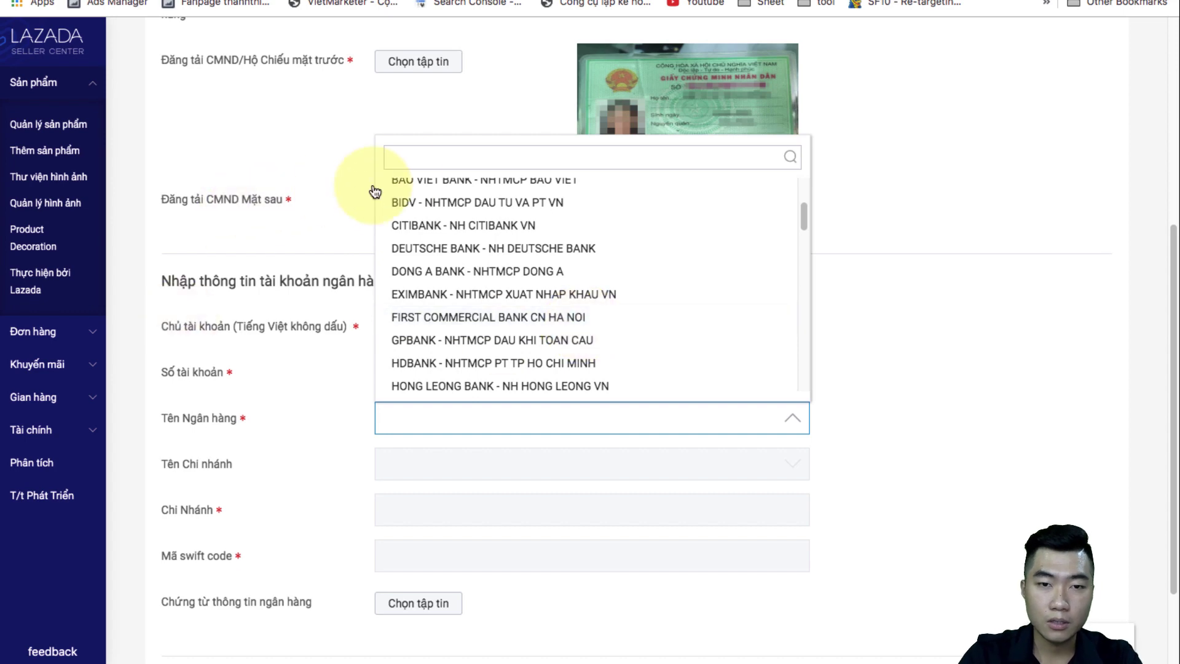
pyautogui.click(413, 158)
pyautogui.write('vi')
pyautogui.press('BackSpace')
pyautogui.write('cb')
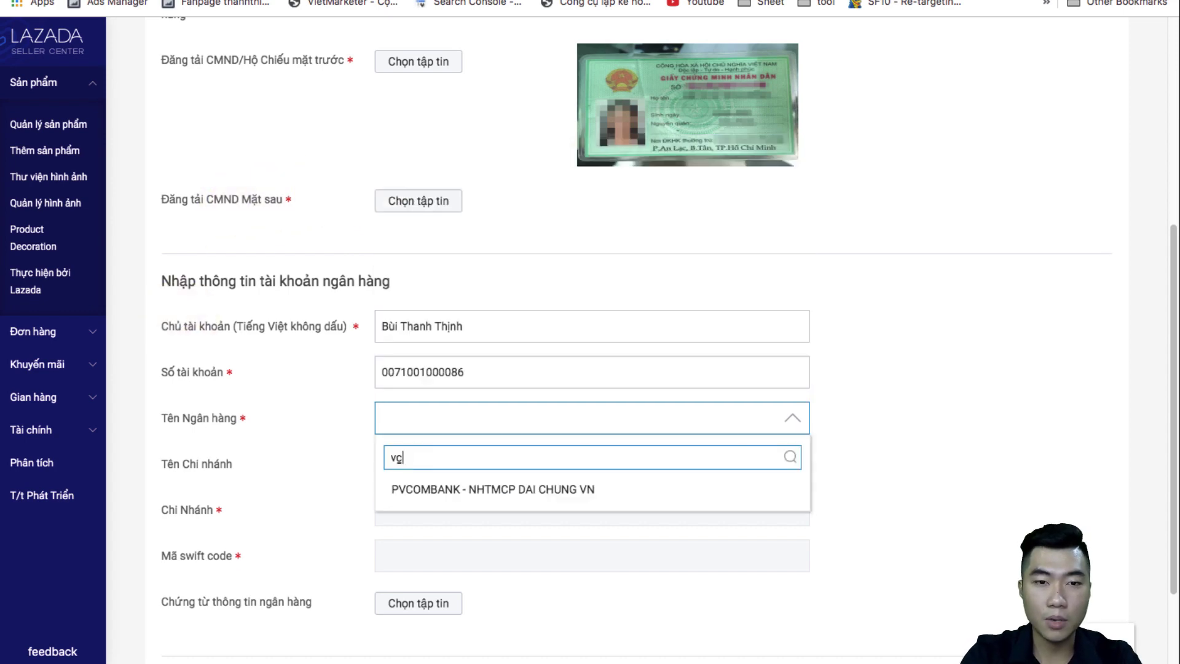
pyautogui.press('BackSpace')
pyautogui.press('BackSpace')
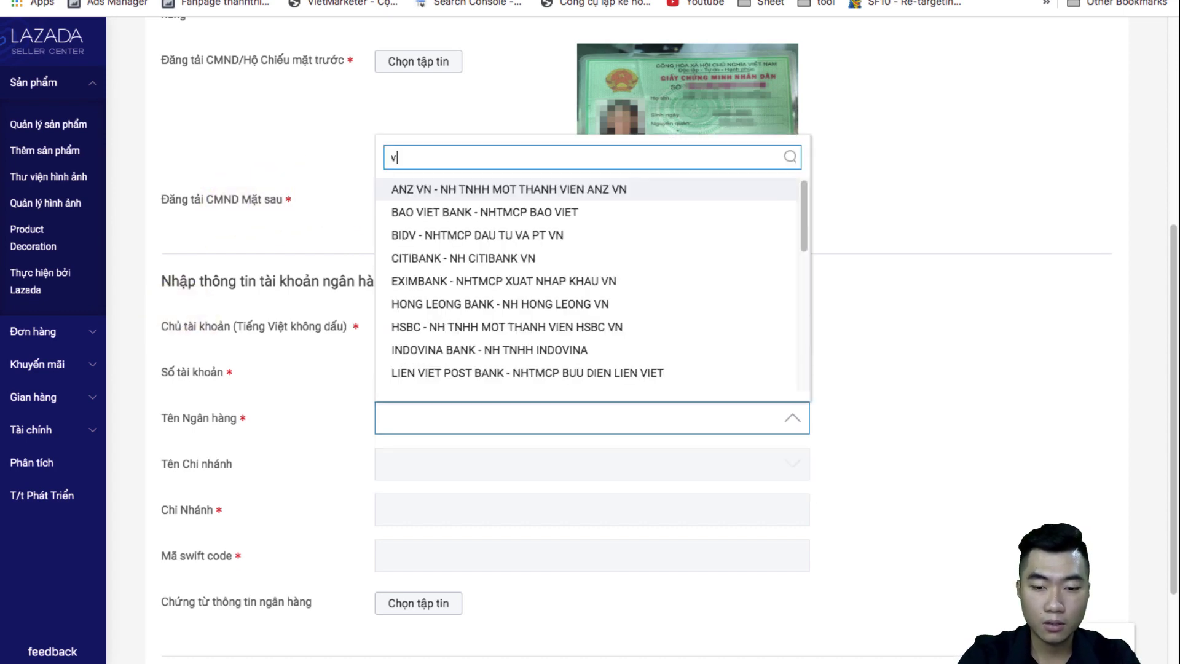
pyautogui.write('iet')
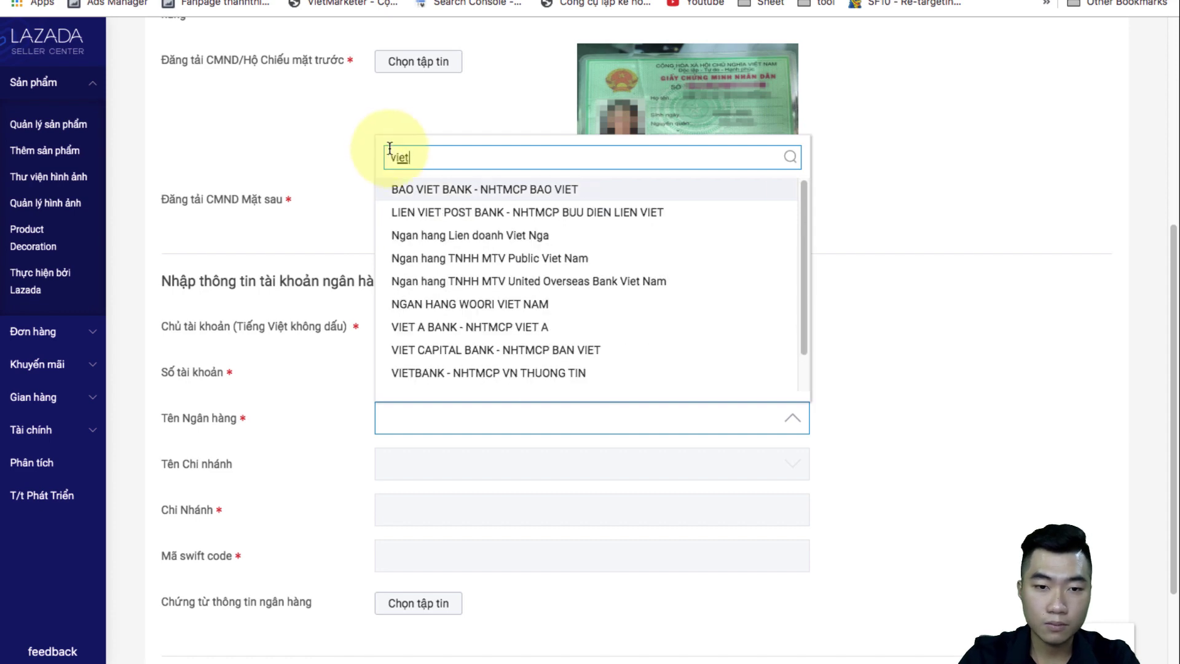
pyautogui.write('com')
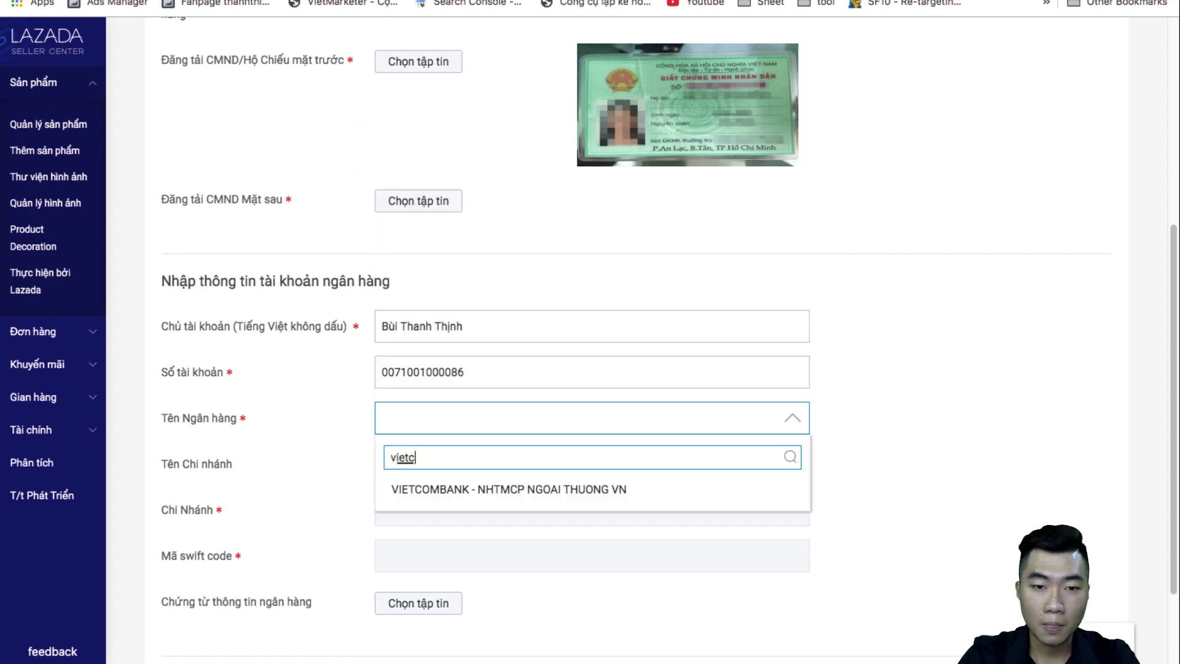
pyautogui.click(503, 496)
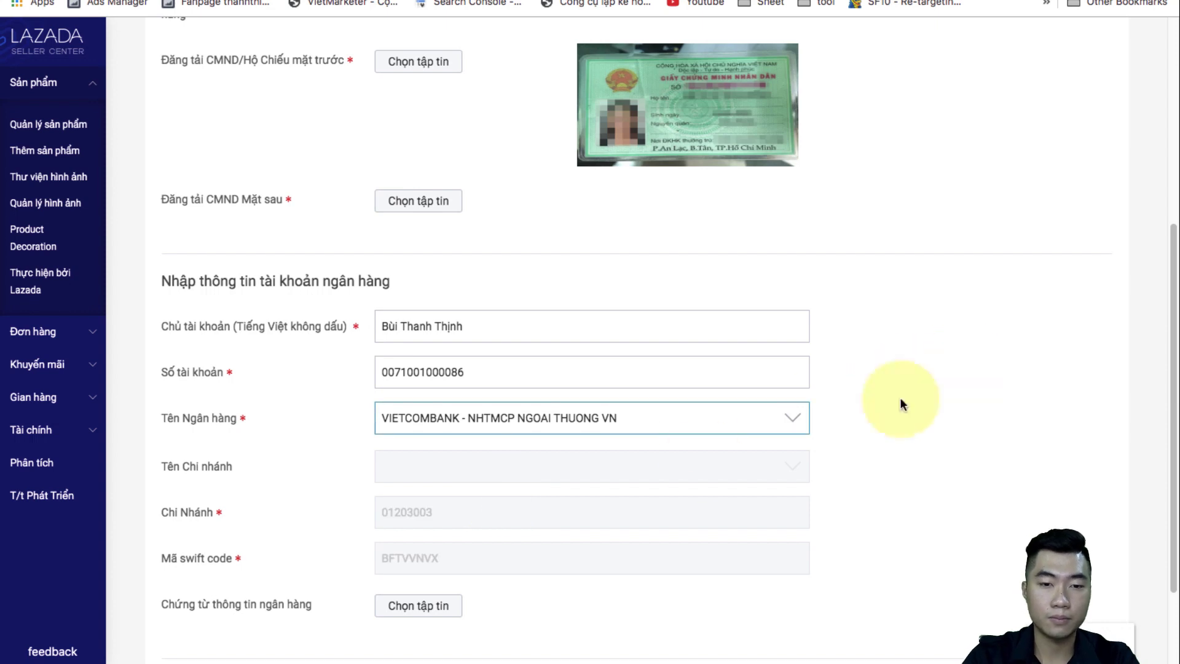
pyautogui.scroll(-2, 914, 399)
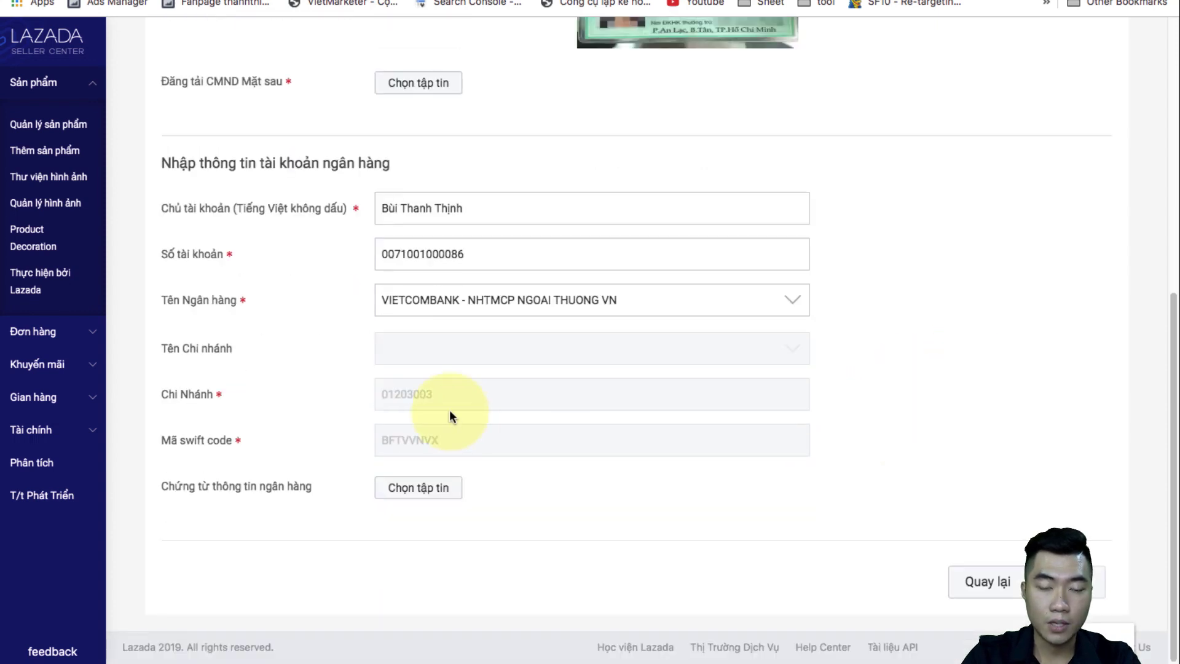
pyautogui.click(167, 485)
pyautogui.moveTo(218, 492); pyautogui.dragTo(279, 497)
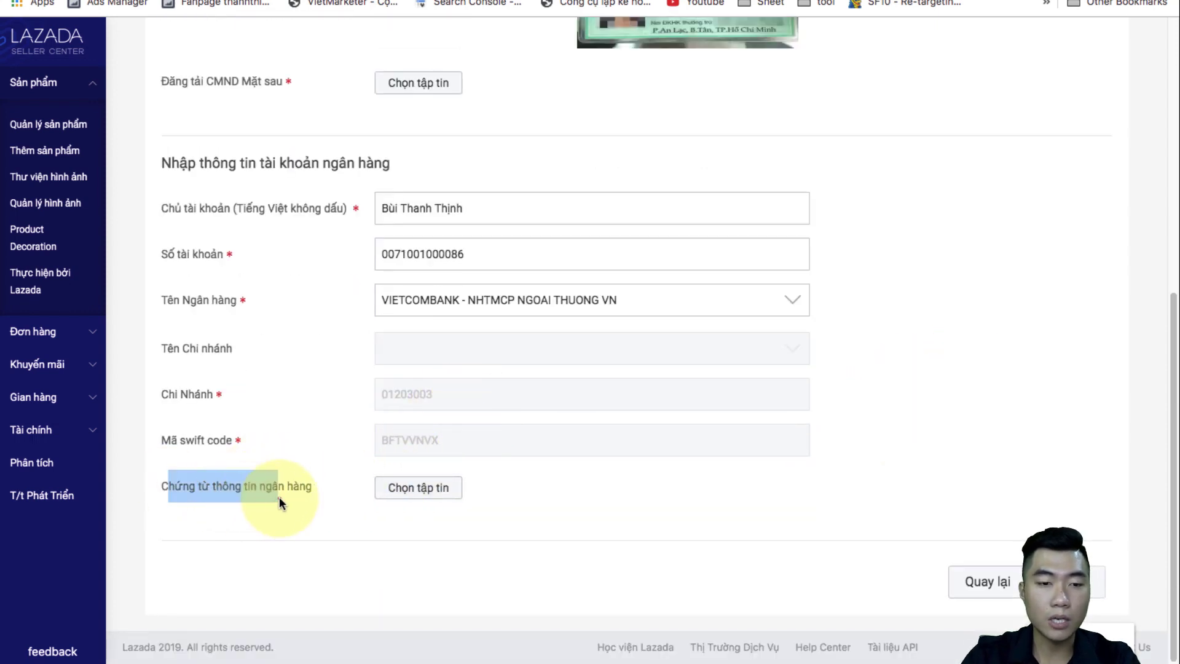
pyautogui.click(279, 497)
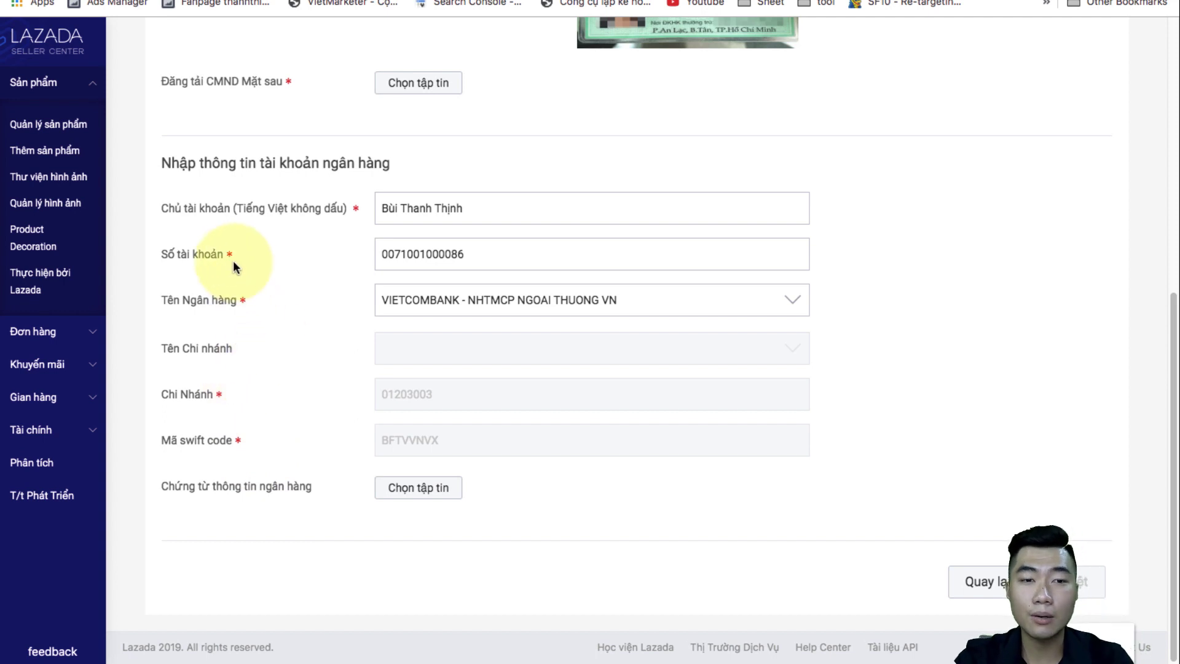
pyautogui.moveTo(236, 252); pyautogui.dragTo(232, 263)
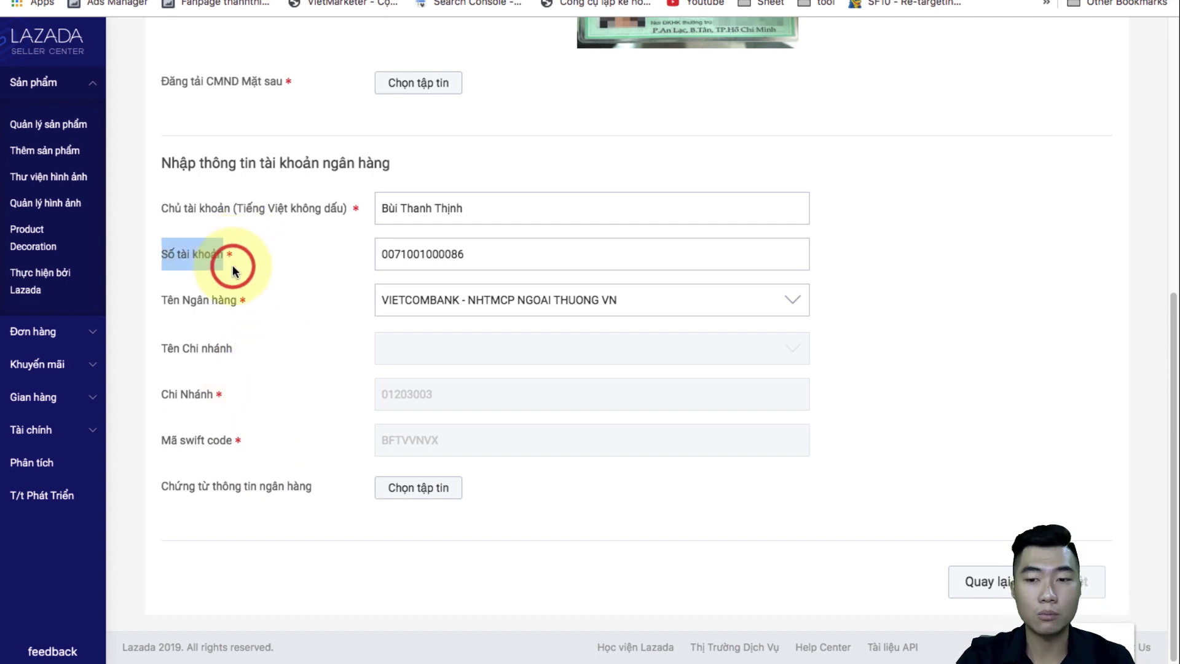
pyautogui.click(231, 263)
pyautogui.scroll(5, 512, 468)
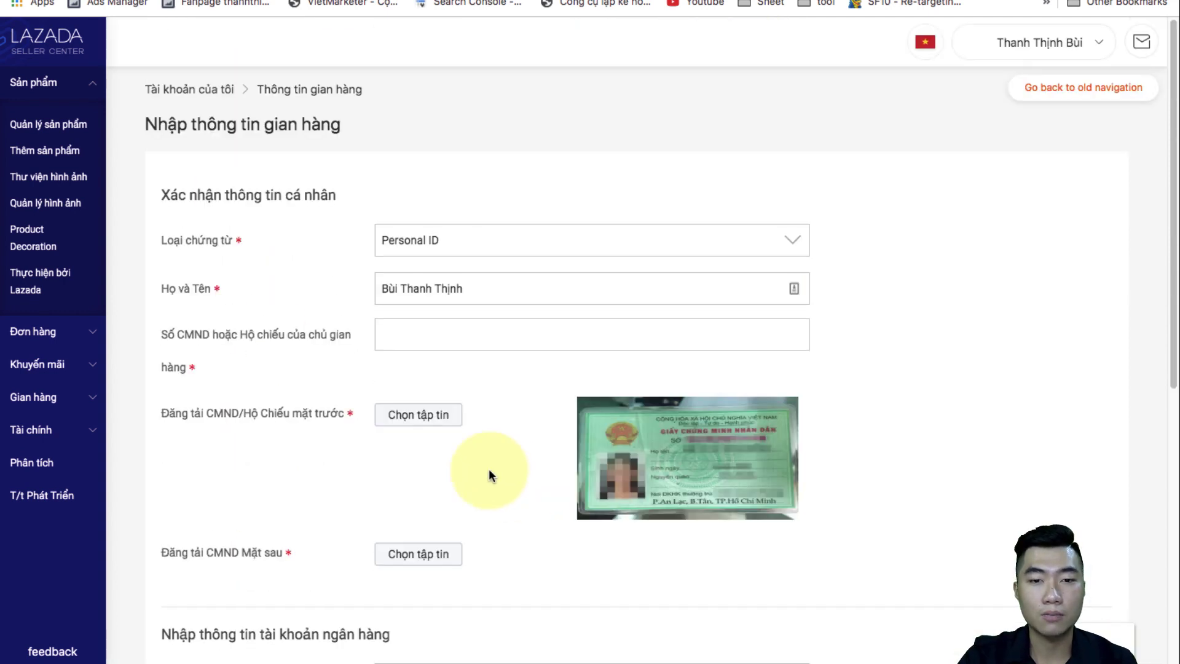
pyautogui.scroll(-8, 400, 309)
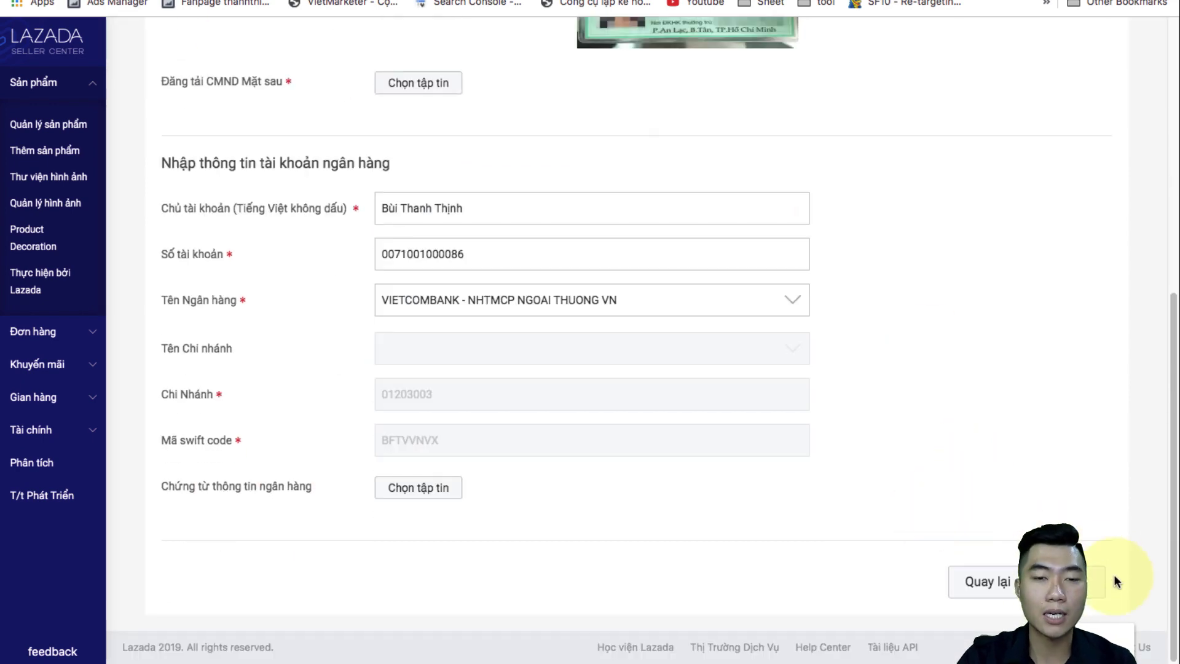
pyautogui.scroll(10, 1004, 400)
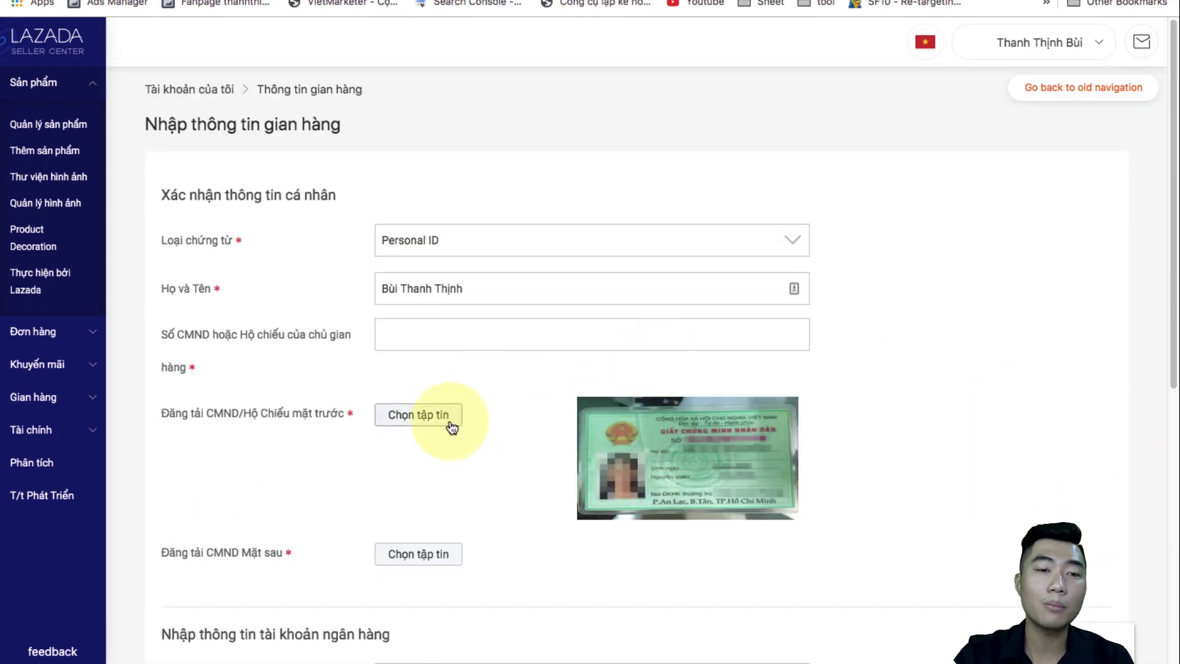
pyautogui.click(460, 335)
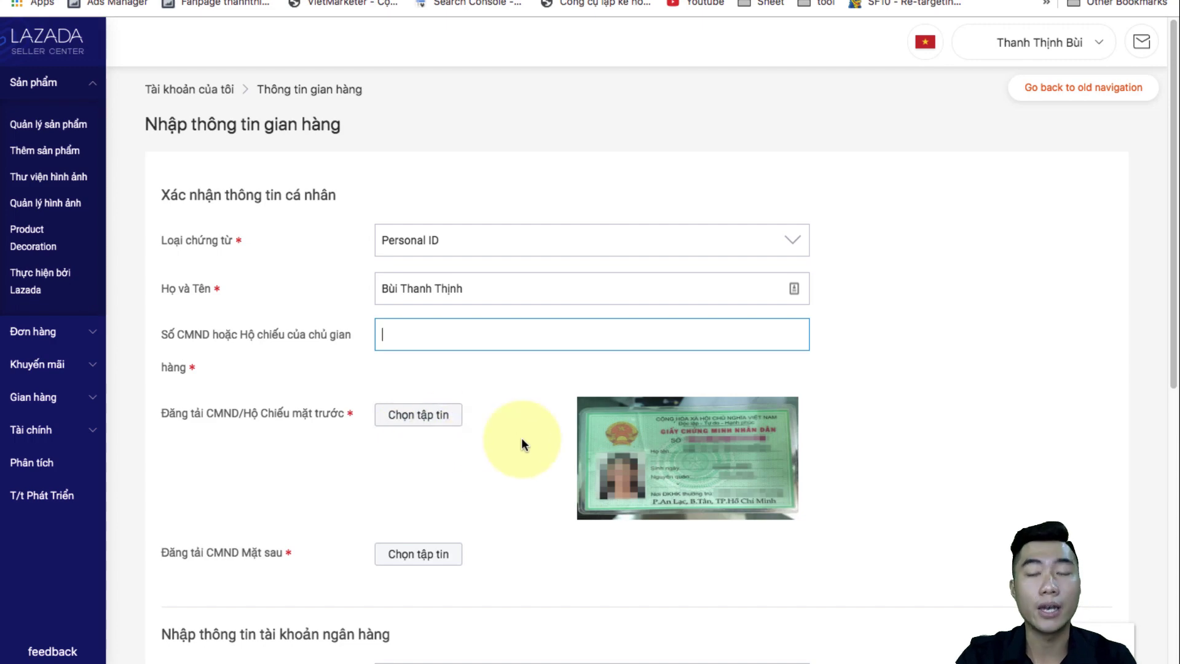
pyautogui.scroll(-8, 1053, 390)
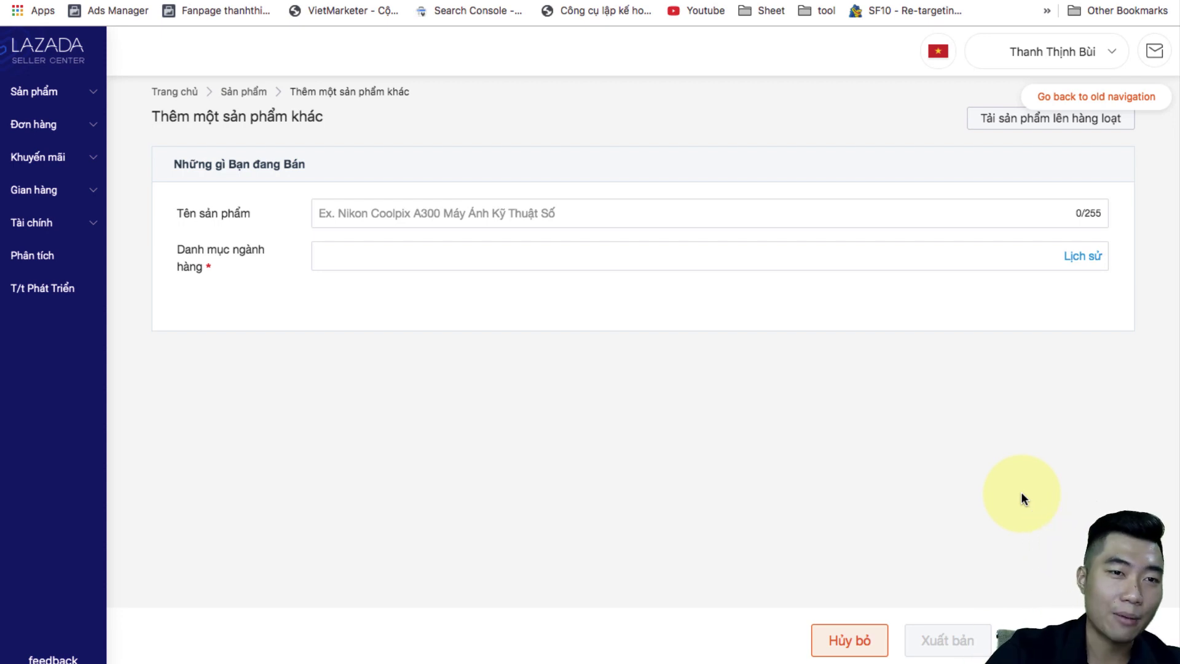
# - Open the new-product form and begin typing the name 'Kem Dưỡng Da Inn'
pyautogui.click(91, 92)
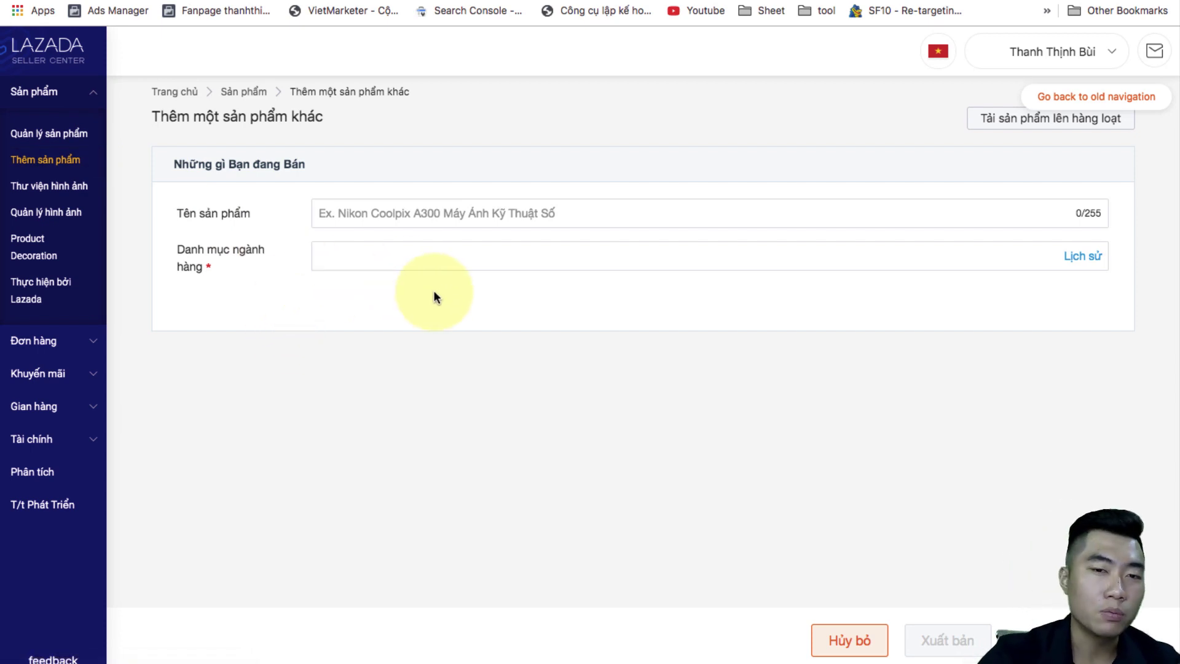
pyautogui.click(454, 218)
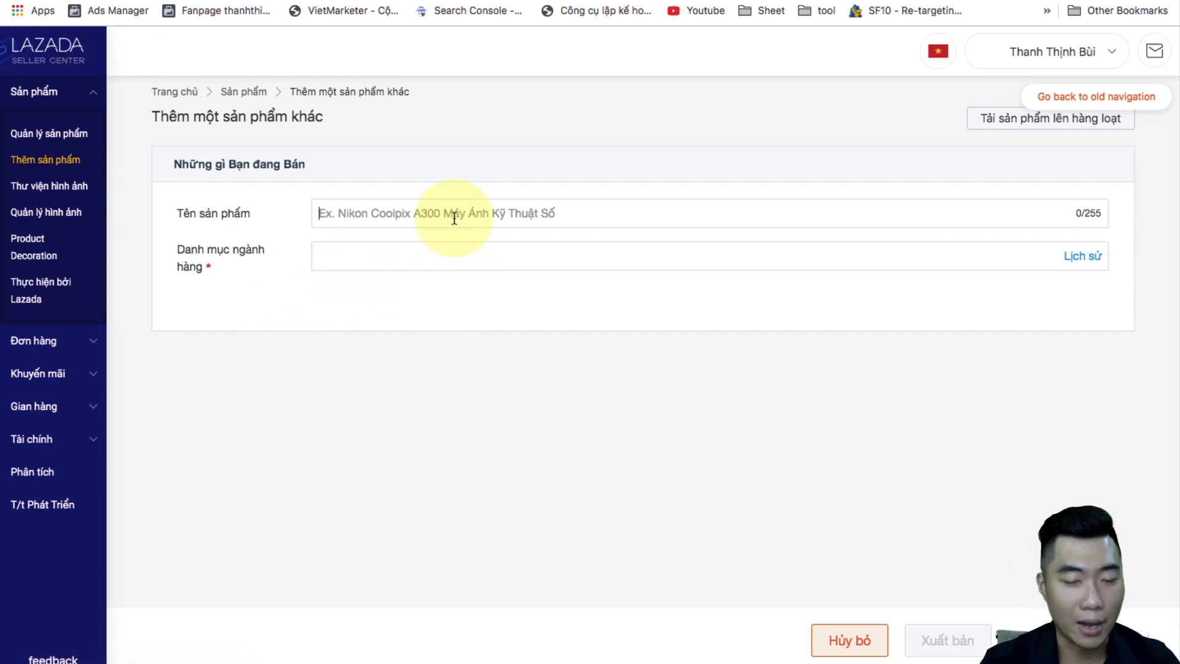
pyautogui.write('Kem D')
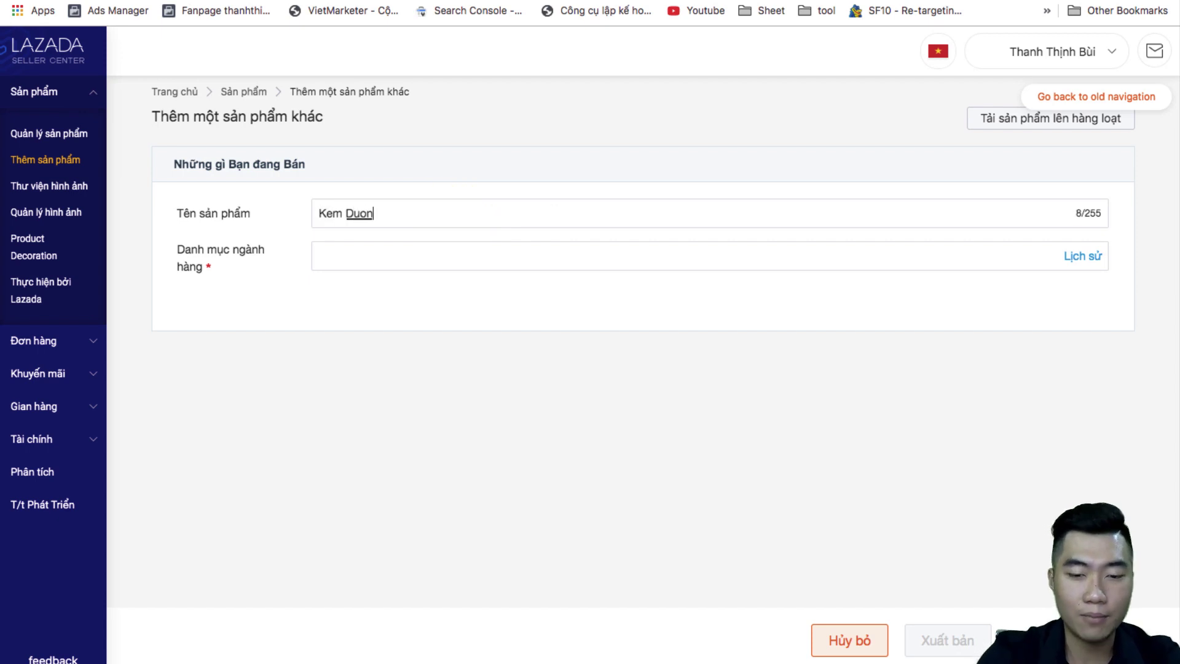
pyautogui.write('ưỡng D')
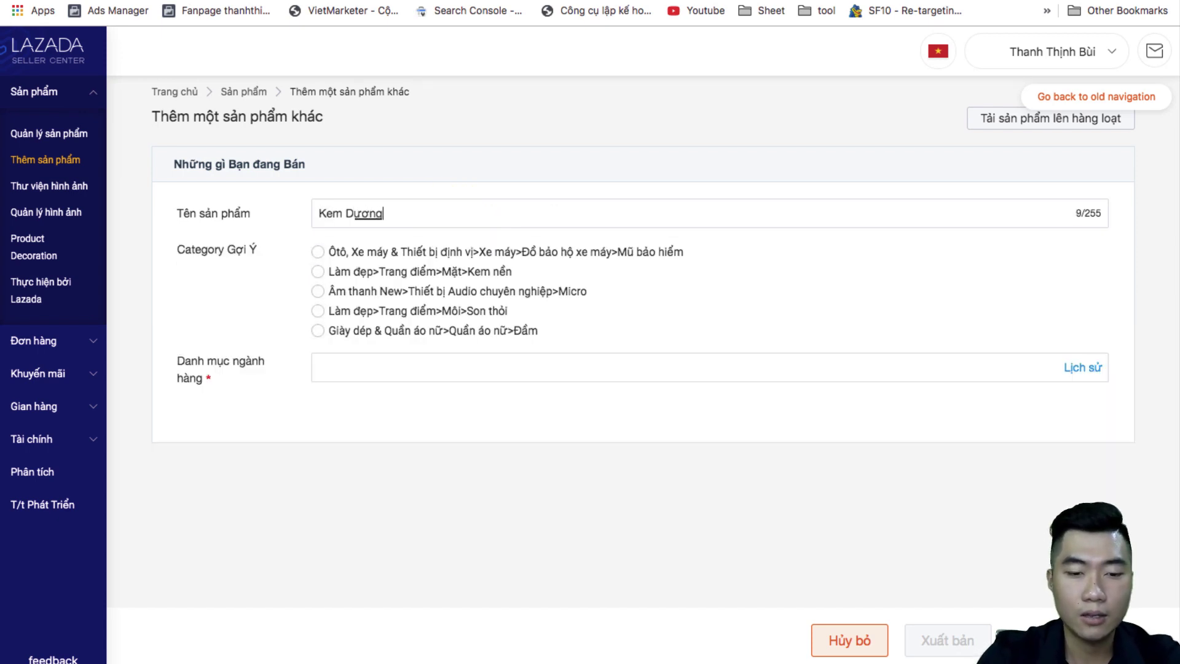
pyautogui.write('a Innisfree')
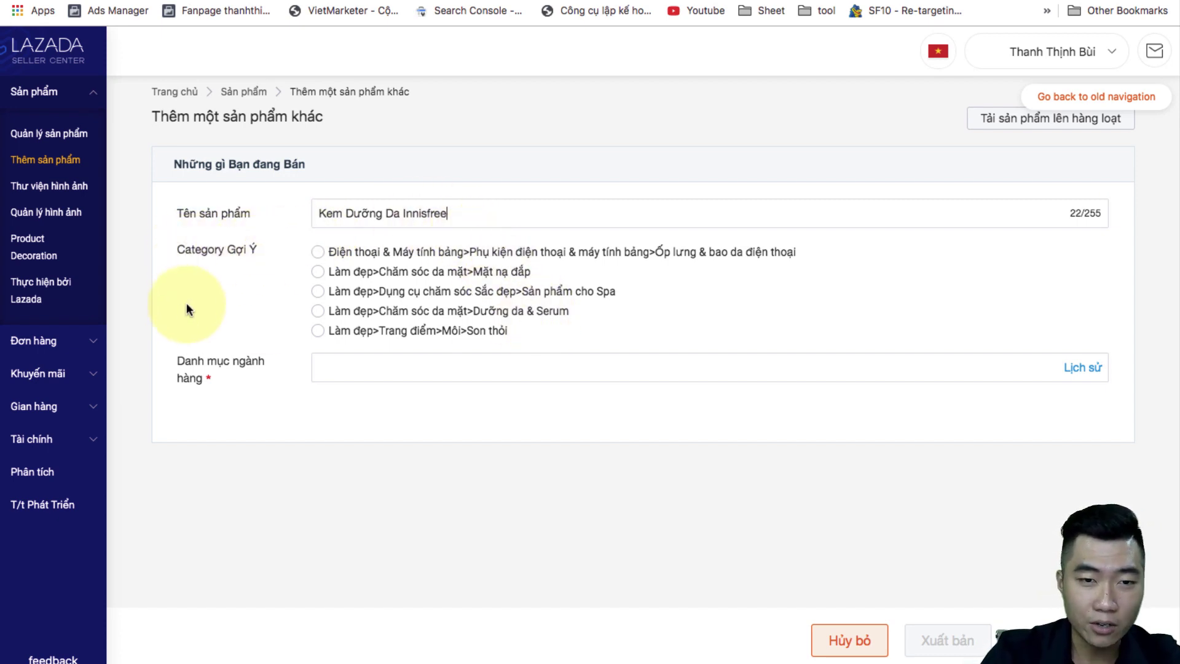
# - Choose the Sản phẩm cho Spa category for the product
pyautogui.click(318, 292)
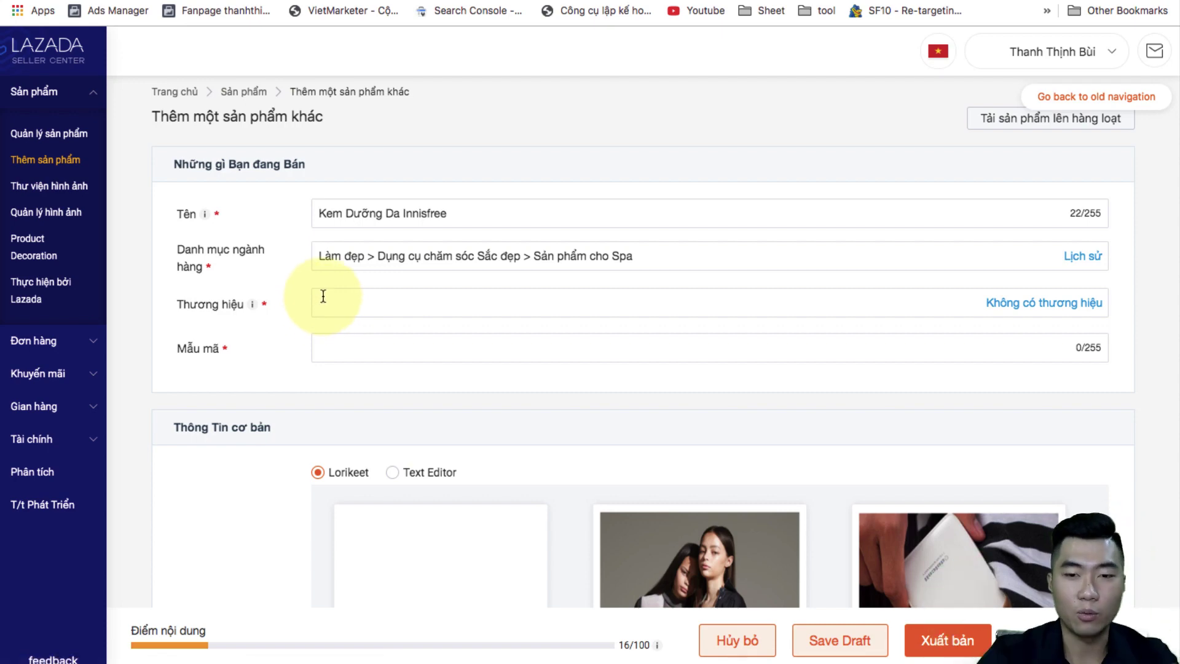
pyautogui.scroll(-6, 375, 295)
pyautogui.scroll(6, 290, 271)
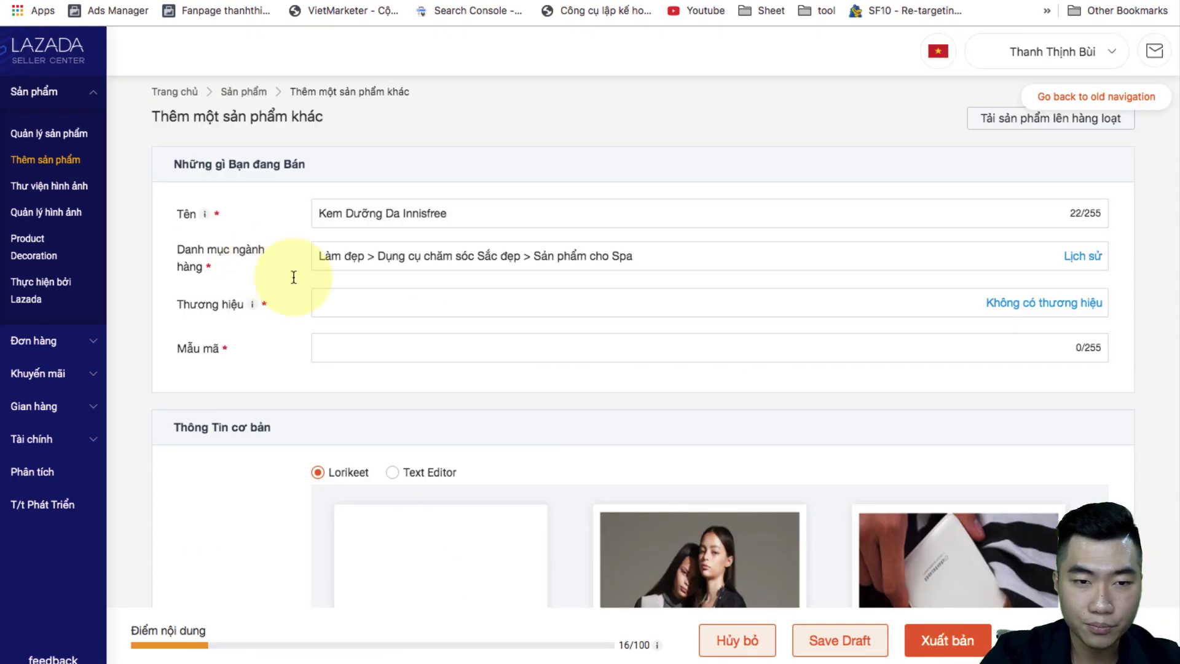
# - Set the brand to No Brand and begin entering model code A1234
pyautogui.click(455, 298)
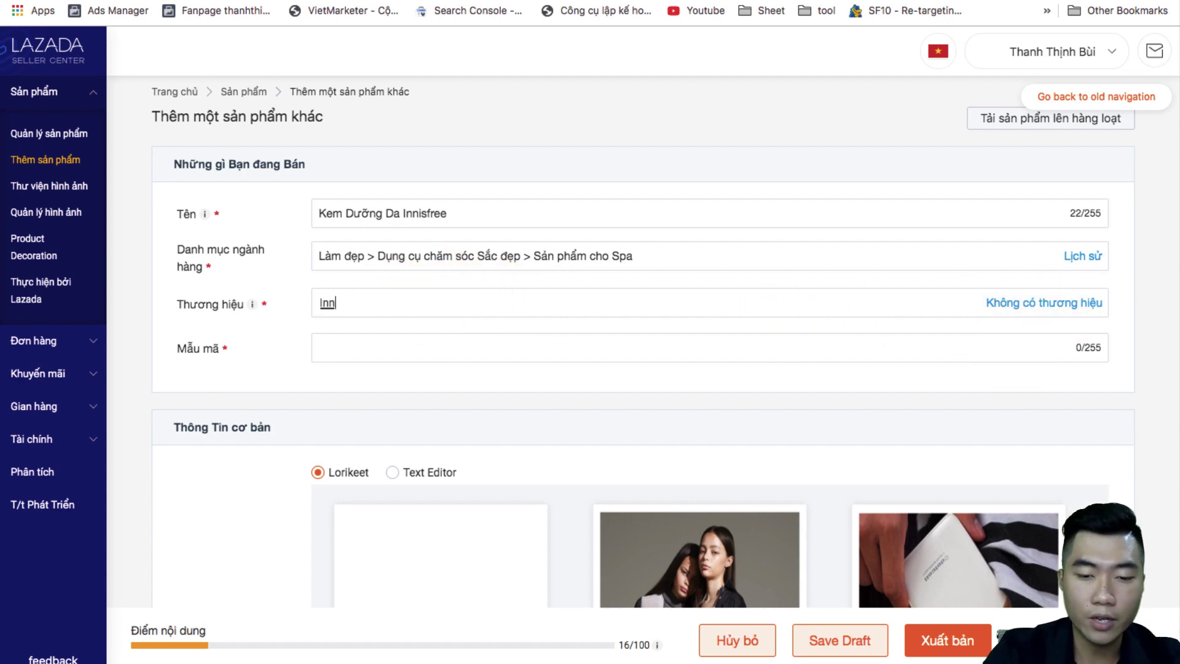
pyautogui.write('Innisfree')
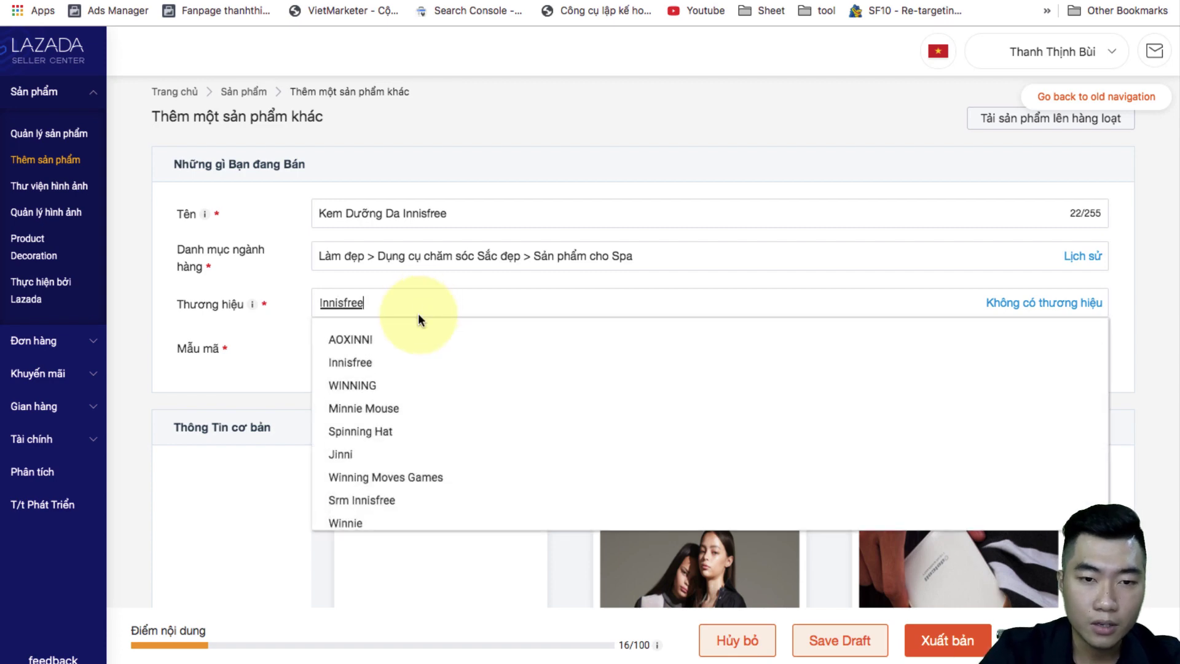
pyautogui.click(383, 337)
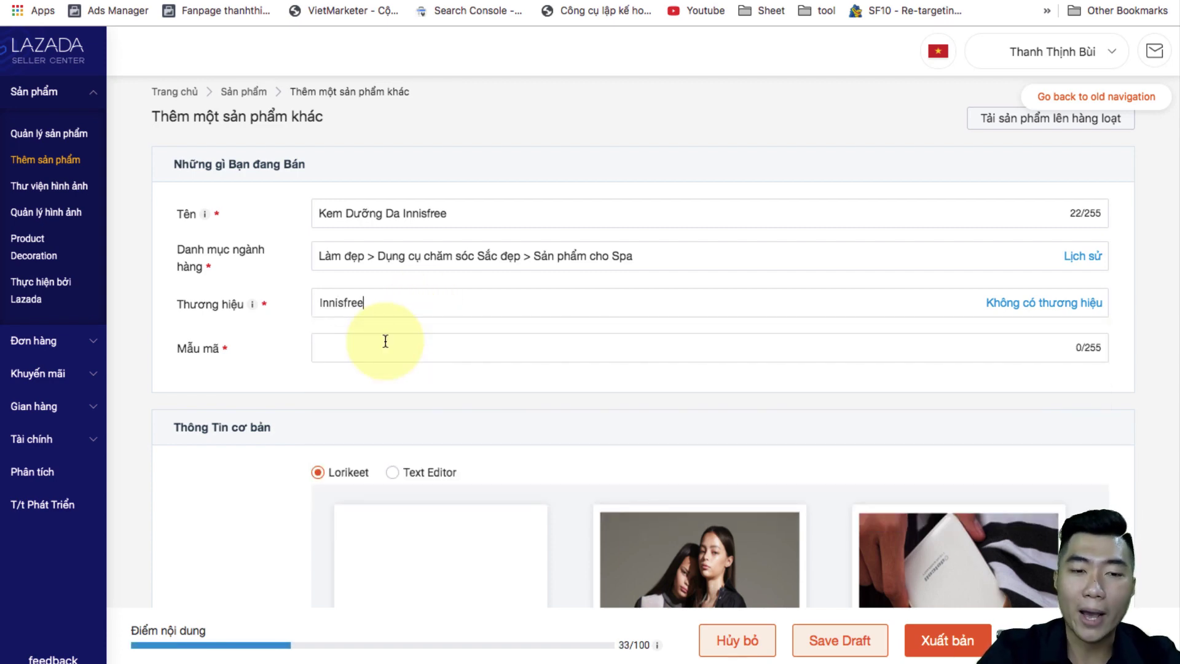
pyautogui.click(1066, 319)
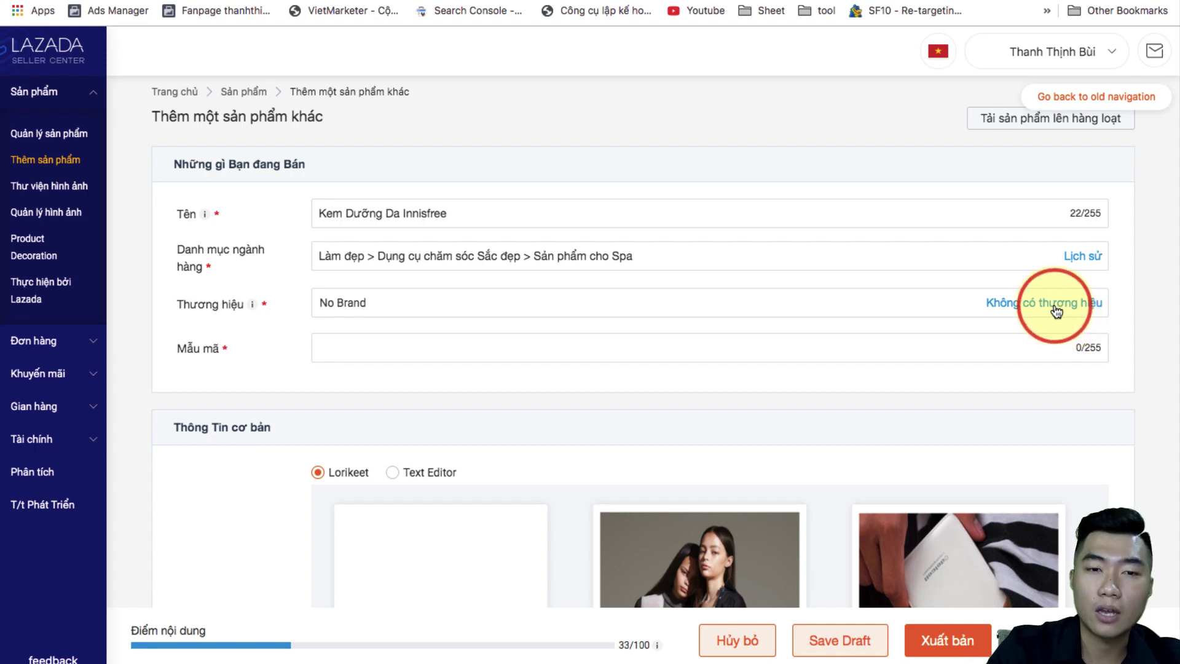
pyautogui.click(629, 343)
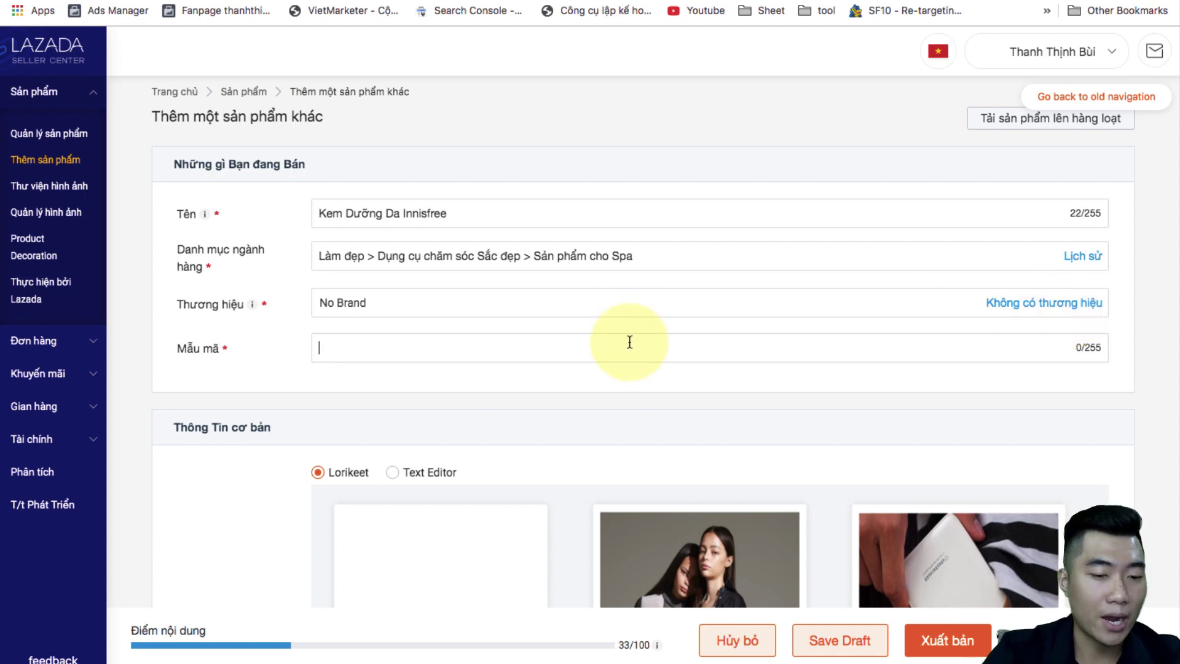
pyautogui.write('A123')
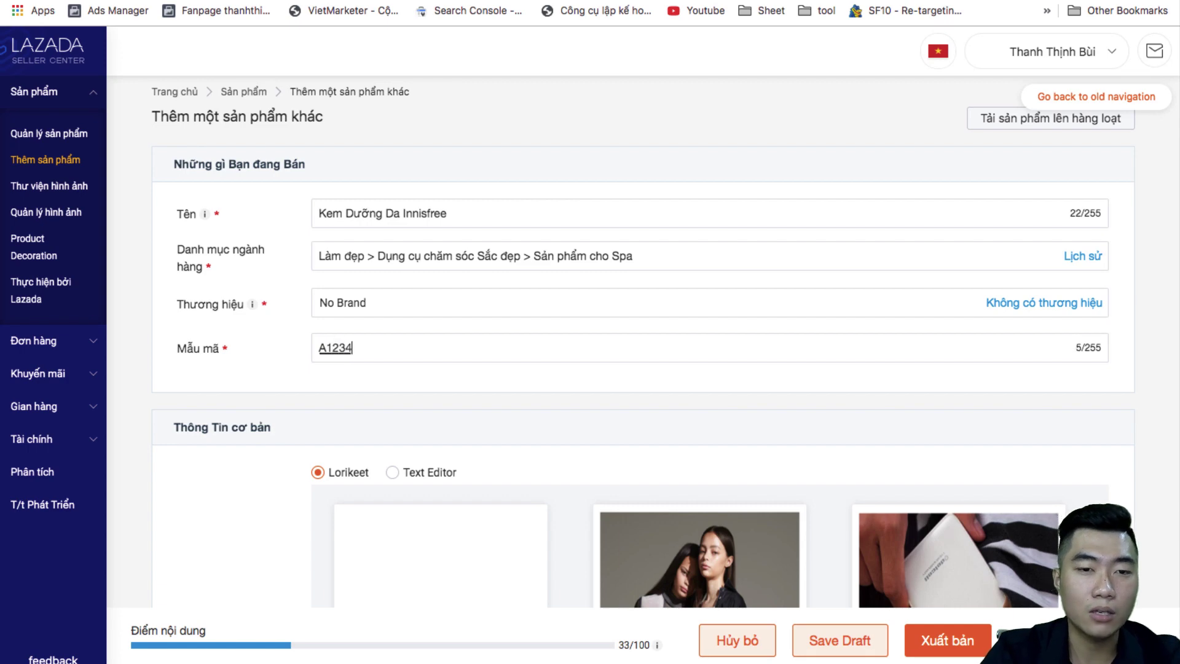
# - Review the product form with model code A123 and its 50/100 content score bar
pyautogui.scroll(-5, 633, 342)
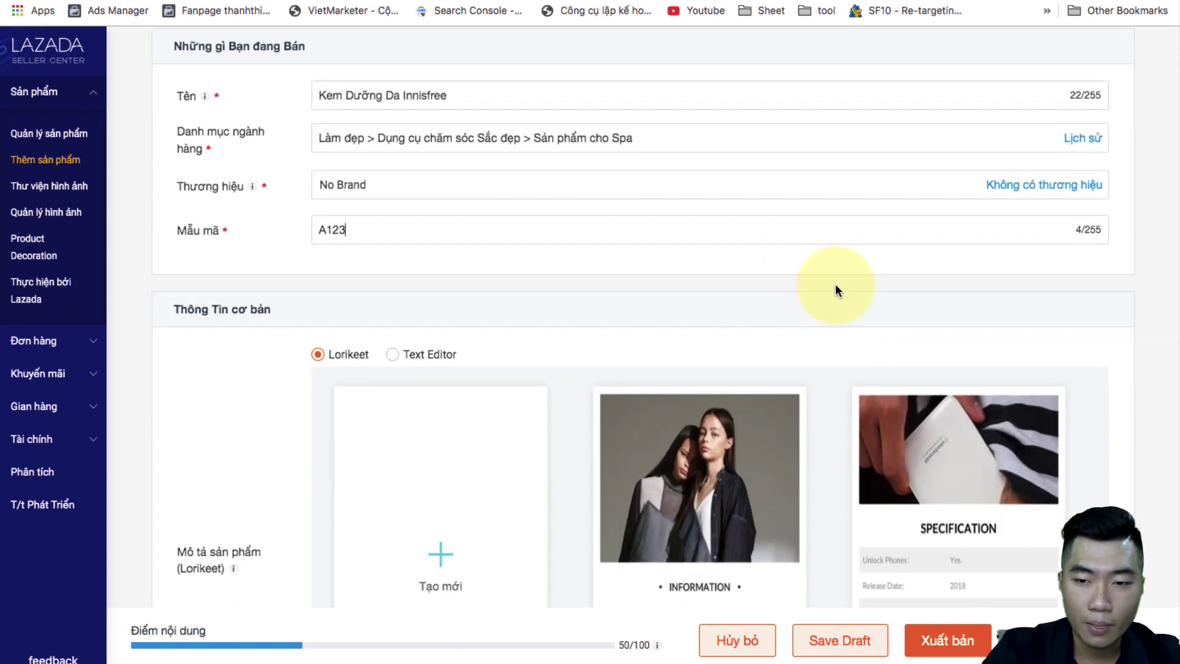
pyautogui.scroll(-7, 505, 249)
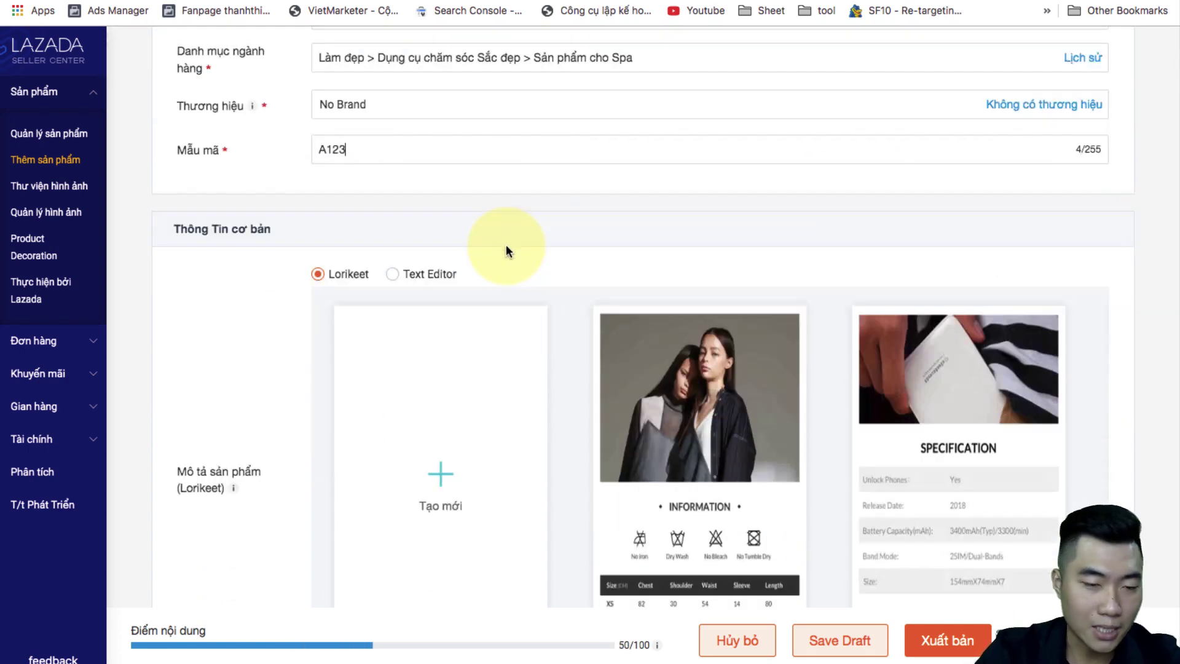
pyautogui.scroll(9, 282, 411)
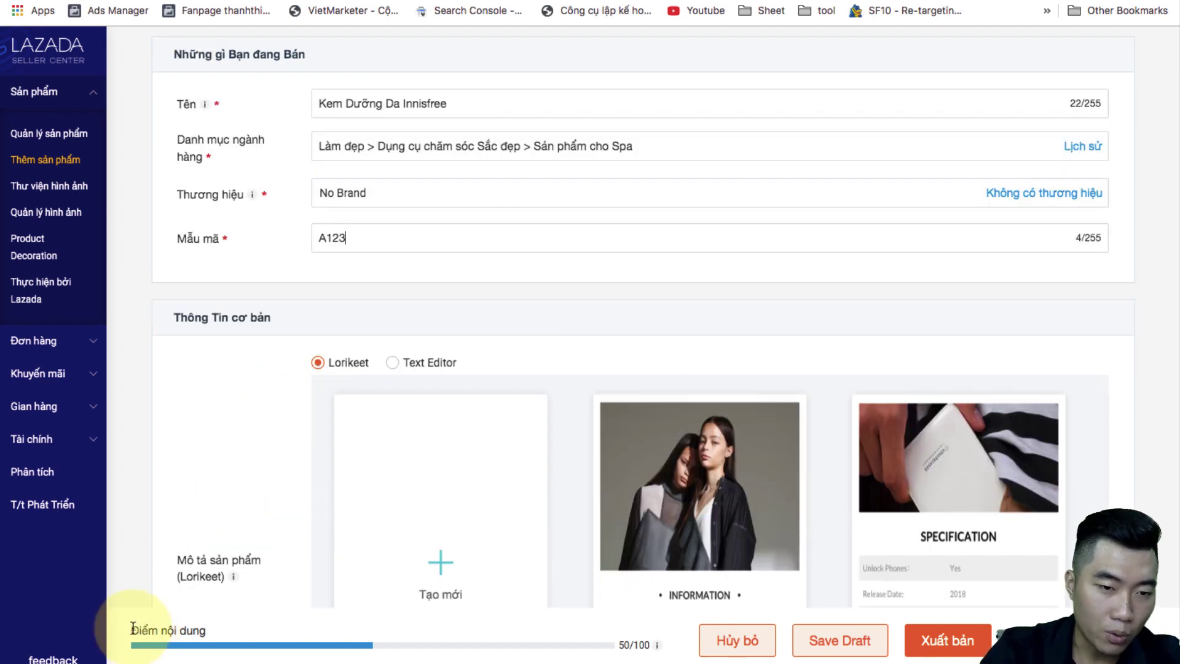
pyautogui.moveTo(128, 630); pyautogui.dragTo(207, 633)
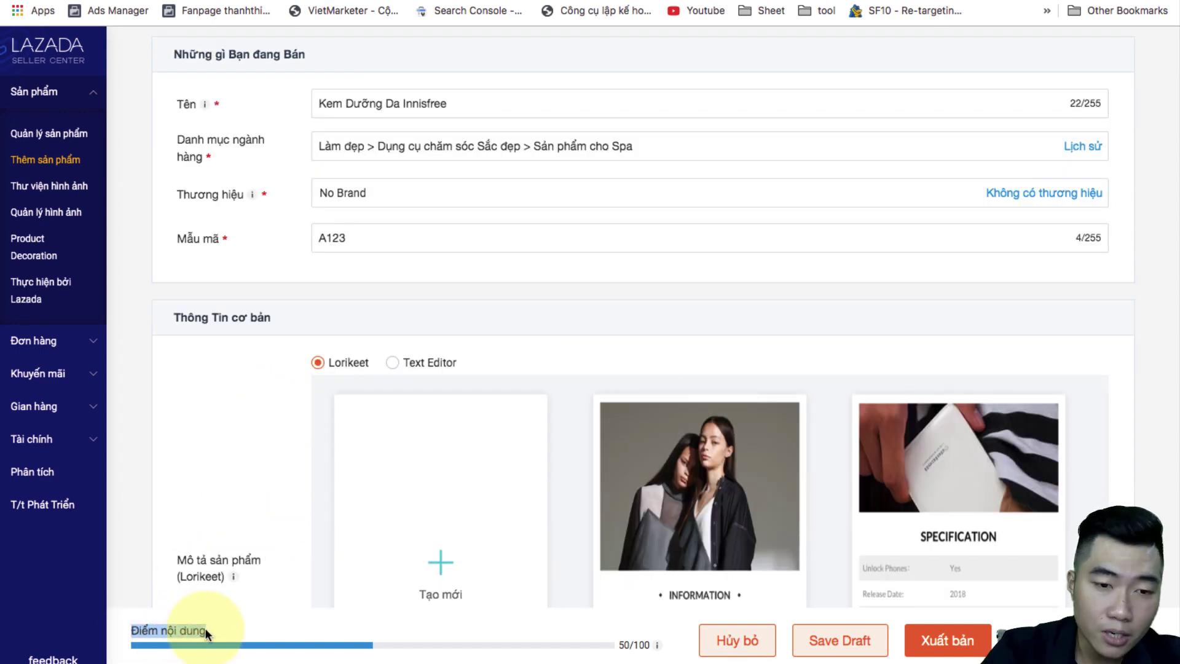
pyautogui.scroll(1, 601, 332)
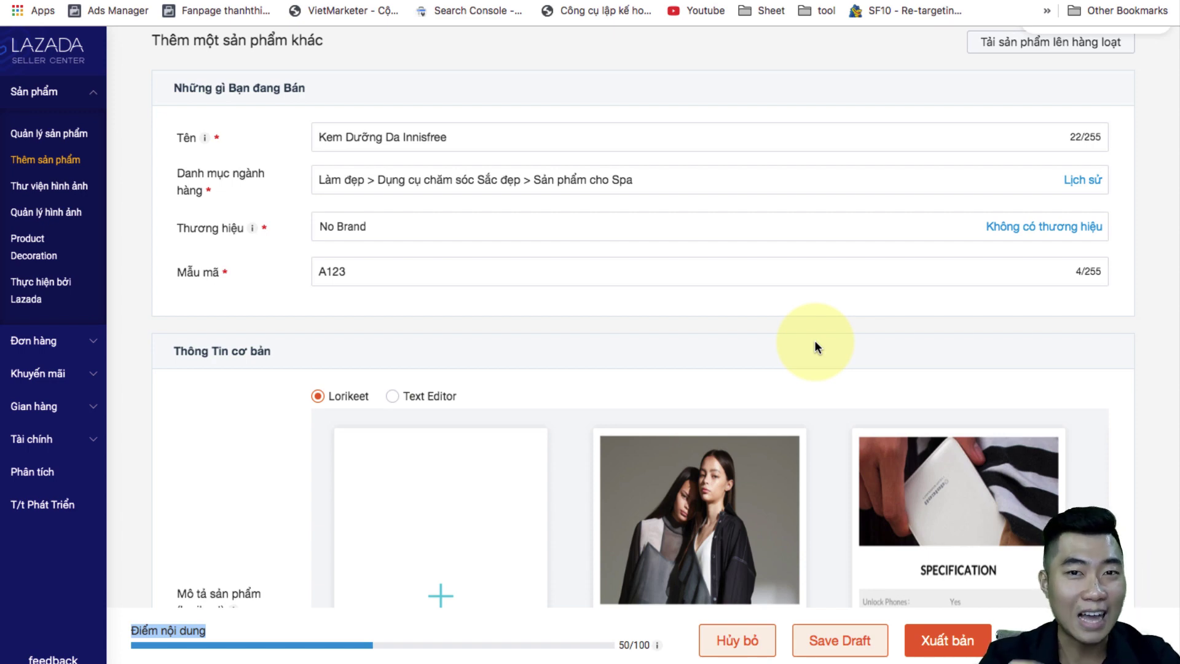
pyautogui.scroll(-1, 820, 327)
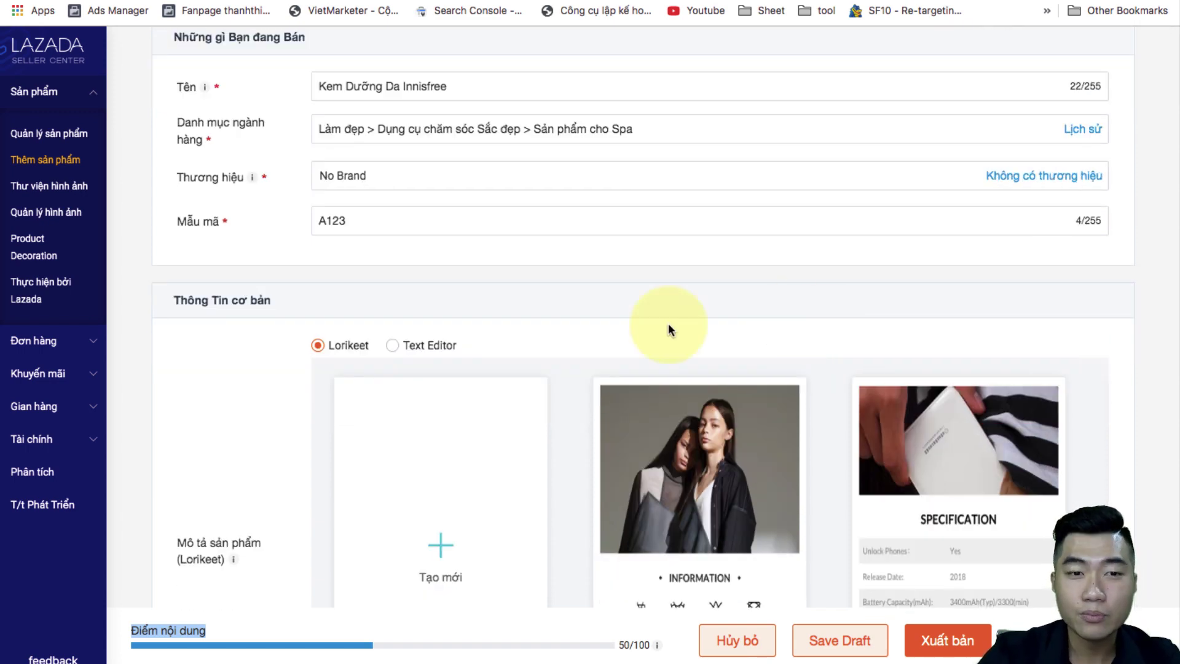
pyautogui.scroll(-1, 230, 304)
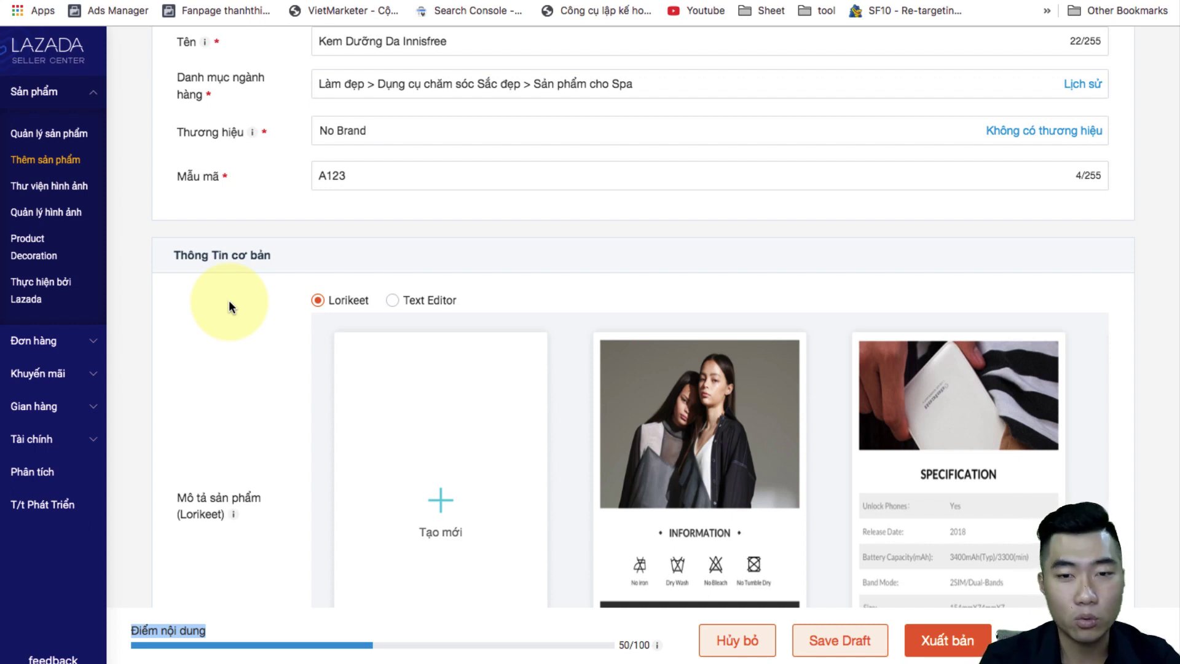
# - Scroll the Lorikeet description's template carousel to bring the lipstick design into view
pyautogui.scroll(-5, 229, 306)
pyautogui.scroll(5, 238, 292)
pyautogui.scroll(-4, 232, 321)
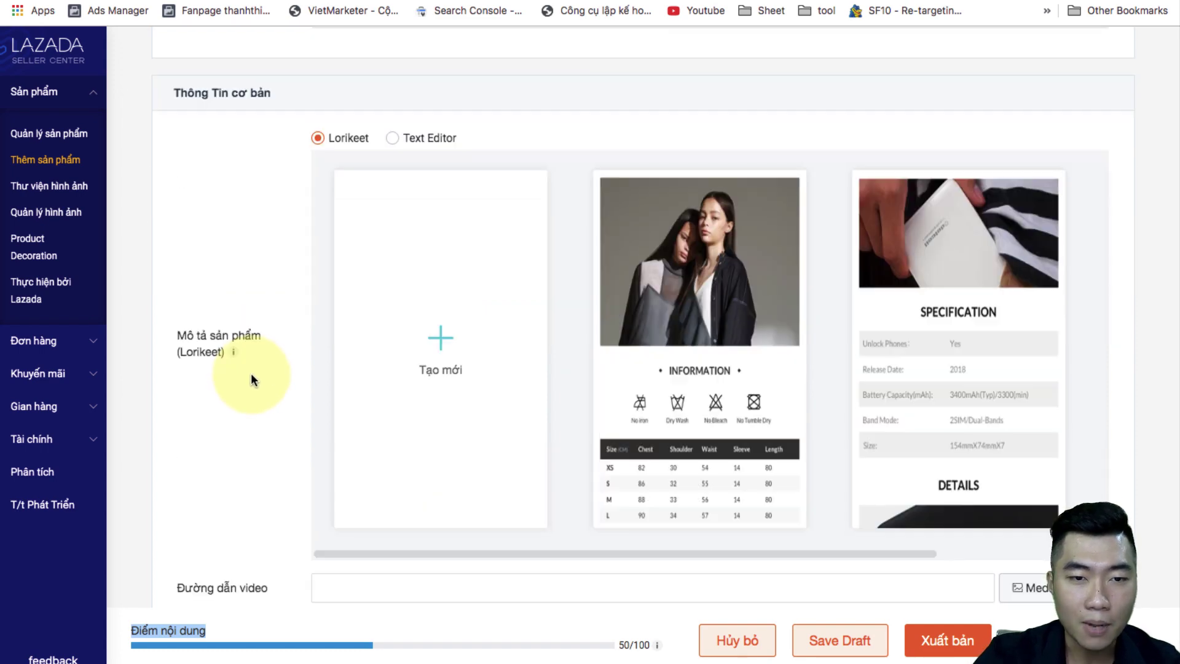
pyautogui.click(595, 554)
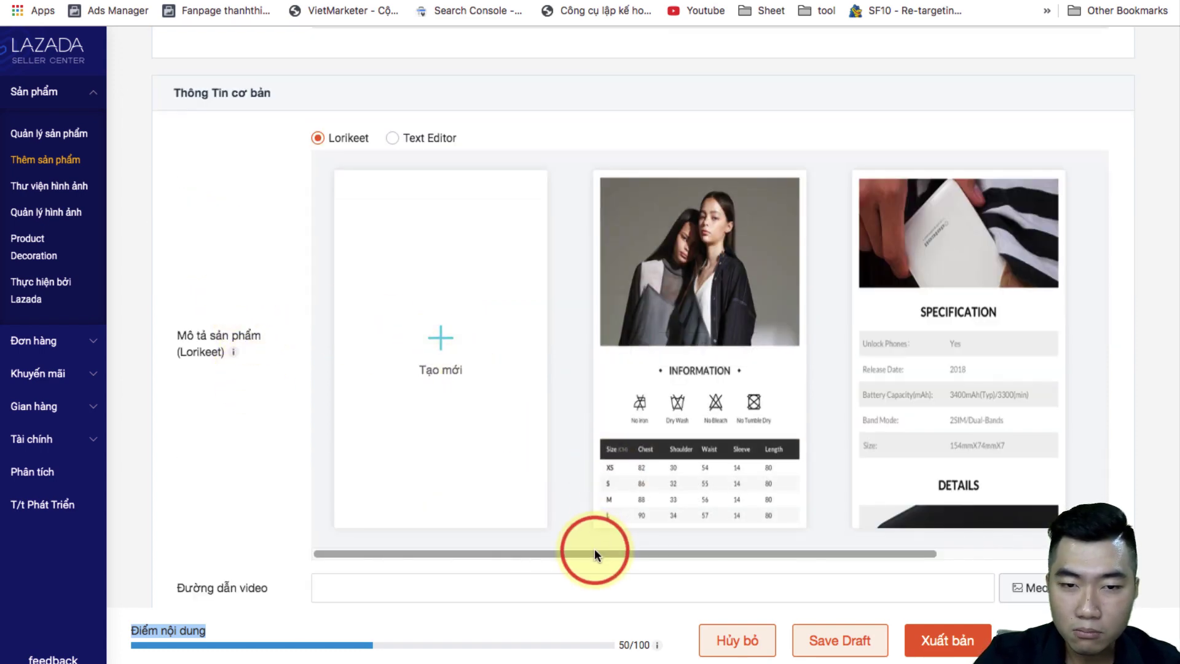
pyautogui.moveTo(529, 553); pyautogui.dragTo(701, 584)
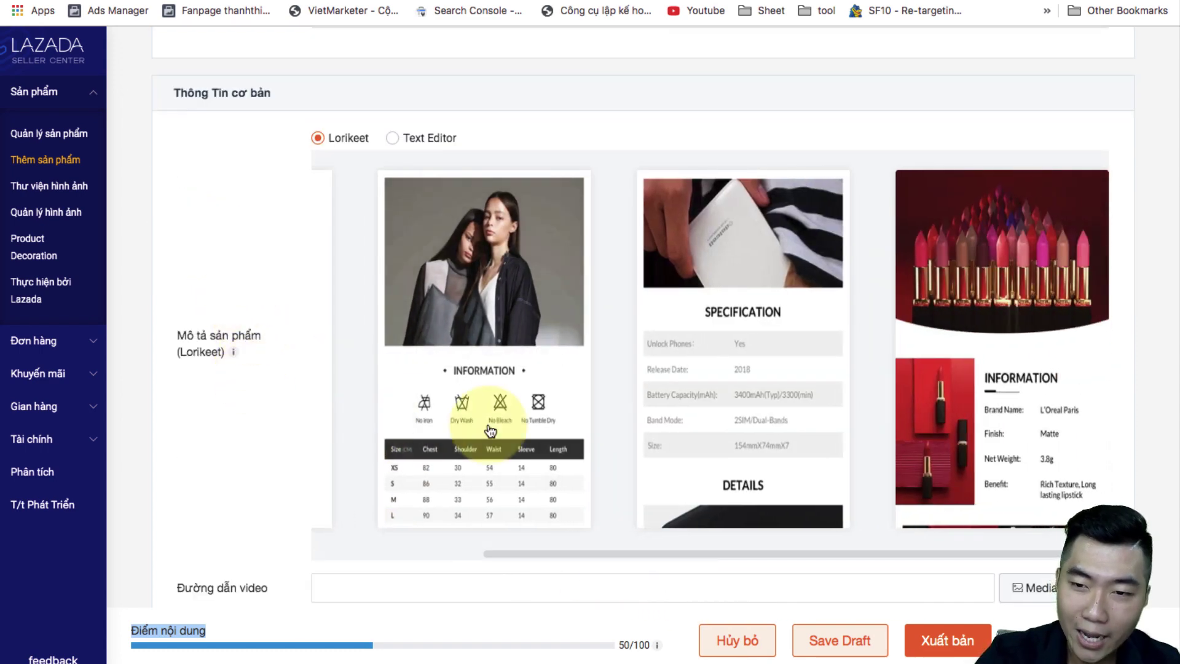
pyautogui.moveTo(906, 383)
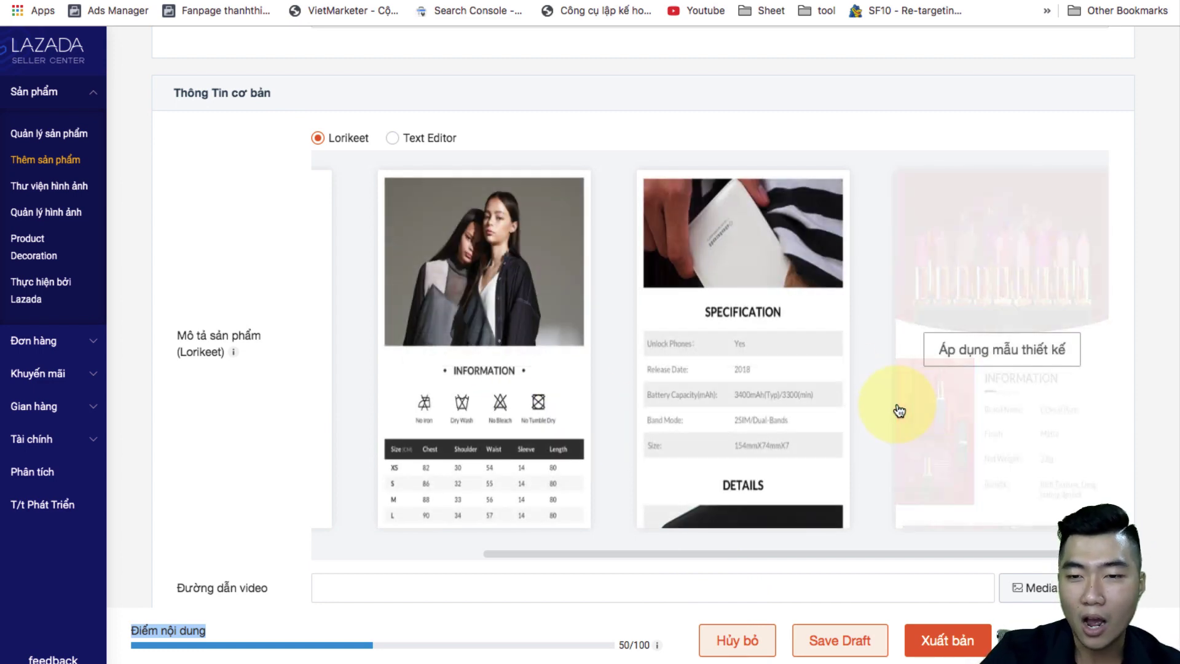
pyautogui.moveTo(430, 179)
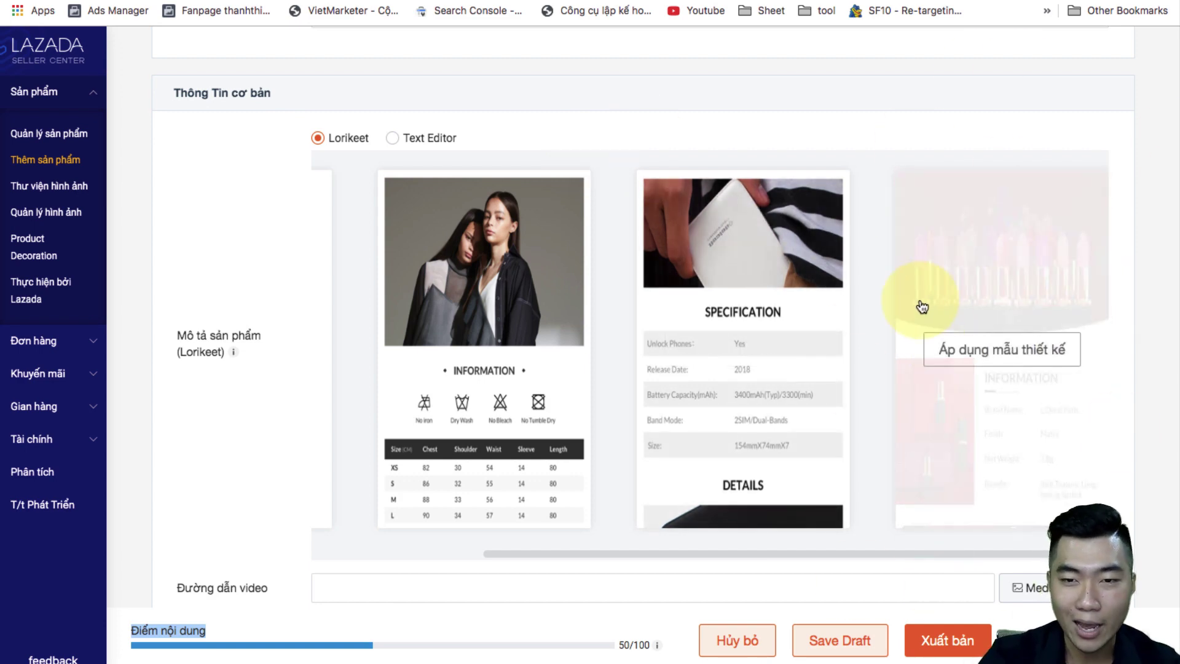
pyautogui.click(858, 553)
pyautogui.moveTo(951, 370)
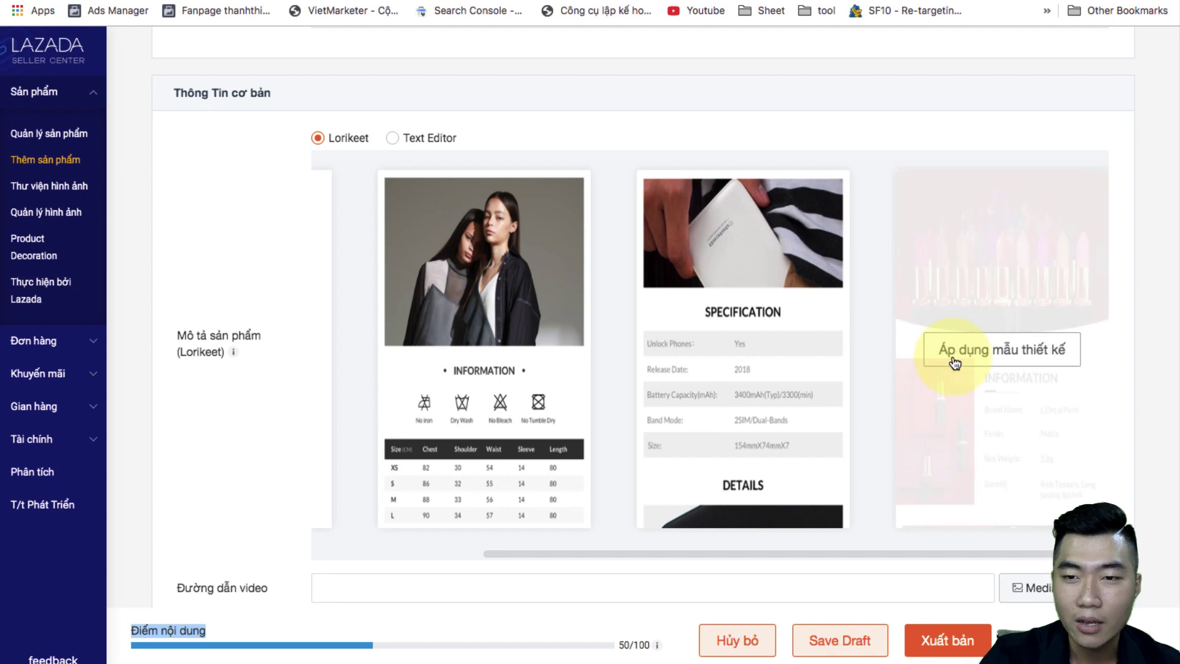
# - Apply the lipstick design template to the description and select its first banner module
pyautogui.click(955, 363)
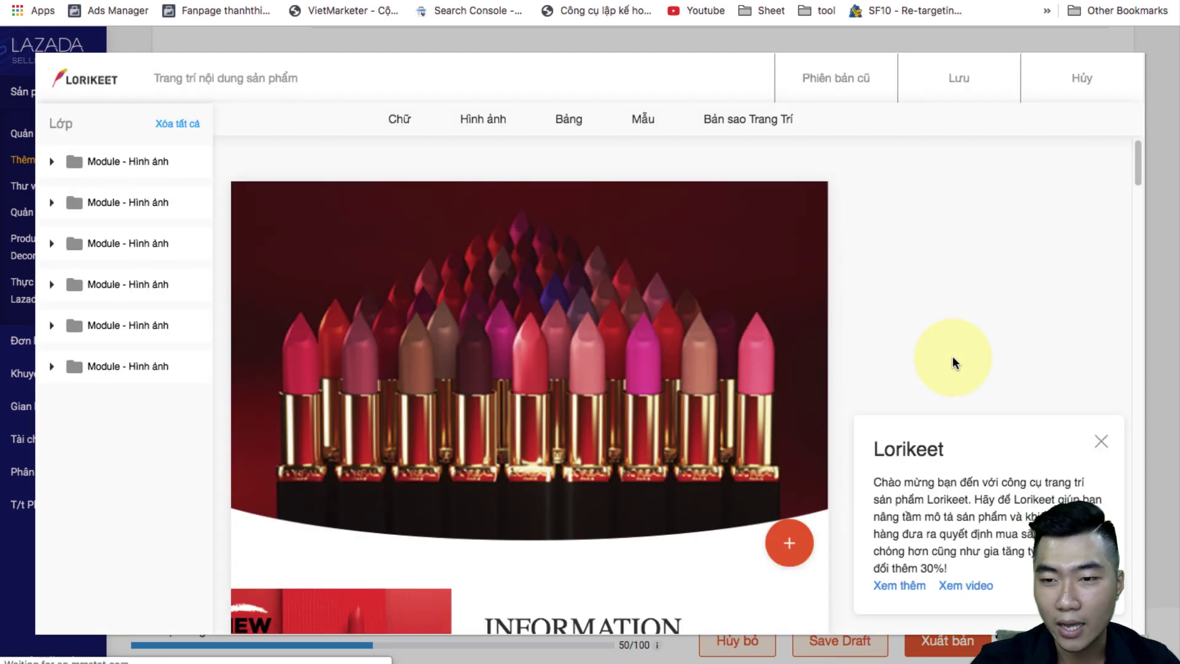
pyautogui.click(1101, 442)
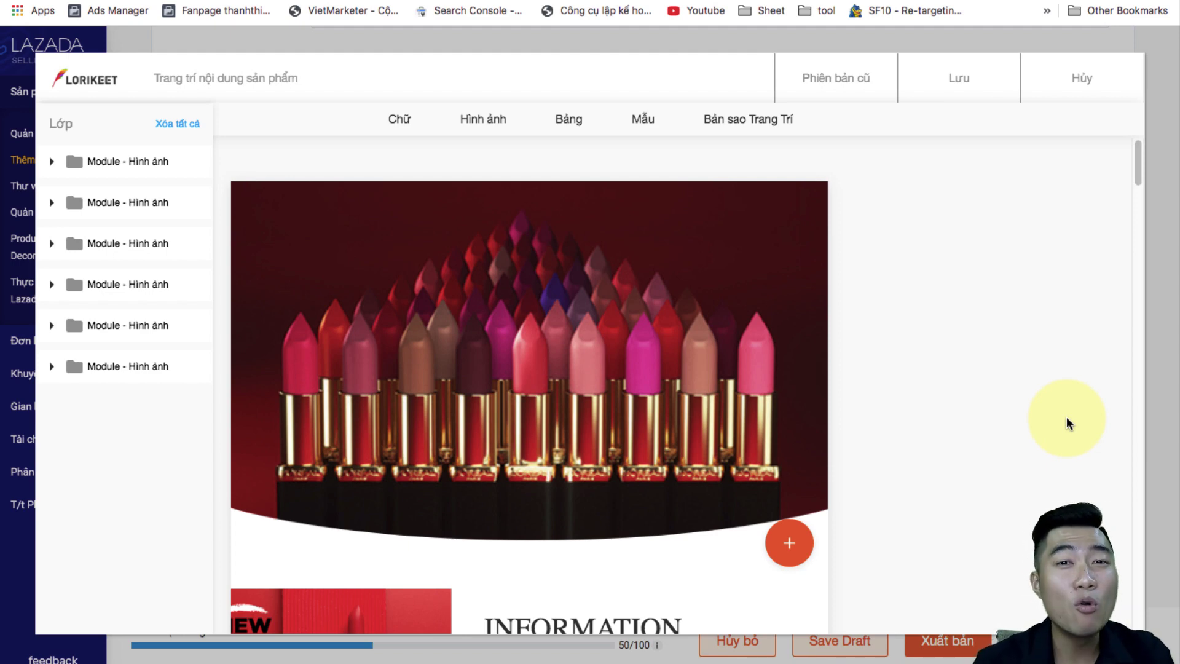
pyautogui.click(599, 353)
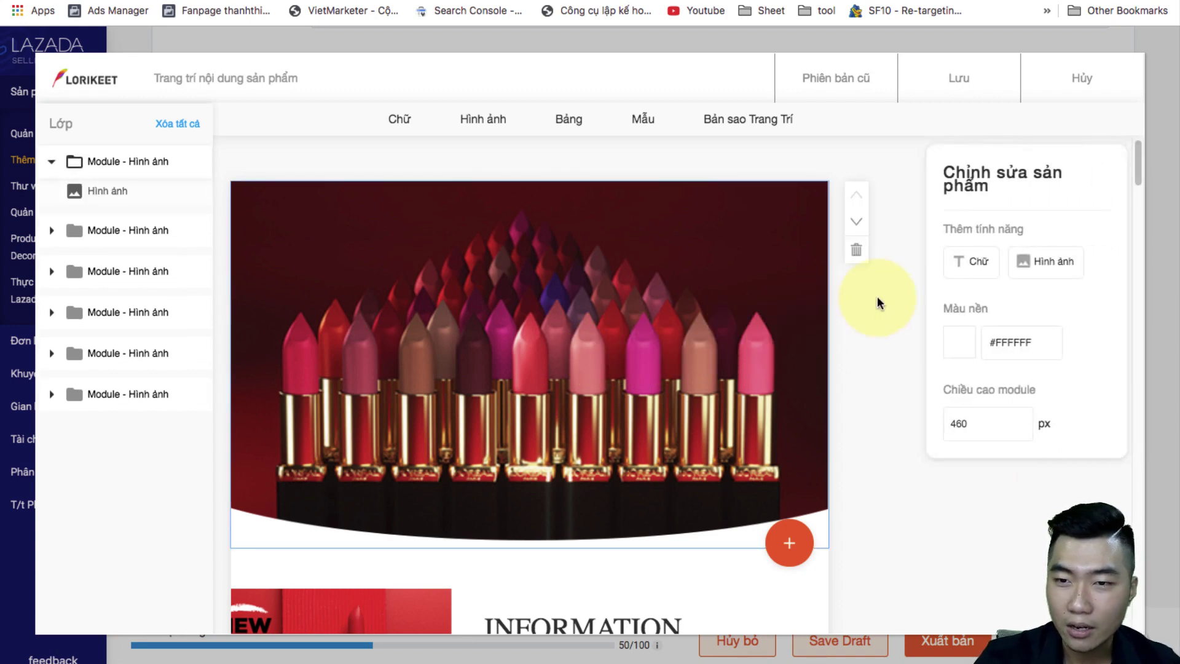
# - Add an image element to the banner and stretch it over most of the banner
pyautogui.click(1035, 266)
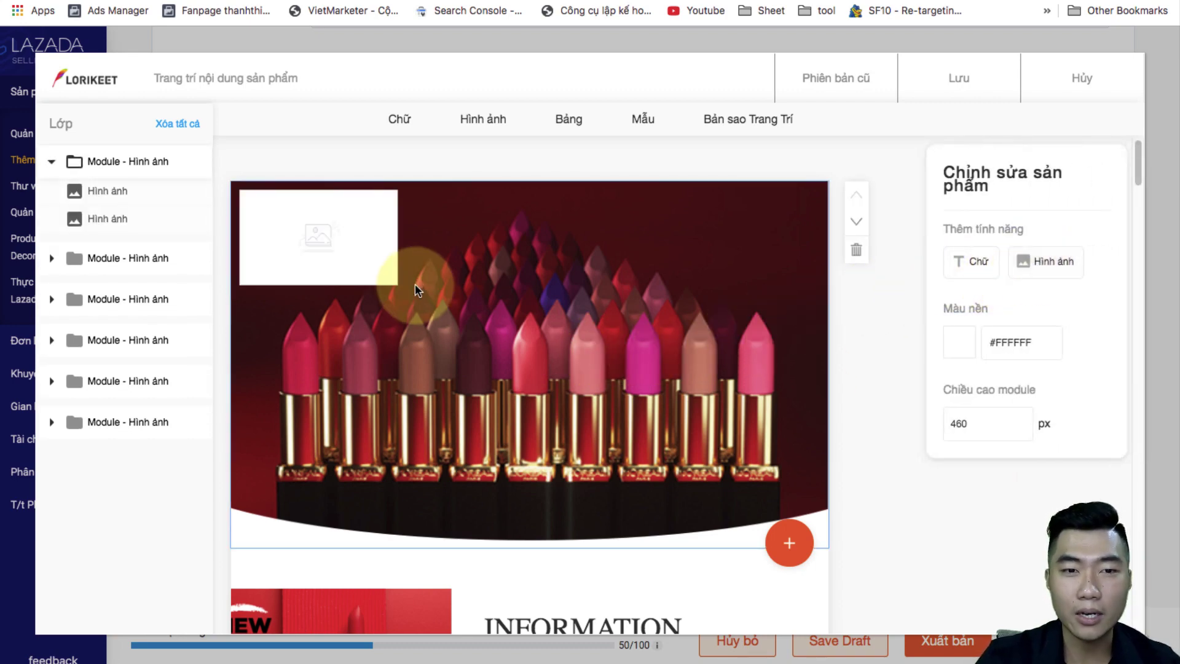
pyautogui.click(363, 253)
pyautogui.moveTo(401, 285); pyautogui.dragTo(814, 495)
pyautogui.click(540, 345)
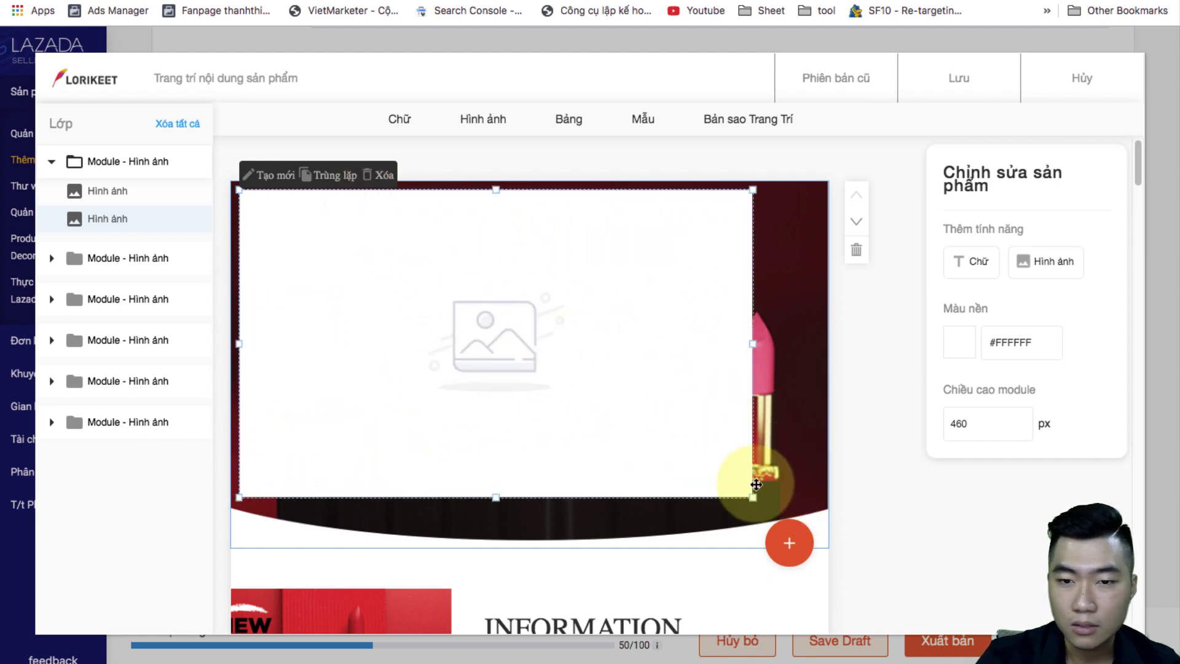
pyautogui.moveTo(758, 503); pyautogui.dragTo(809, 534)
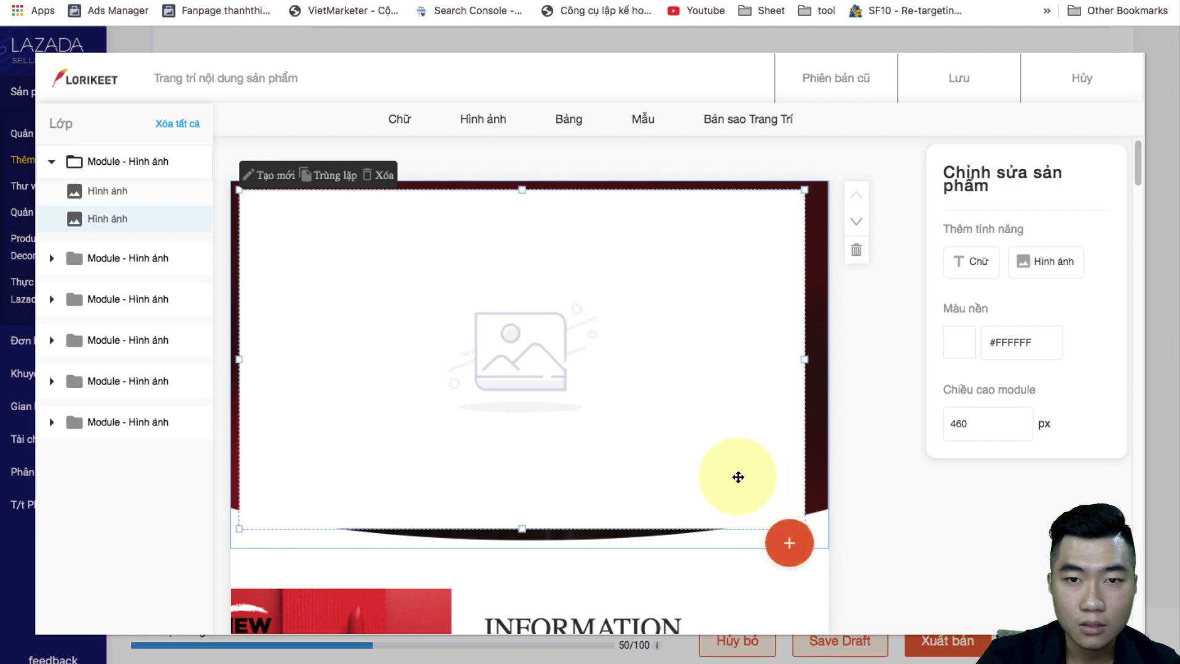
# - Add a plain Image layout module, delete it again and reselect the first banner
pyautogui.click(477, 134)
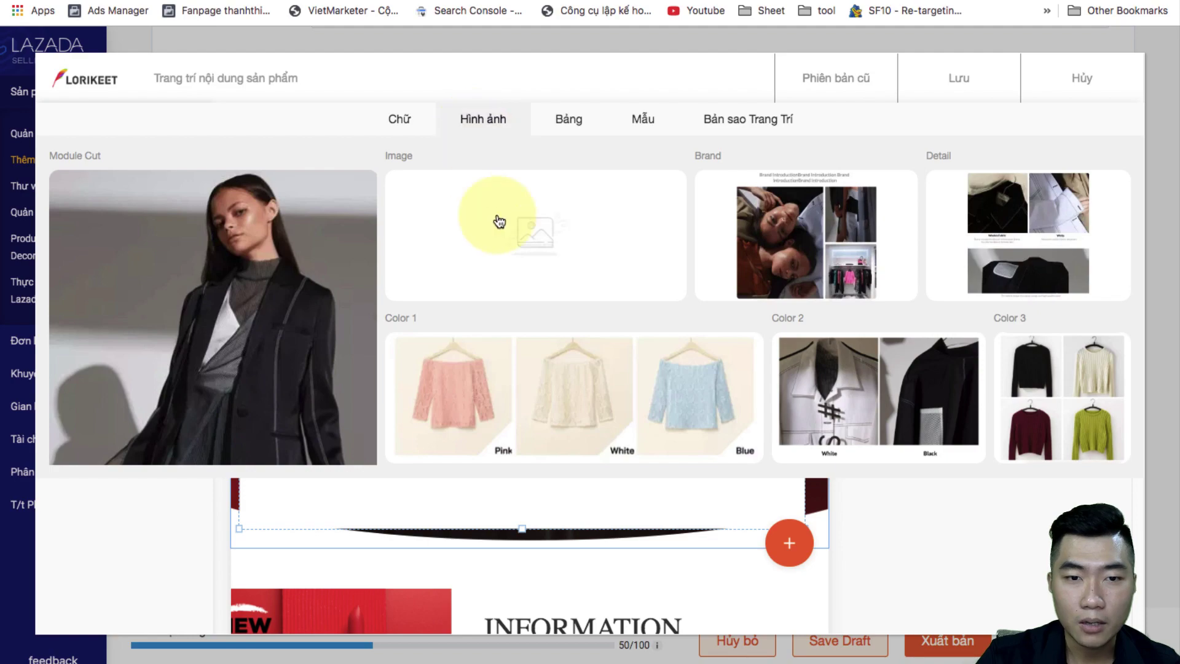
pyautogui.click(505, 245)
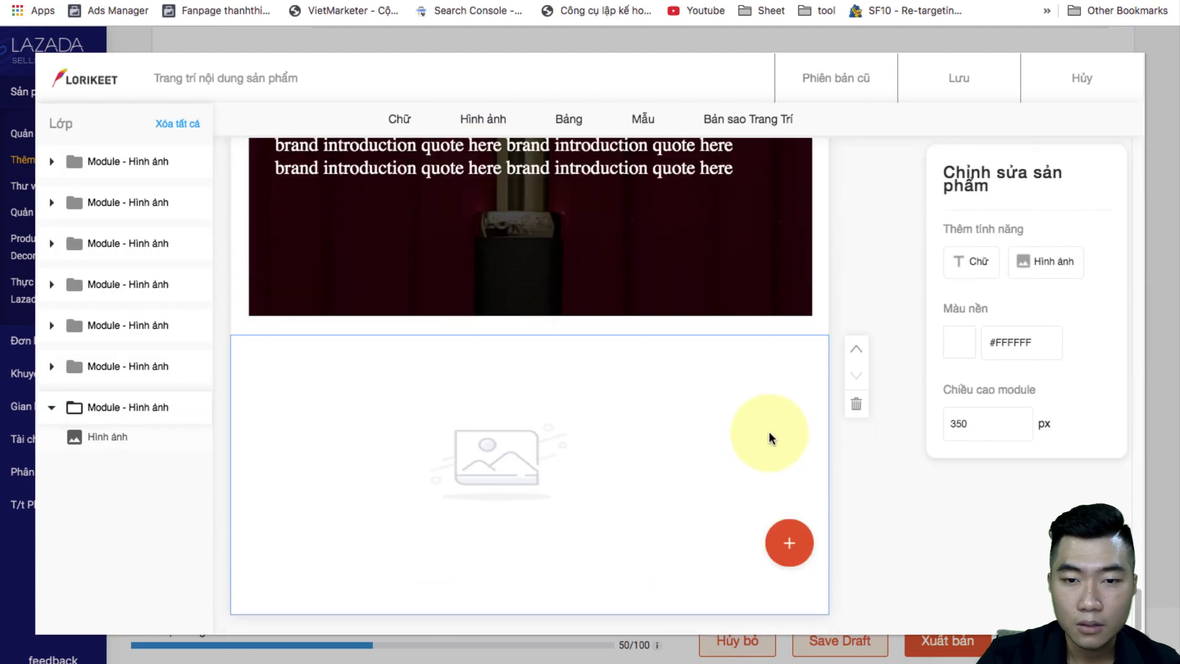
pyautogui.click(856, 404)
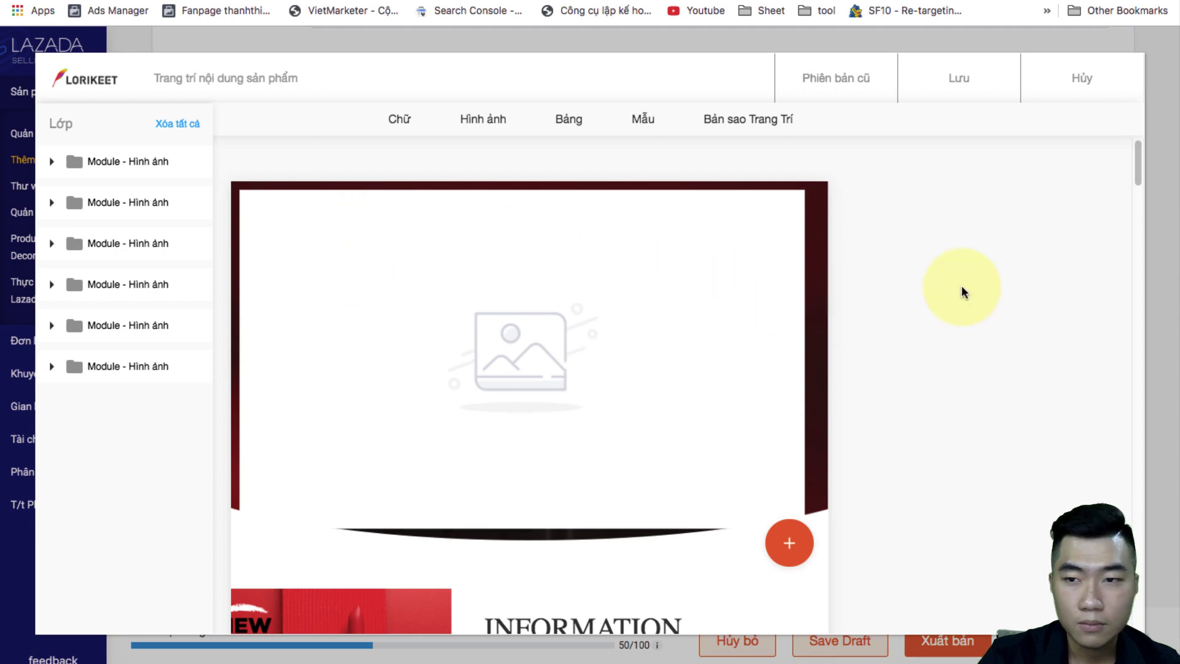
pyautogui.click(687, 253)
# - Load kem 1.jpeg, the Innisfree cream jar photo, into the banner's image placeholder
pyautogui.click(148, 195)
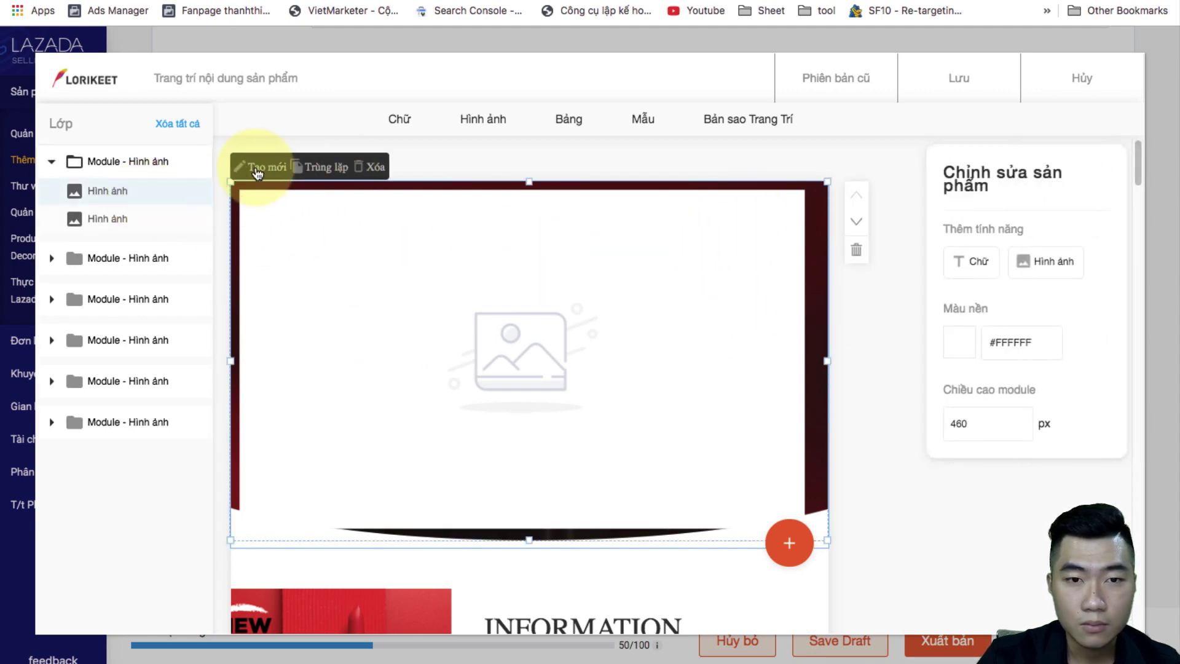
pyautogui.click(394, 246)
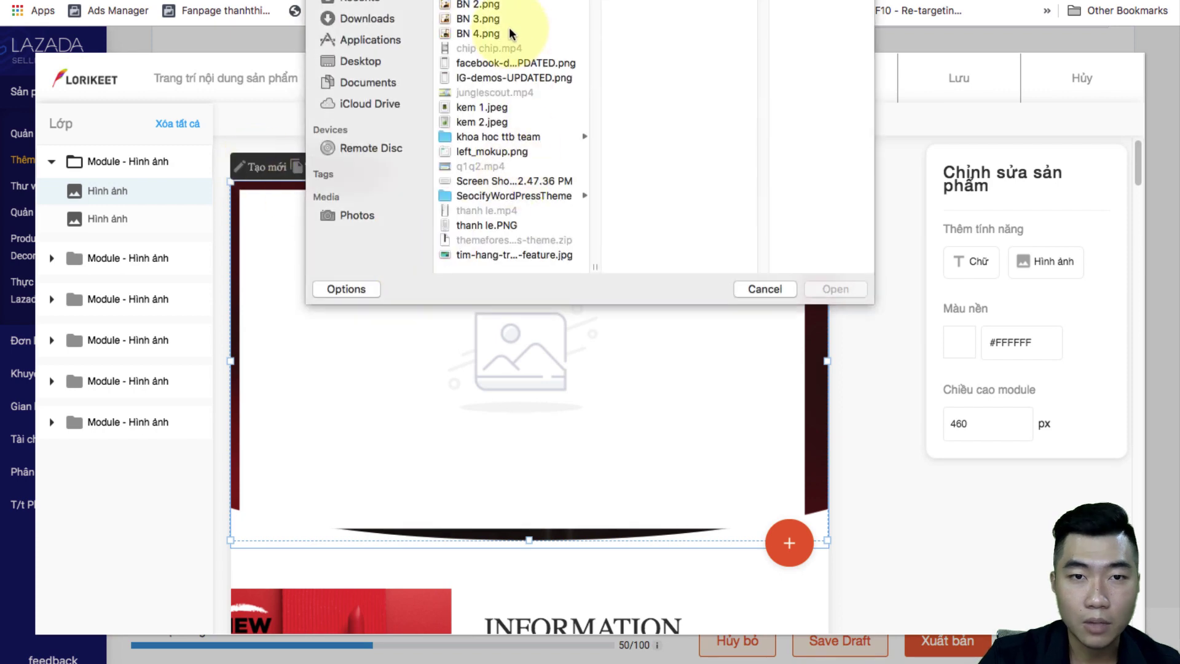
pyautogui.click(517, 107)
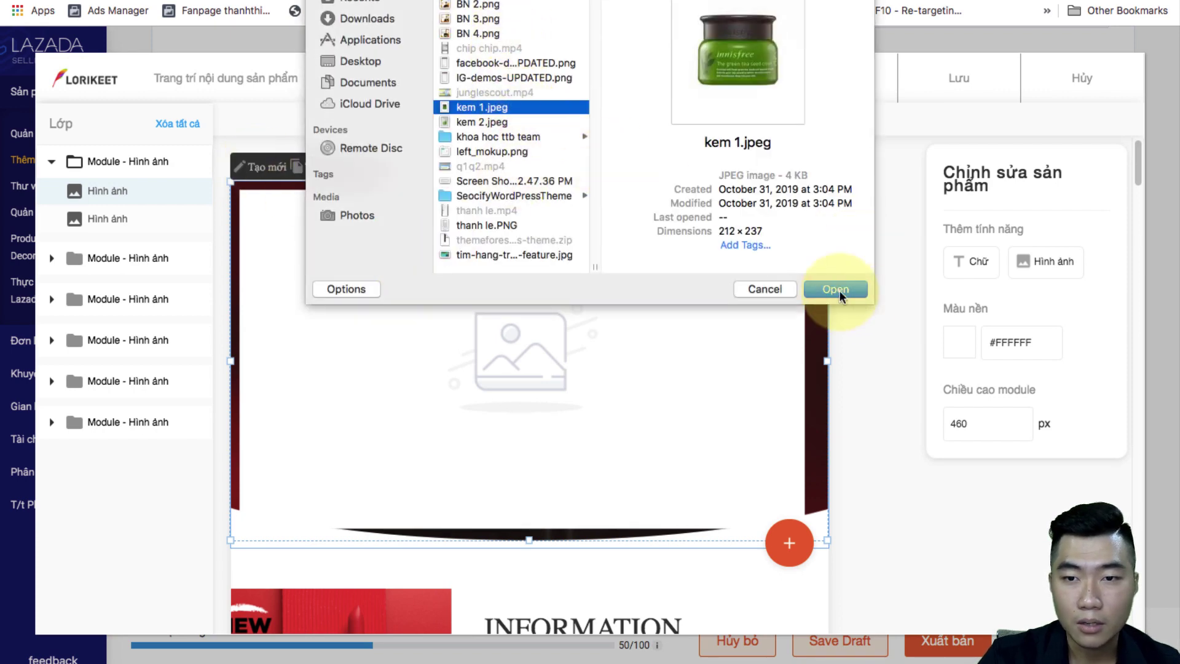
pyautogui.click(789, 289)
pyautogui.click(397, 286)
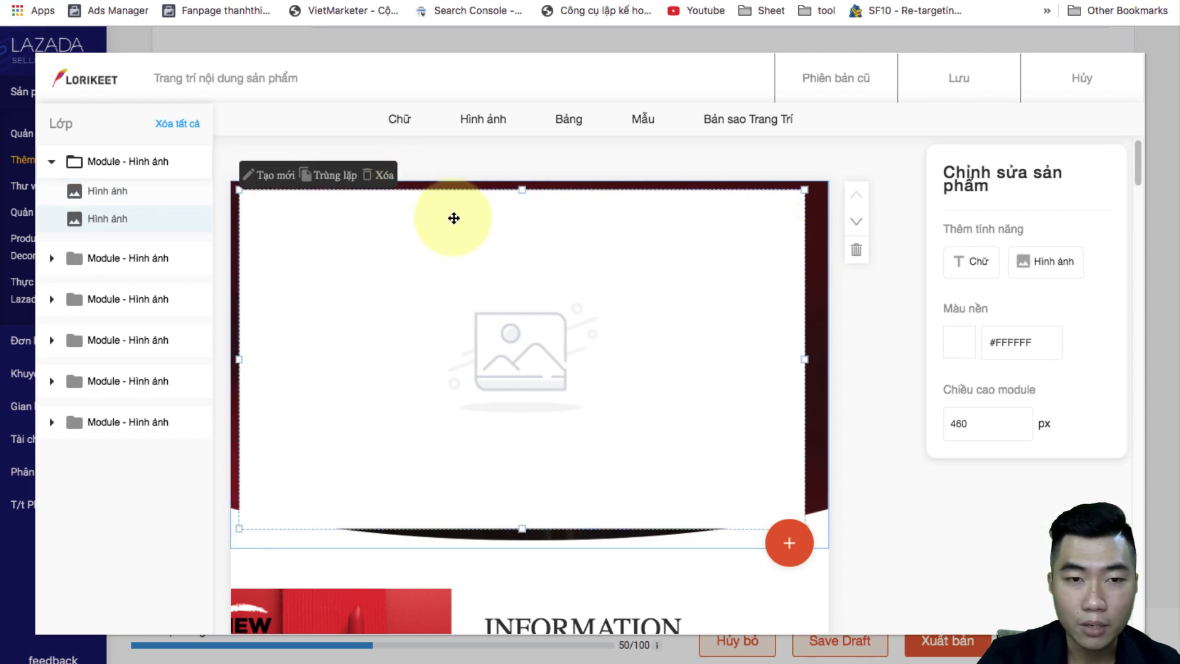
pyautogui.moveTo(480, 227); pyautogui.dragTo(477, 225)
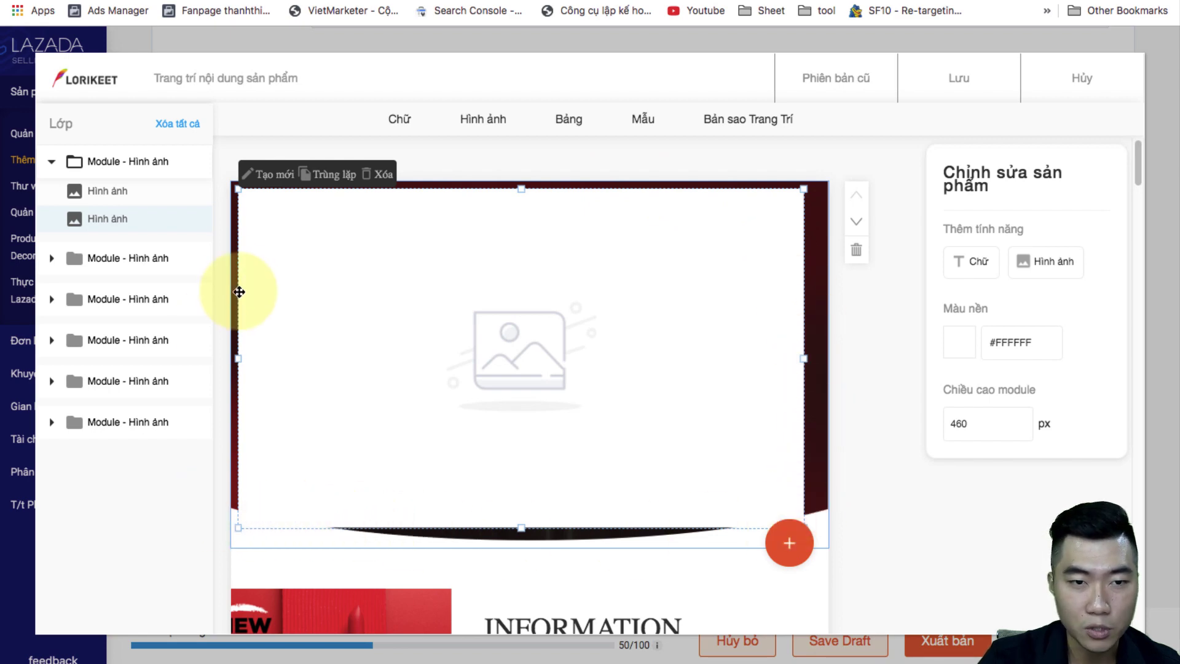
pyautogui.click(266, 178)
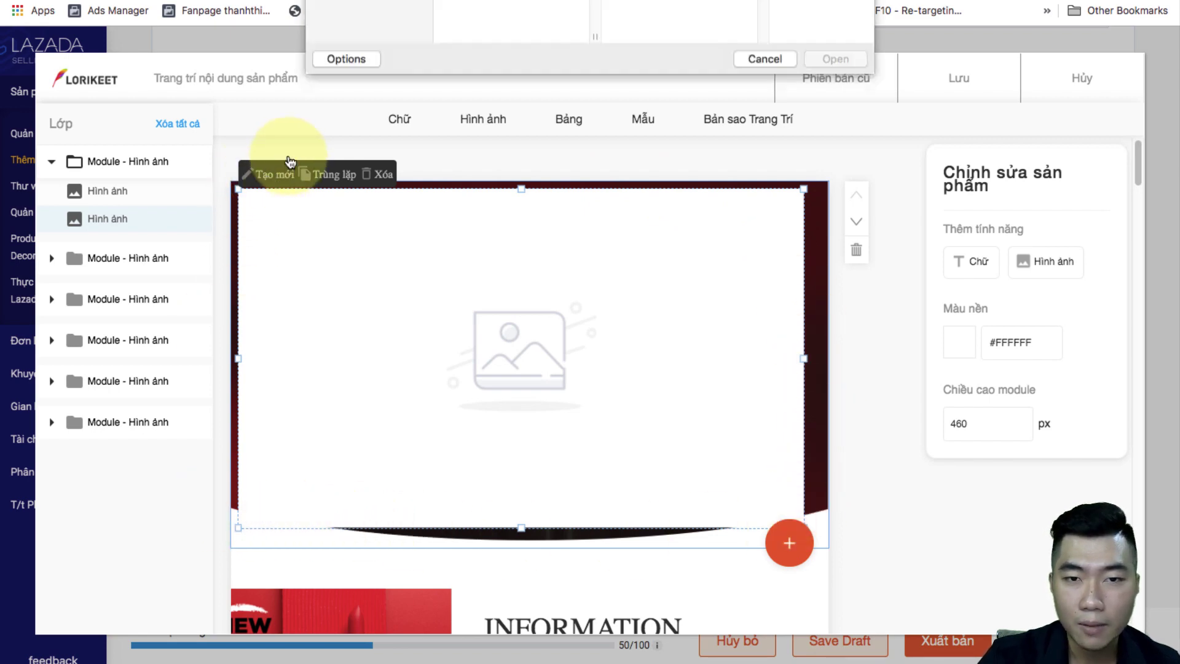
pyautogui.click(501, 108)
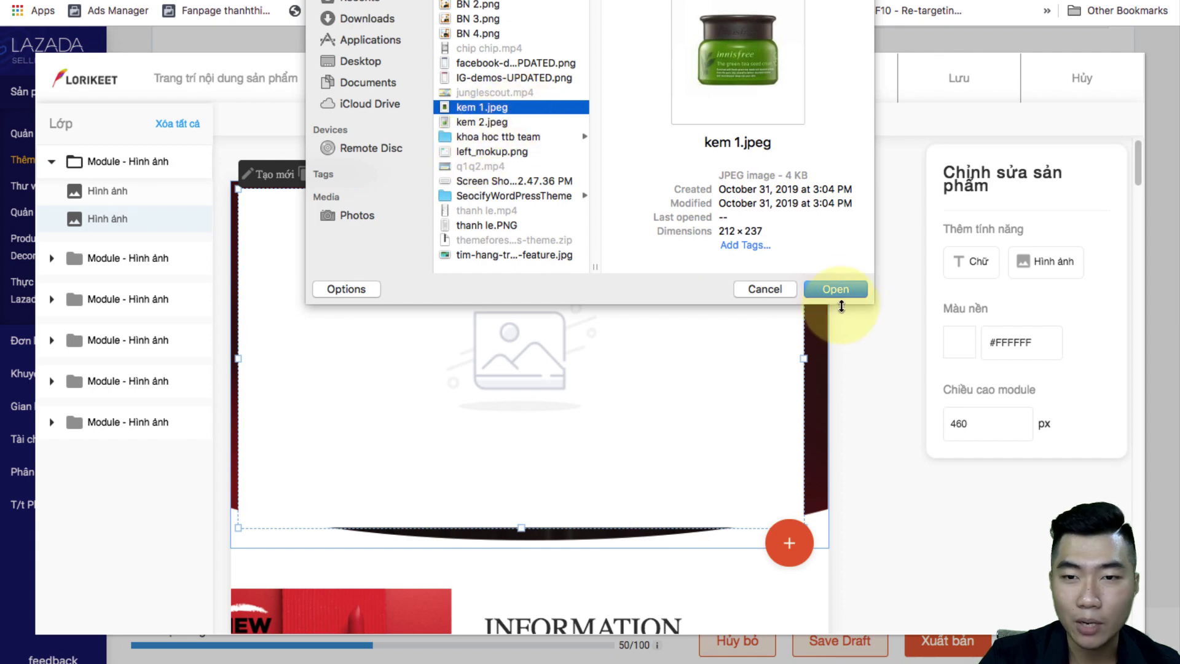
pyautogui.click(836, 289)
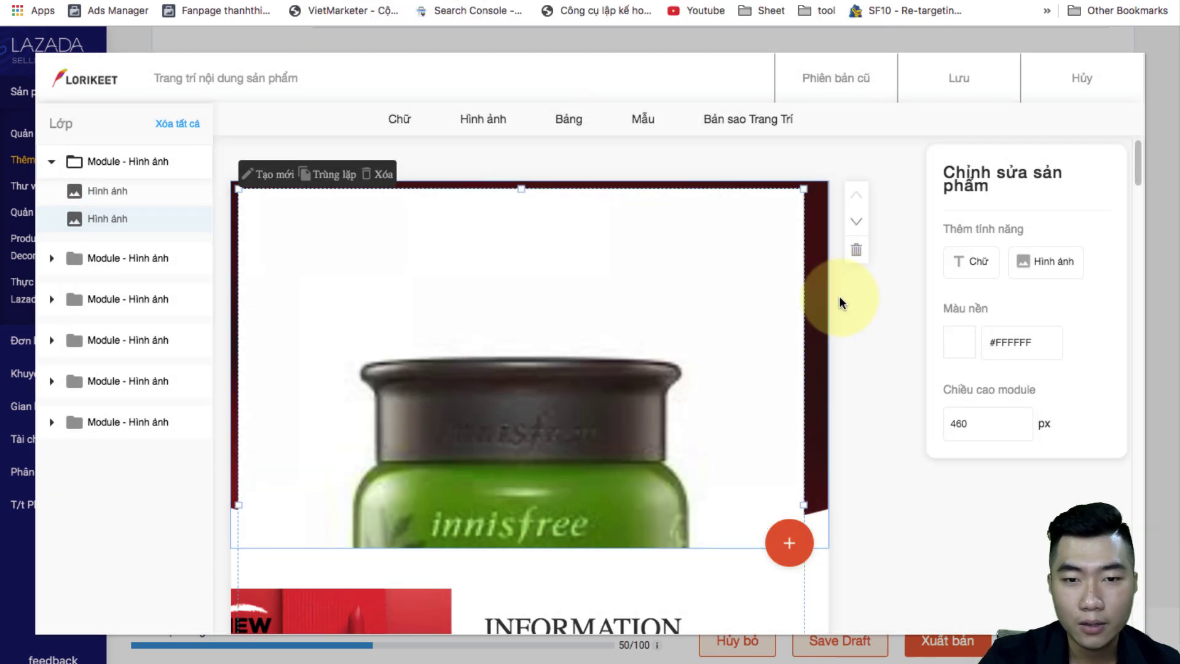
# - Recentre and enlarge the jar photo, then delete the jar image module
pyautogui.moveTo(640, 413); pyautogui.dragTo(643, 247)
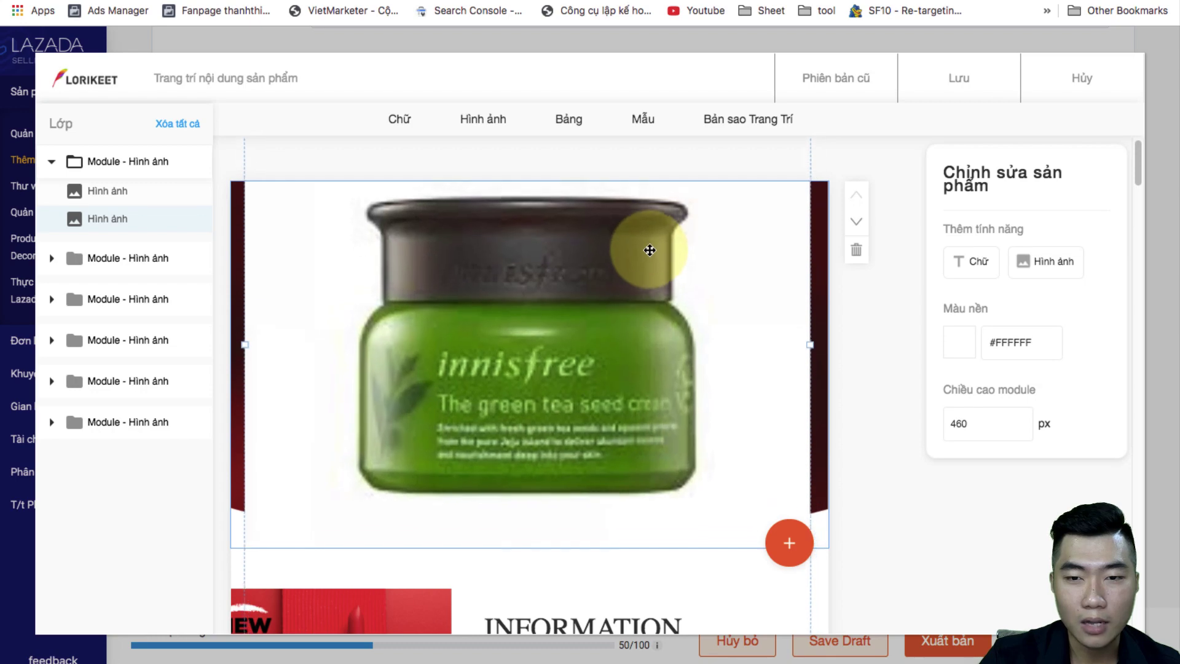
pyautogui.moveTo(247, 589); pyautogui.dragTo(219, 546)
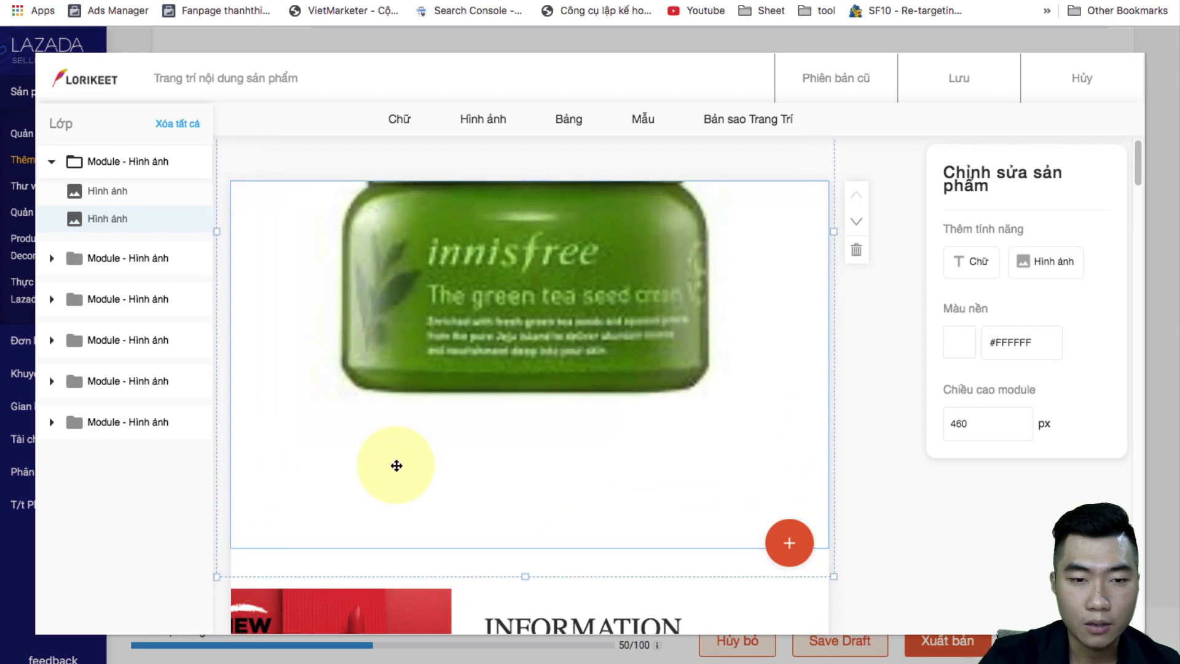
pyautogui.moveTo(395, 463); pyautogui.dragTo(453, 514)
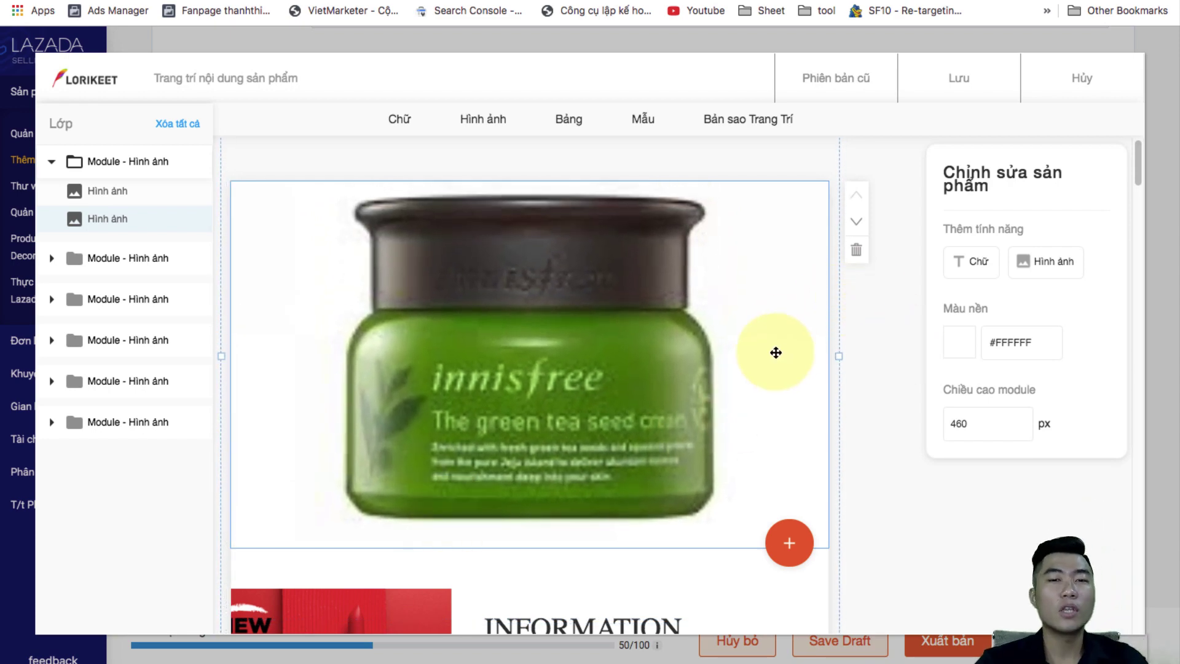
pyautogui.click(857, 249)
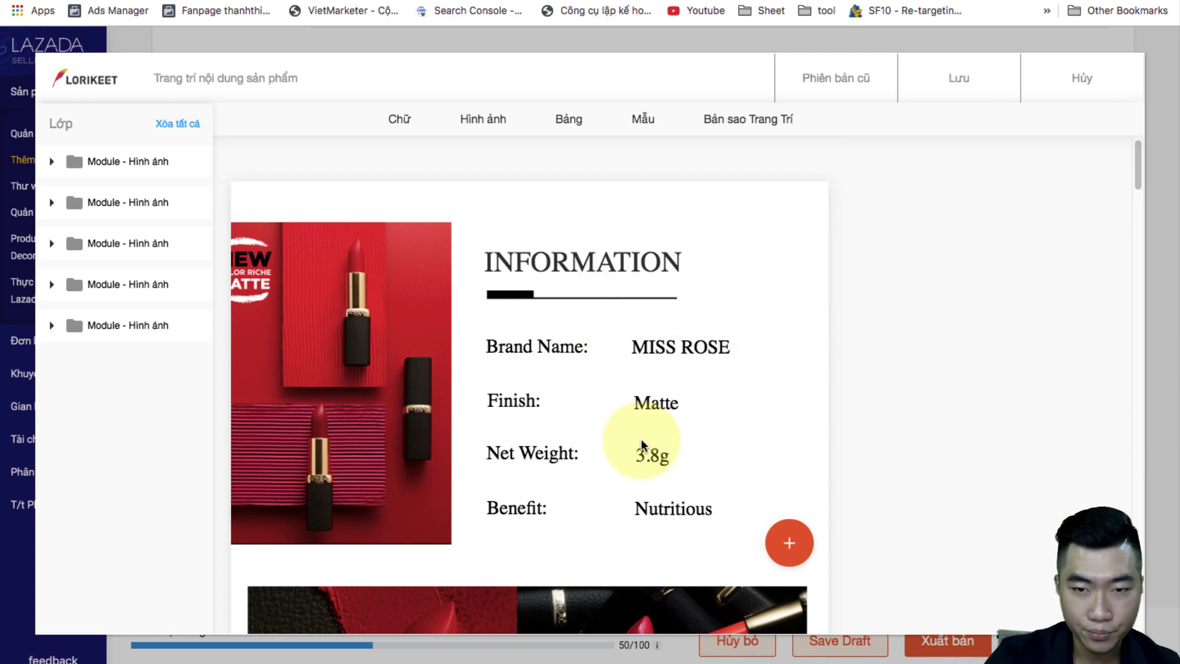
# - Rename the INFORMATION heading to 'Thông tin chi tiết'
pyautogui.click(658, 352)
pyautogui.click(594, 264)
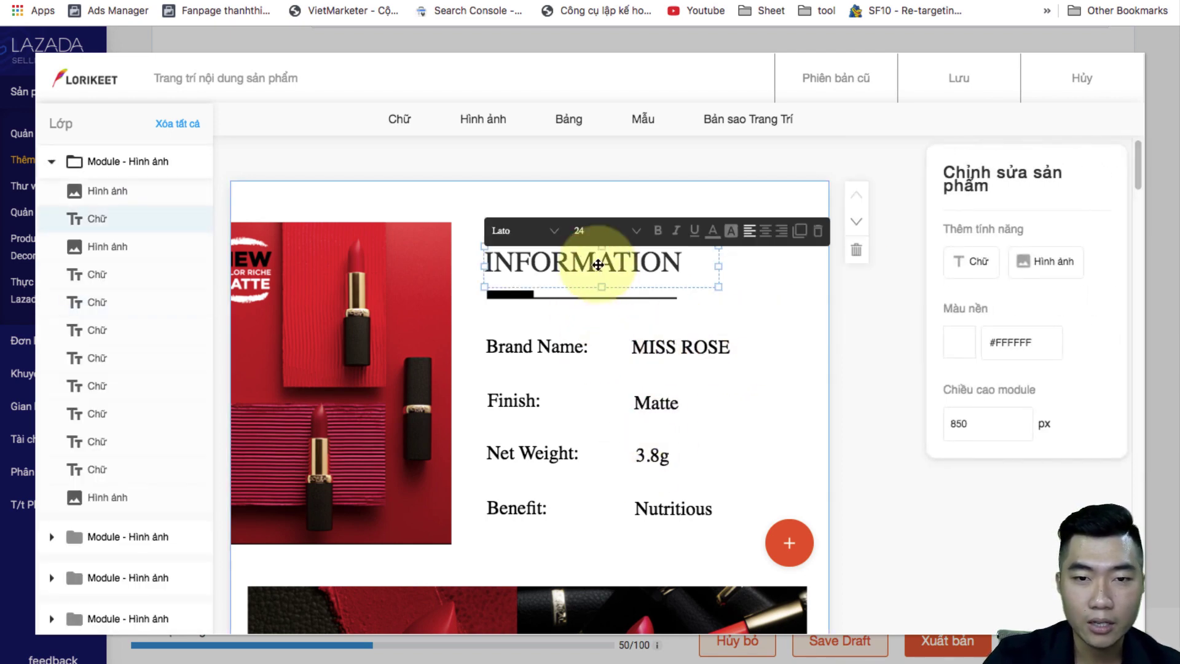
pyautogui.click(596, 263)
pyautogui.click(665, 350)
pyautogui.click(521, 352)
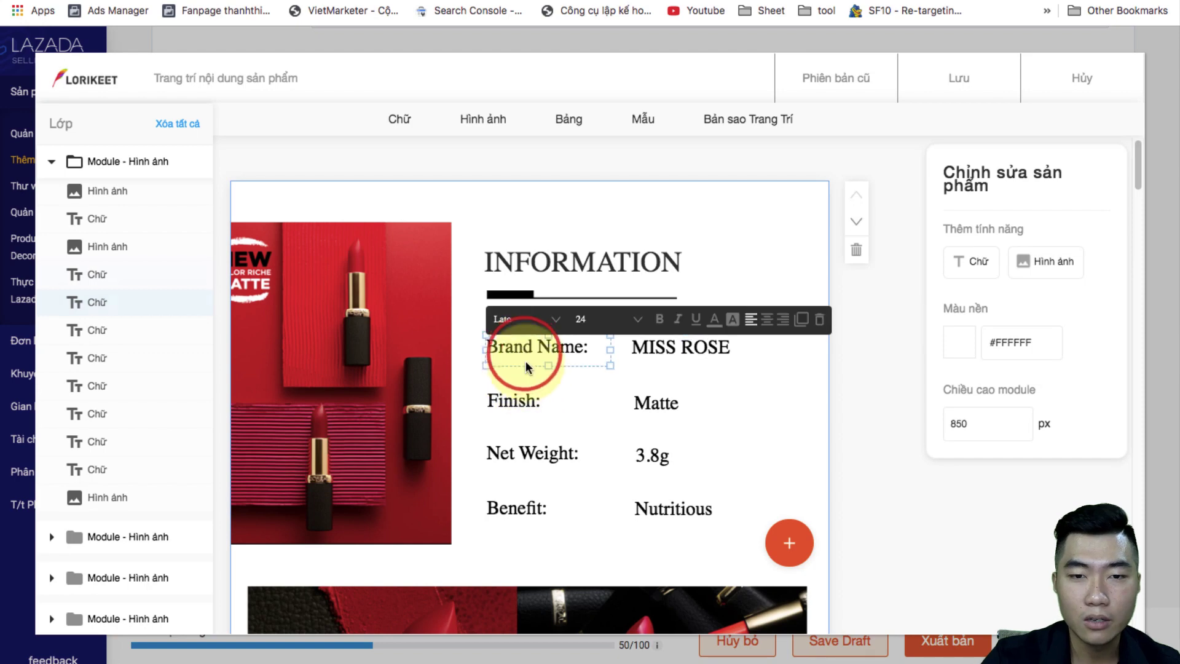
pyautogui.click(527, 405)
pyautogui.doubleClick(573, 260)
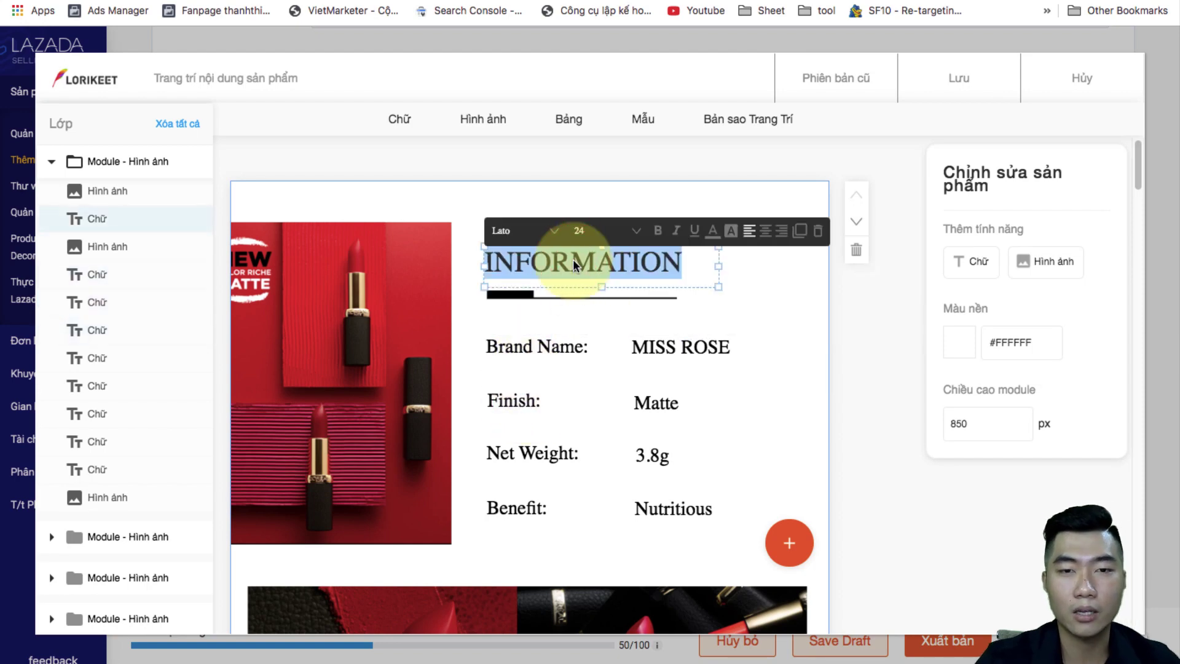
pyautogui.write('Thongo t')
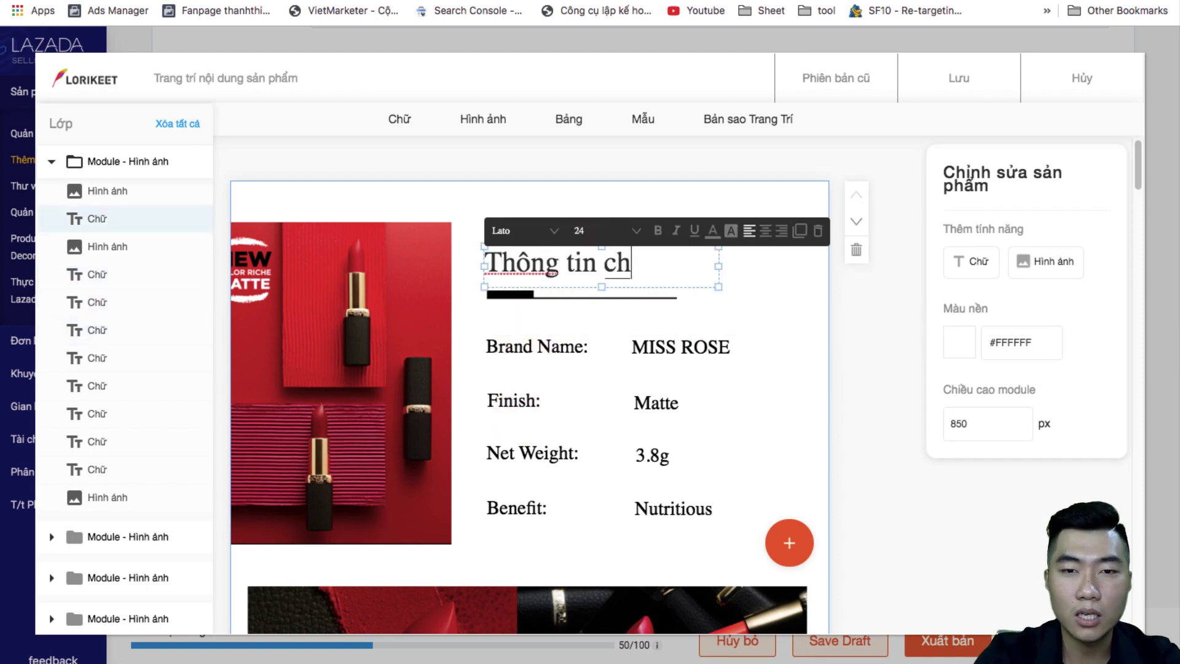
pyautogui.write('in chi tiết')
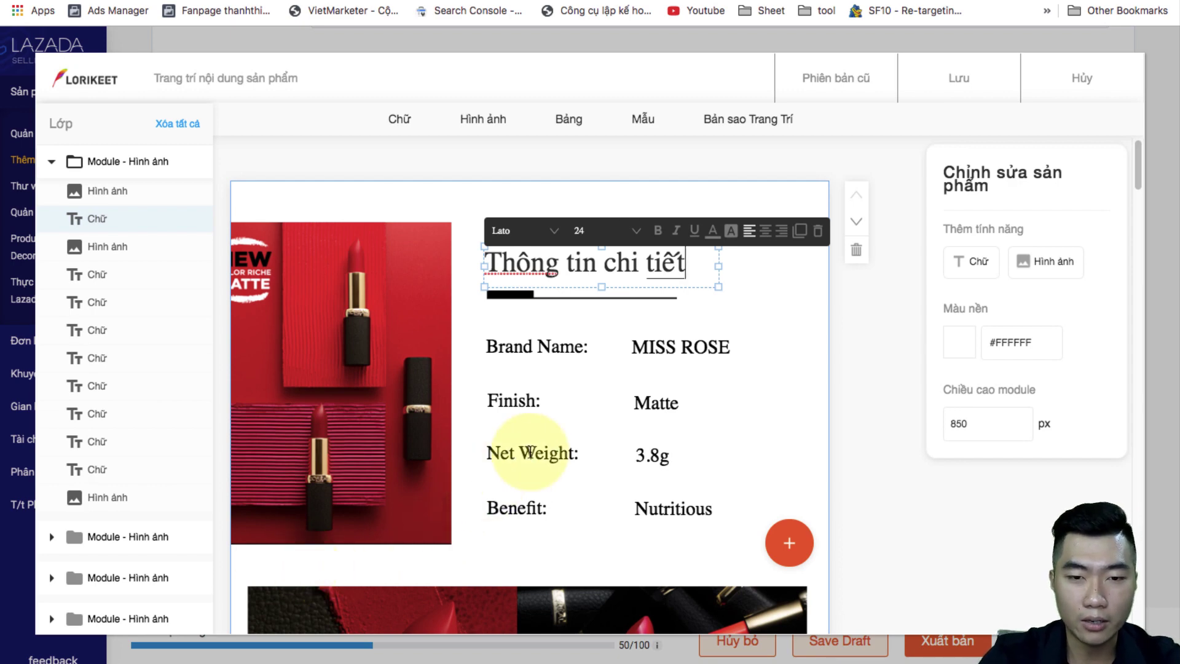
pyautogui.click(523, 452)
# - Rename the Brand Name label to 'Thương hiệu'
pyautogui.doubleClick(540, 350)
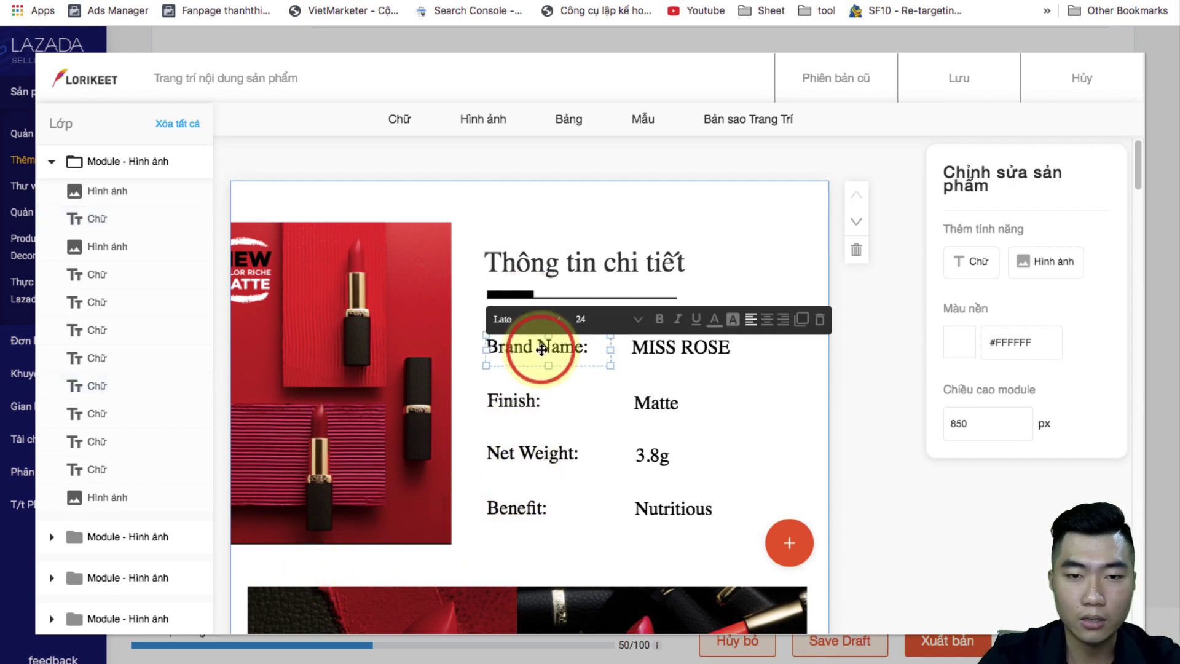
pyautogui.write('Thương hieu')
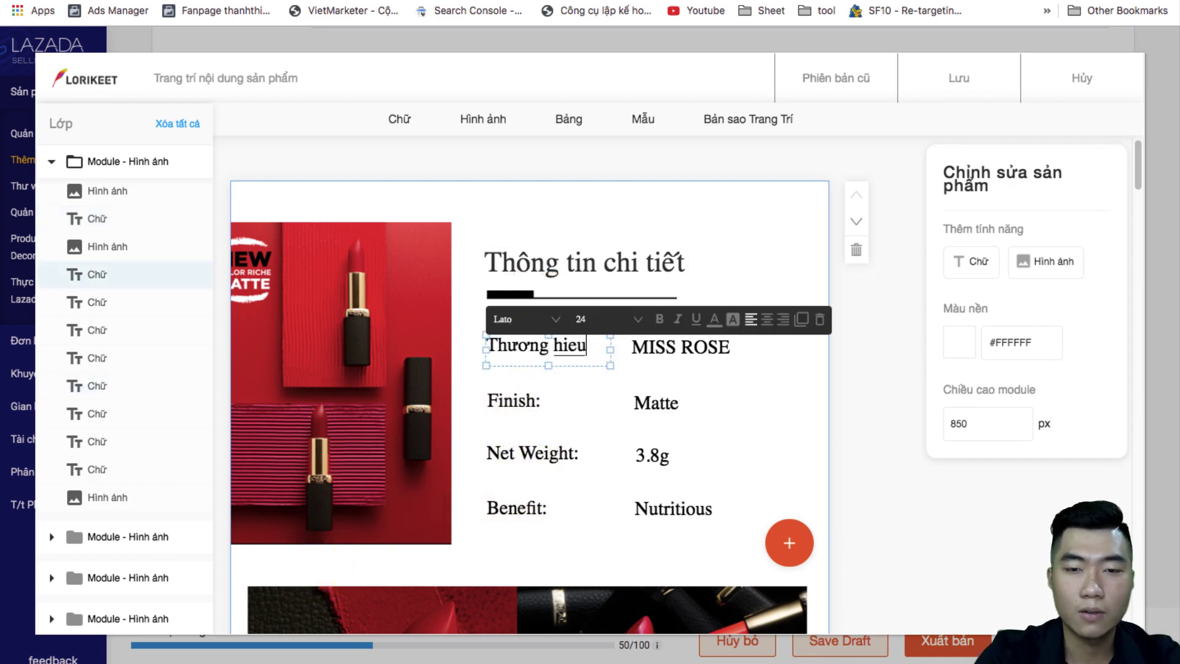
pyautogui.write('ej')
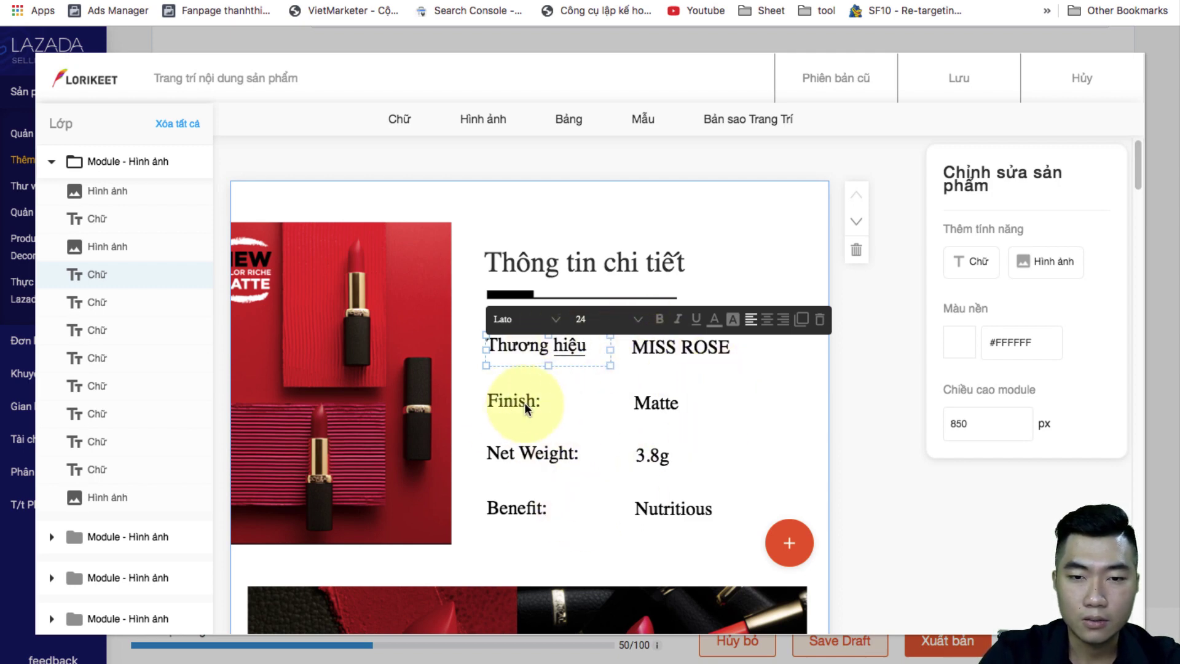
pyautogui.scroll(-10, 878, 453)
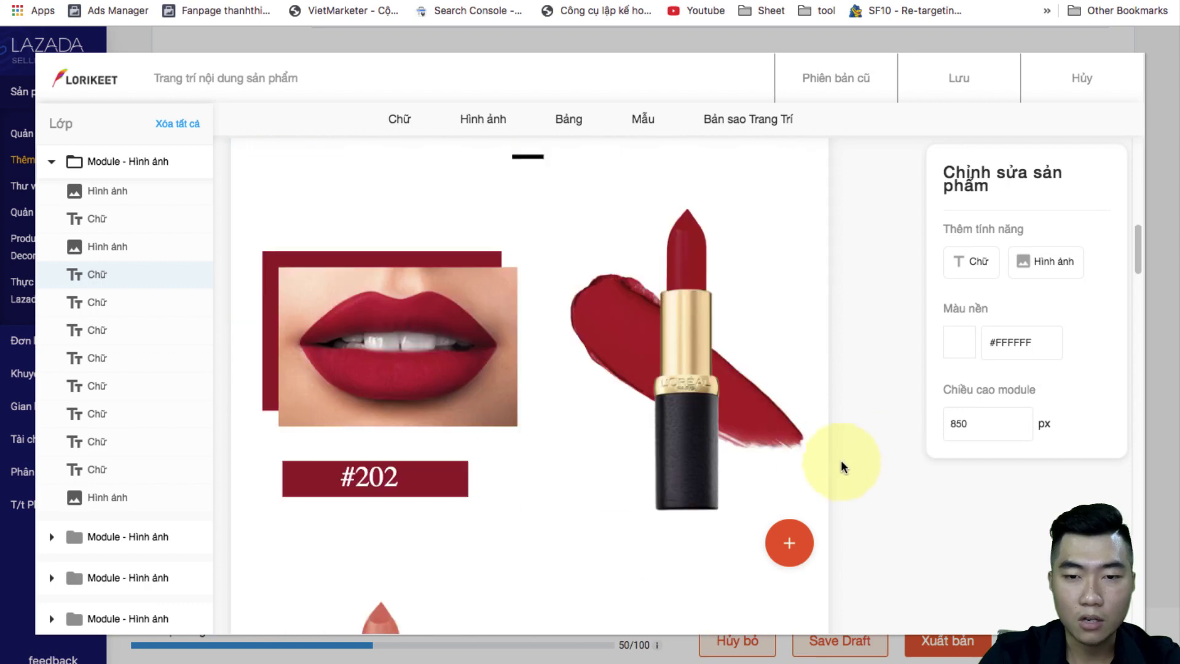
pyautogui.scroll(-5, 841, 467)
# - Save the Lorikeet description design and scroll the product form down to the highlights editor
pyautogui.click(954, 90)
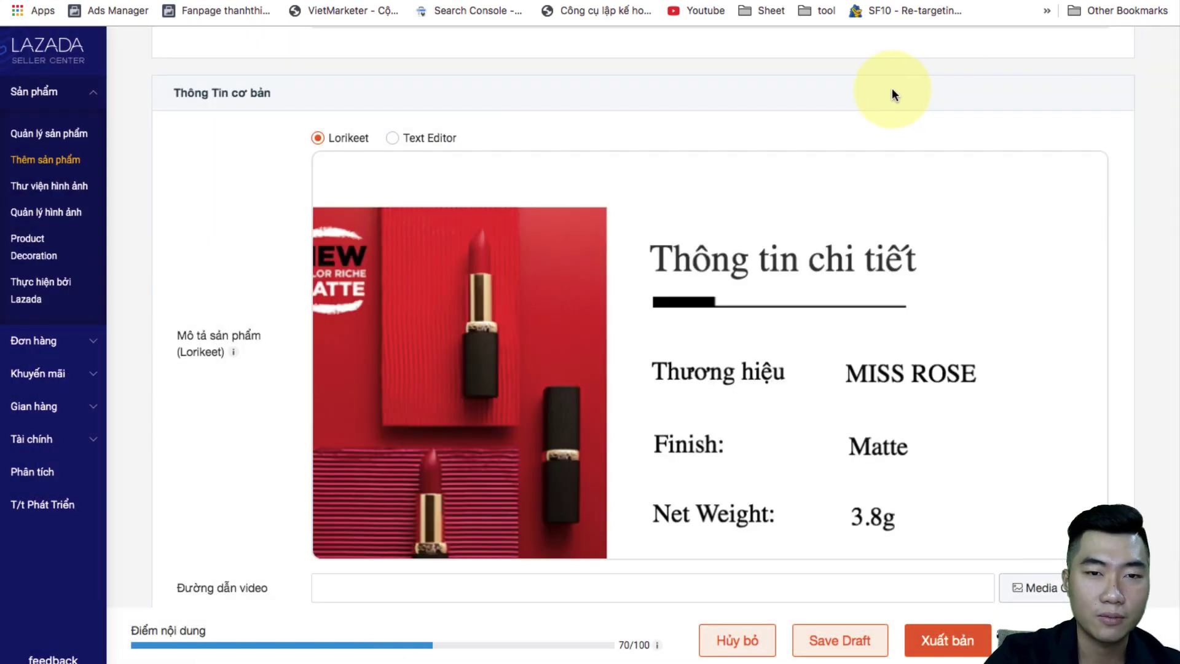
pyautogui.scroll(-3, 946, 77)
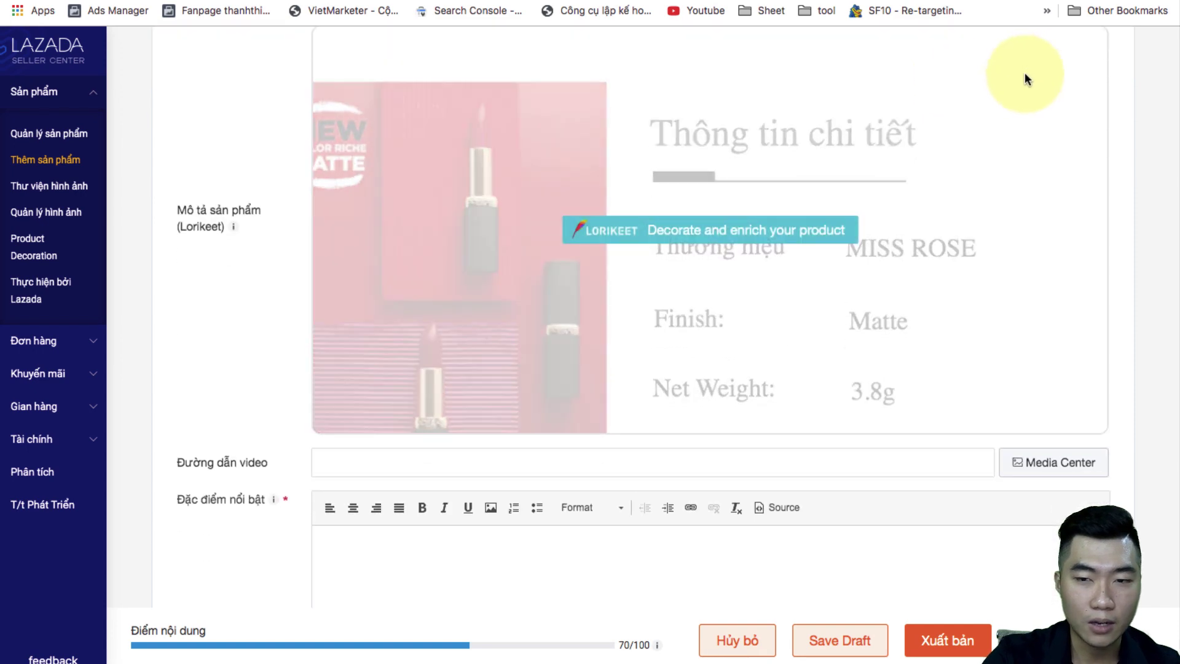
pyautogui.scroll(-3, 1010, 74)
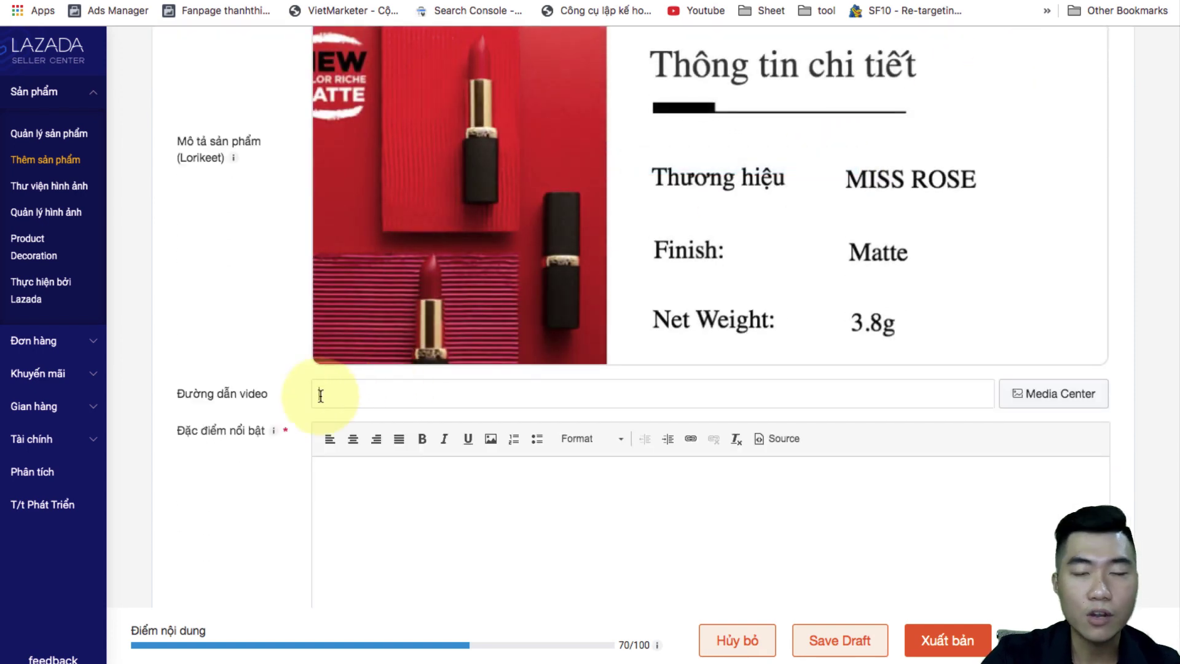
pyautogui.click(321, 397)
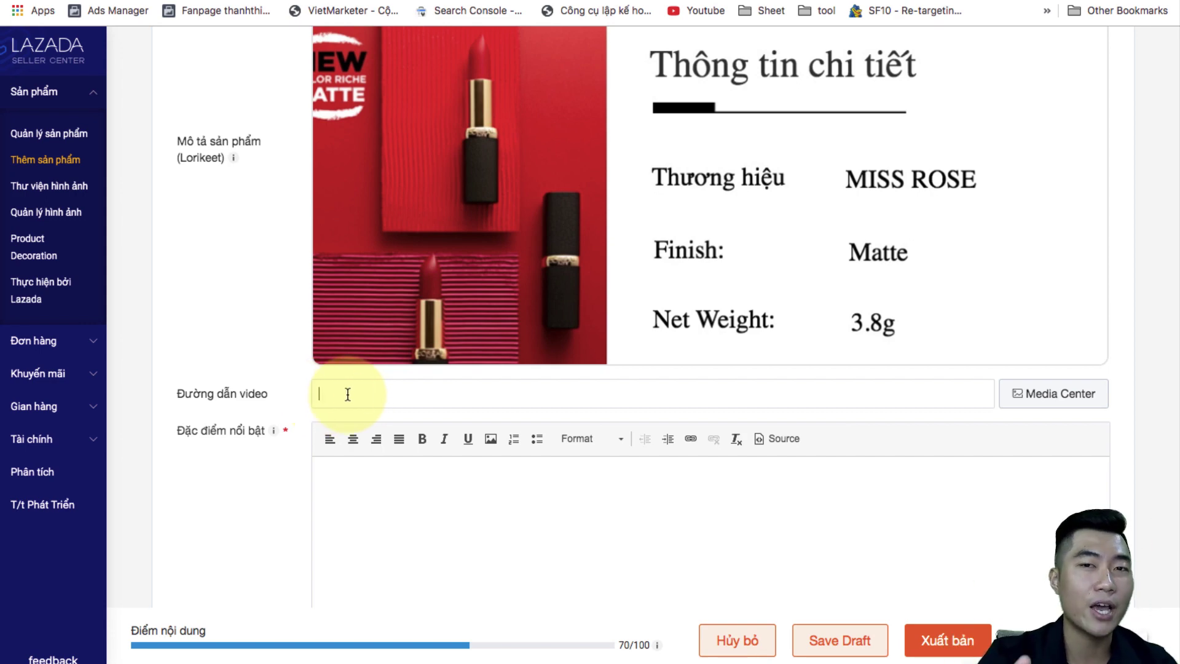
pyautogui.scroll(-3, 351, 394)
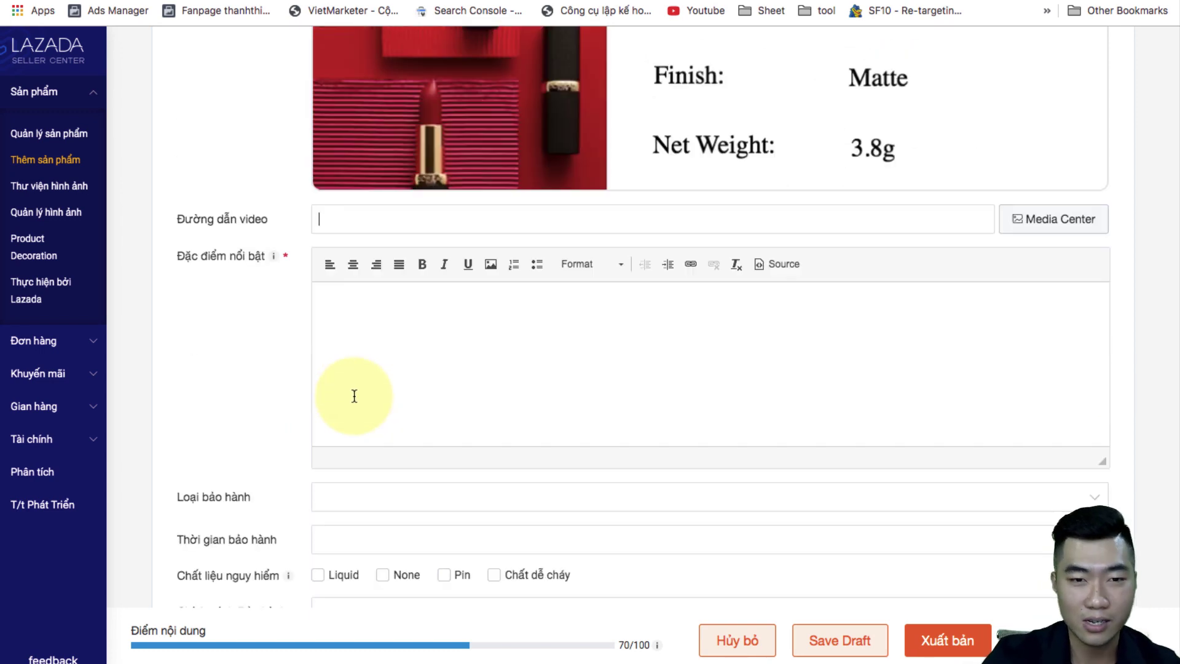
# - Enter two highlights: 'Hàng chính hãng 100%' and 'Không gây kích ứng da'
pyautogui.scroll(-1, 370, 375)
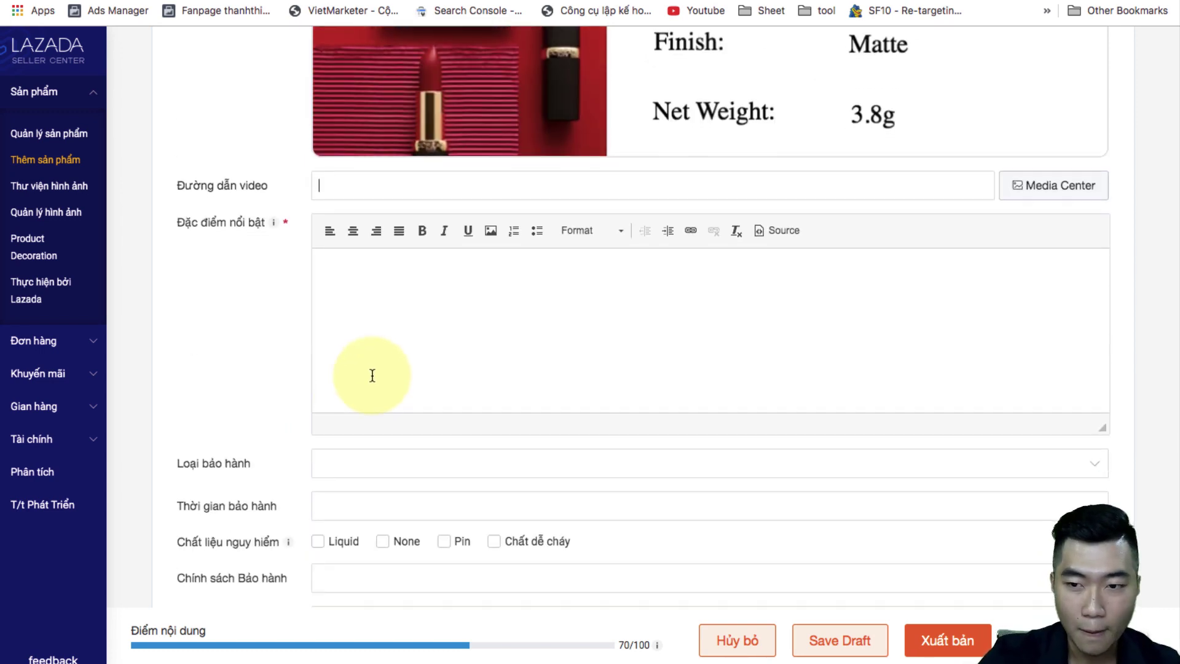
pyautogui.click(434, 289)
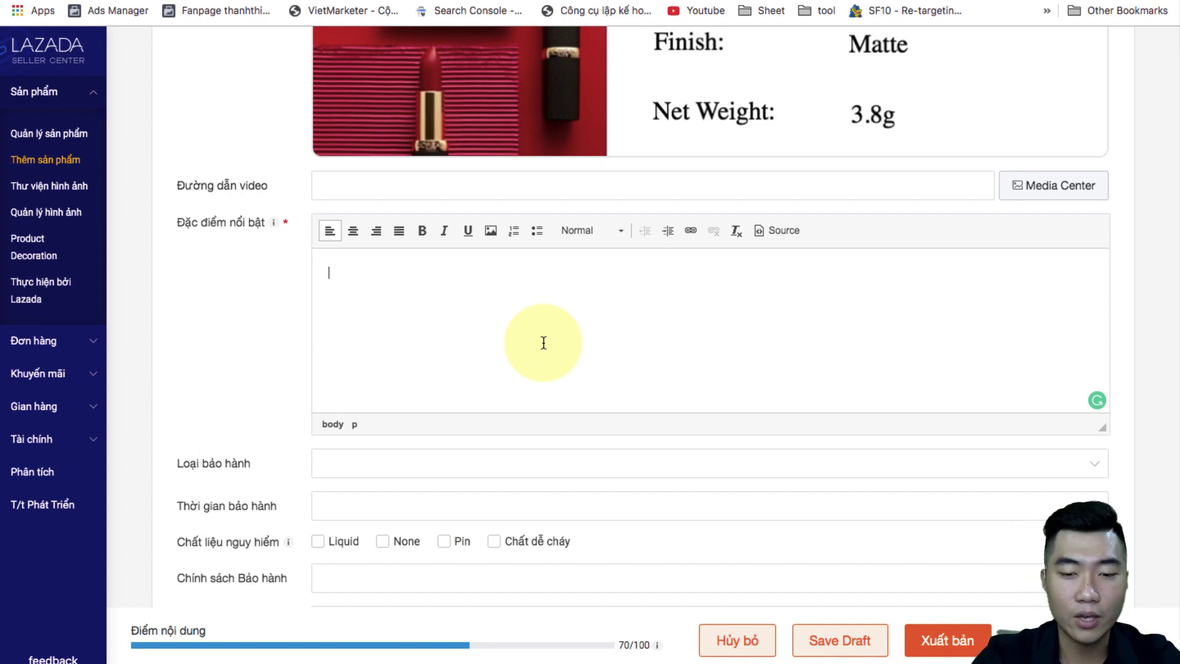
pyautogui.write('Hàng chính ')
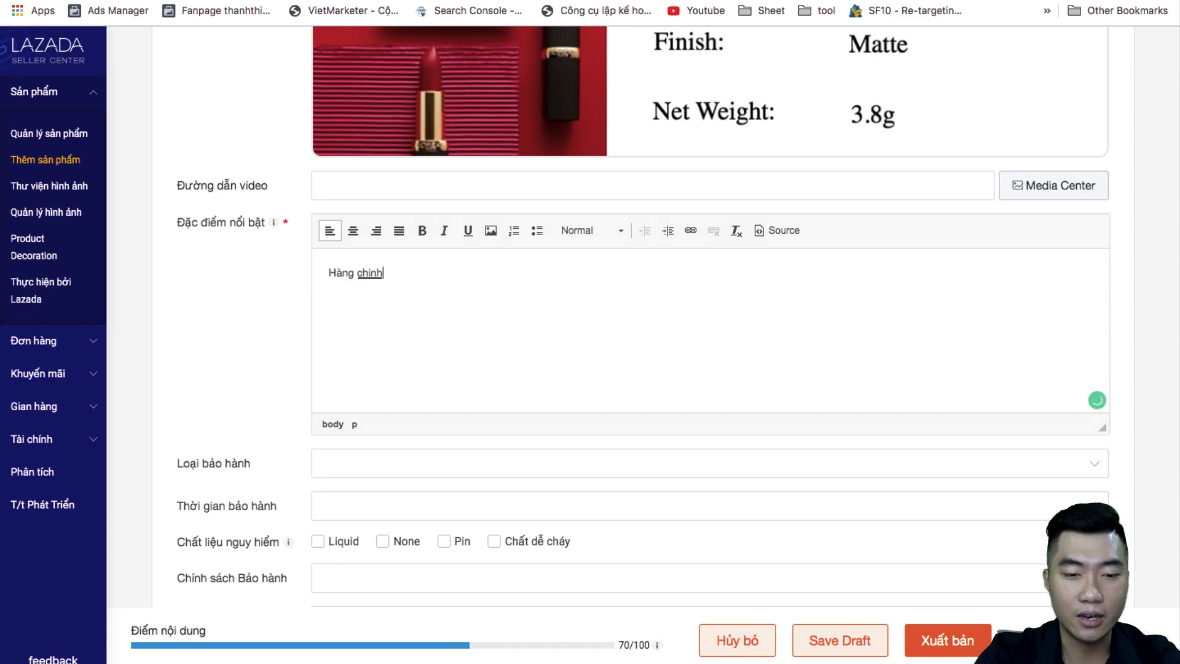
pyautogui.write('hãng')
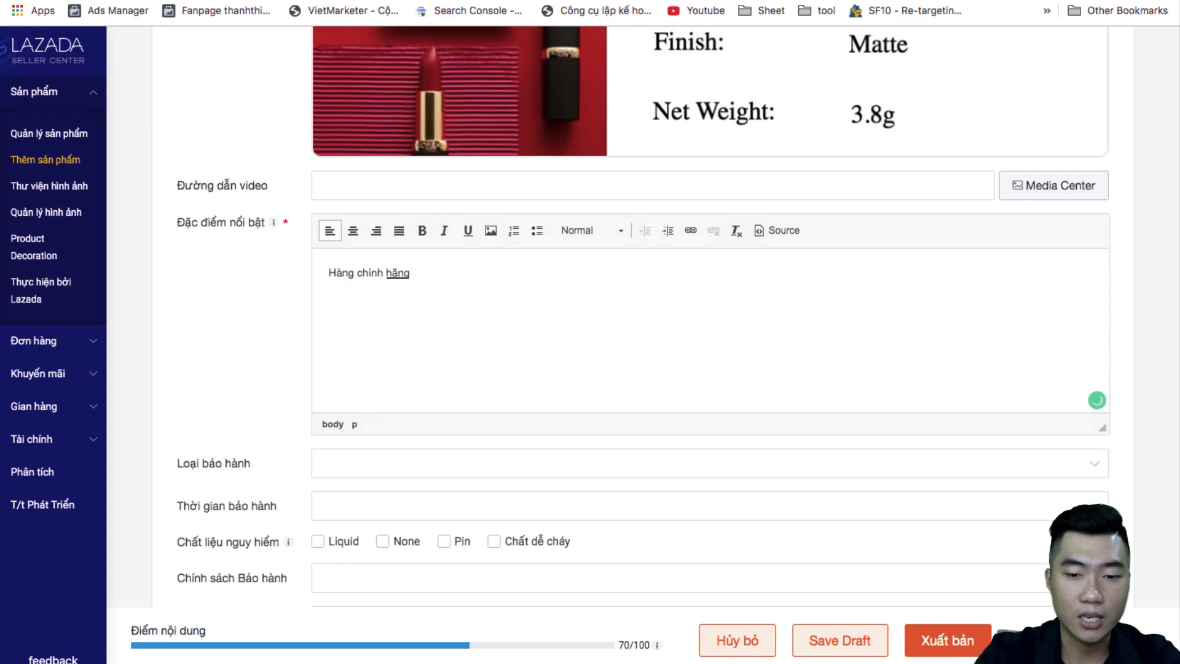
pyautogui.write(' 100%')
pyautogui.press('Return')
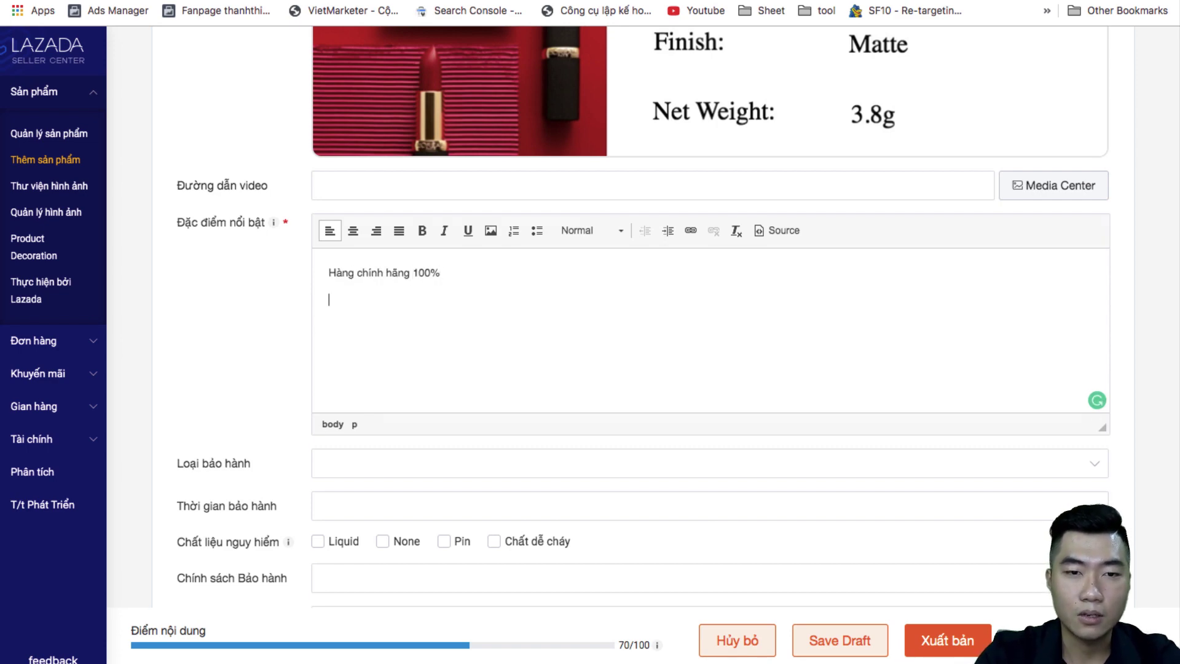
pyautogui.write('Không gây kích ứng da')
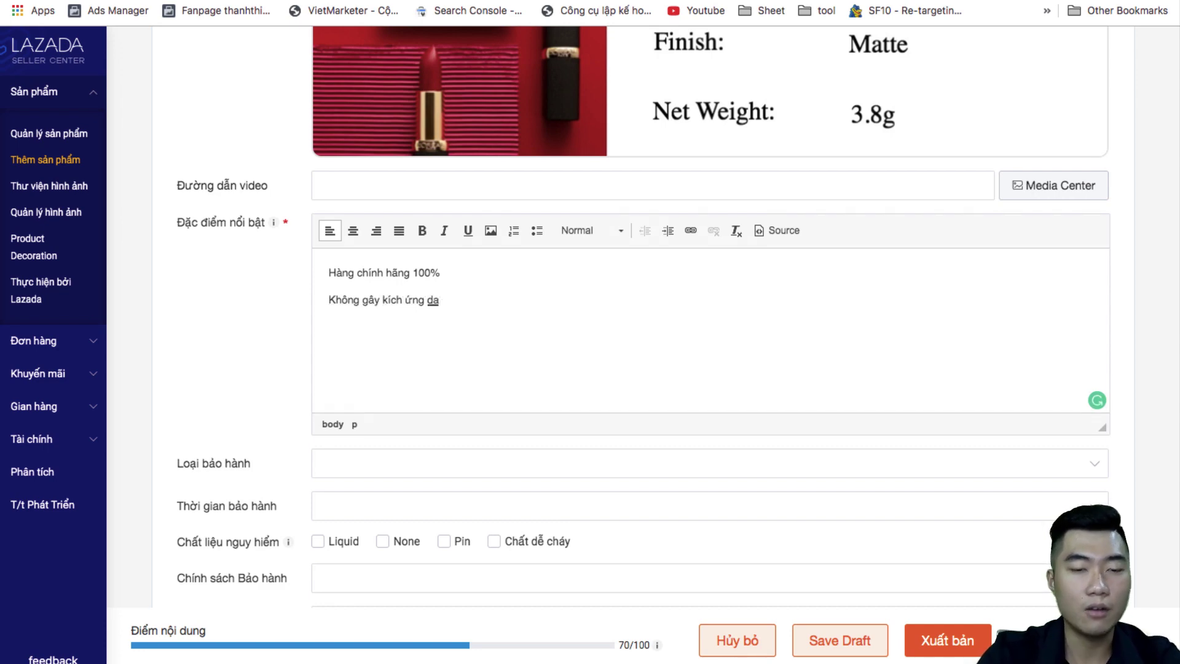
# - Browse the warranty type list without choosing and recheck the Đặc điểm nổi bật section
pyautogui.scroll(-3, 429, 391)
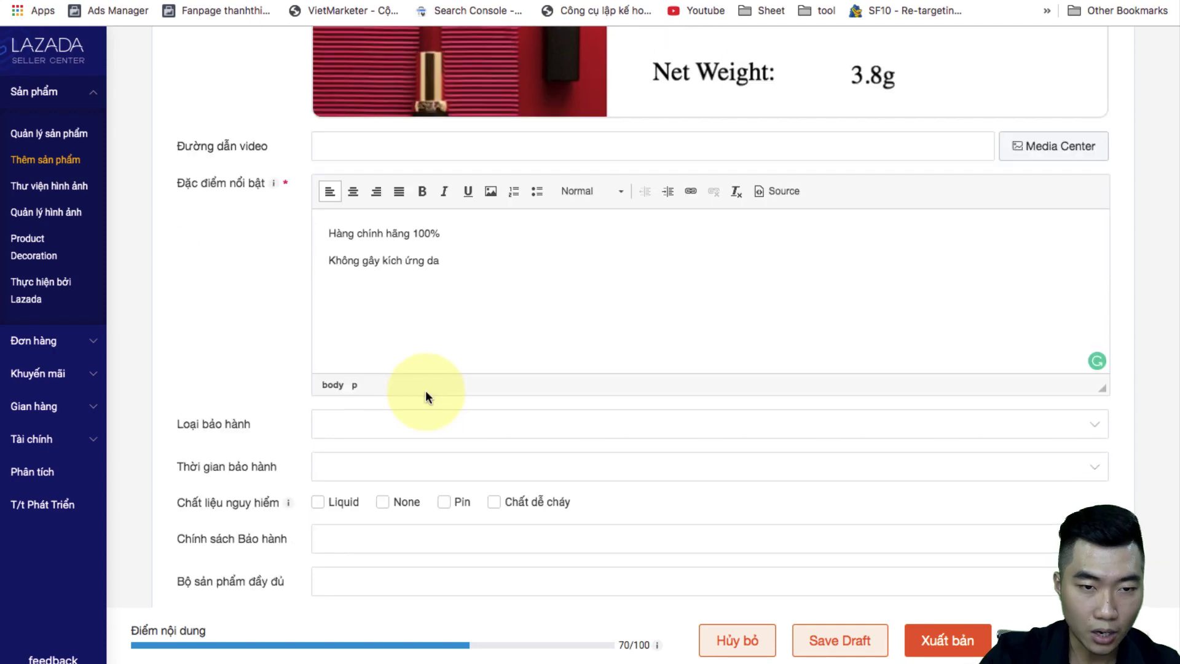
pyautogui.click(555, 386)
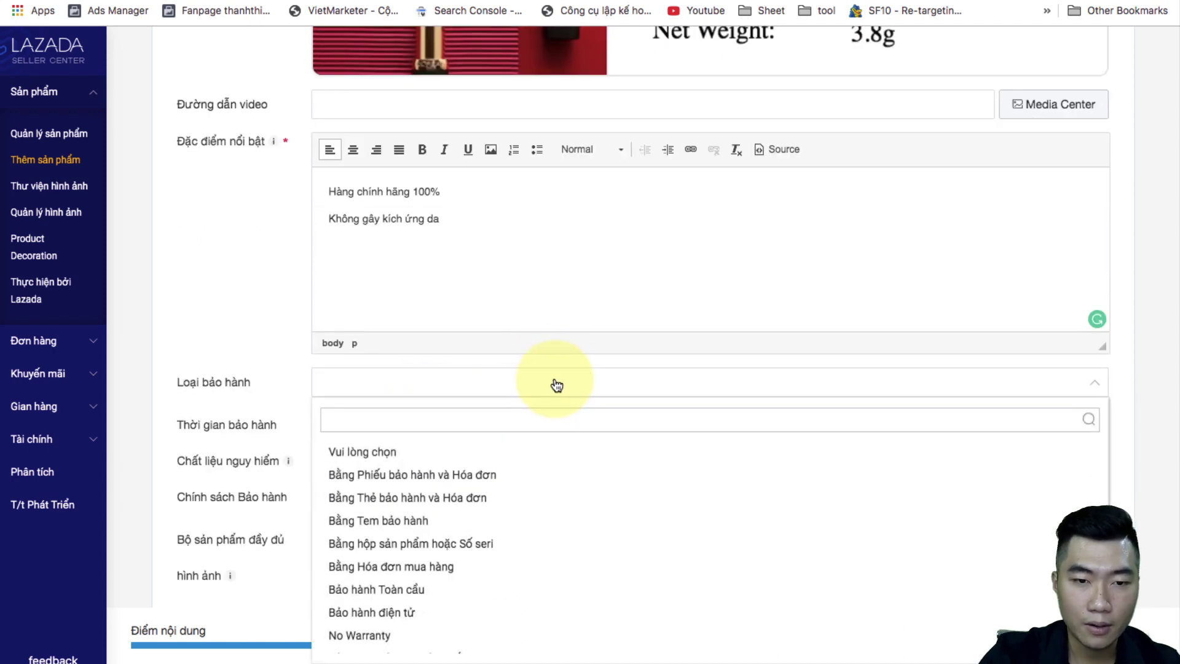
pyautogui.scroll(-1, 572, 418)
pyautogui.scroll(-3, 566, 543)
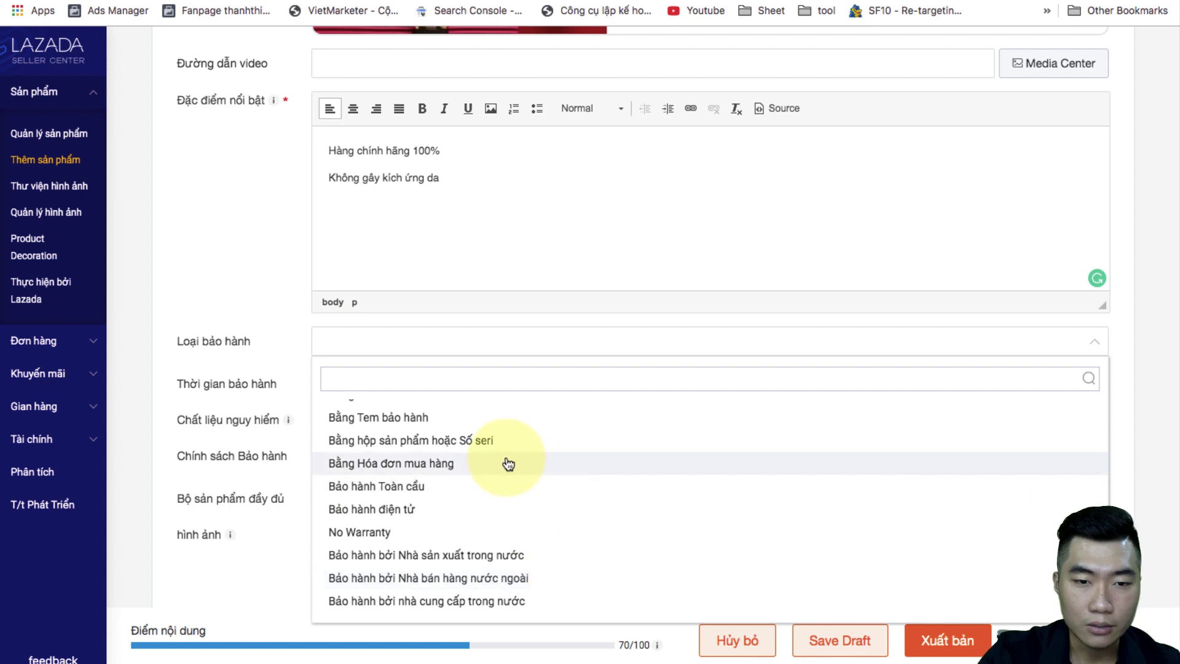
pyautogui.scroll(3, 507, 467)
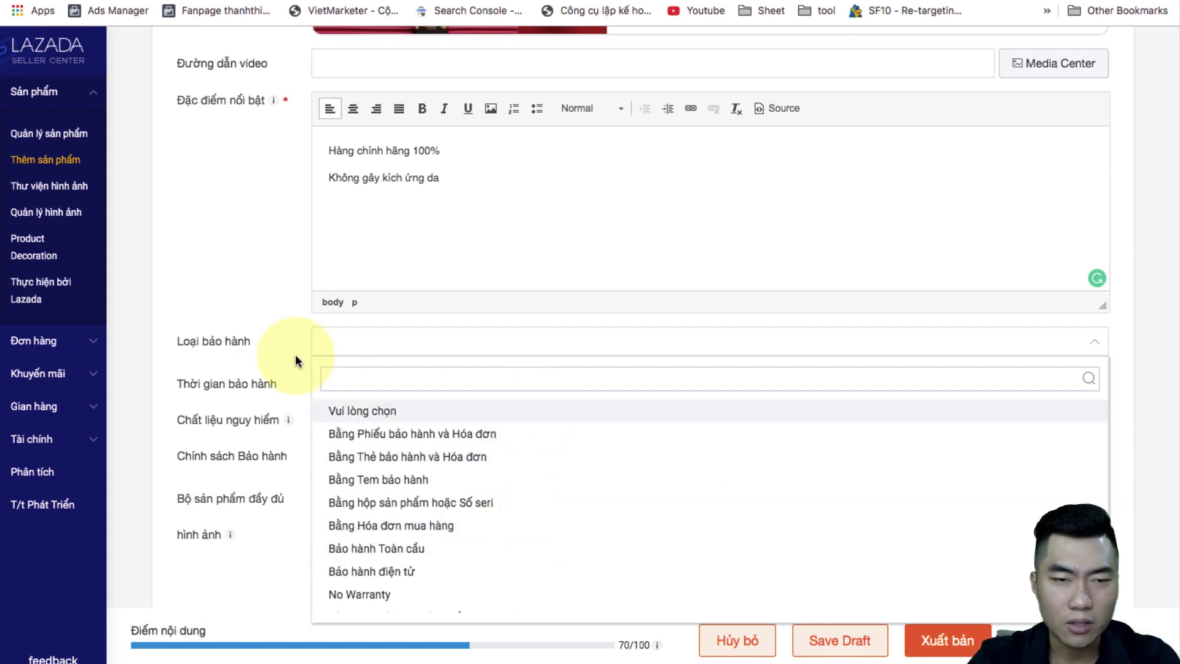
pyautogui.click(260, 308)
pyautogui.scroll(2, 262, 306)
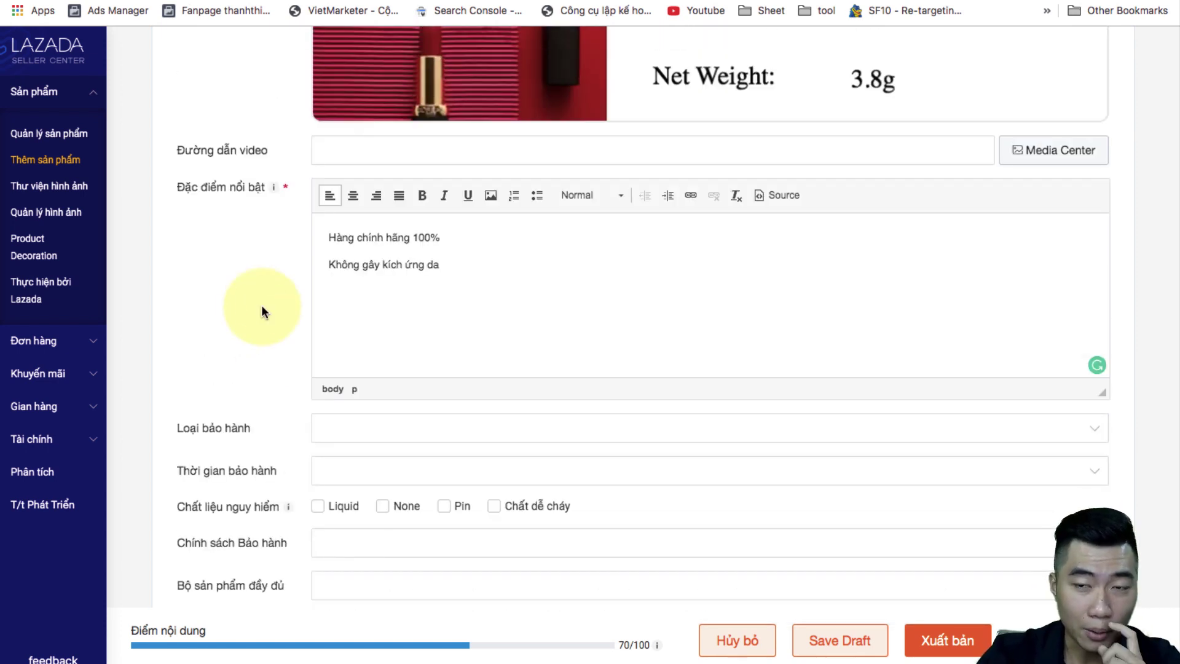
pyautogui.moveTo(264, 213); pyautogui.dragTo(187, 211)
pyautogui.click(275, 212)
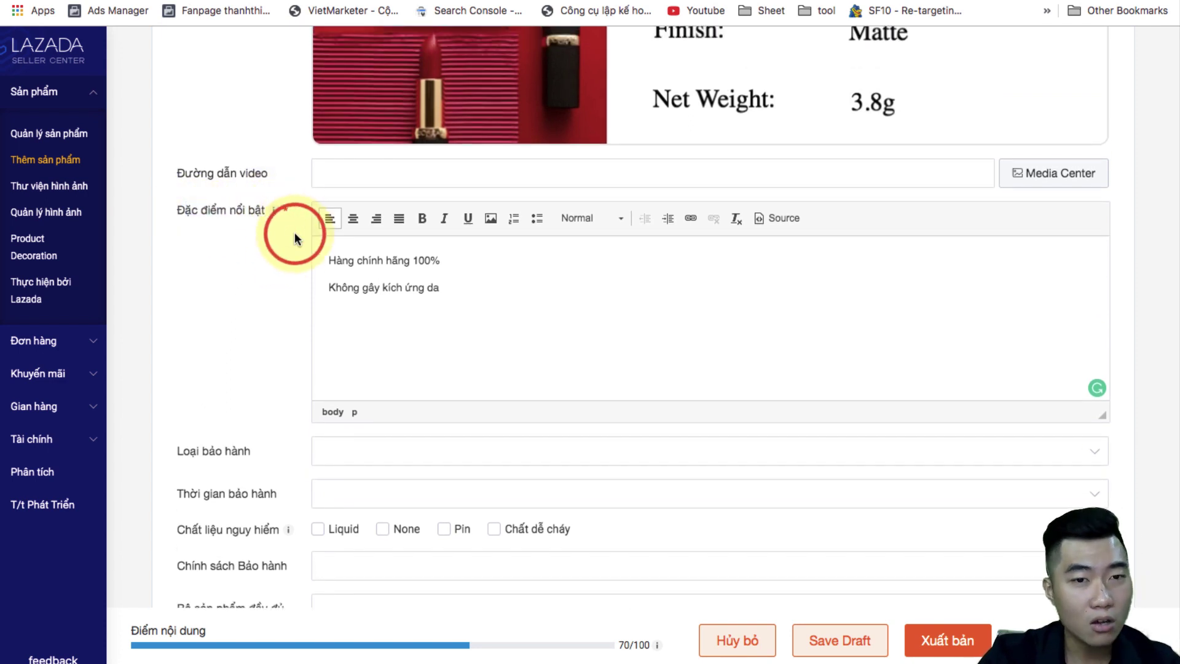
pyautogui.scroll(-1, 288, 492)
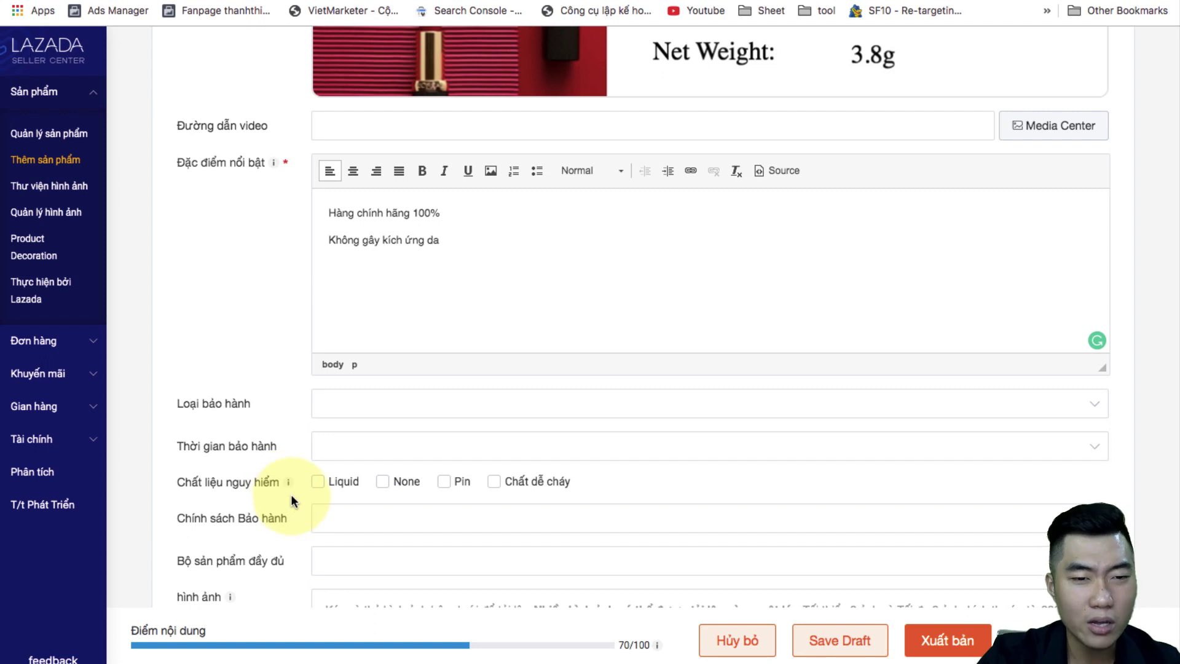
pyautogui.scroll(-4, 291, 494)
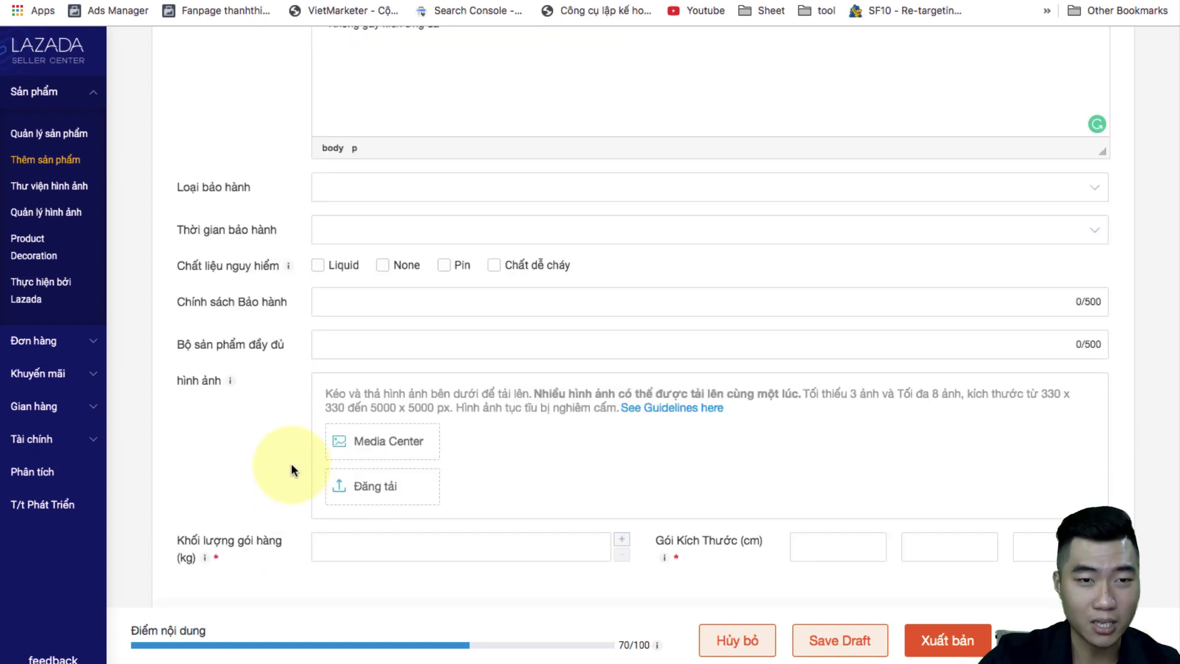
# - Set the warranty period to 1 tháng
pyautogui.click(357, 235)
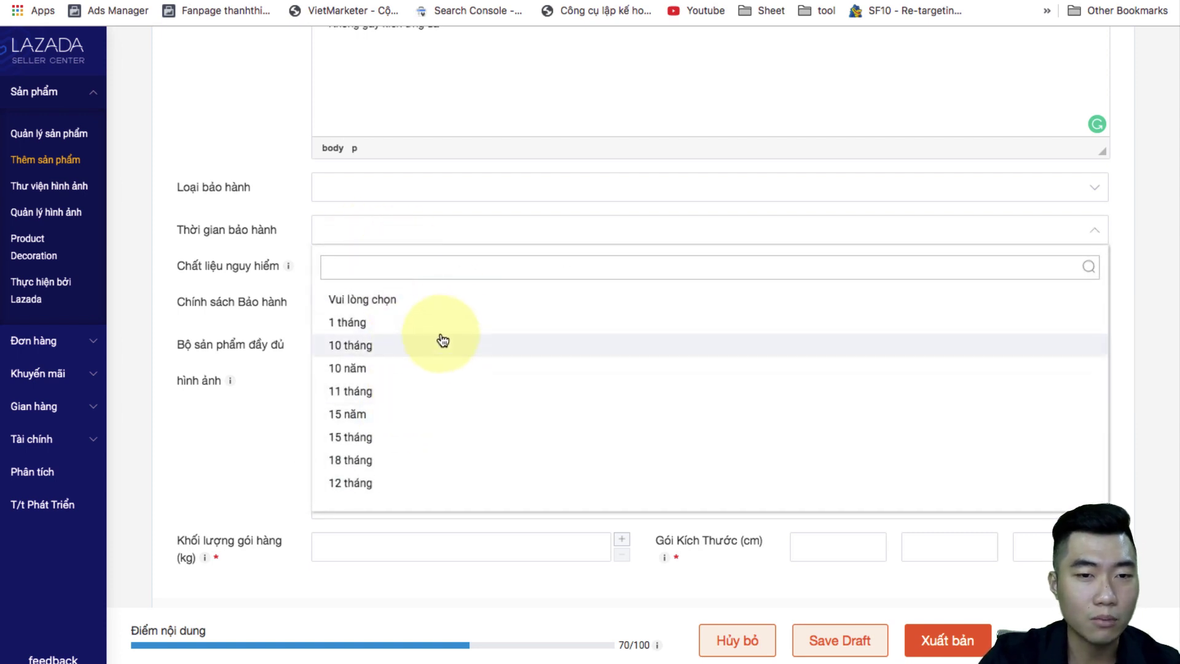
pyautogui.click(449, 327)
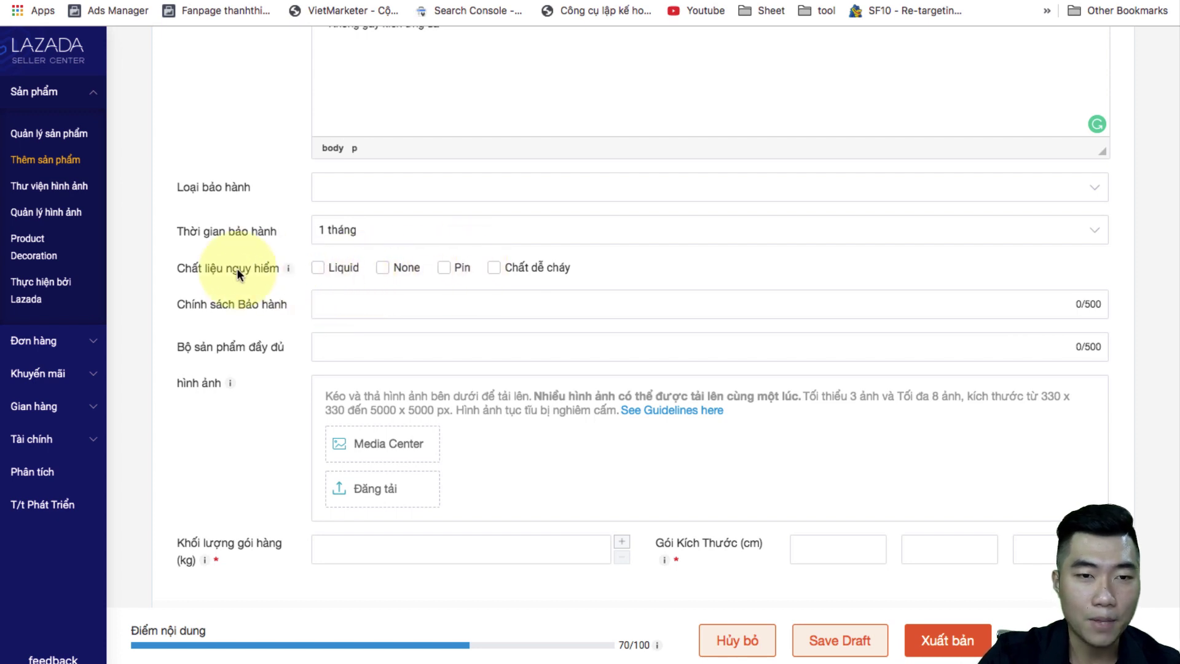
pyautogui.moveTo(238, 268); pyautogui.dragTo(293, 297)
pyautogui.click(292, 297)
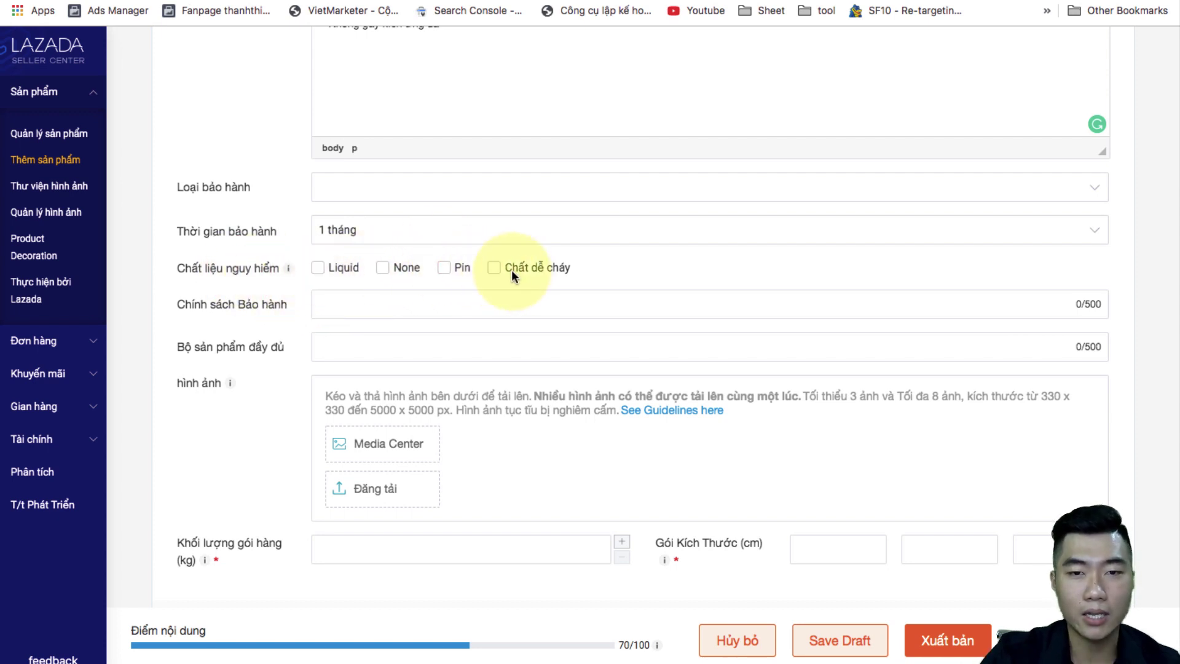
pyautogui.click(498, 305)
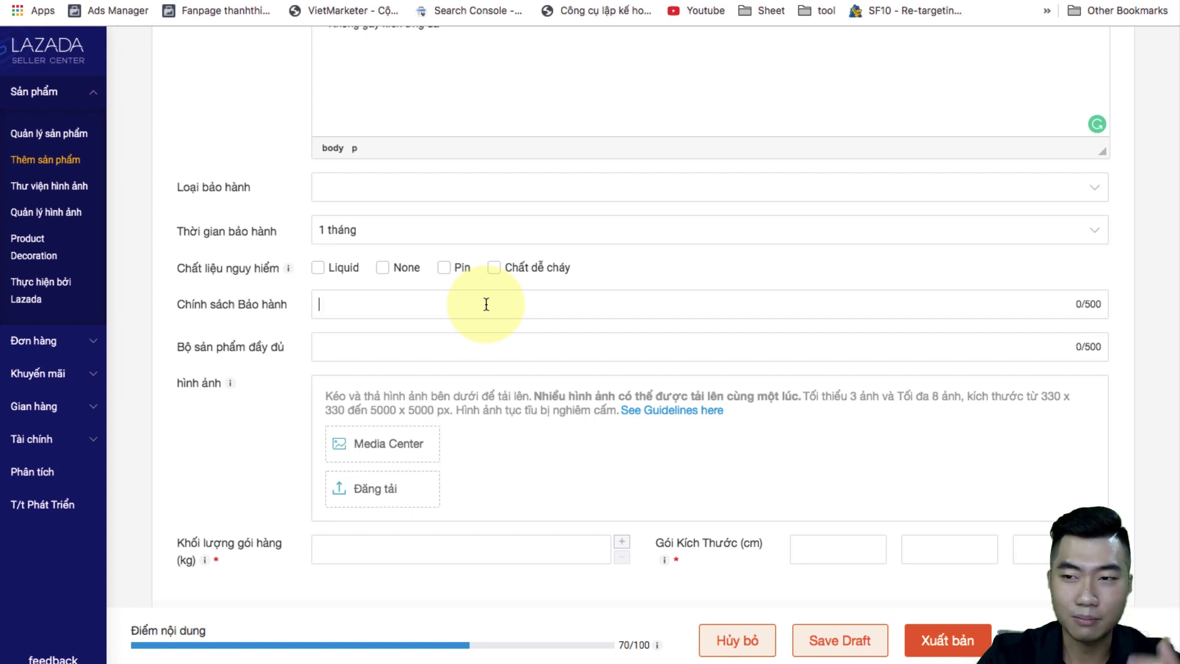
pyautogui.click(471, 349)
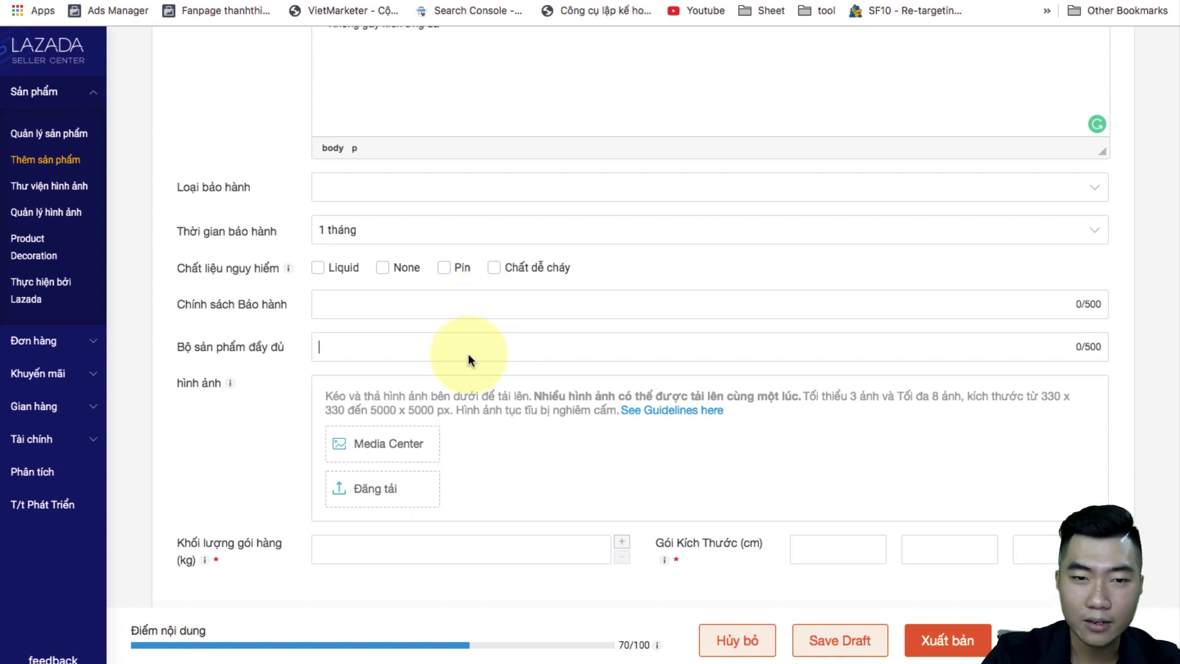
pyautogui.scroll(-1, 309, 412)
pyautogui.scroll(-5, 309, 411)
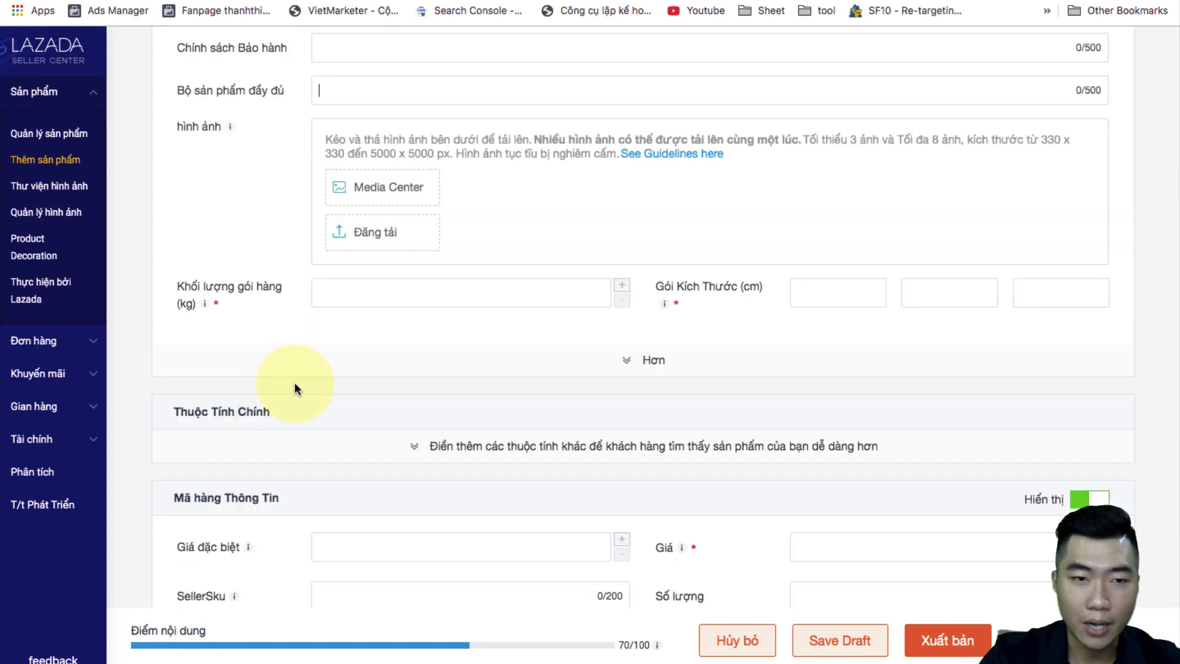
pyautogui.scroll(5, 332, 387)
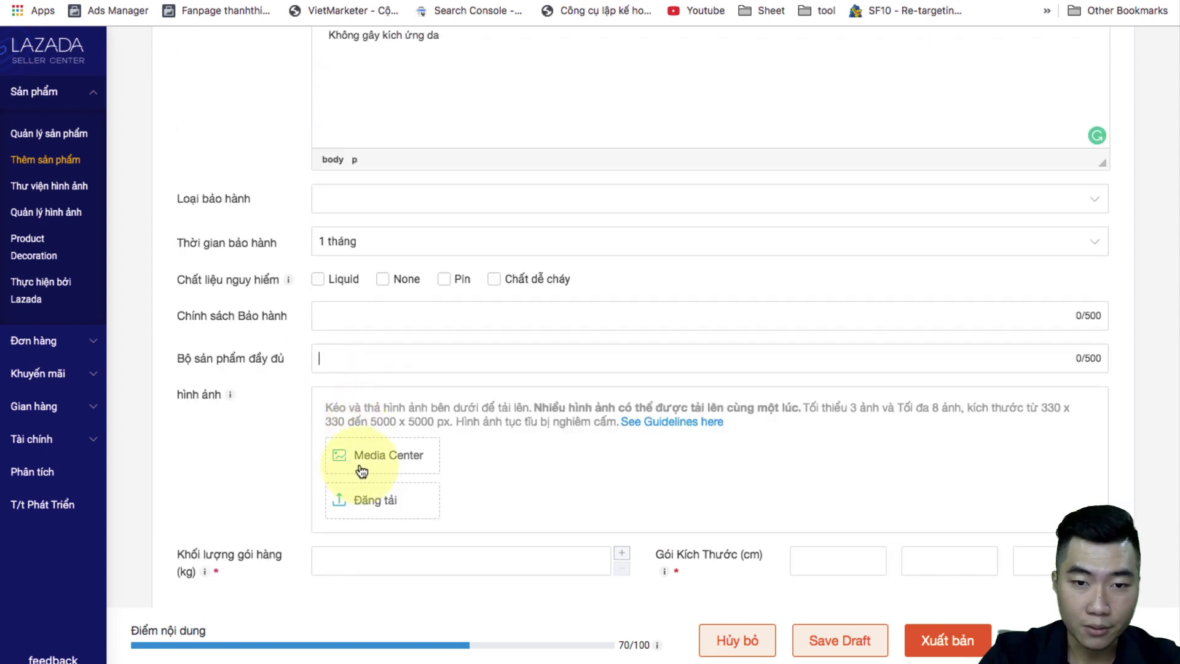
pyautogui.click(388, 497)
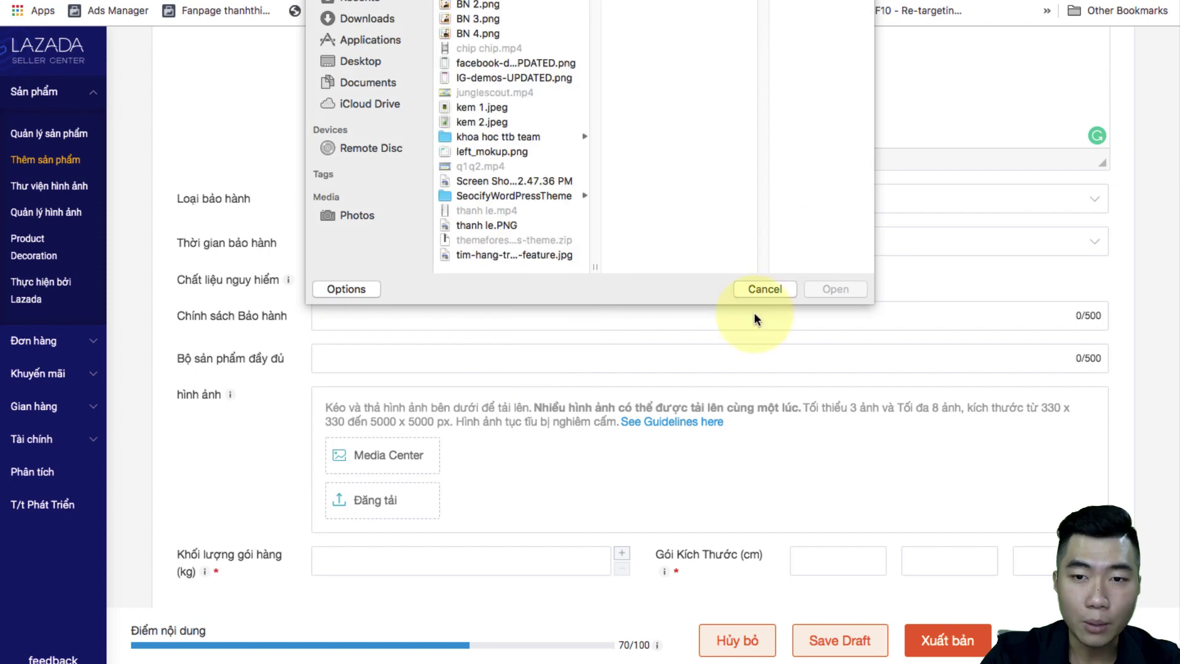
pyautogui.click(755, 292)
pyautogui.scroll(10, 463, 469)
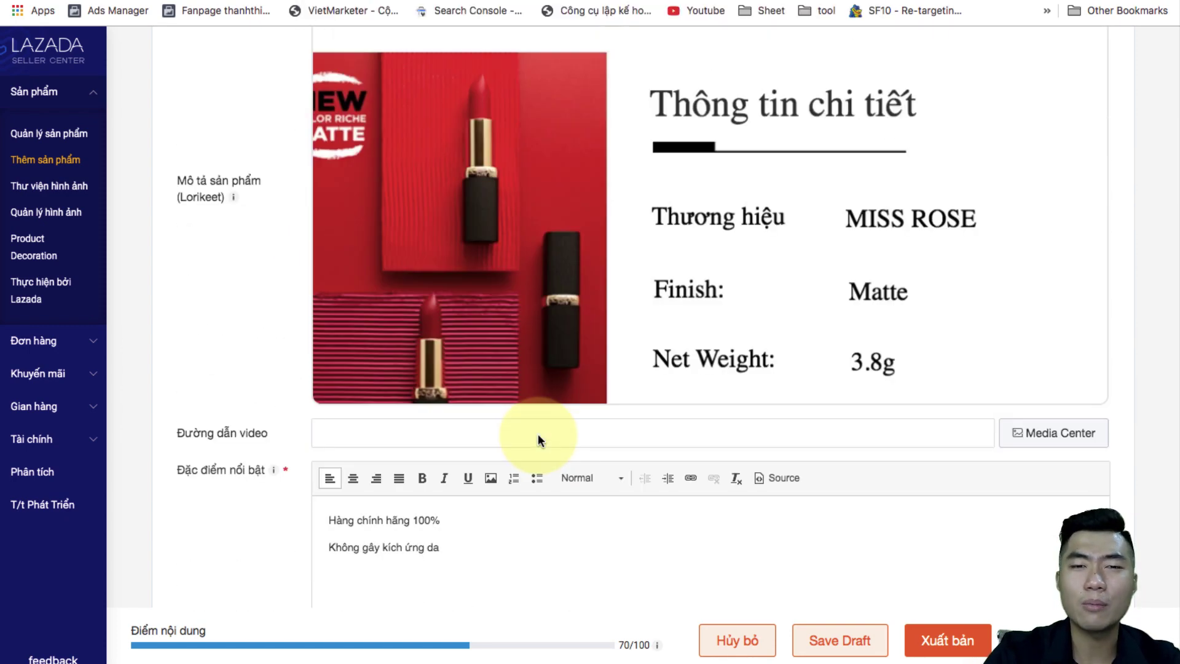
pyautogui.scroll(3, 769, 319)
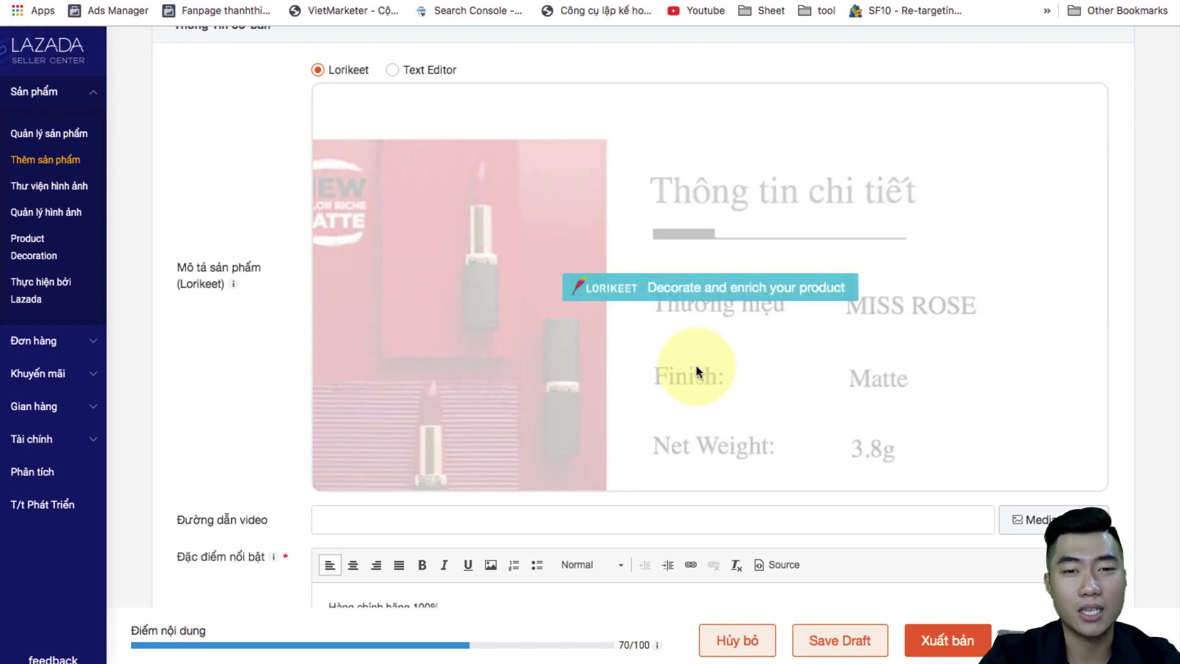
pyautogui.scroll(-10, 697, 369)
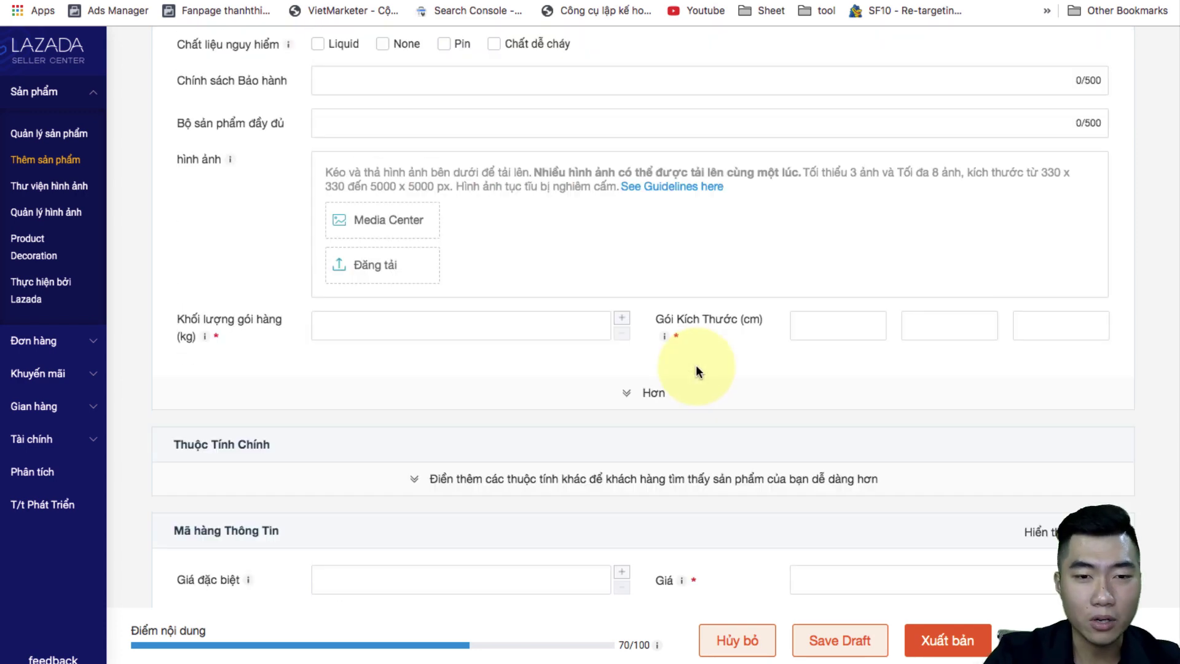
pyautogui.click(377, 268)
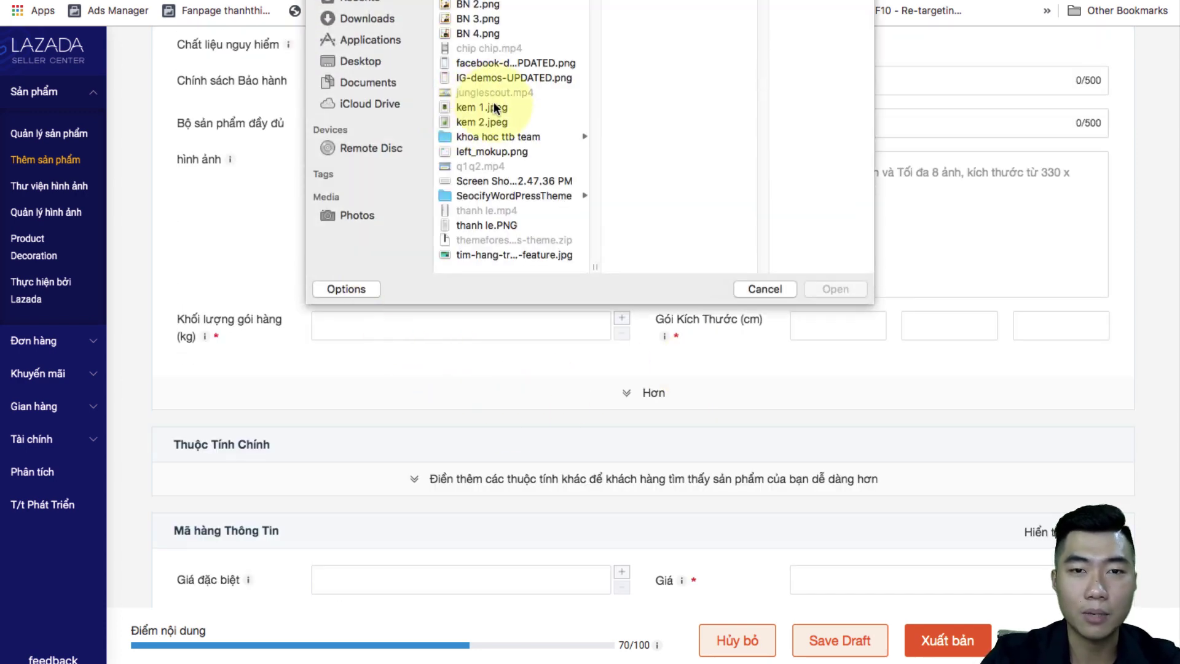
pyautogui.click(495, 108)
pyautogui.keyDown('shift'); pyautogui.click(481, 122); pyautogui.keyUp('shift')
pyautogui.click(831, 286)
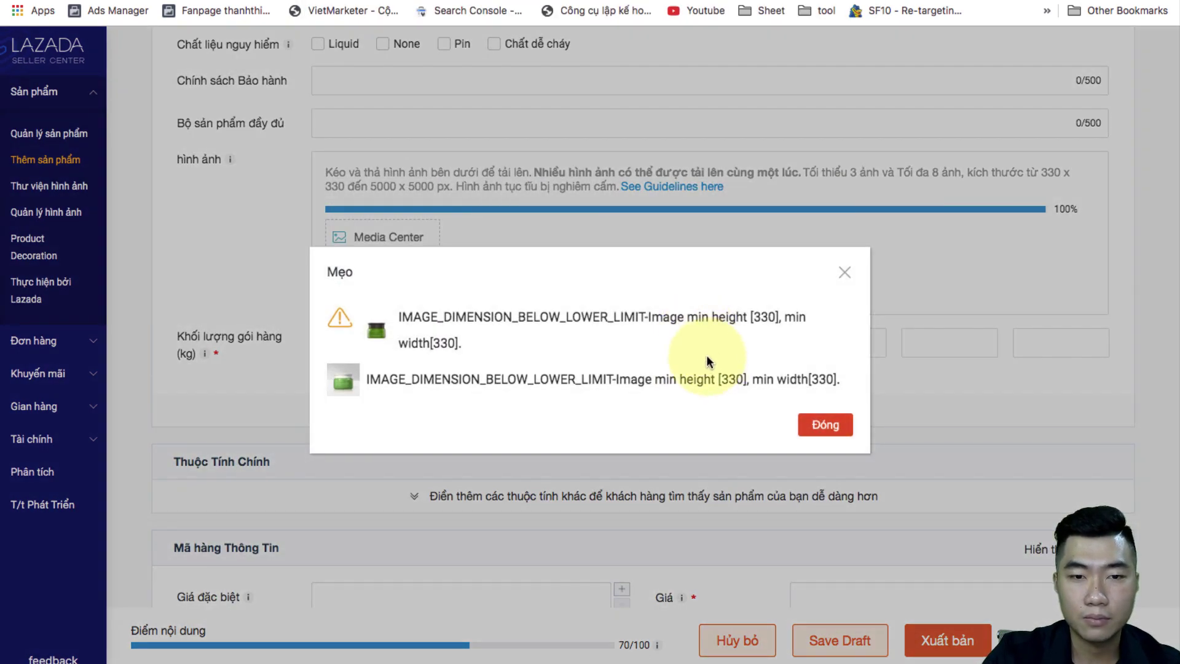
pyautogui.click(824, 423)
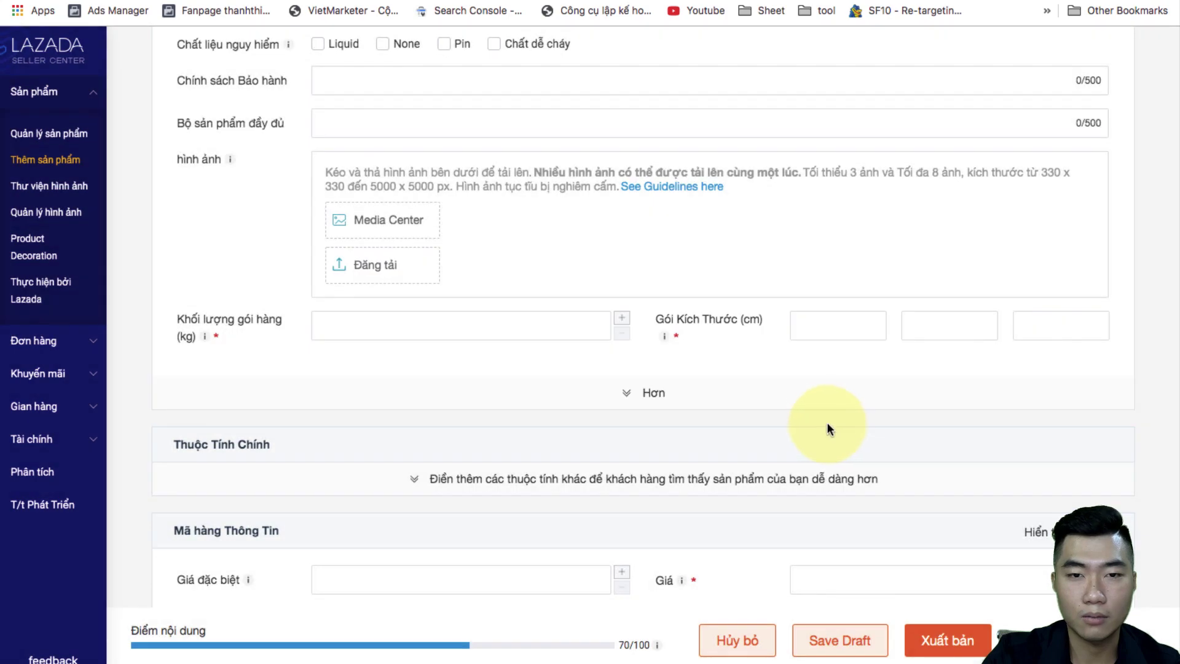
pyautogui.click(382, 270)
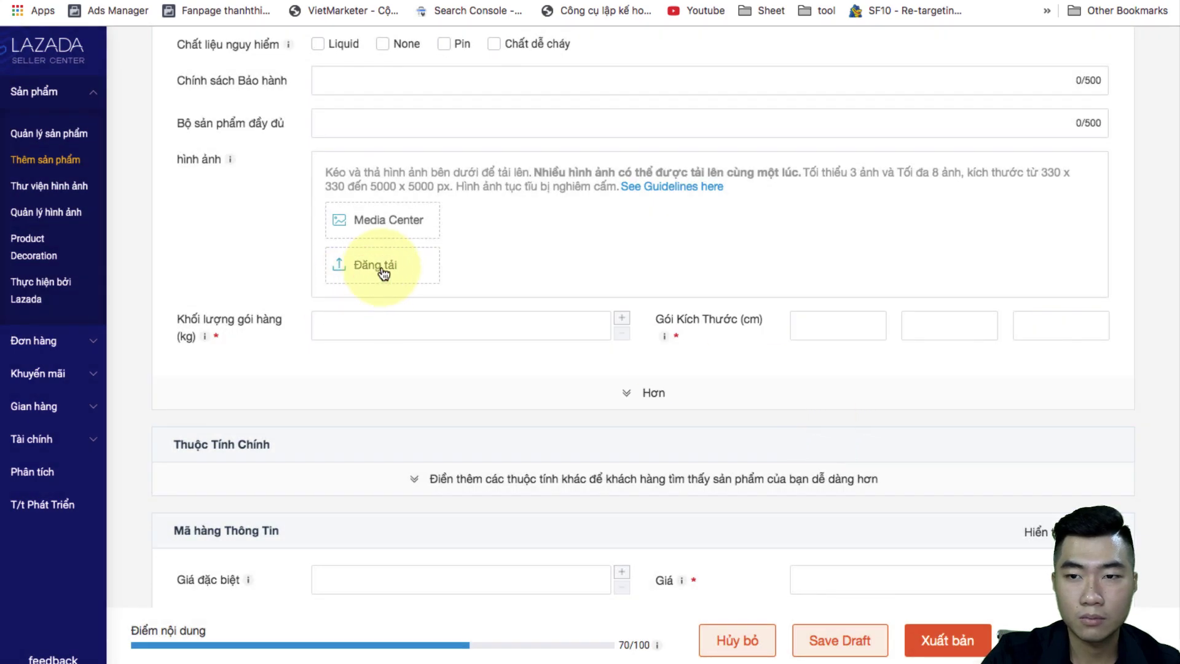
pyautogui.click(482, 122)
pyautogui.click(829, 289)
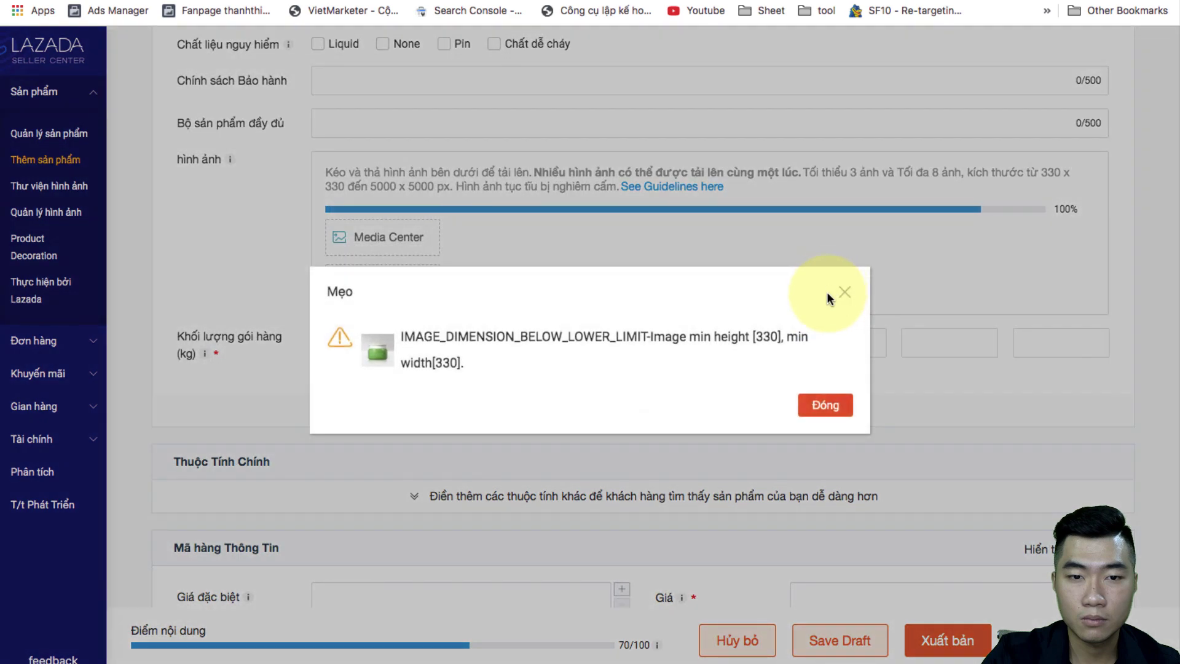
pyautogui.click(842, 297)
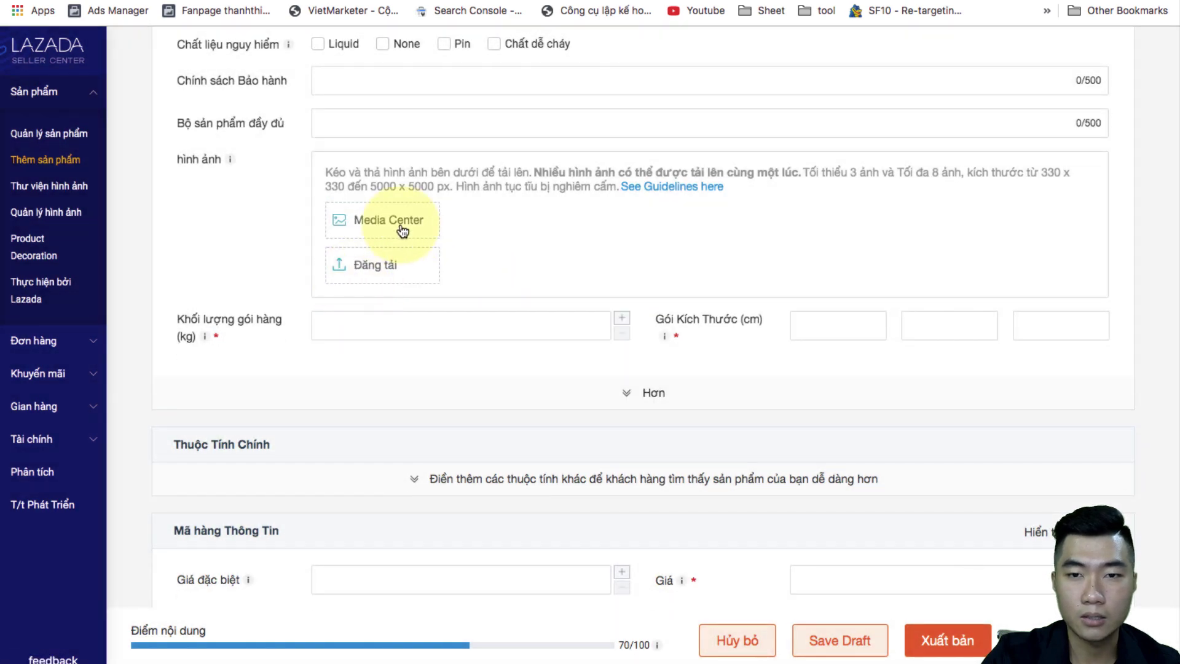
pyautogui.click(403, 231)
pyautogui.click(482, 106)
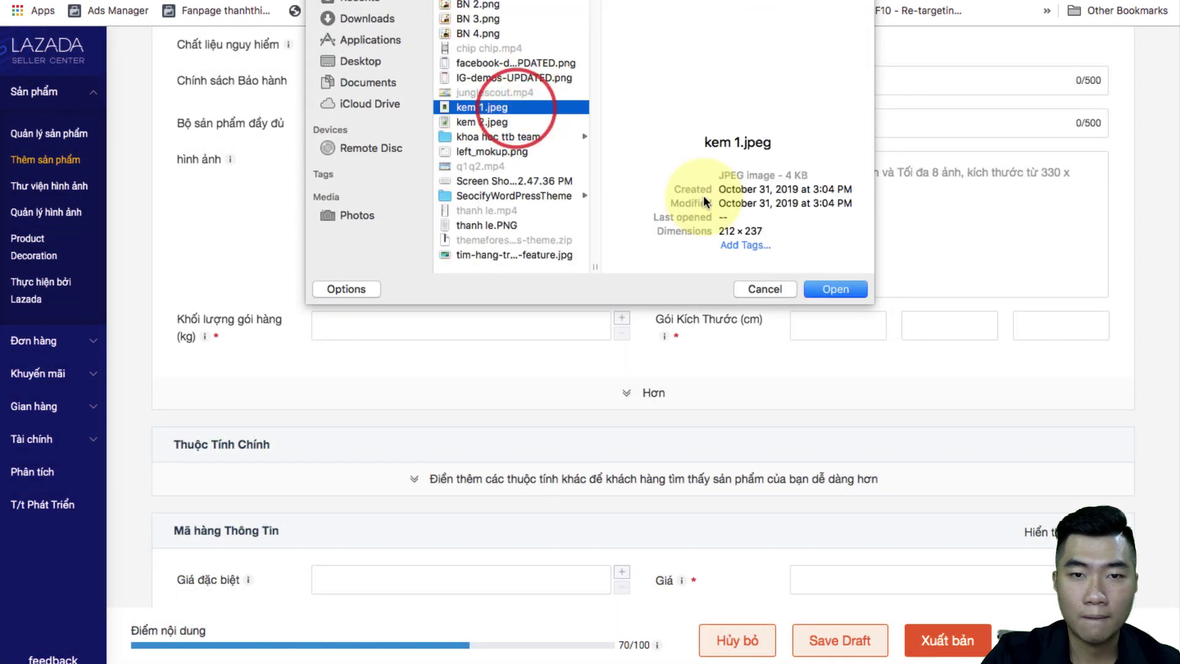
pyautogui.click(831, 289)
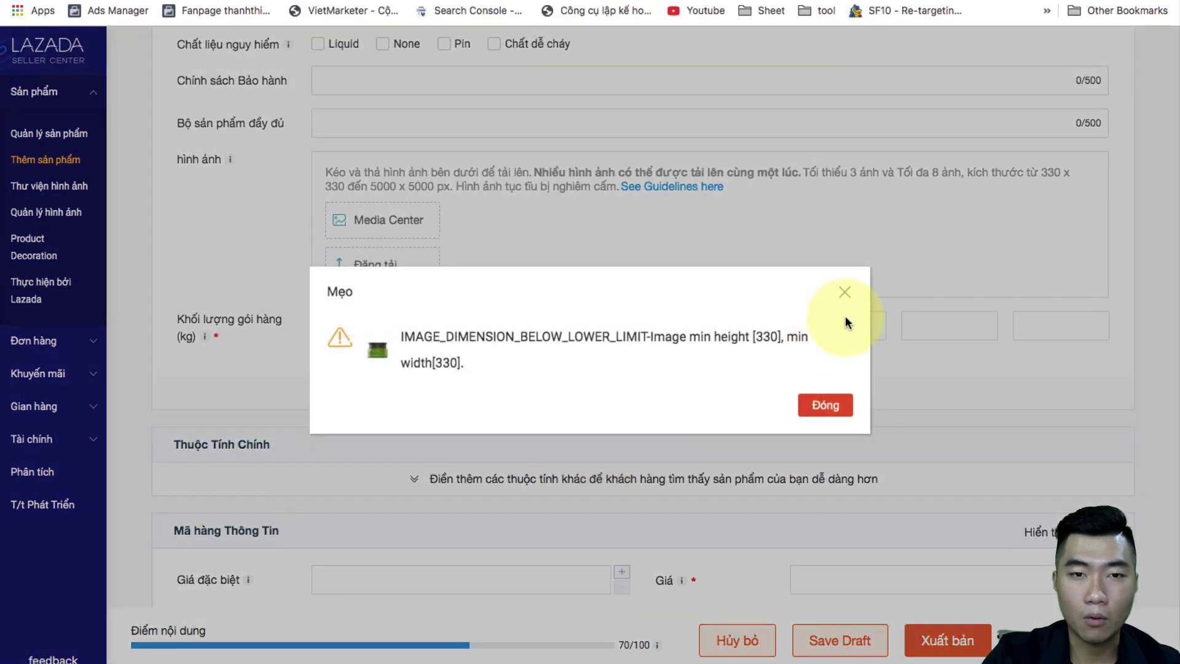
pyautogui.click(844, 292)
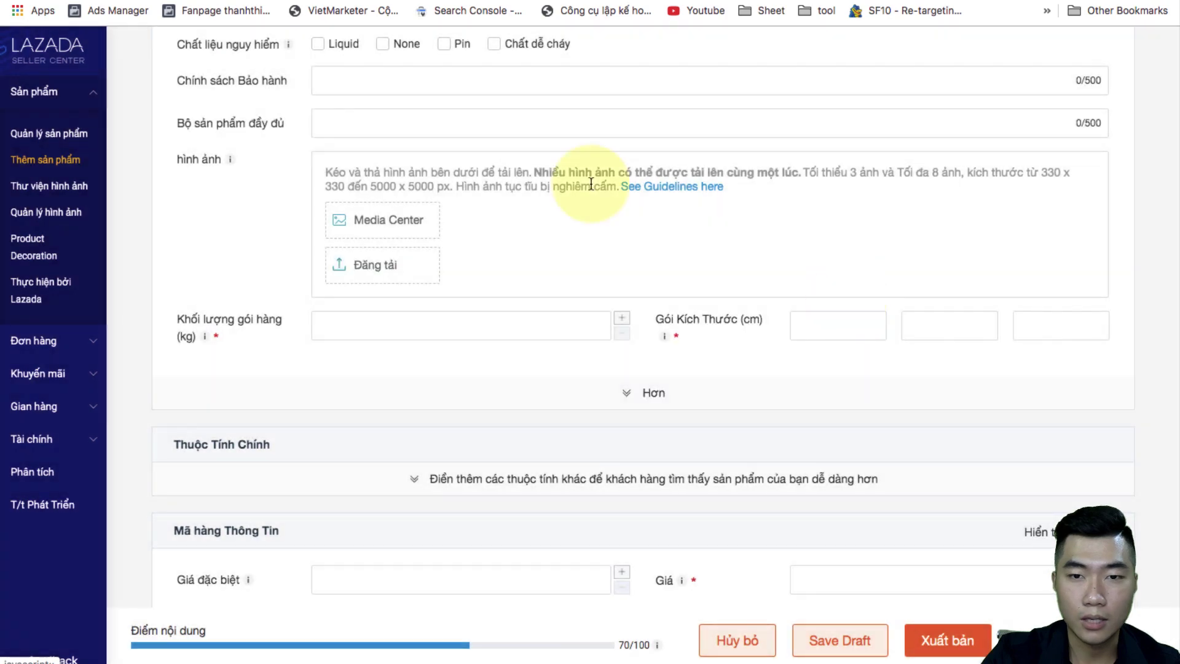
# - Upload BN 3.png as the product's main image
pyautogui.scroll(4, 471, 344)
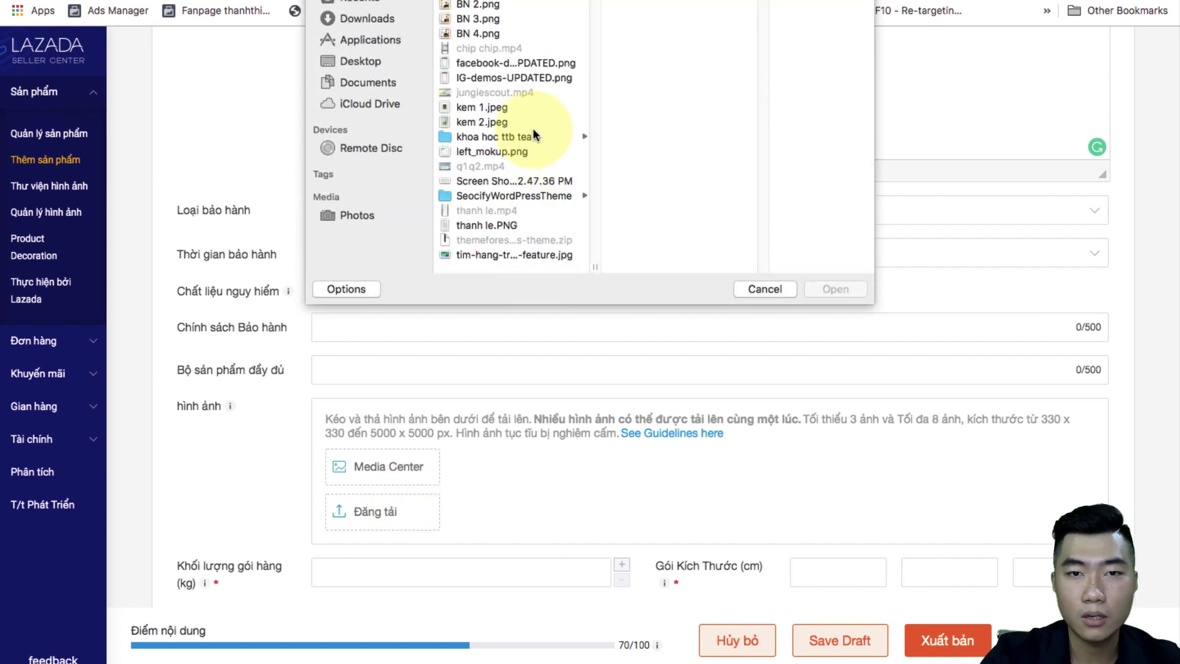
pyautogui.click(541, 20)
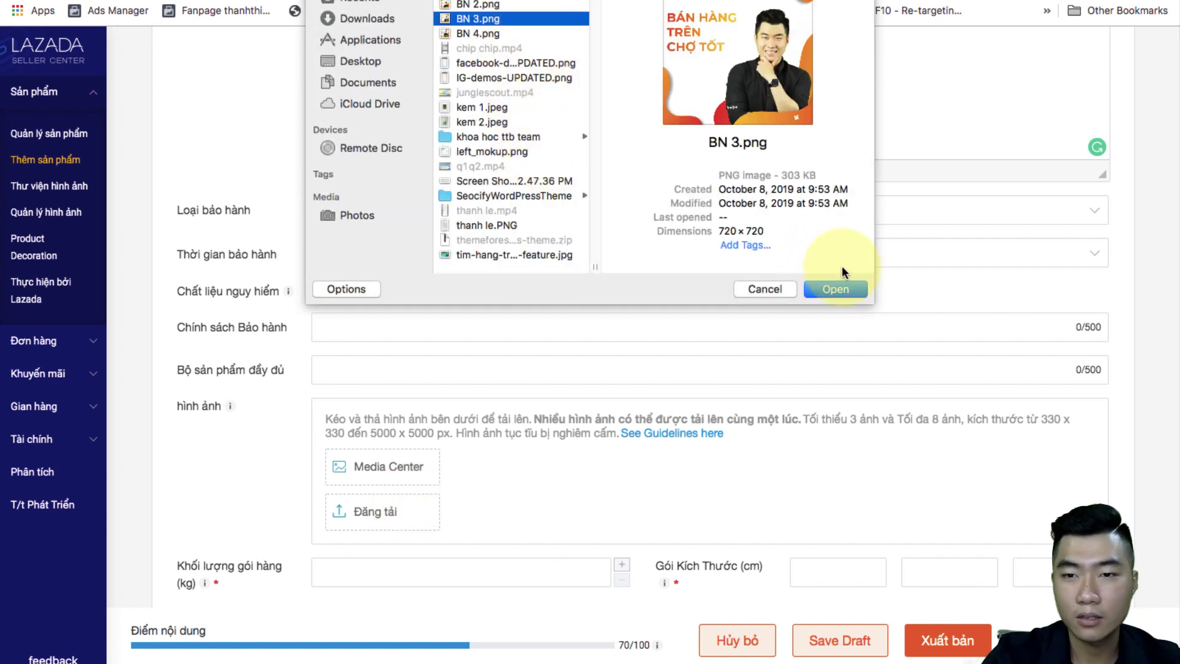
pyautogui.click(836, 289)
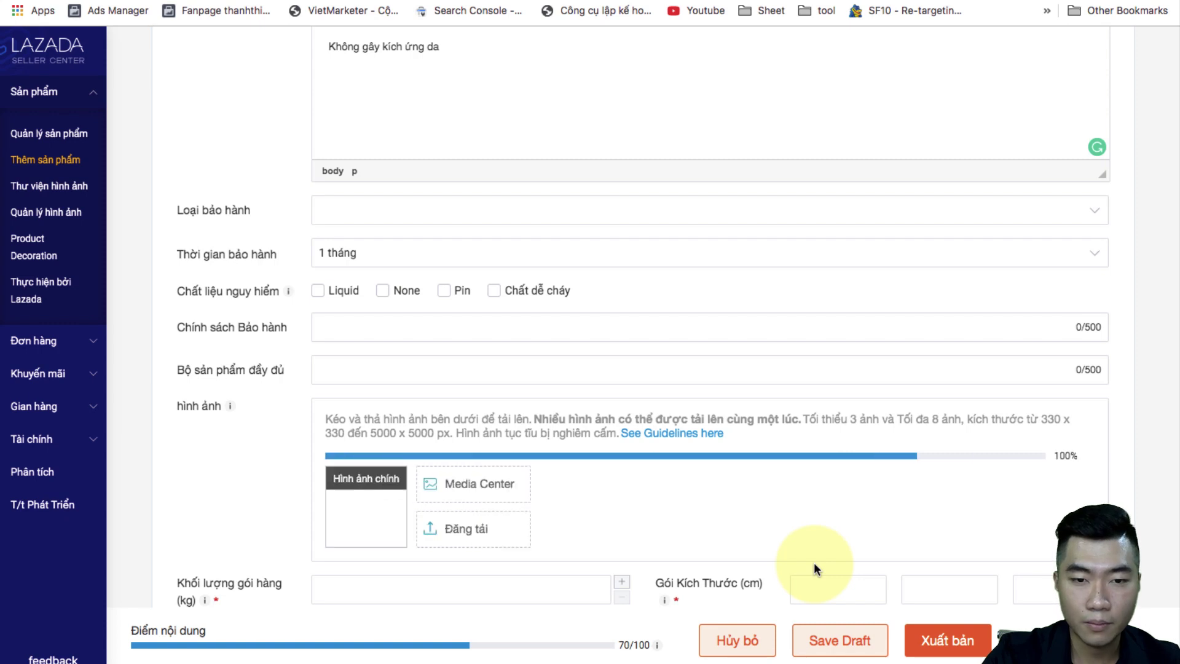
pyautogui.scroll(-4, 604, 493)
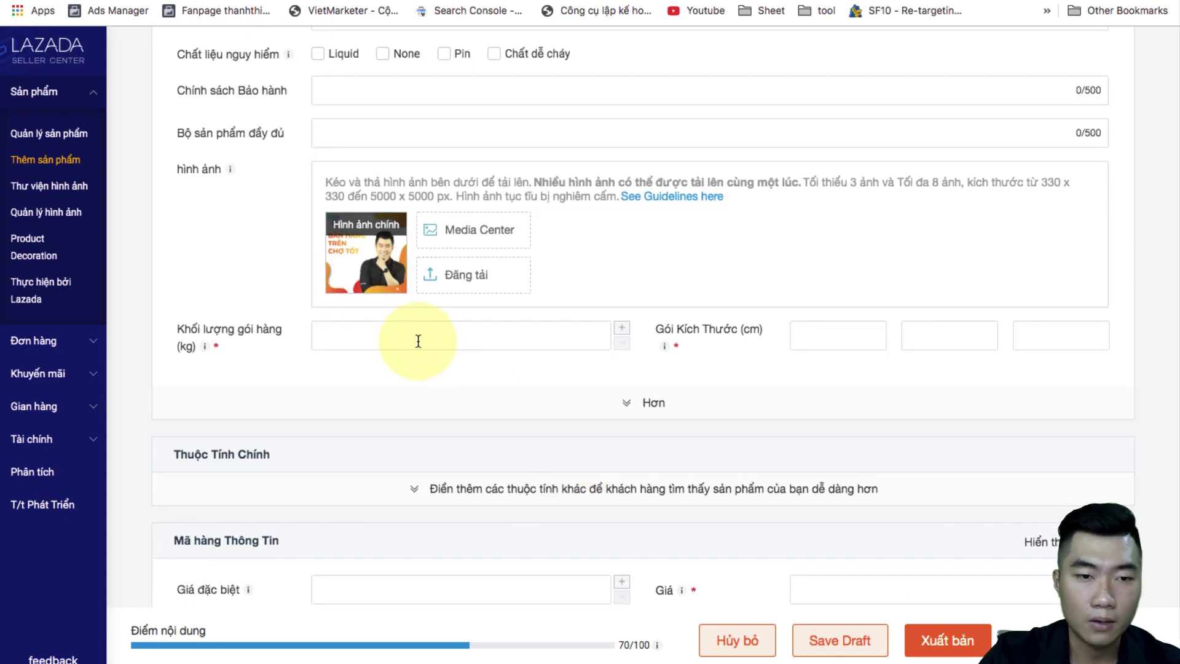
pyautogui.click(416, 337)
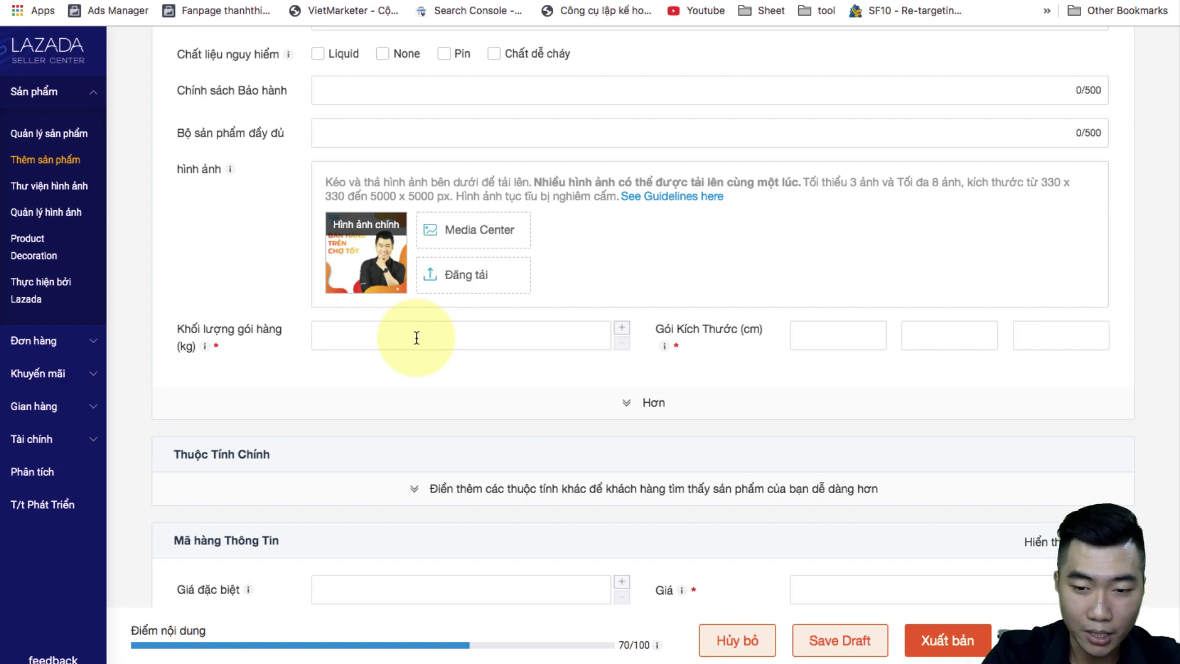
# - Enter package weight 0.5 kg and dimensions 10 × 10 × 10 cm
pyautogui.write('0.5')
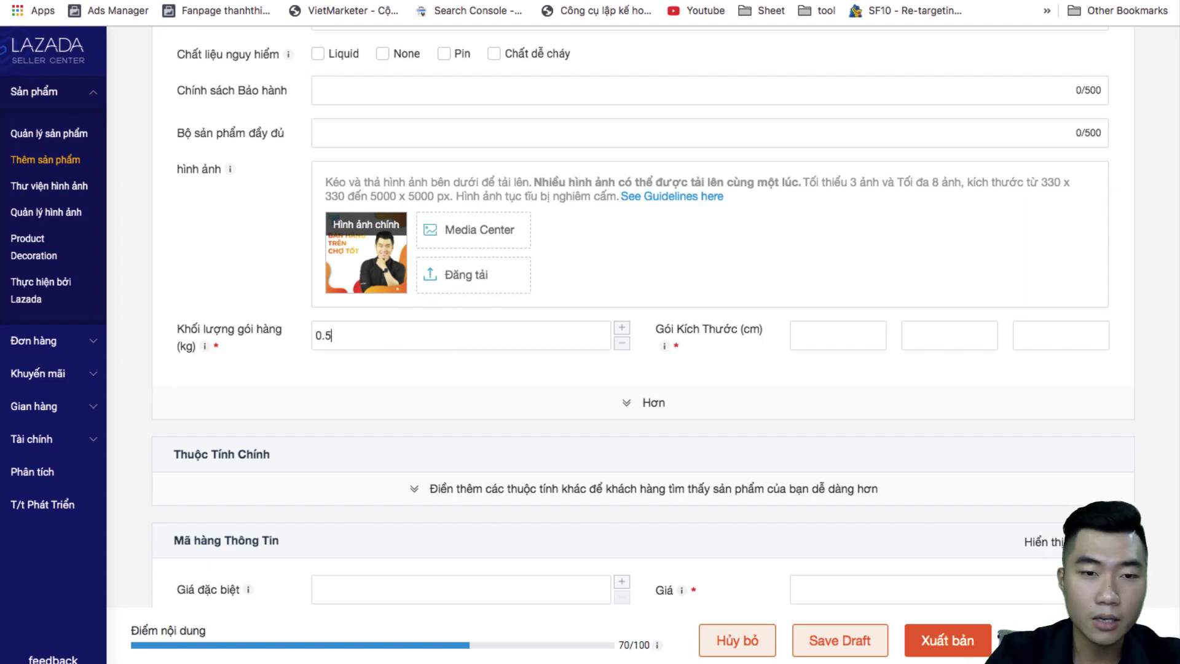
pyautogui.tripleClick(849, 330)
pyautogui.click(847, 343)
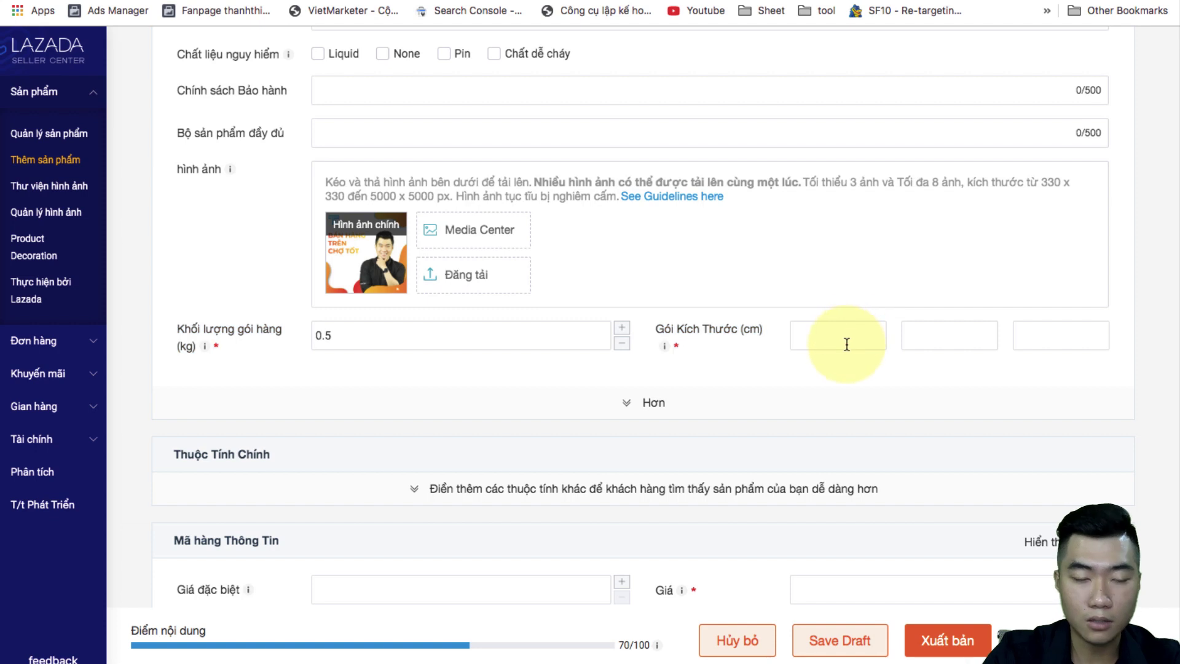
pyautogui.write('10')
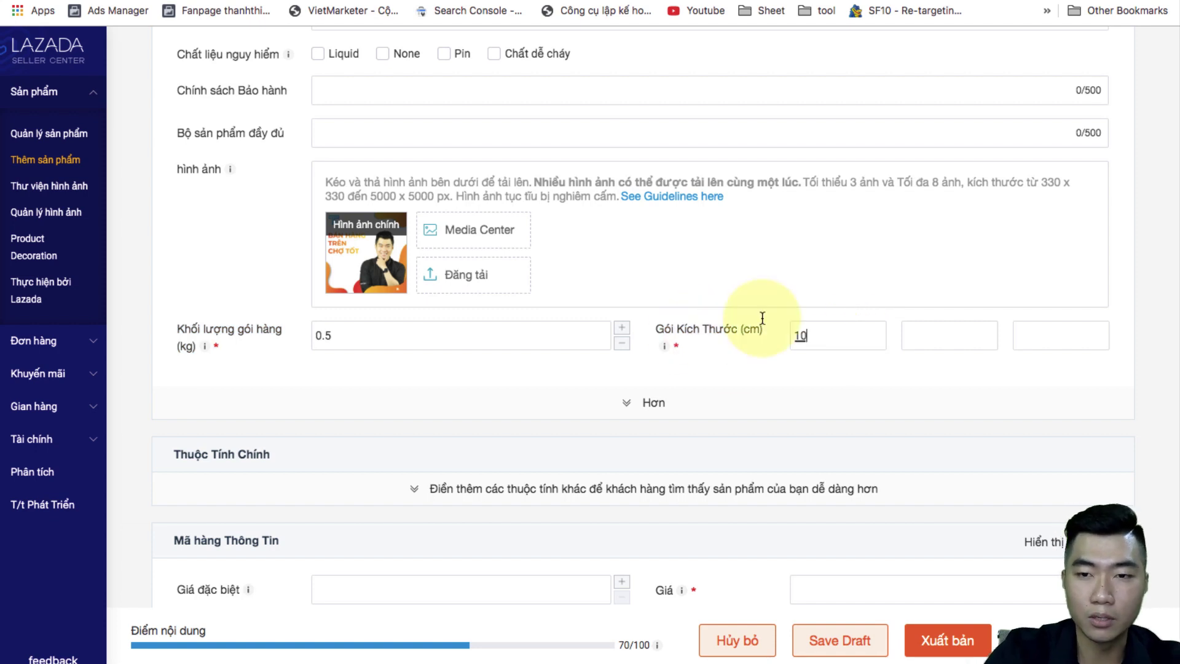
pyautogui.click(964, 337)
pyautogui.write('10')
pyautogui.click(1096, 324)
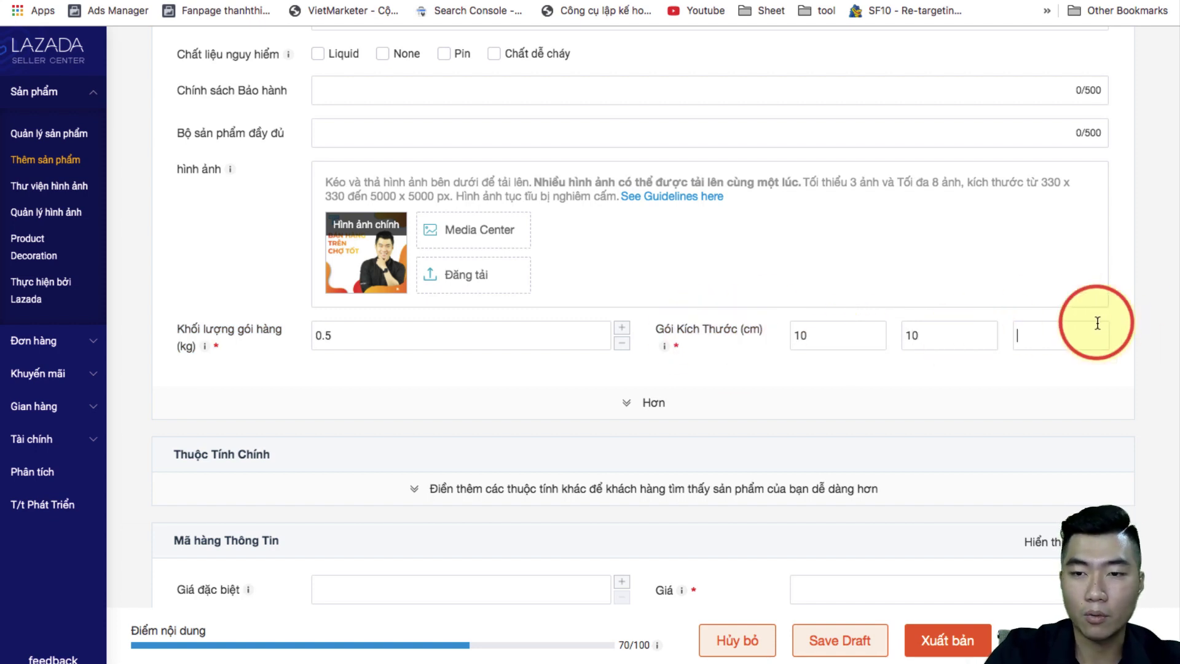
pyautogui.write('10')
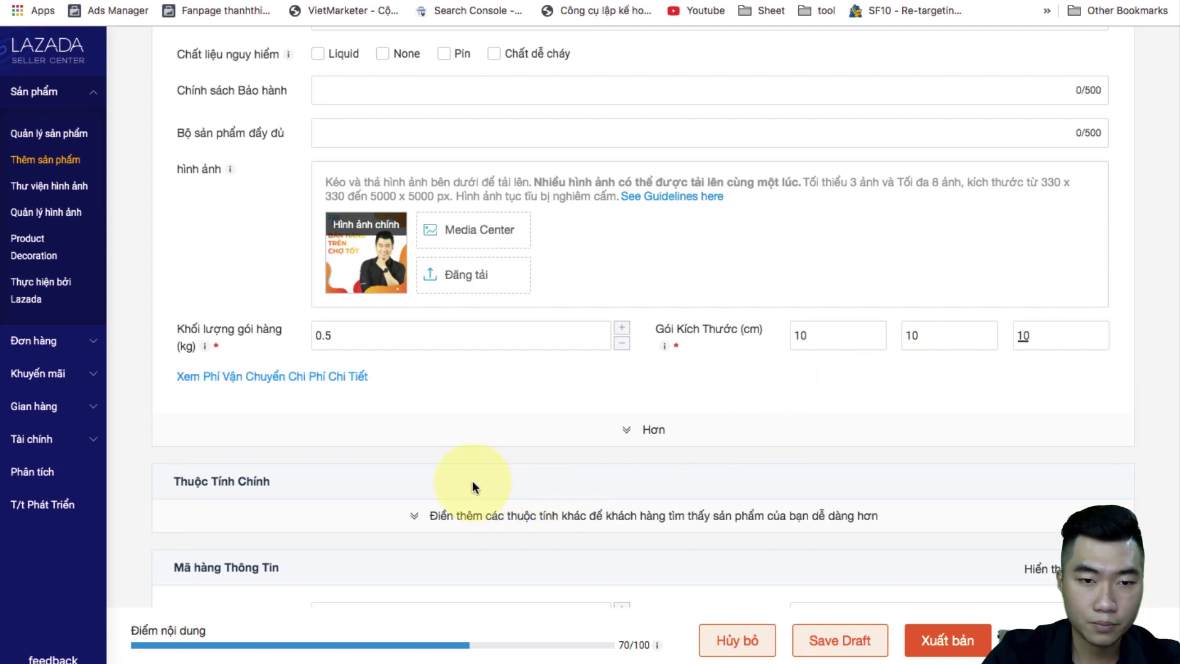
# - Expand 'Hơn' to reveal the English name, English description and Warranty Policy fields
pyautogui.scroll(-2, 477, 474)
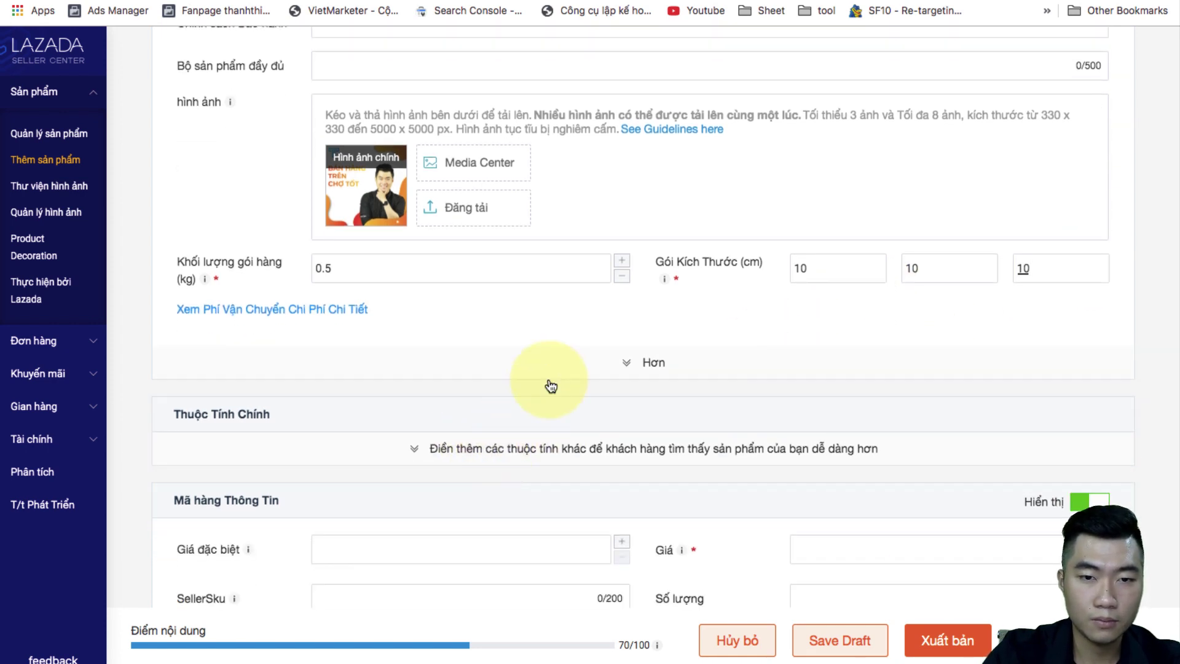
pyautogui.click(553, 376)
pyautogui.scroll(-7, 532, 390)
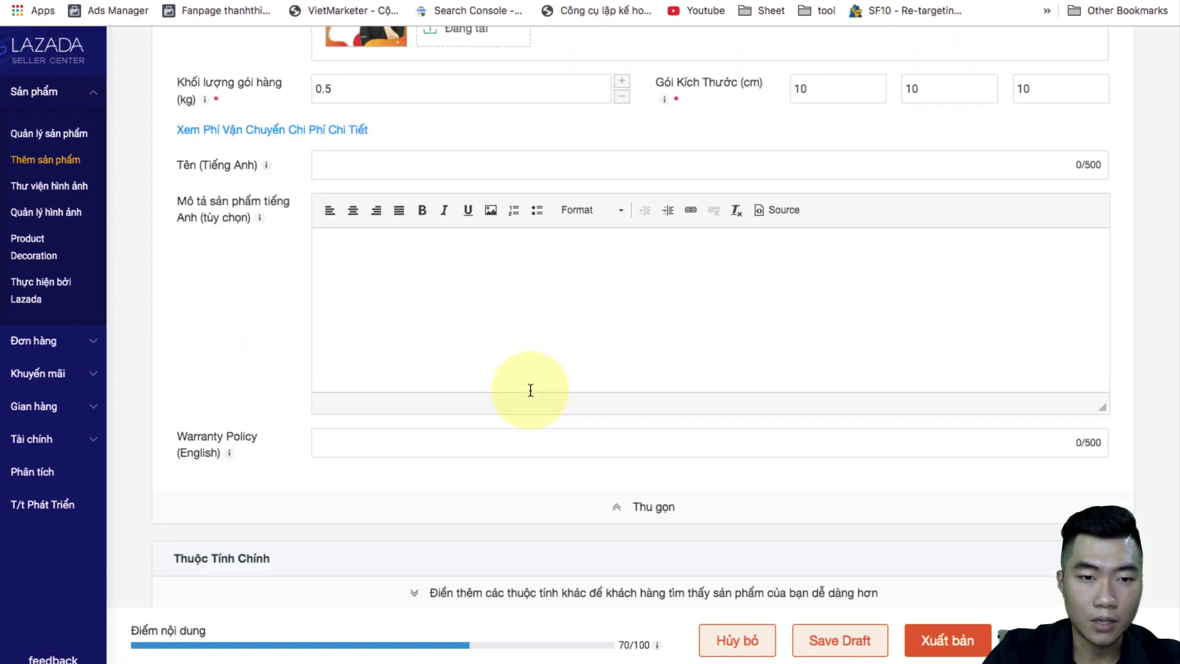
pyautogui.scroll(5, 532, 390)
pyautogui.scroll(-6, 574, 382)
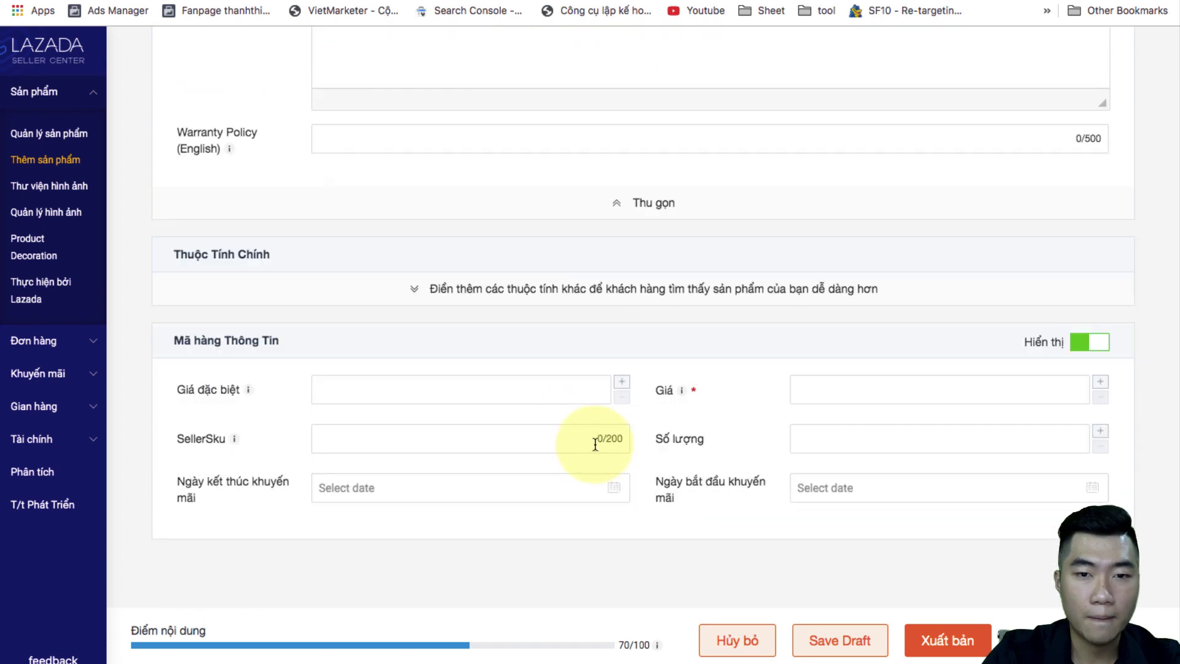
# - Expand Thuộc Tính Chính and choose 'Gói đơn' packaging and 'Thương hiệu bình dân' brand class
pyautogui.click(479, 290)
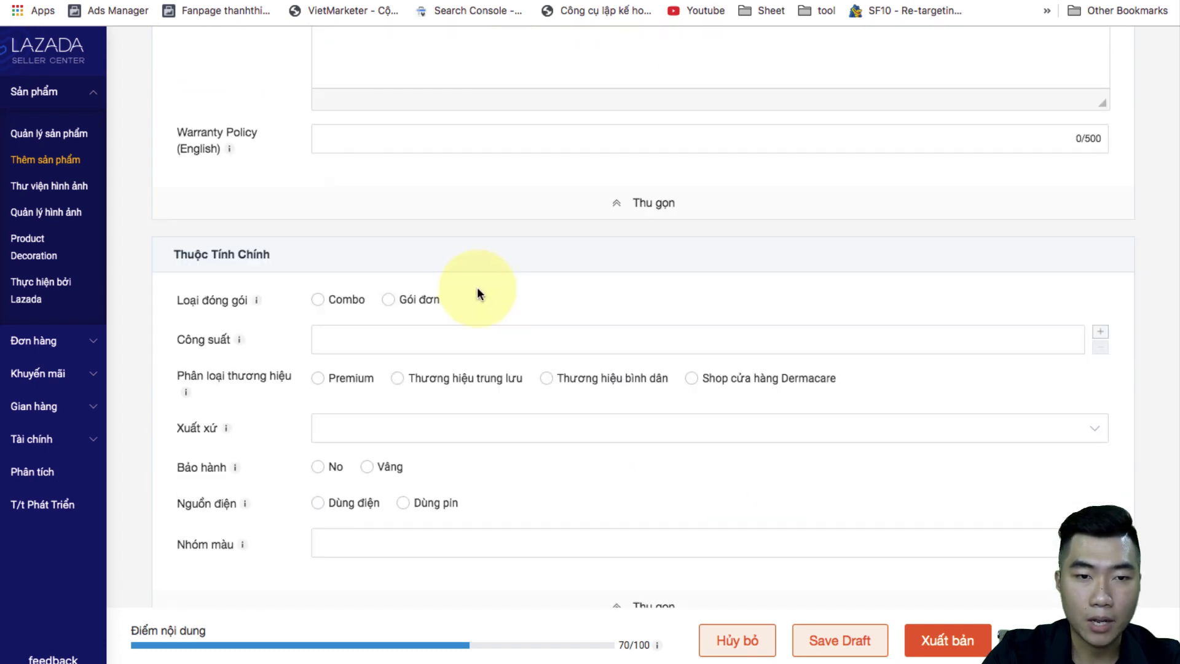
pyautogui.scroll(-1, 489, 300)
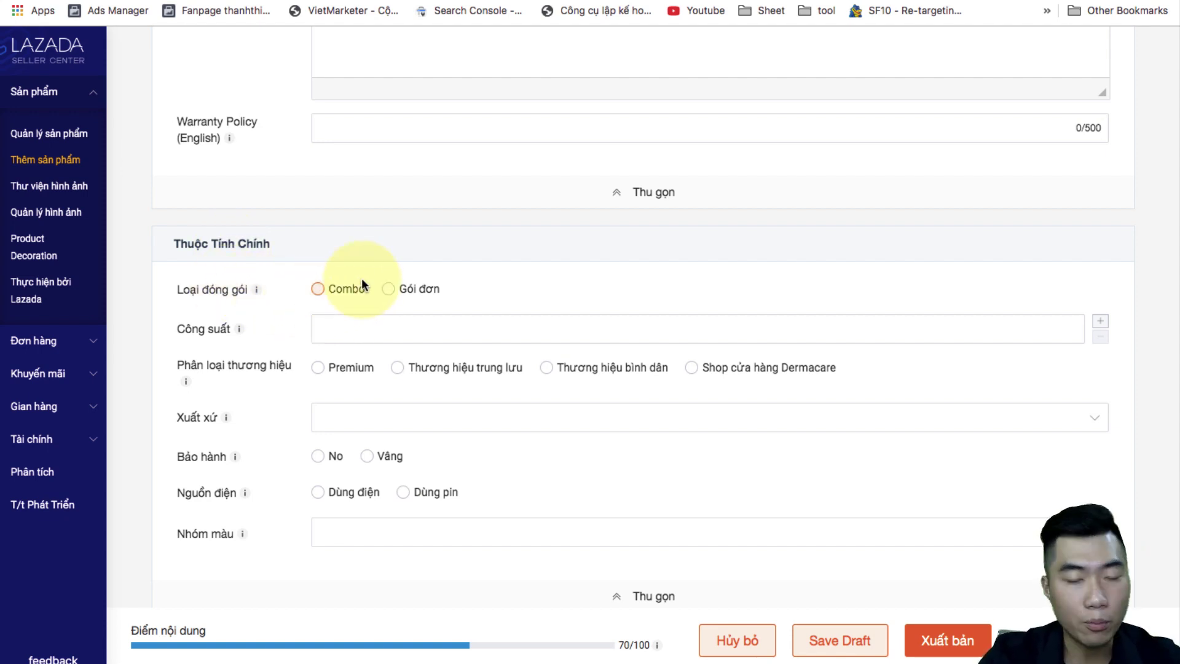
pyautogui.click(389, 287)
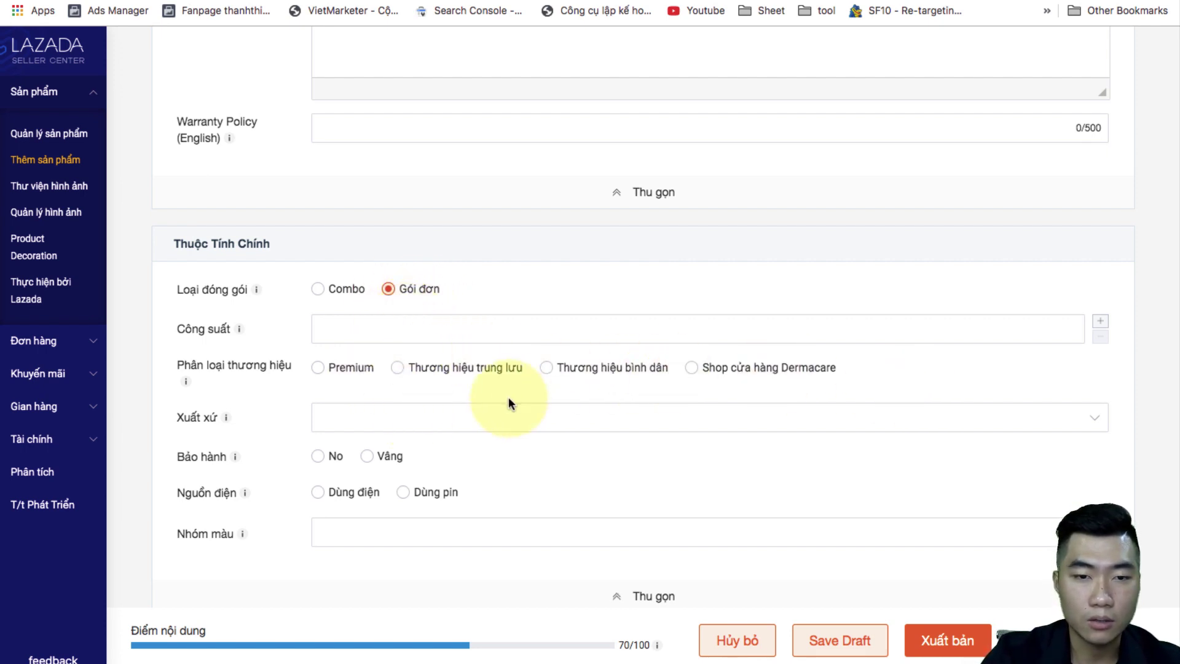
pyautogui.click(584, 368)
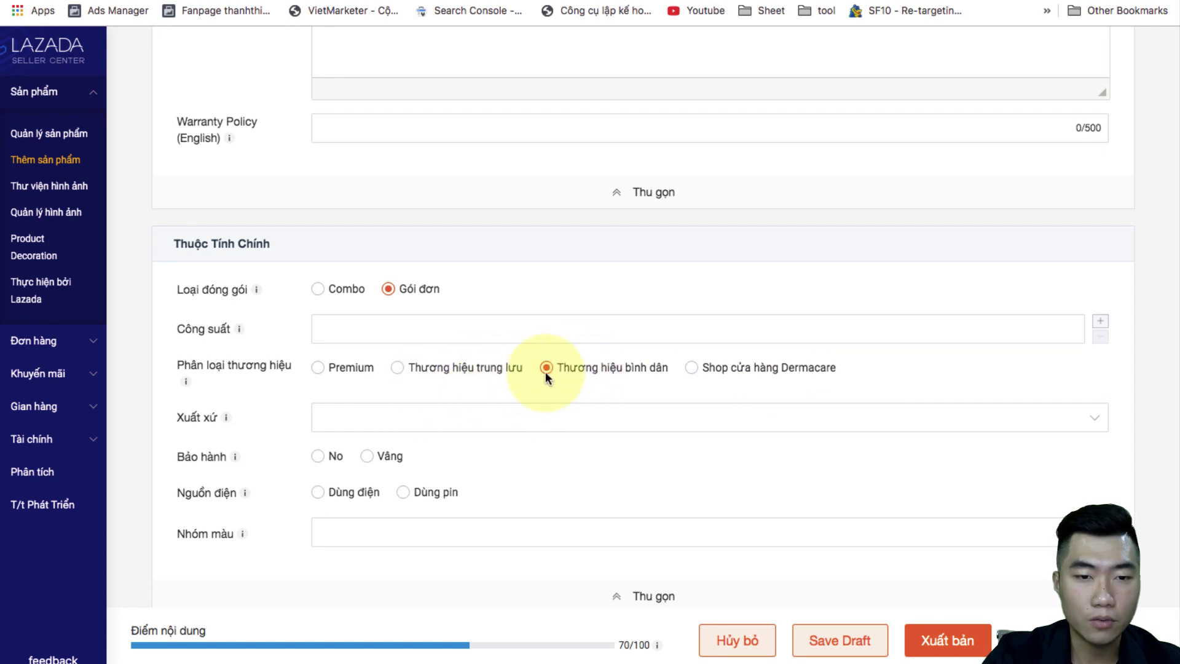
# - Set the product origin (Xuất xứ) to Đài Loan
pyautogui.click(411, 430)
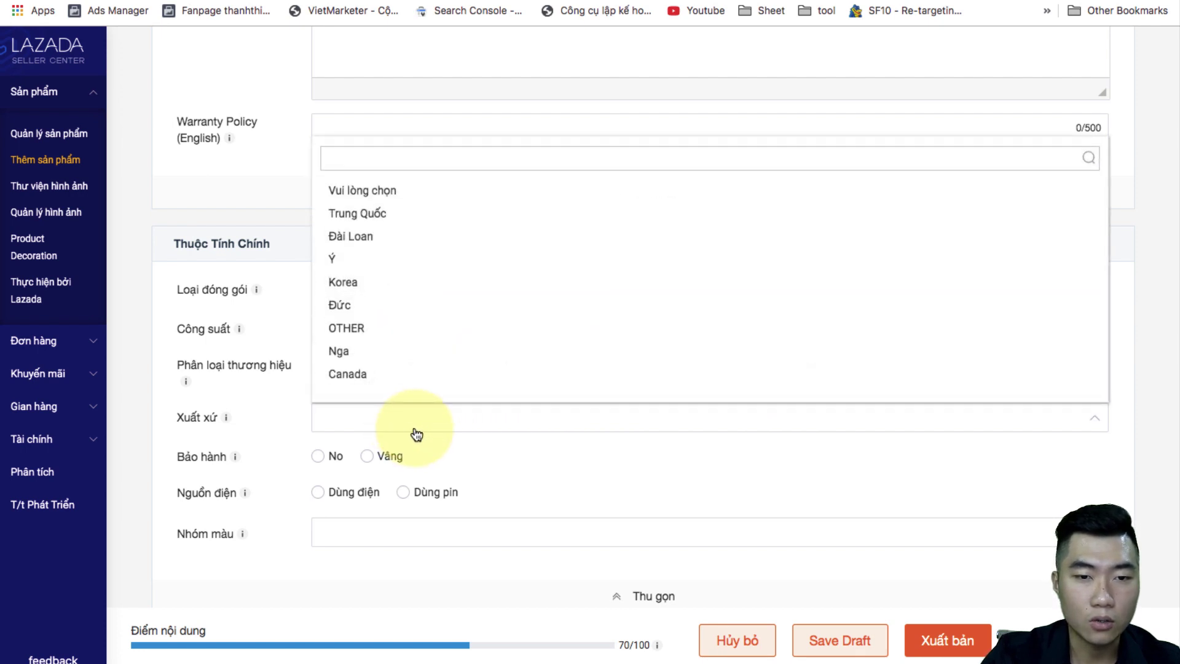
pyautogui.click(373, 166)
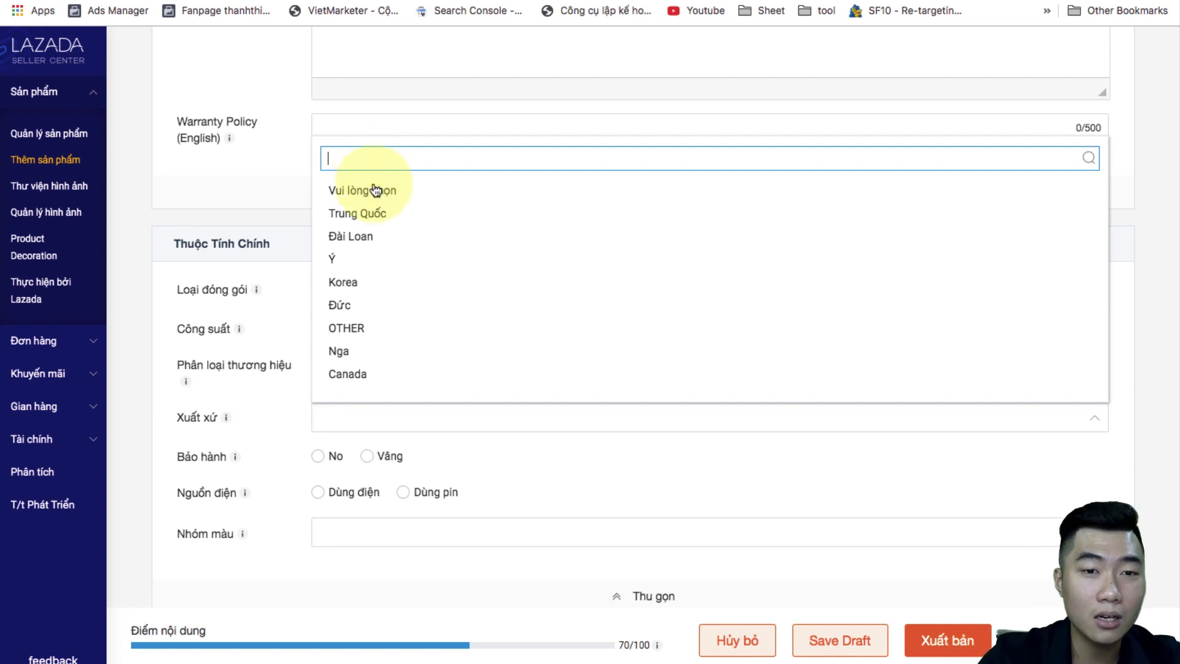
pyautogui.click(384, 237)
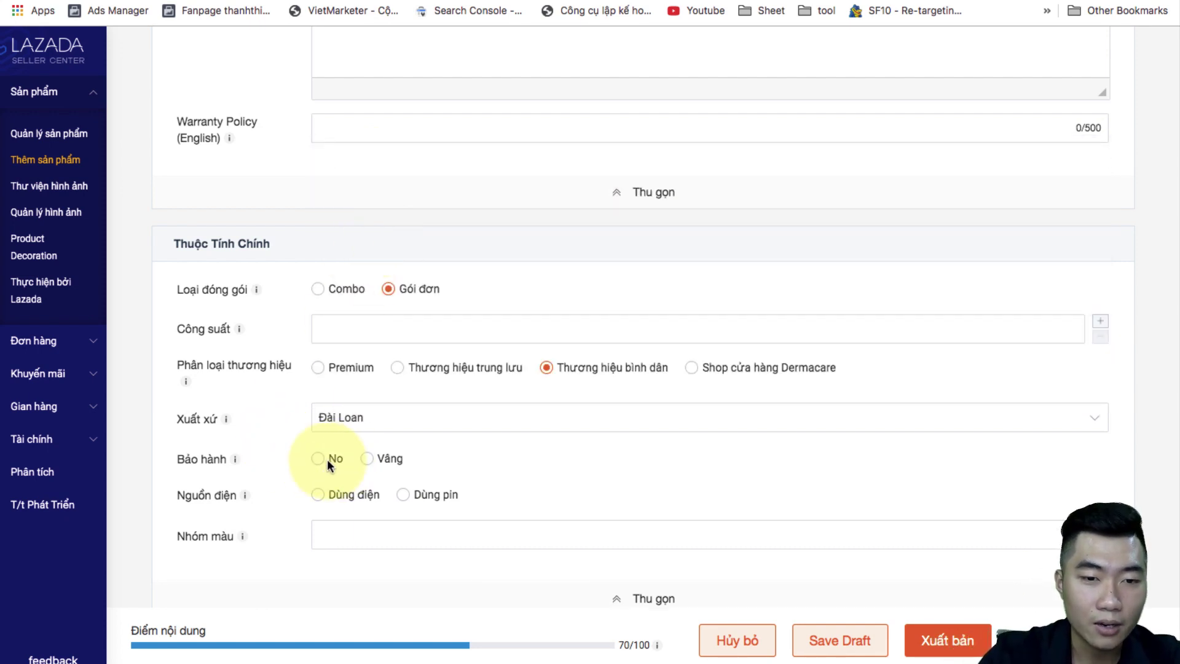
pyautogui.scroll(-1, 503, 460)
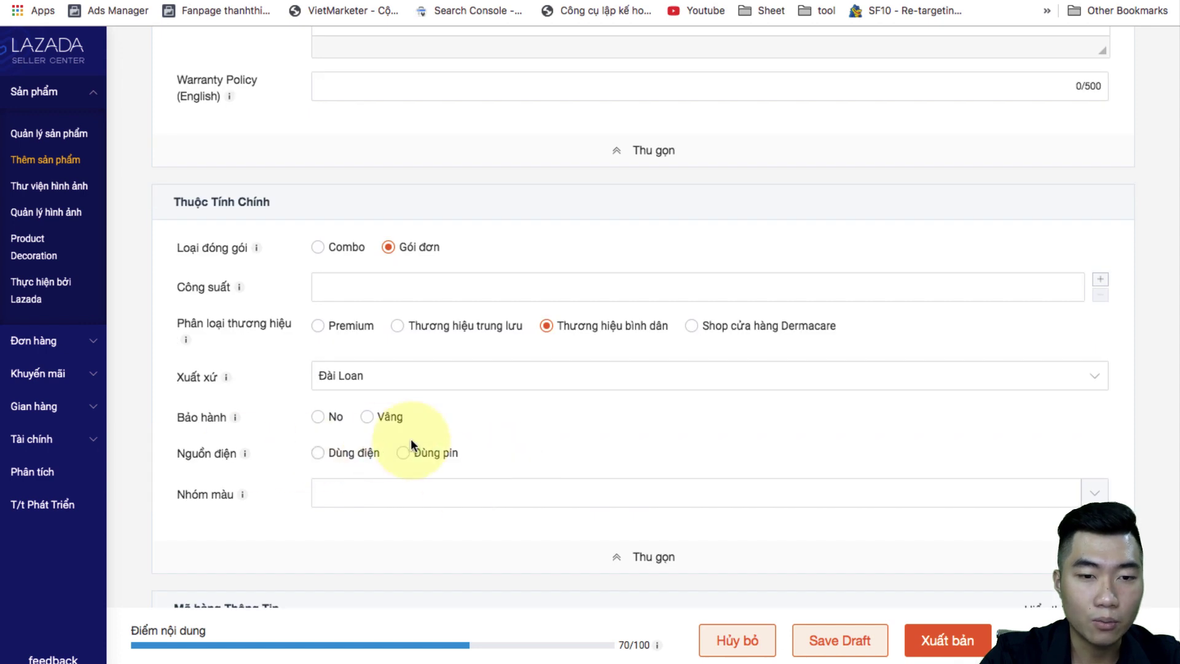
pyautogui.scroll(-6, 369, 480)
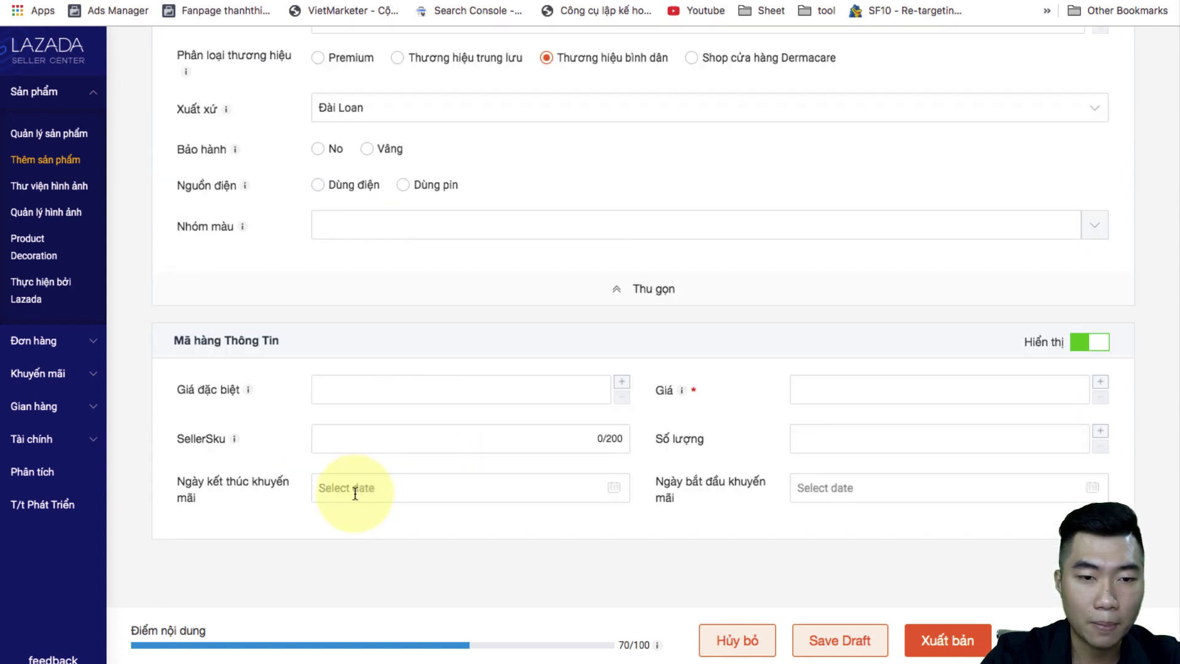
# - Enter 500000 as the Giá and collapse the key attributes section
pyautogui.click(426, 389)
pyautogui.click(833, 389)
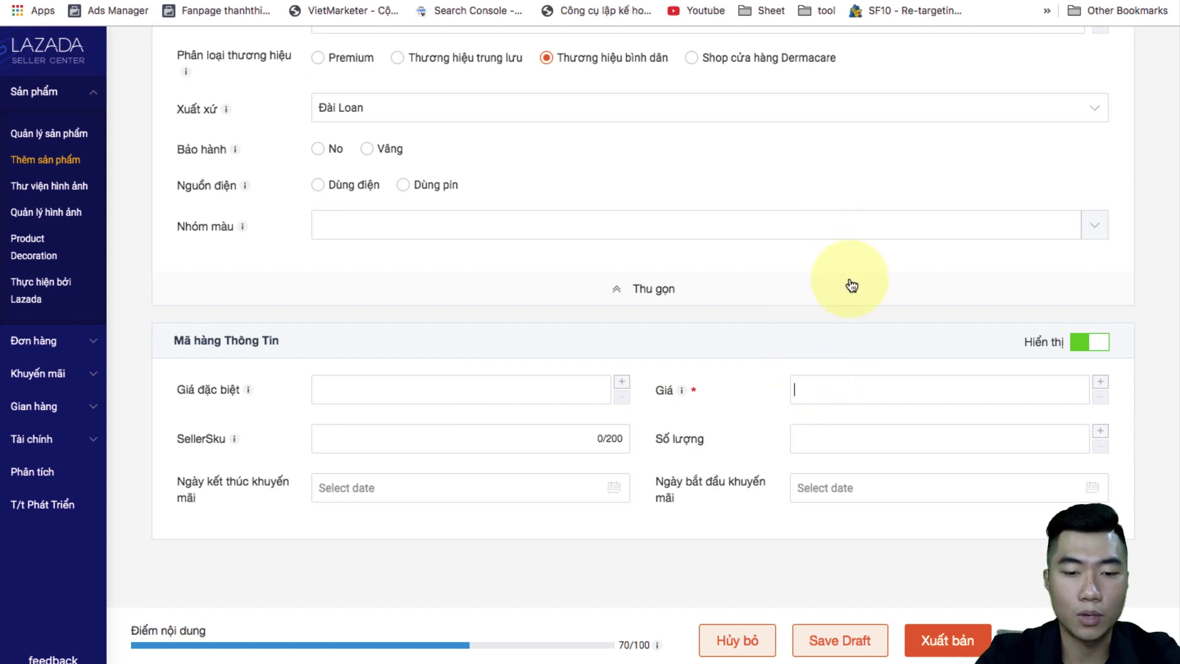
pyautogui.write('50000')
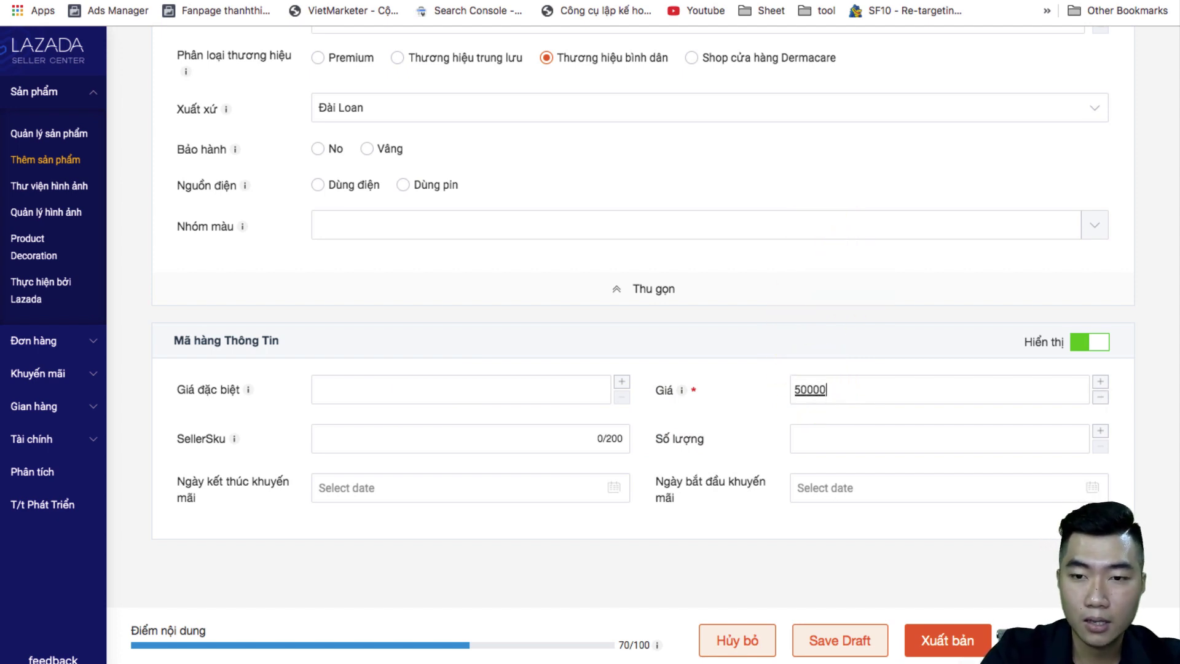
pyautogui.write('0')
pyautogui.click(985, 304)
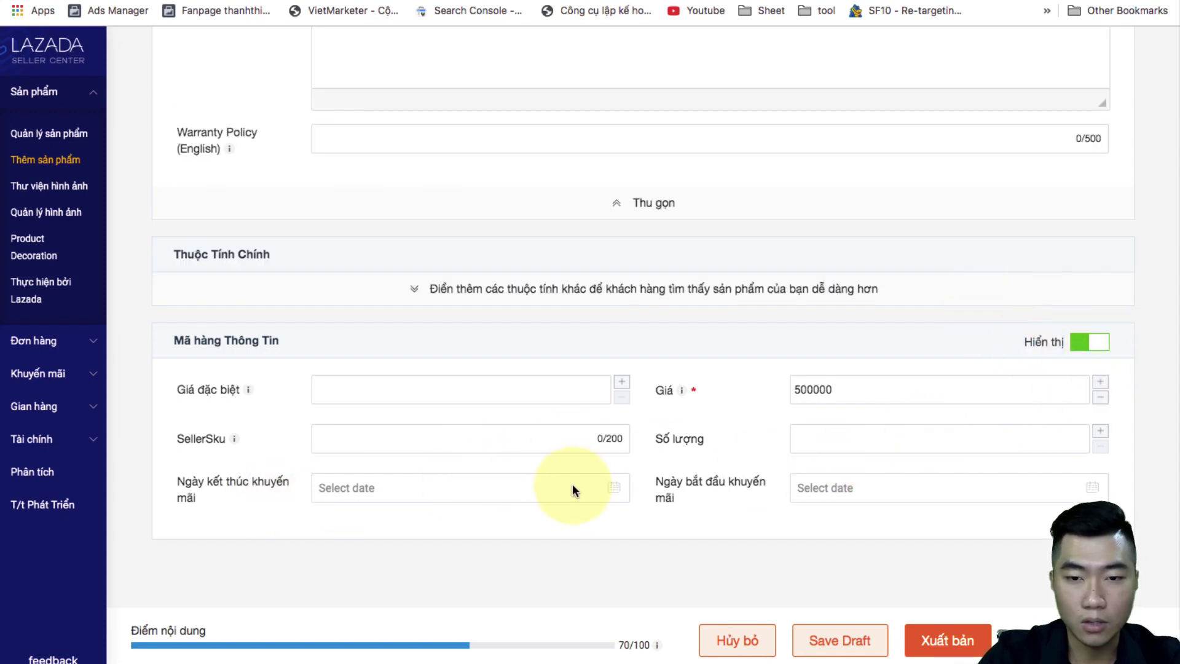
# - Publish the product with Xuất bản, staying on the page when the Leave site dialog appears
pyautogui.click(937, 648)
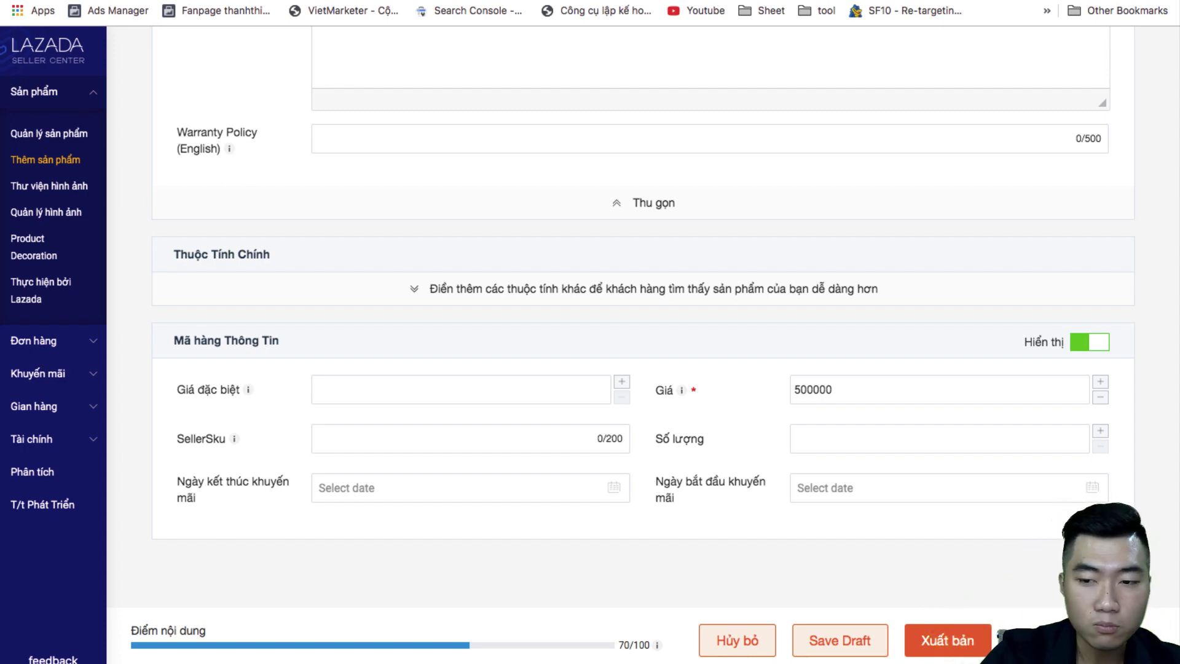
pyautogui.press('super+w')
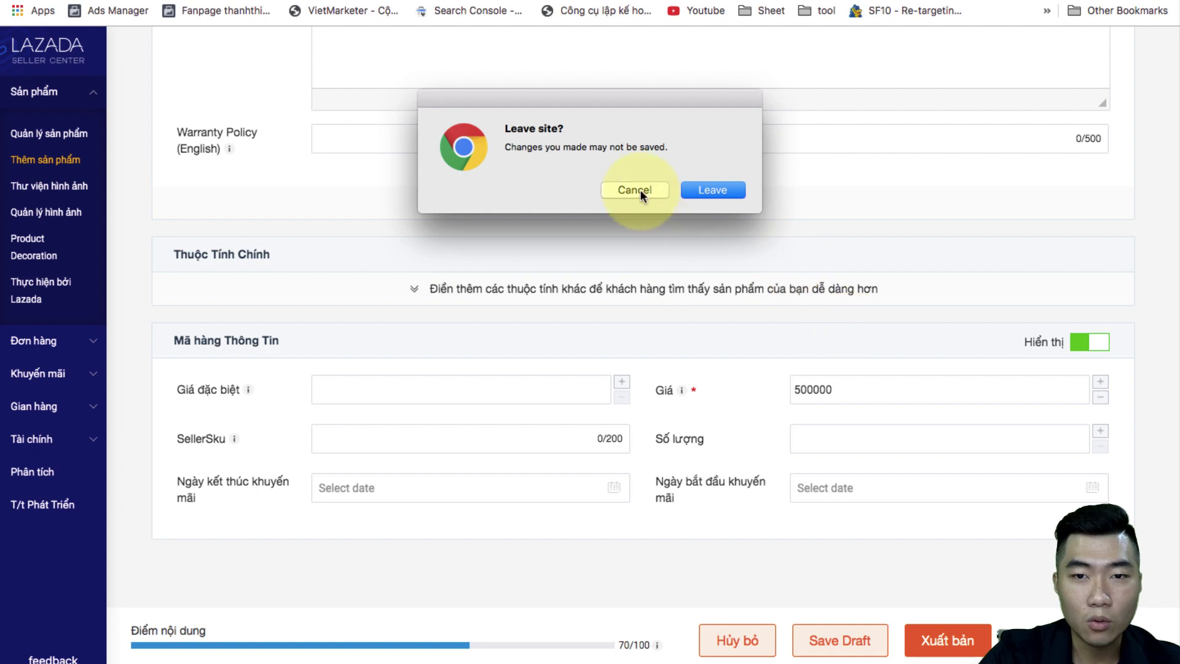
pyautogui.click(635, 190)
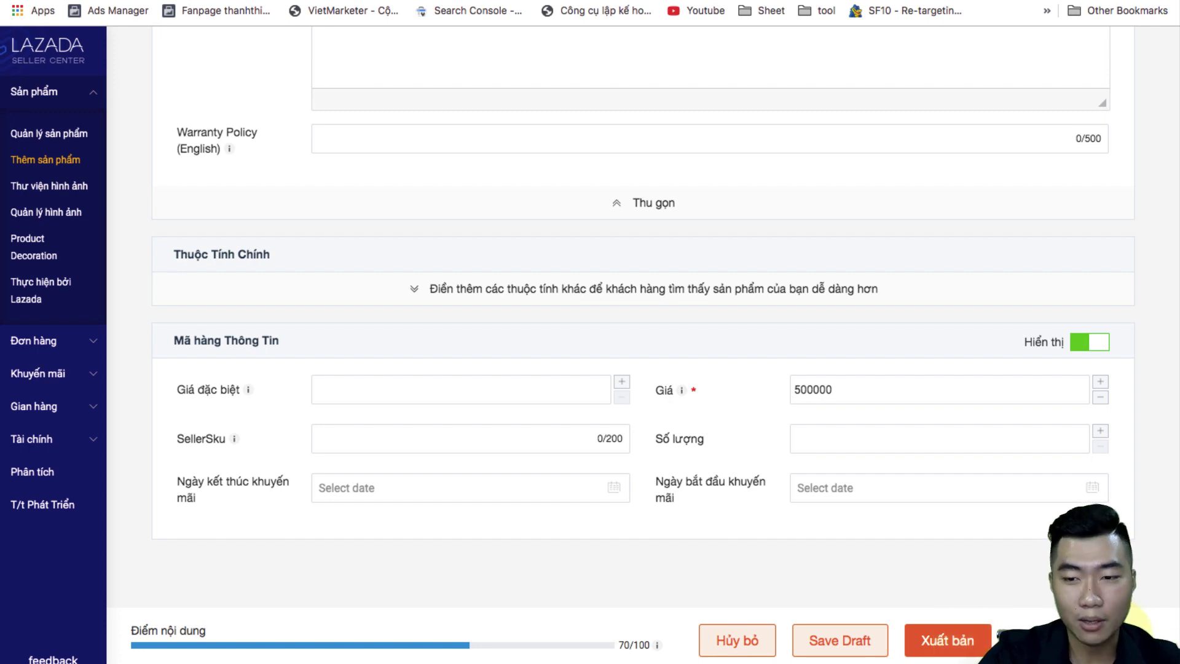
pyautogui.click(953, 640)
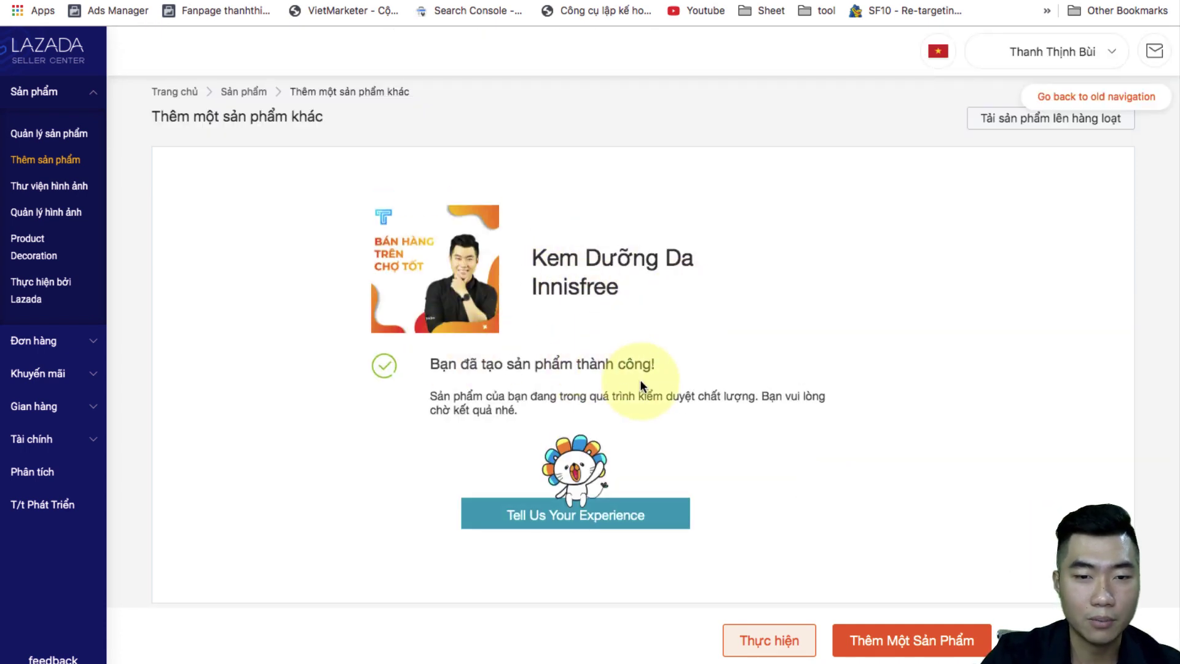
# - Go to Quản lý sản phẩm to see Kem Dưỡng Da Innisfree listed
pyautogui.scroll(-3, 641, 382)
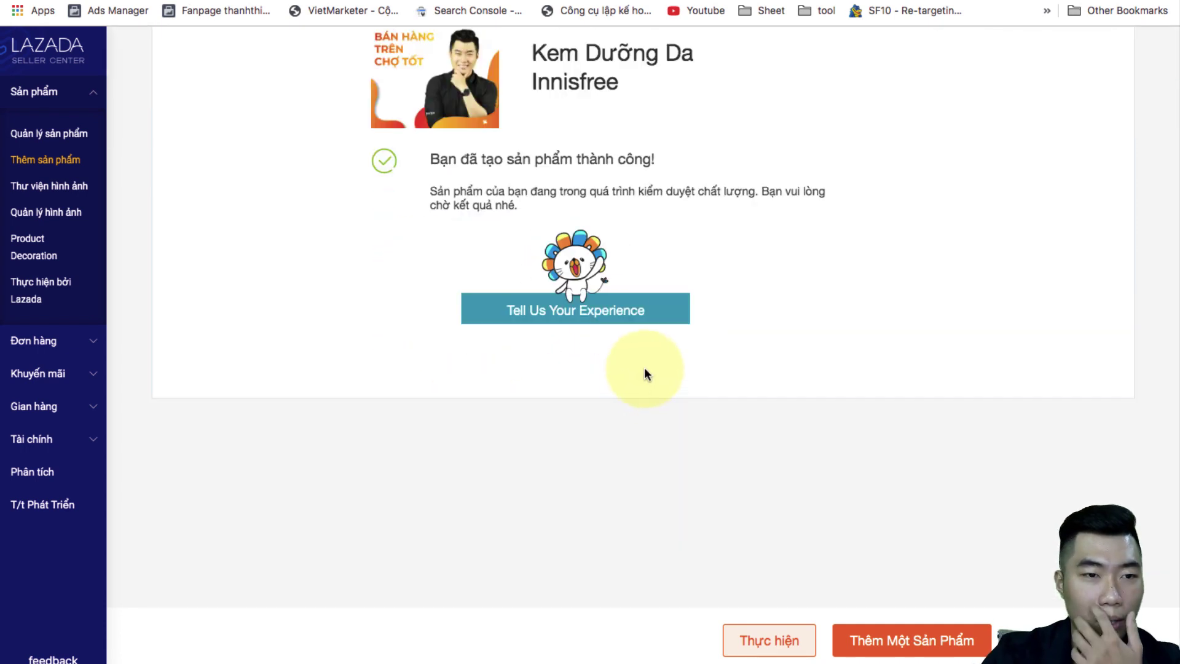
pyautogui.click(79, 137)
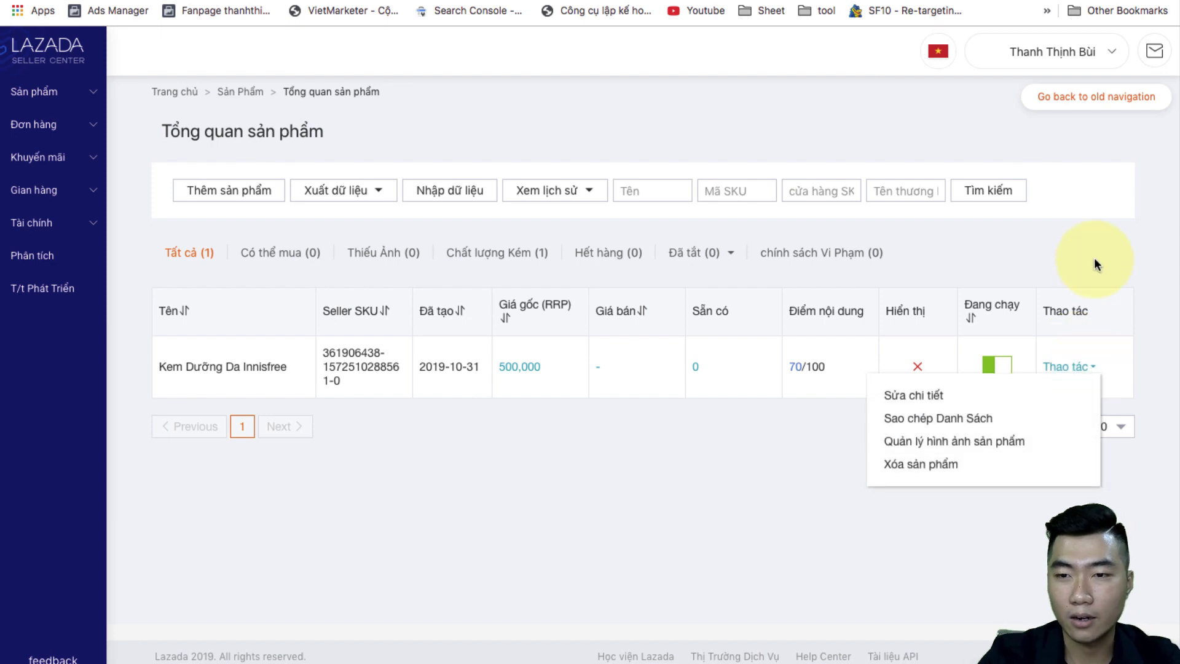
# - Toggle the Innisfree product's Đang chạy switch off and back on, then return to the home dashboard
pyautogui.click(997, 365)
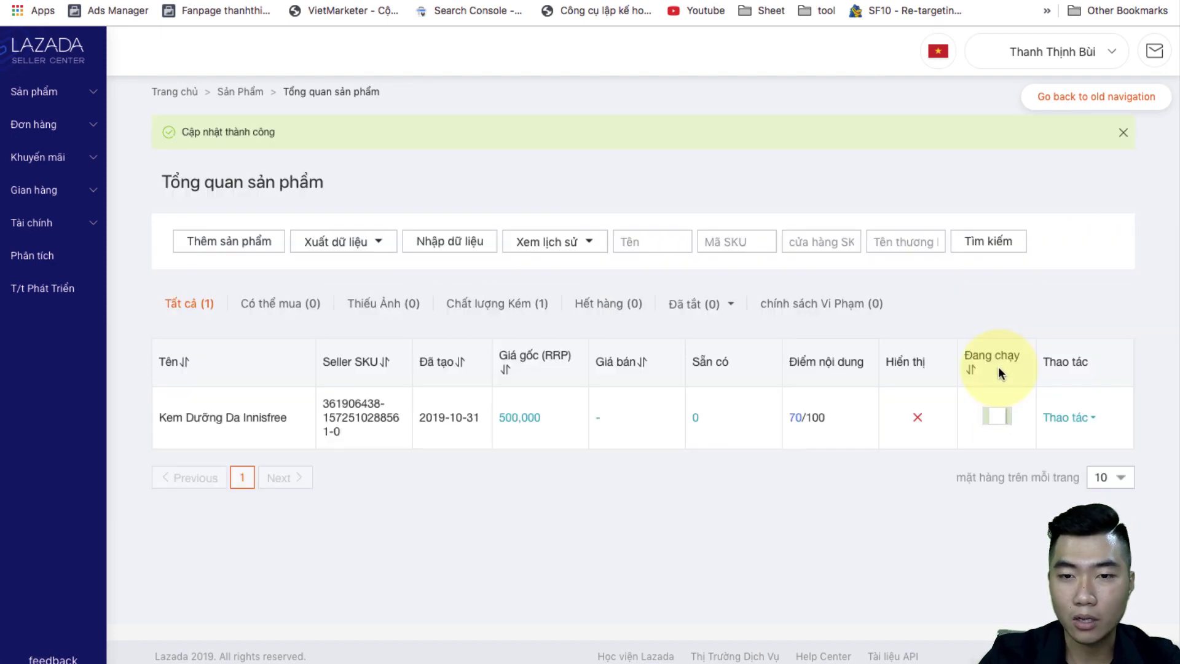
pyautogui.click(993, 420)
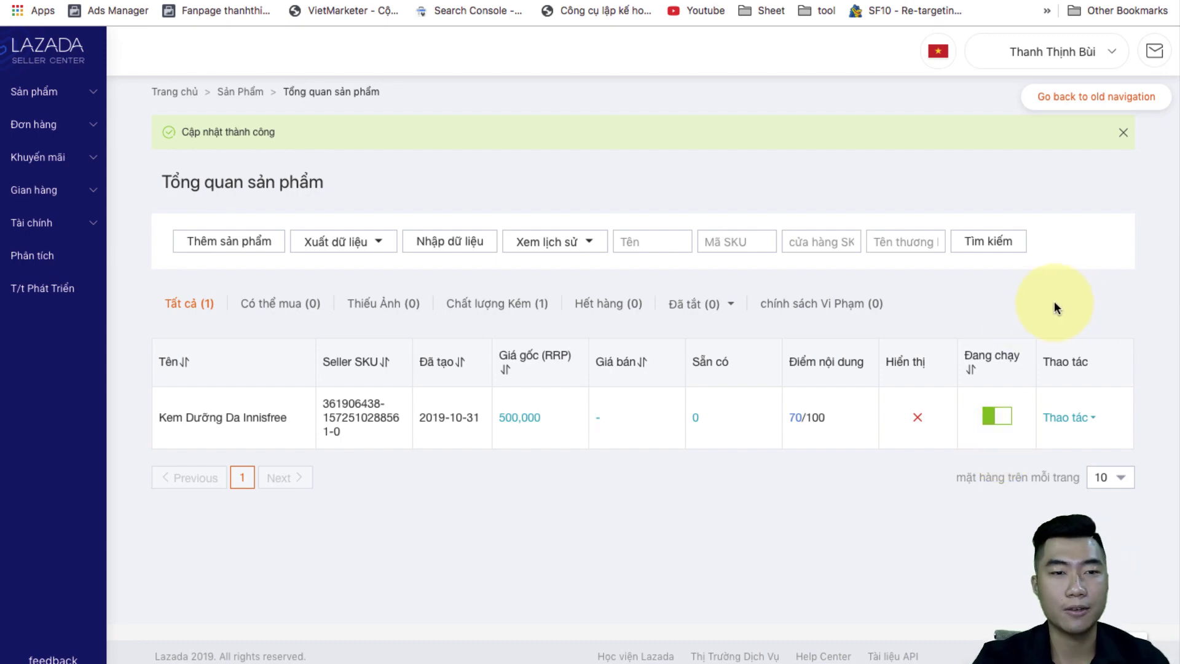
pyautogui.hotkey('ctrl', 'Tab')
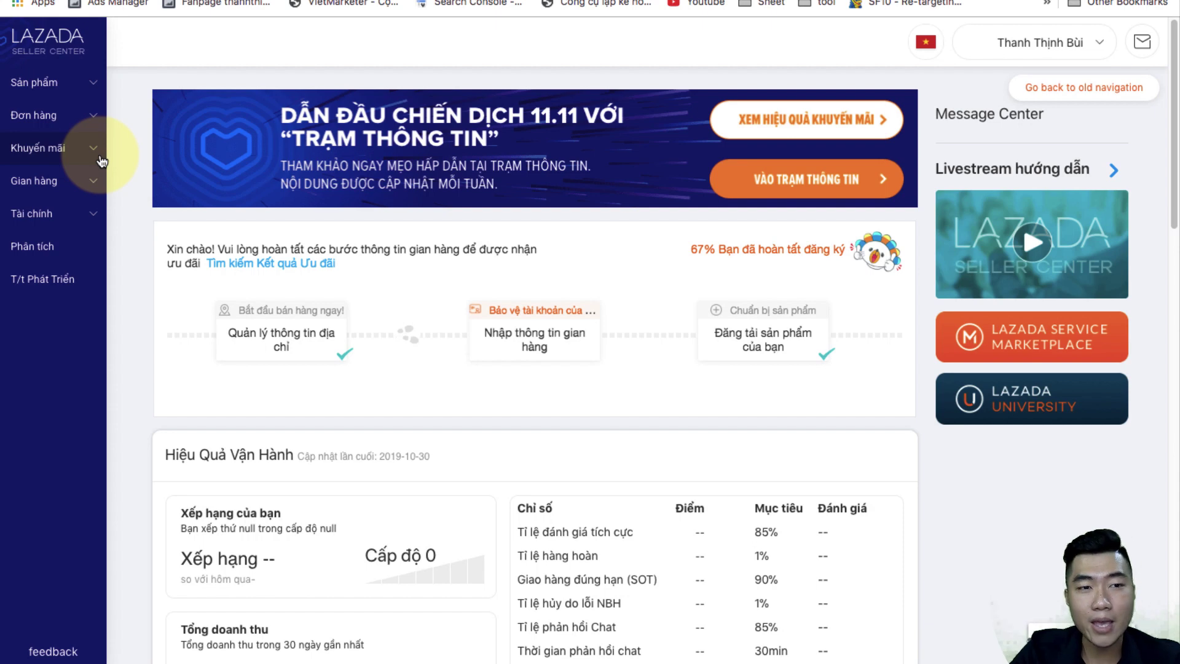
# - Under Khuyến mãi › Mã giảm giá, start a new voucher with '+ Thêm mã giảm giá mới'
pyautogui.click(65, 148)
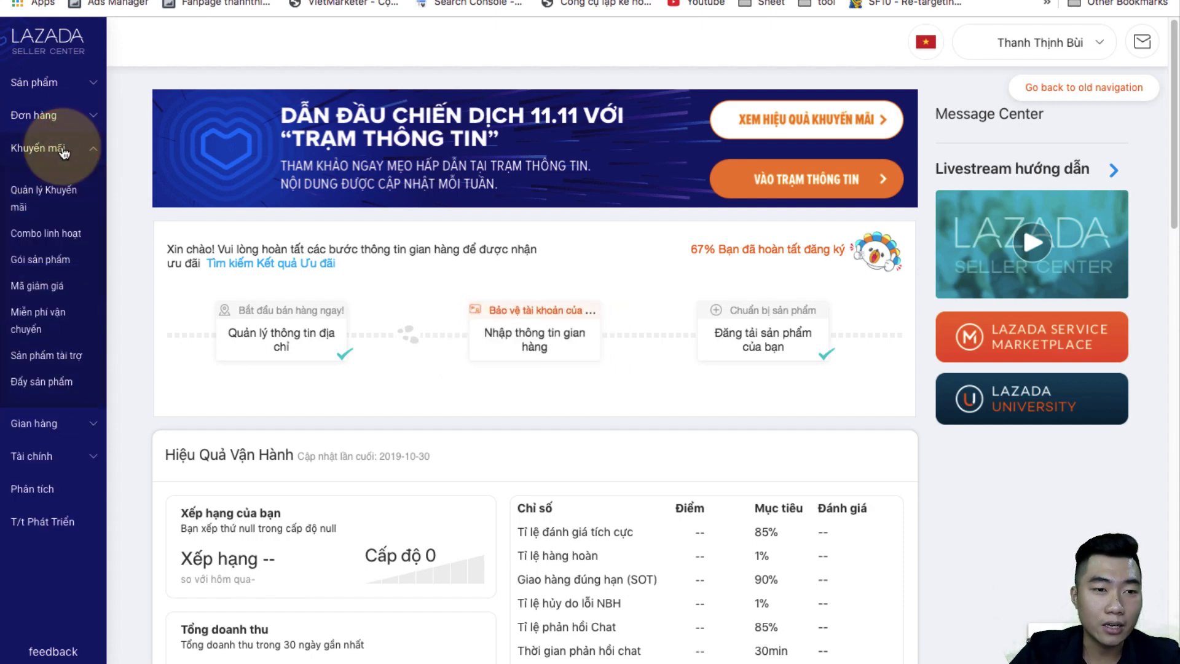
pyautogui.click(56, 296)
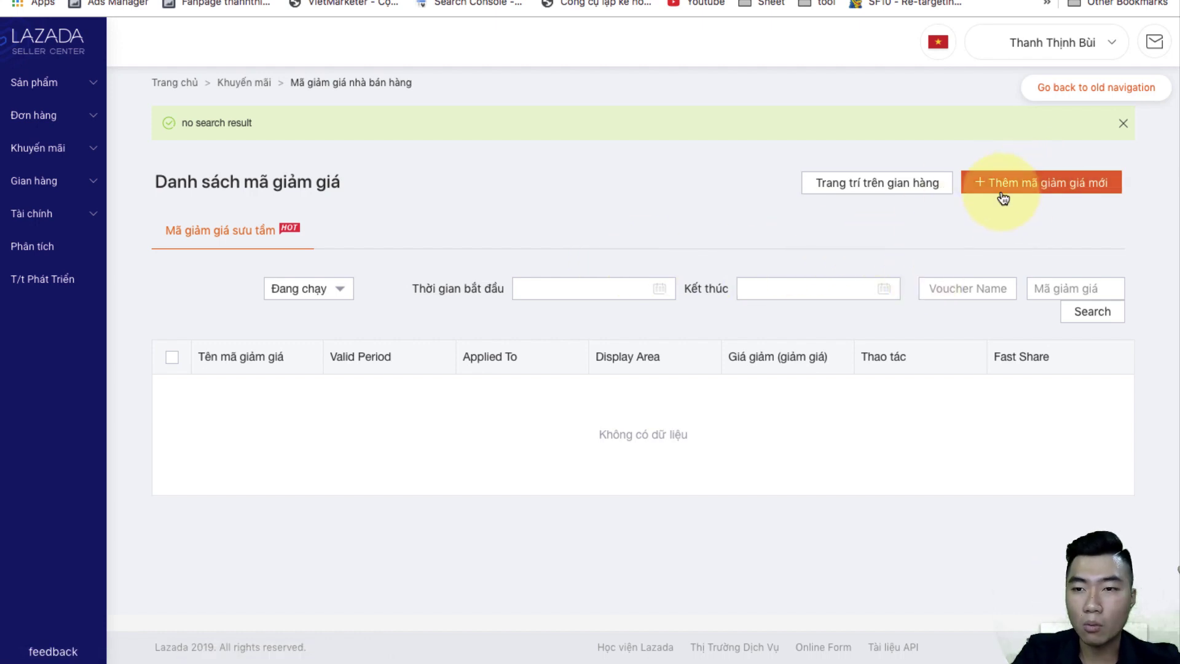
pyautogui.click(1062, 193)
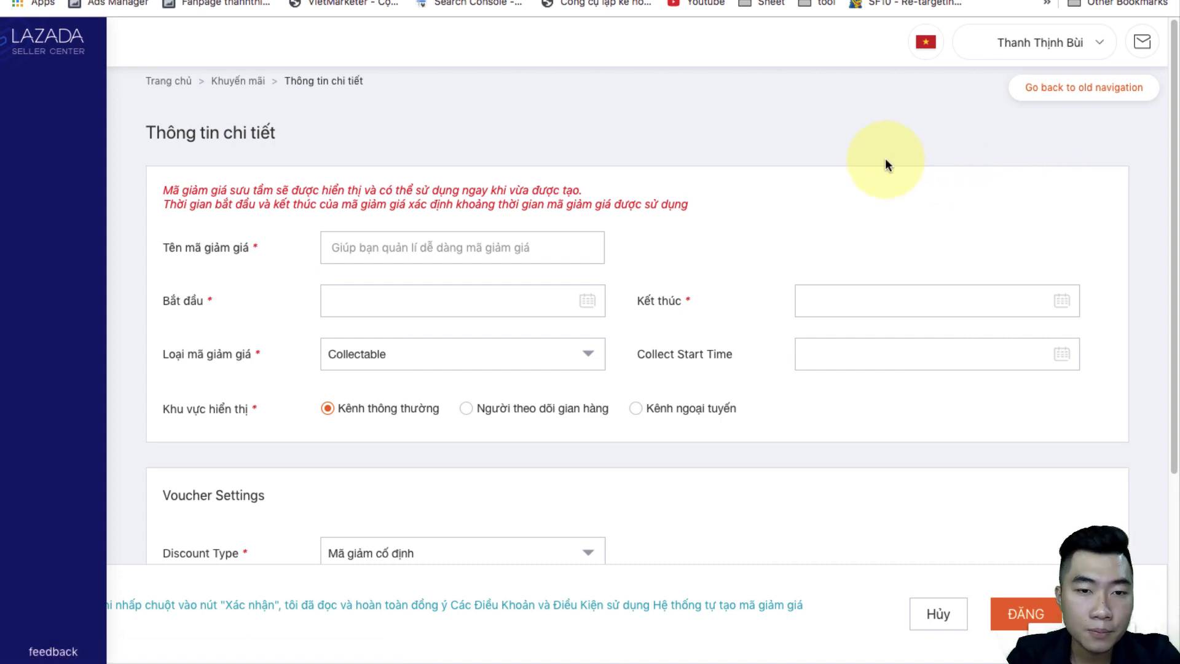
# - Name the voucher TET2020 and set its start date to 2019-10-31
pyautogui.click(527, 248)
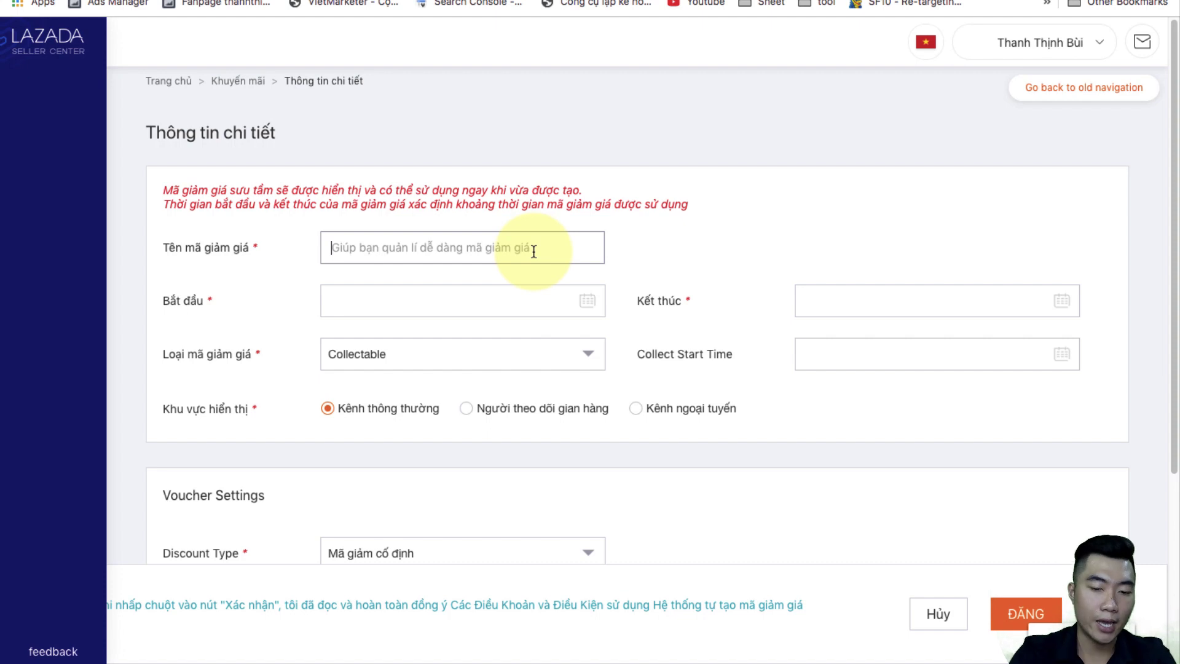
pyautogui.write('tet')
pyautogui.press('BackSpace')
pyautogui.press('BackSpace')
pyautogui.press('BackSpace')
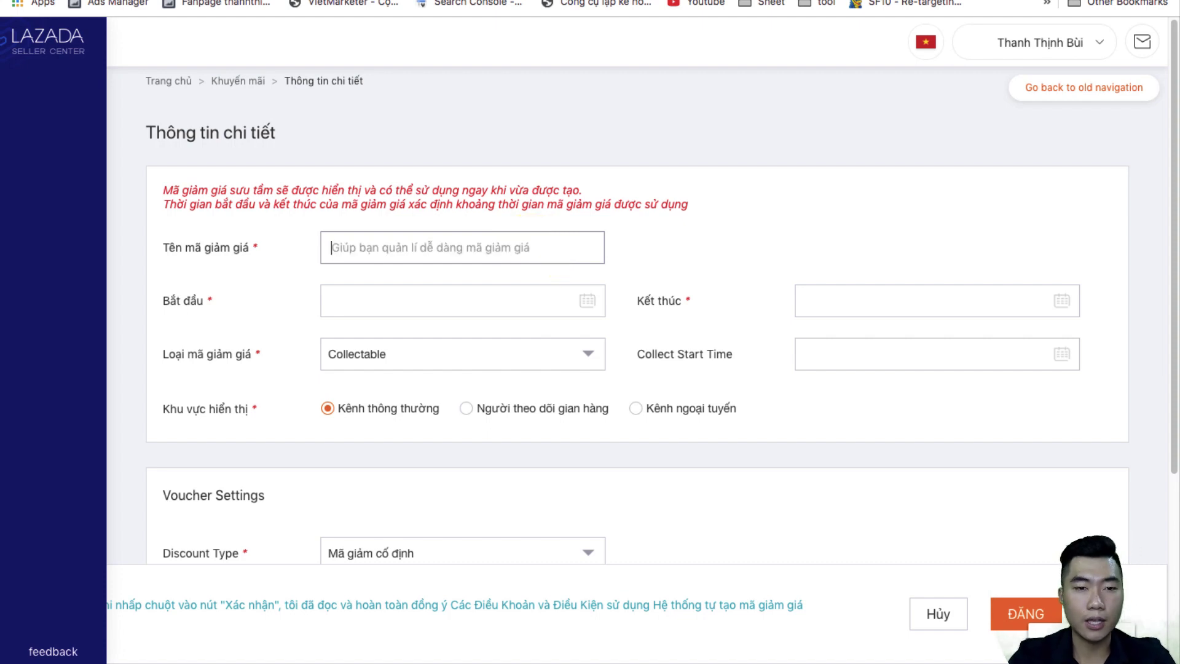
pyautogui.write('TET2020')
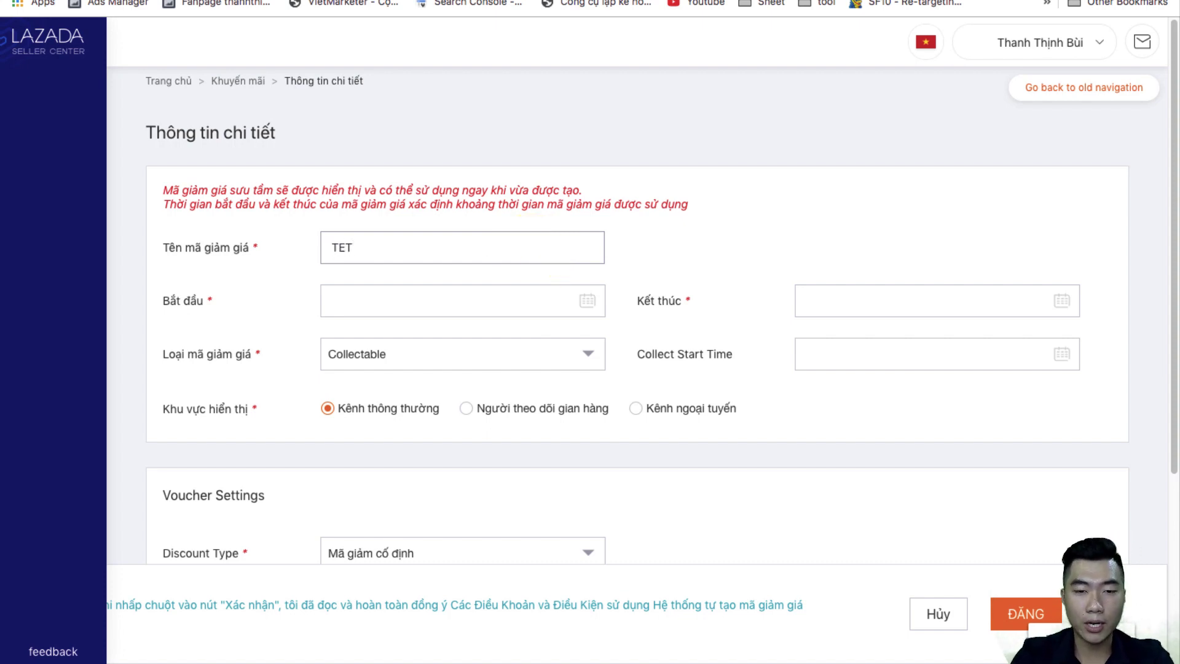
pyautogui.click(503, 312)
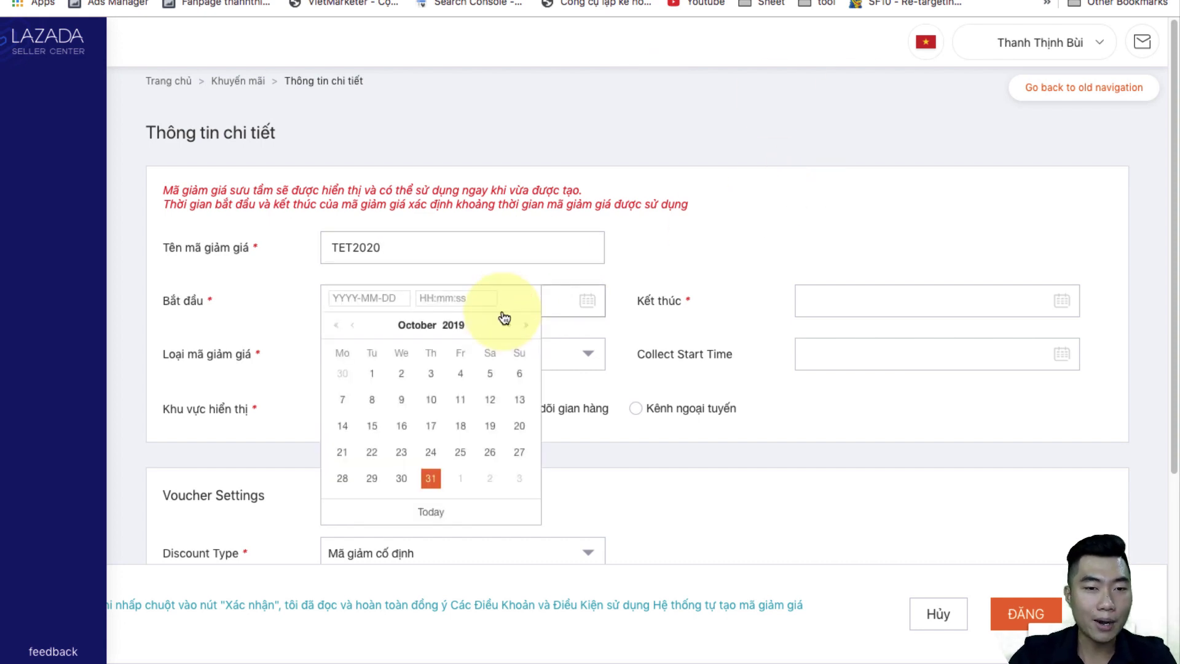
pyautogui.click(432, 481)
# - Set the end date to 2020-01-01 and keep the voucher type as Collectable
pyautogui.click(997, 302)
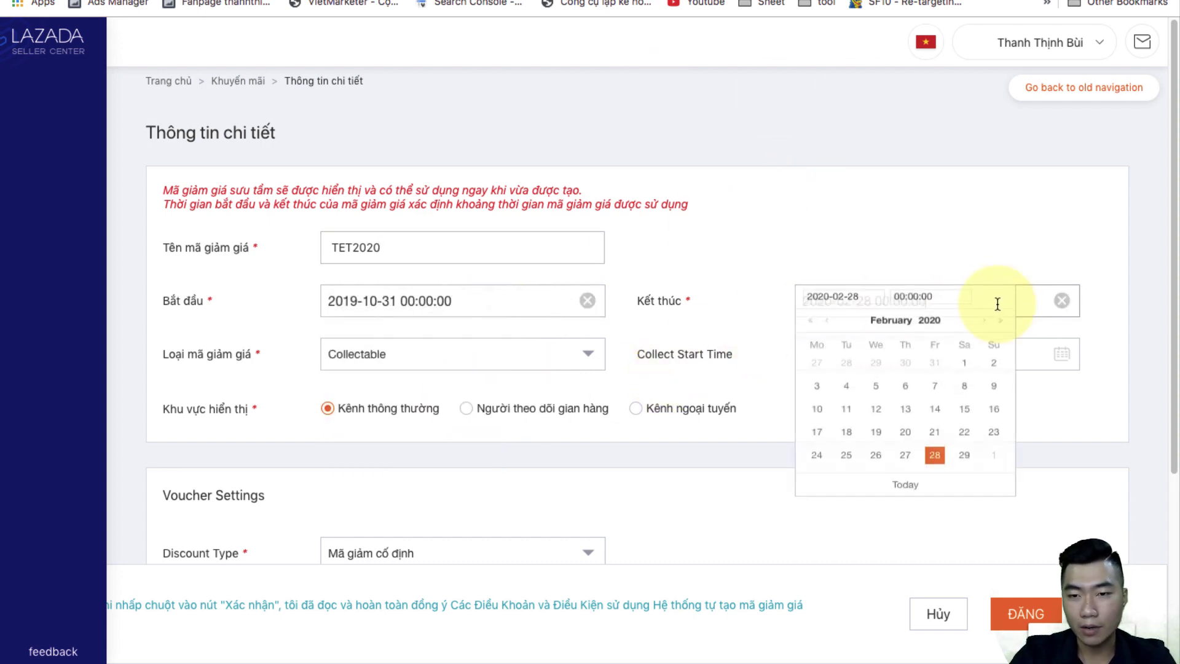
pyautogui.click(826, 327)
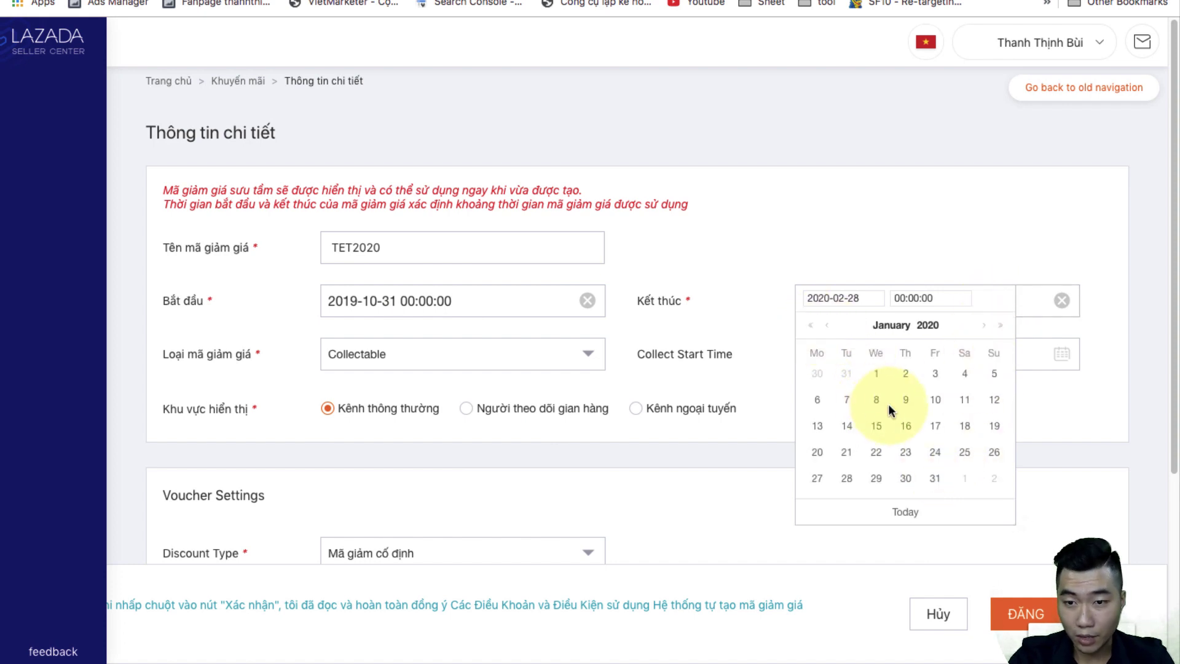
pyautogui.click(877, 373)
pyautogui.click(762, 245)
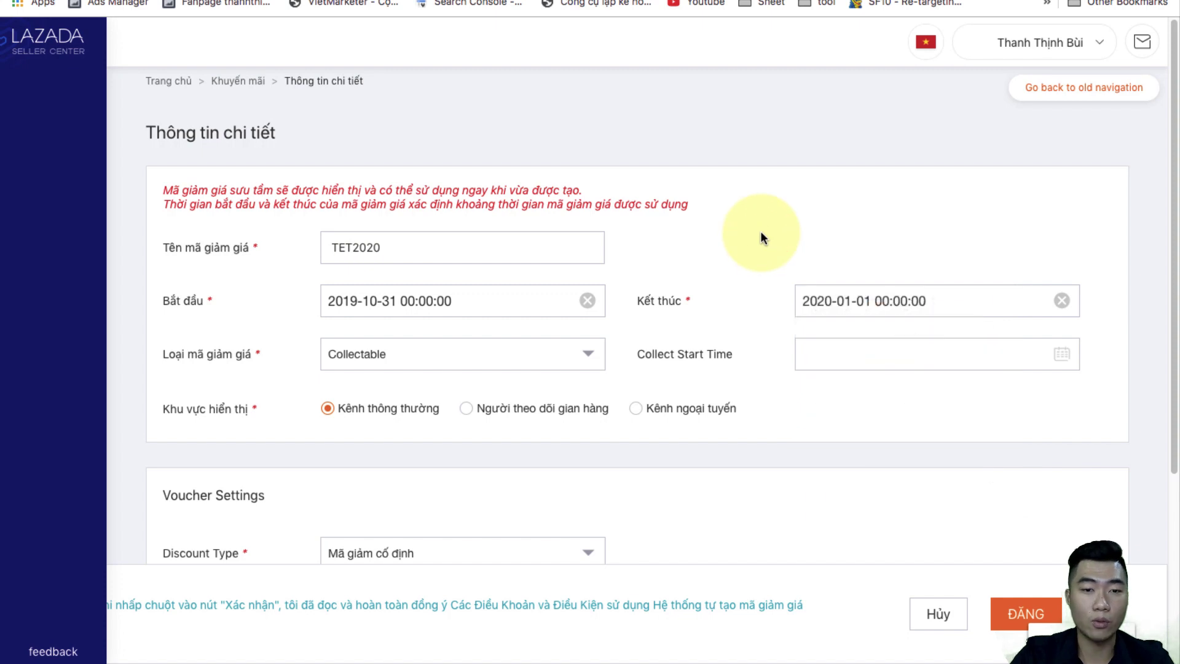
pyautogui.click(435, 364)
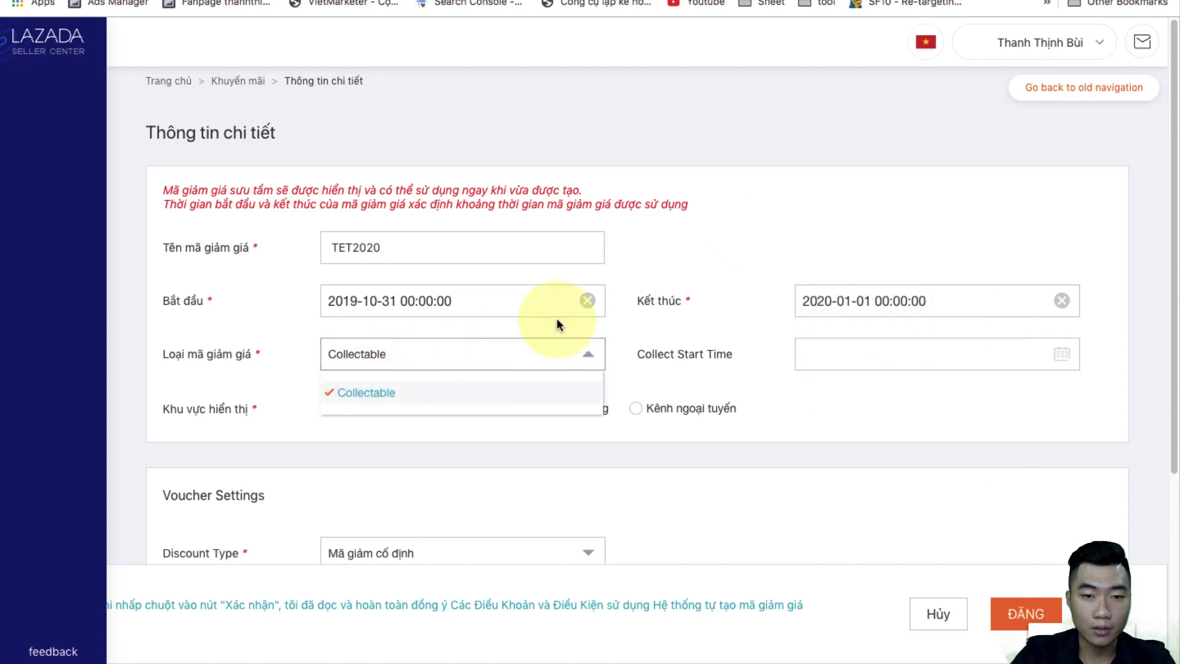
pyautogui.click(729, 195)
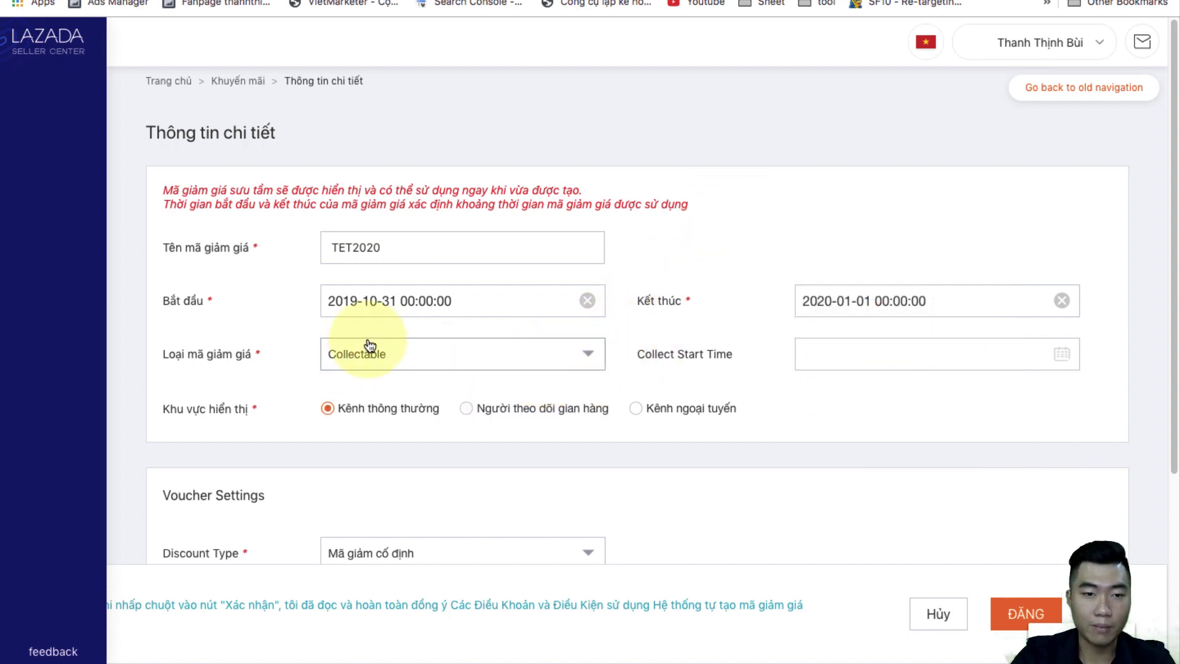
# - Change the Discount Type to 'Mã giảm giá theo phần trăm'
pyautogui.scroll(-3, 293, 371)
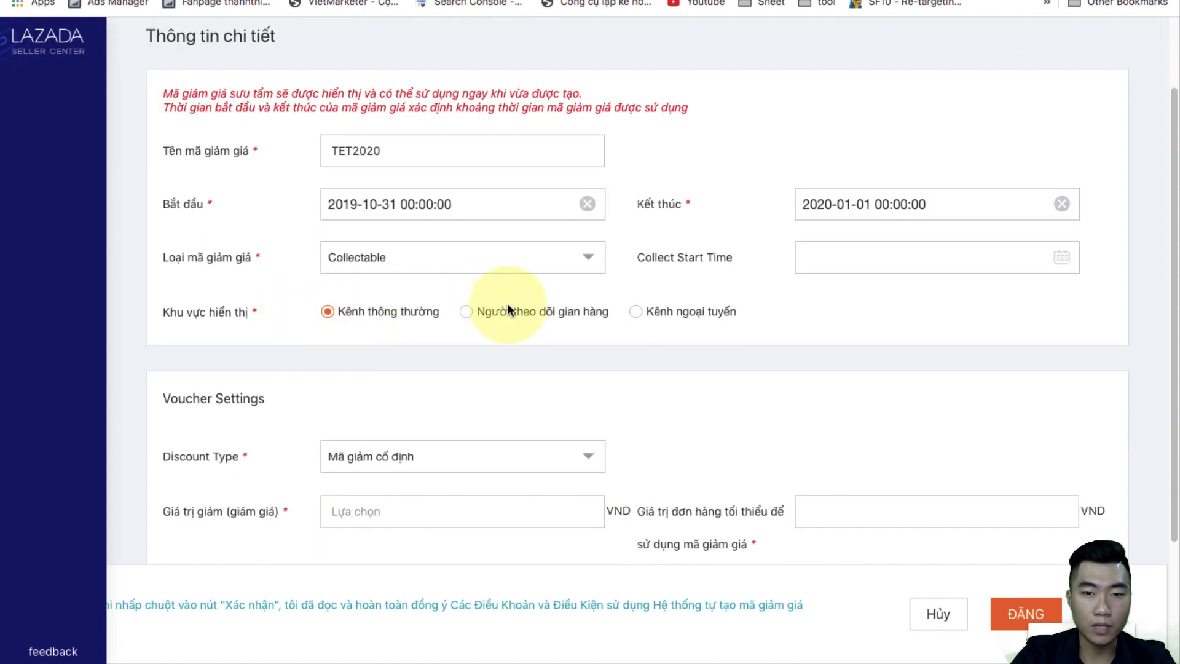
pyautogui.scroll(-5, 430, 326)
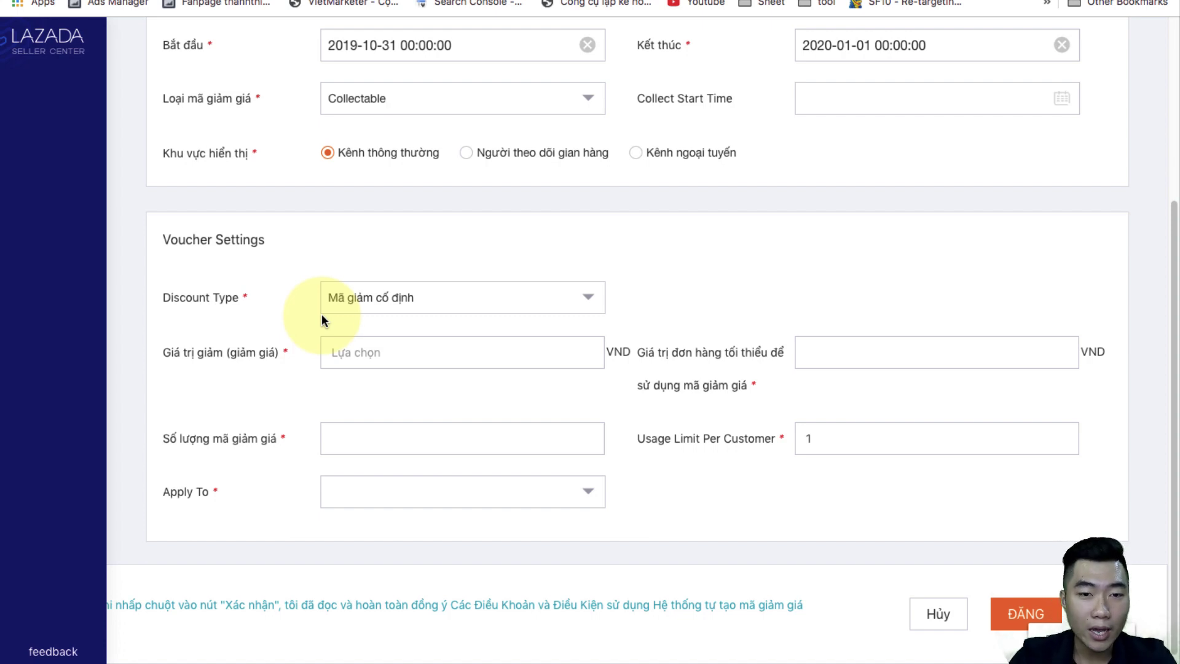
pyautogui.click(369, 298)
pyautogui.click(459, 261)
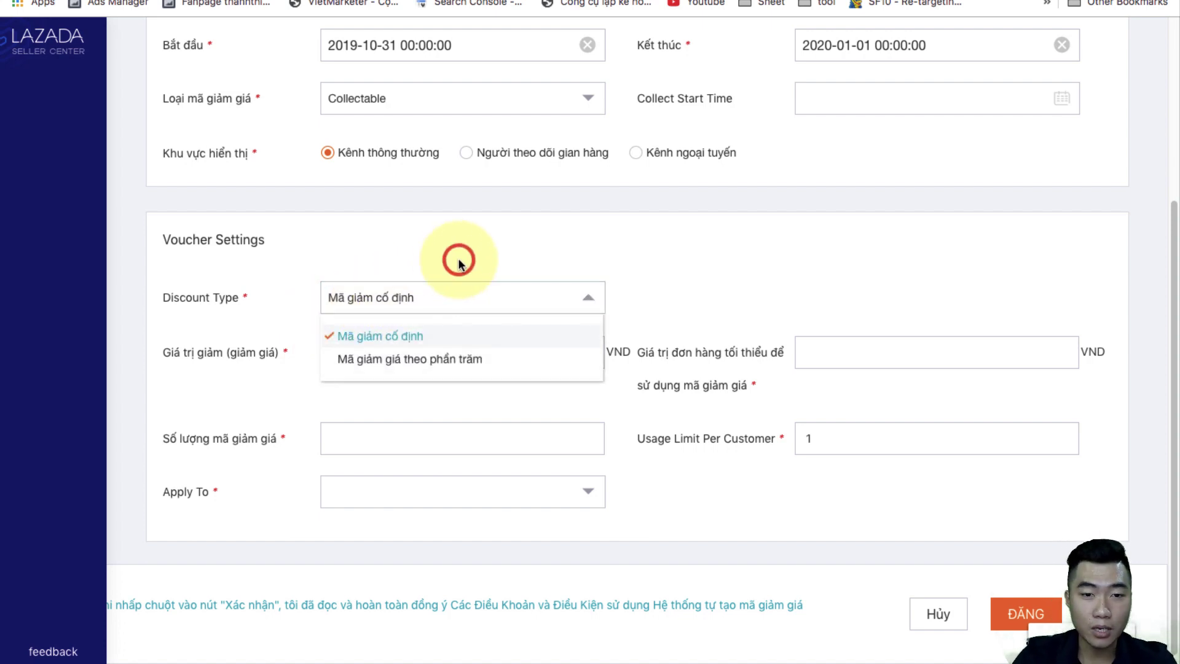
pyautogui.click(469, 297)
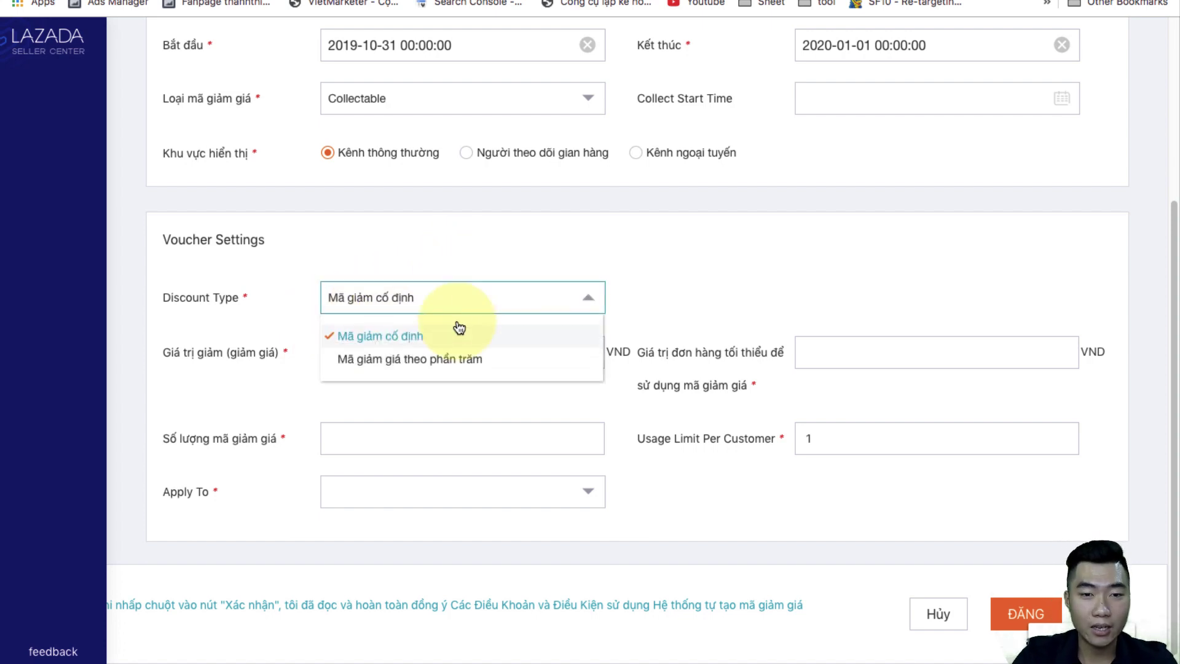
pyautogui.click(442, 361)
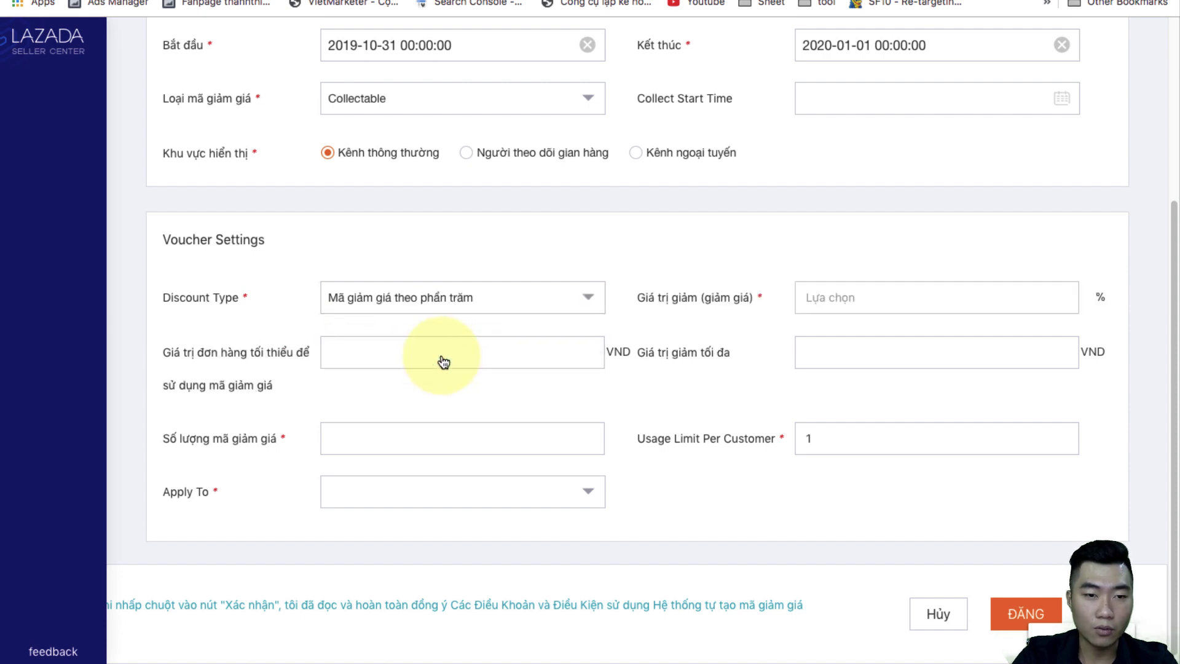
pyautogui.click(463, 301)
pyautogui.click(502, 250)
# - Enter 10% as the Giá trị giảm discount value
pyautogui.click(885, 300)
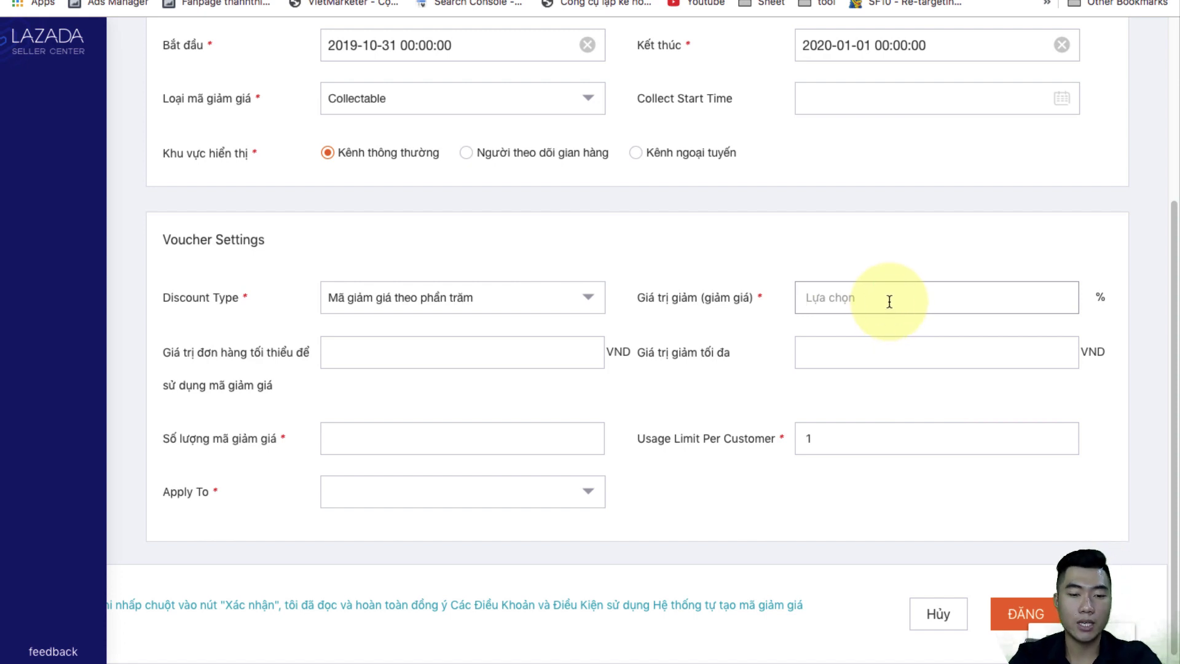
pyautogui.write('10%')
pyautogui.click(540, 358)
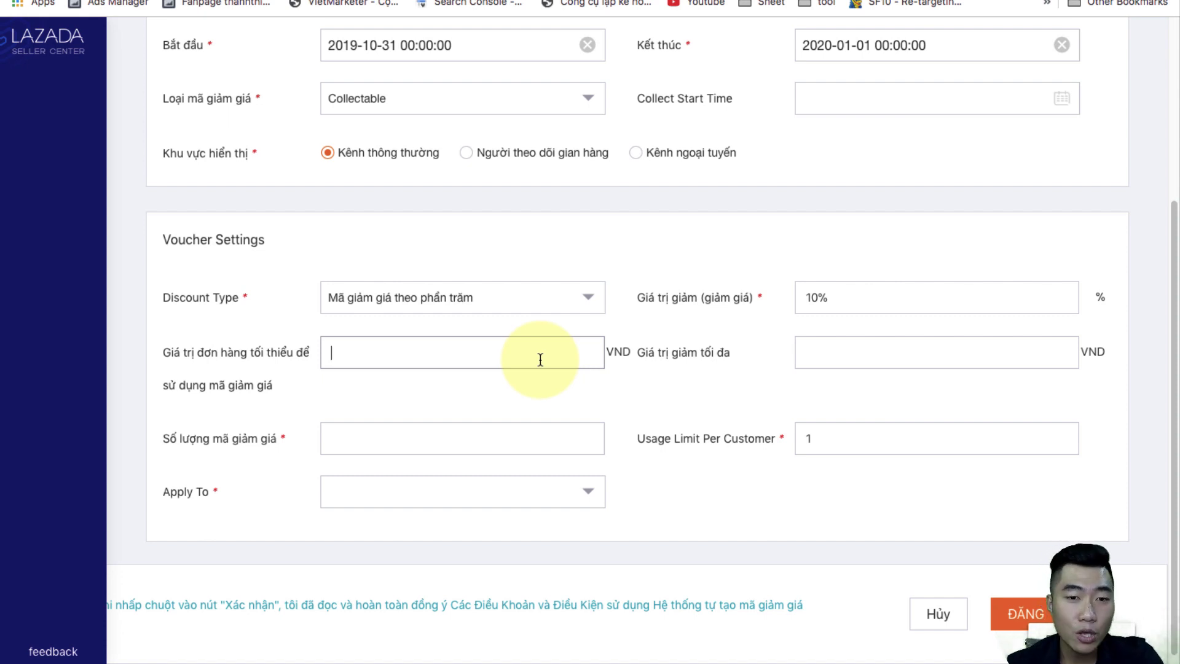
# - Set the minimum order value to 100000 VND and the maximum discount to 20000 VND
pyautogui.click(541, 360)
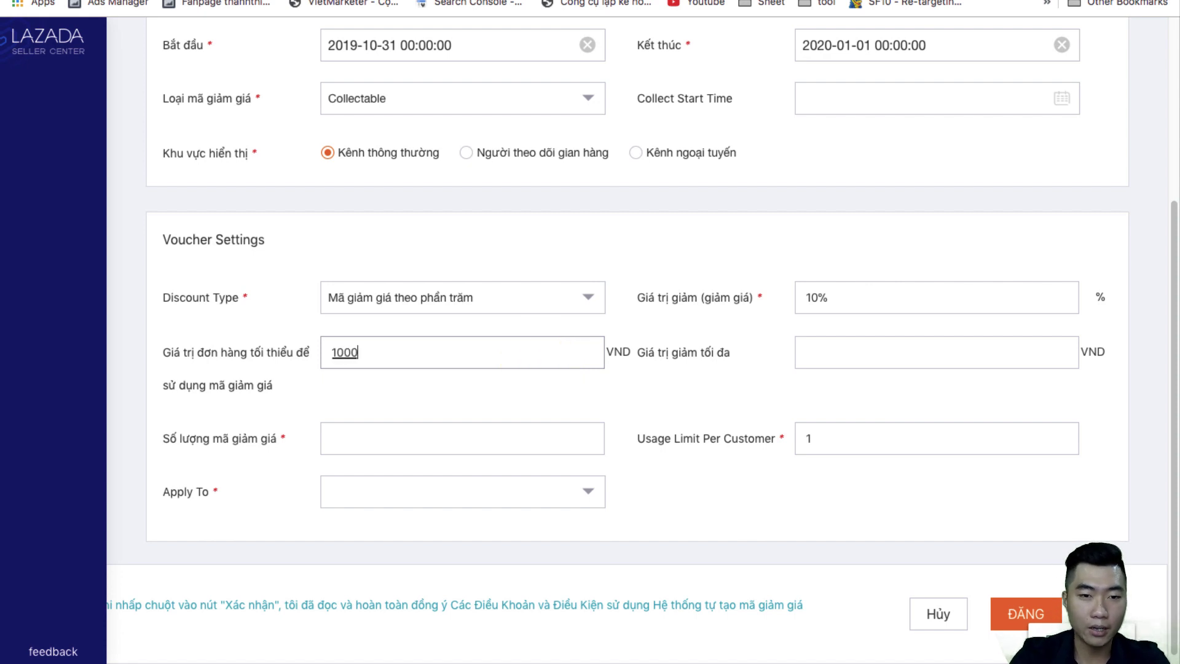
pyautogui.click(653, 267)
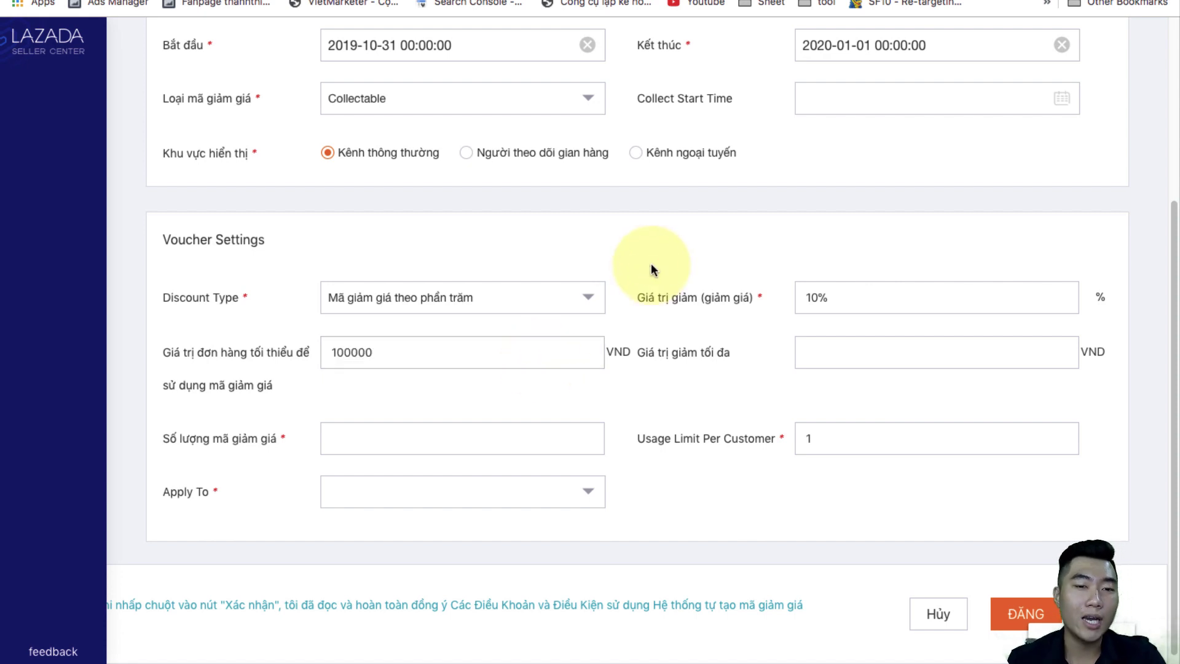
pyautogui.click(575, 337)
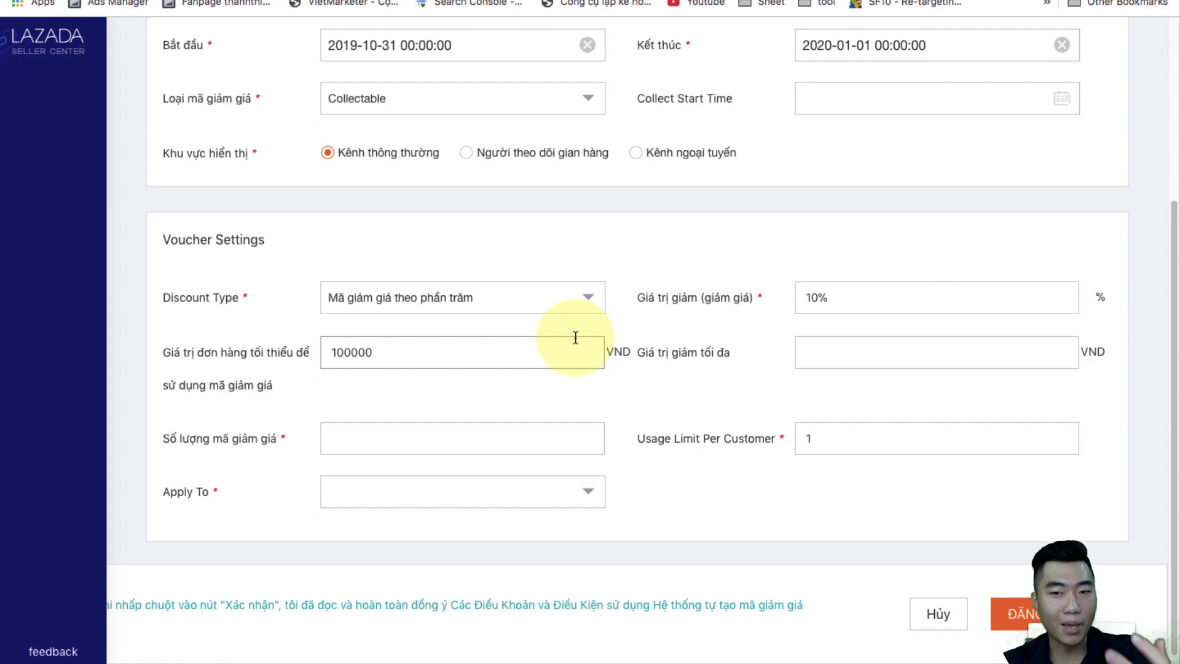
pyautogui.click(892, 298)
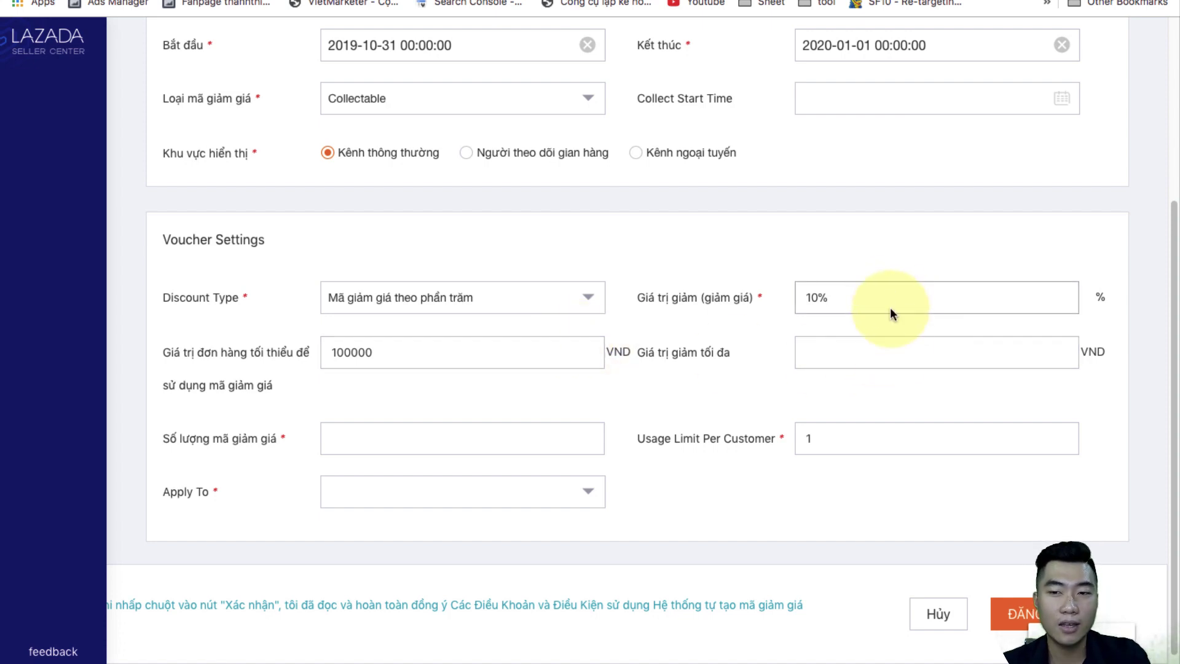
pyautogui.click(907, 366)
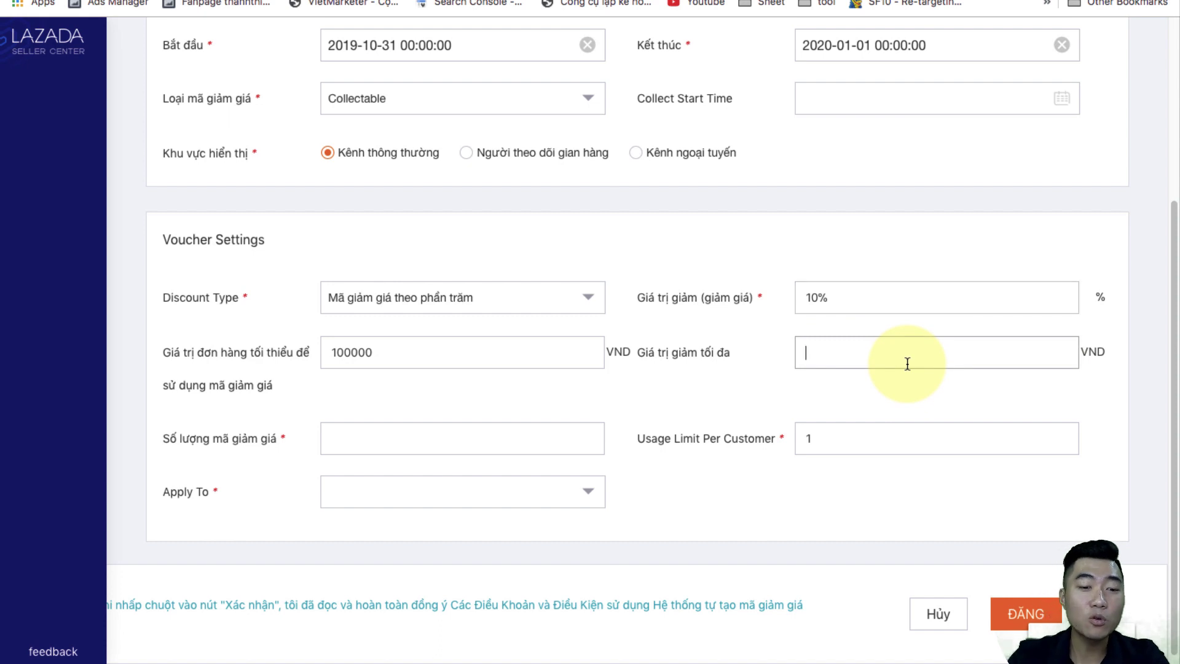
pyautogui.write('0000')
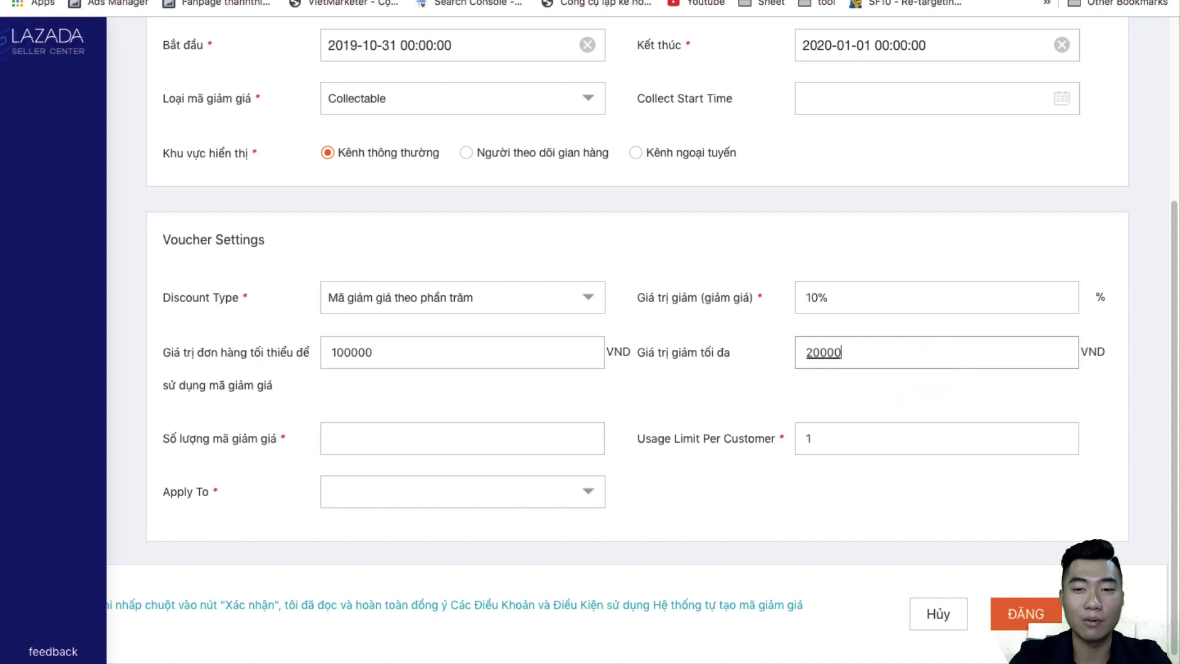
pyautogui.click(848, 253)
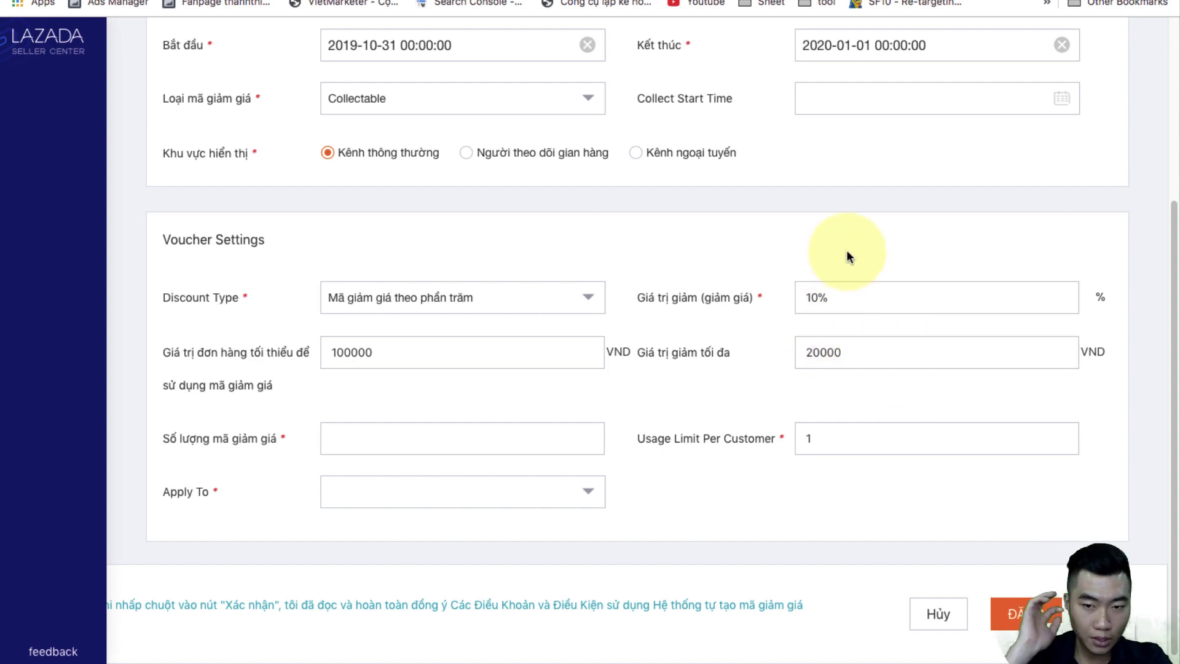
# - Issue 100 vouchers, keeping the per-customer usage limit at 1
pyautogui.click(515, 441)
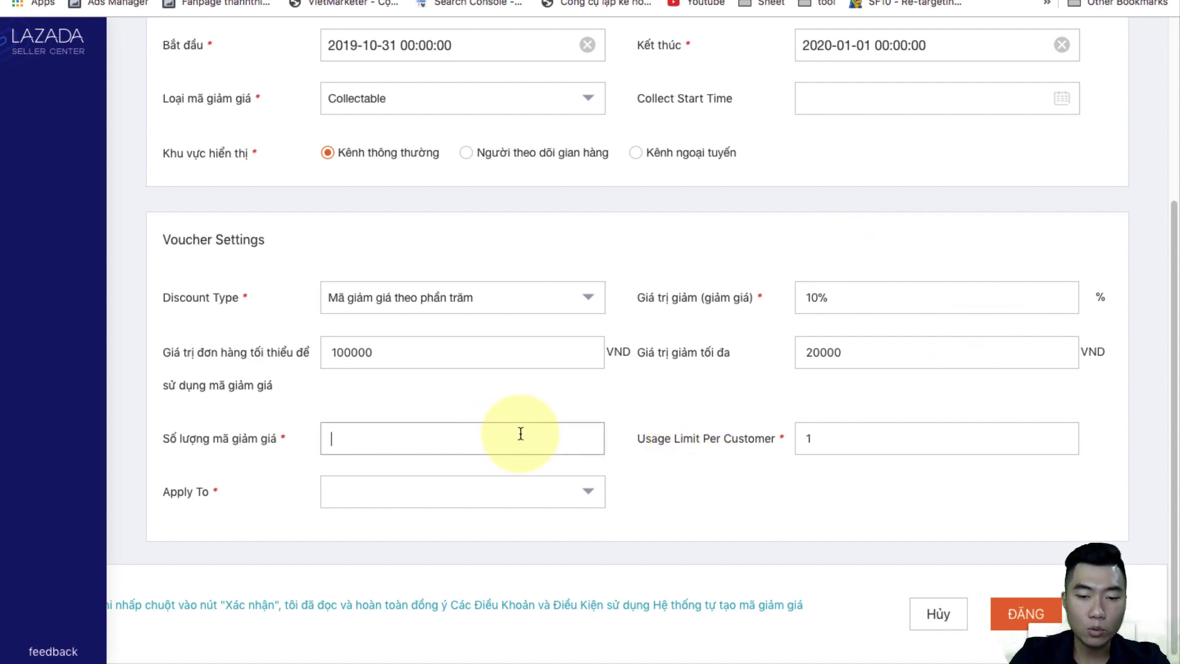
pyautogui.write('100')
pyautogui.click(799, 438)
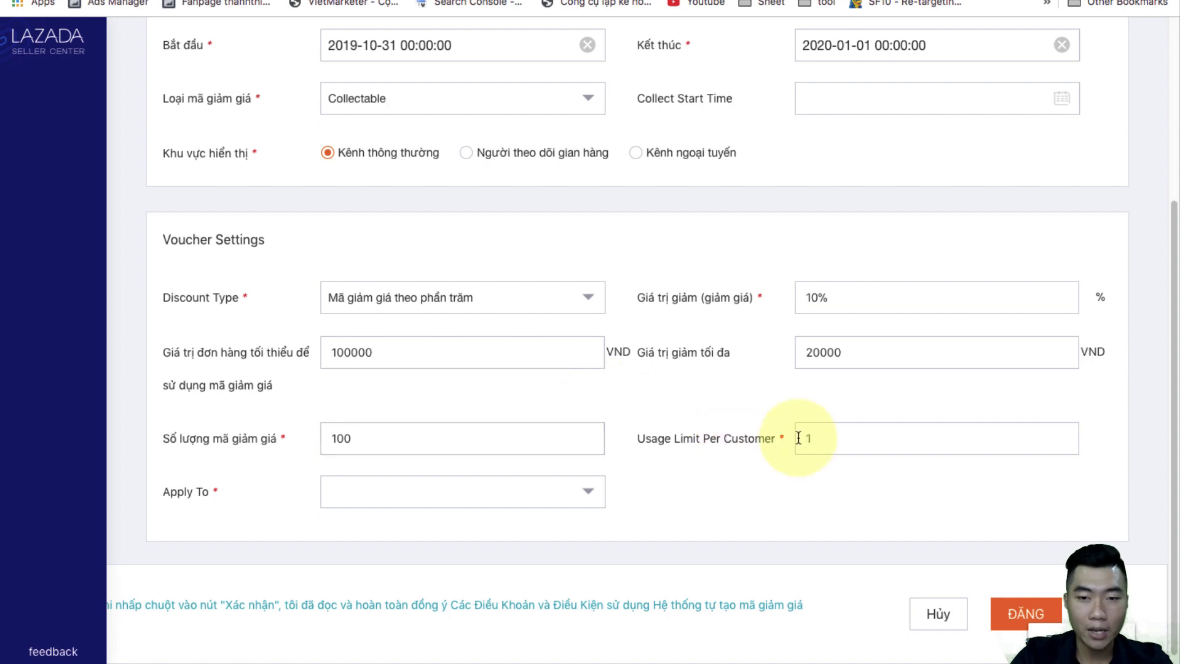
pyautogui.click(844, 439)
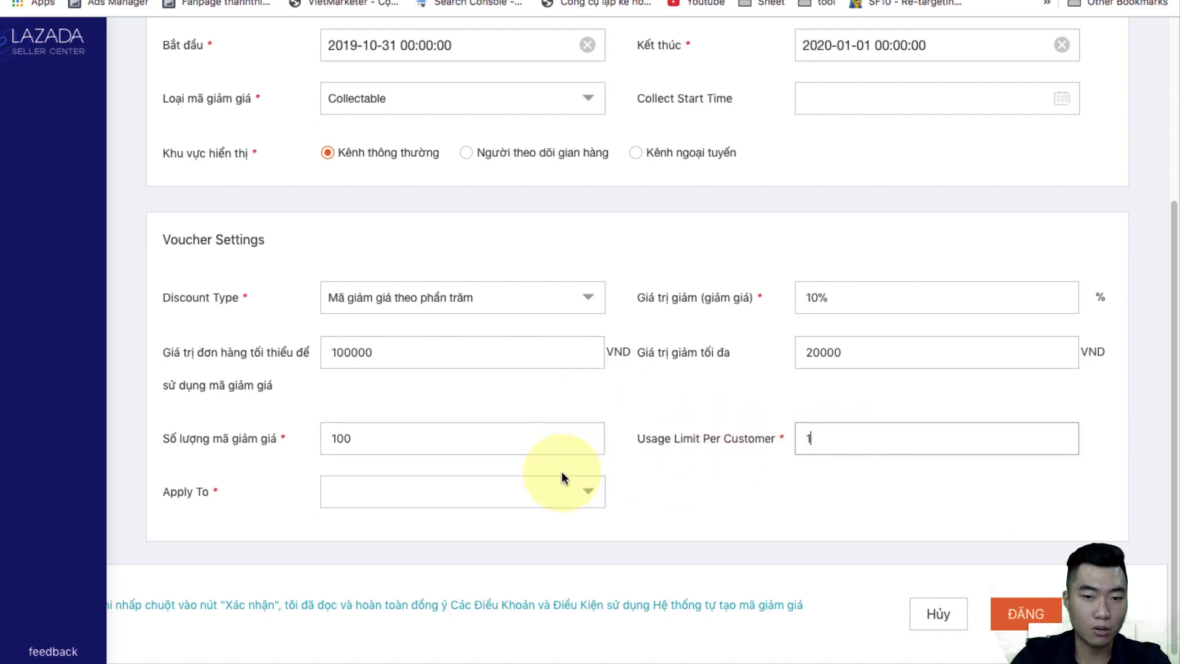
pyautogui.click(860, 446)
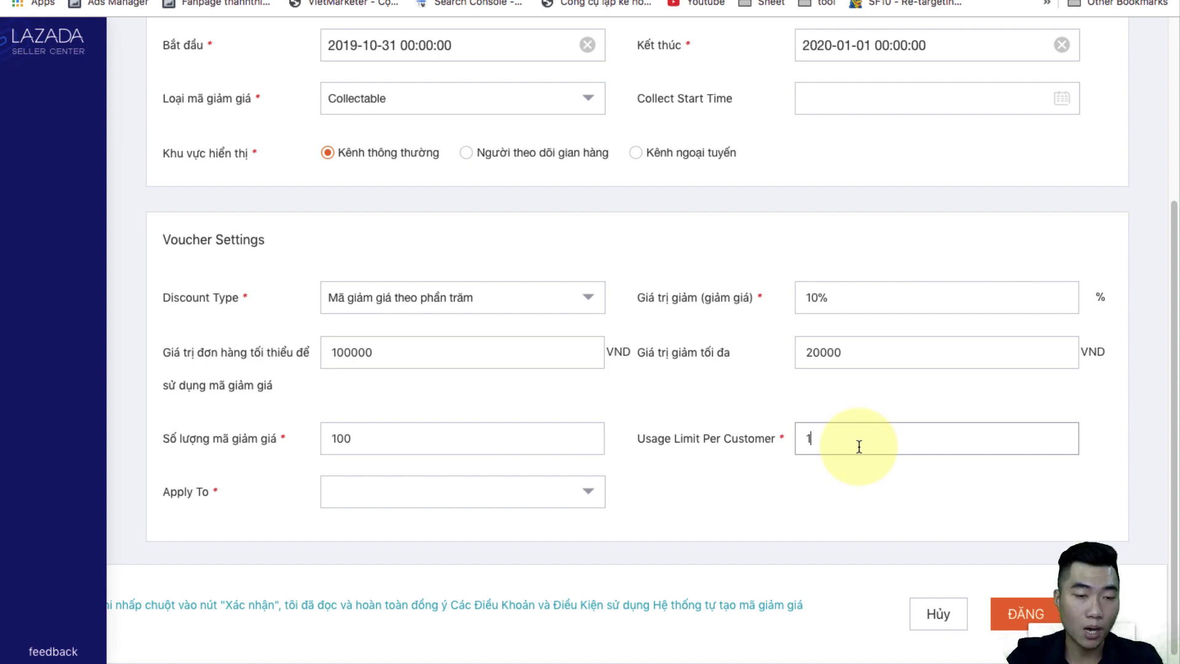
pyautogui.click(507, 501)
pyautogui.click(730, 514)
pyautogui.click(357, 501)
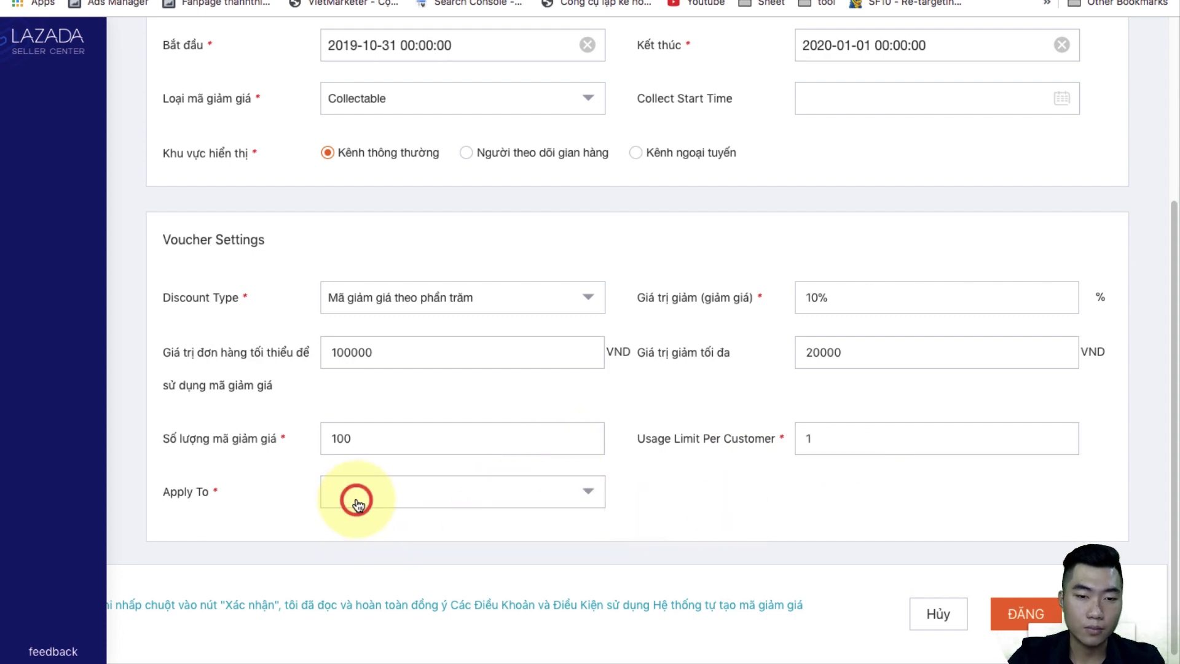
# - Apply the voucher to Shop and submit it with ĐĂNG, which returns a parseDecimal error
pyautogui.click(369, 528)
pyautogui.scroll(-1, 699, 492)
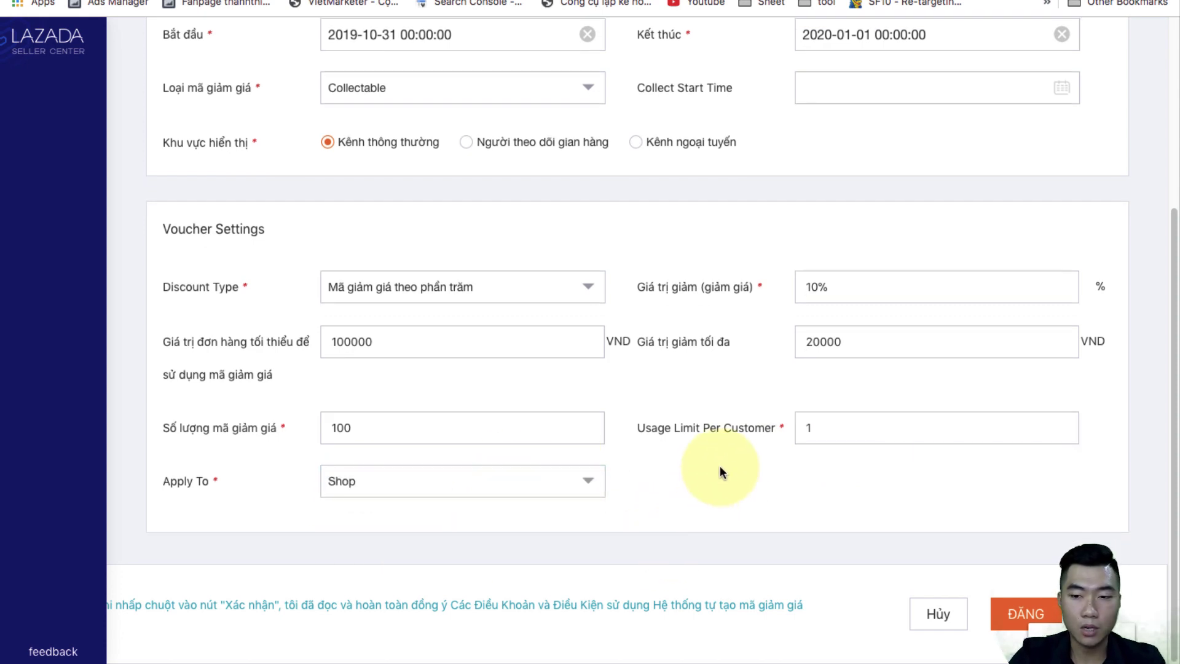
pyautogui.click(1026, 613)
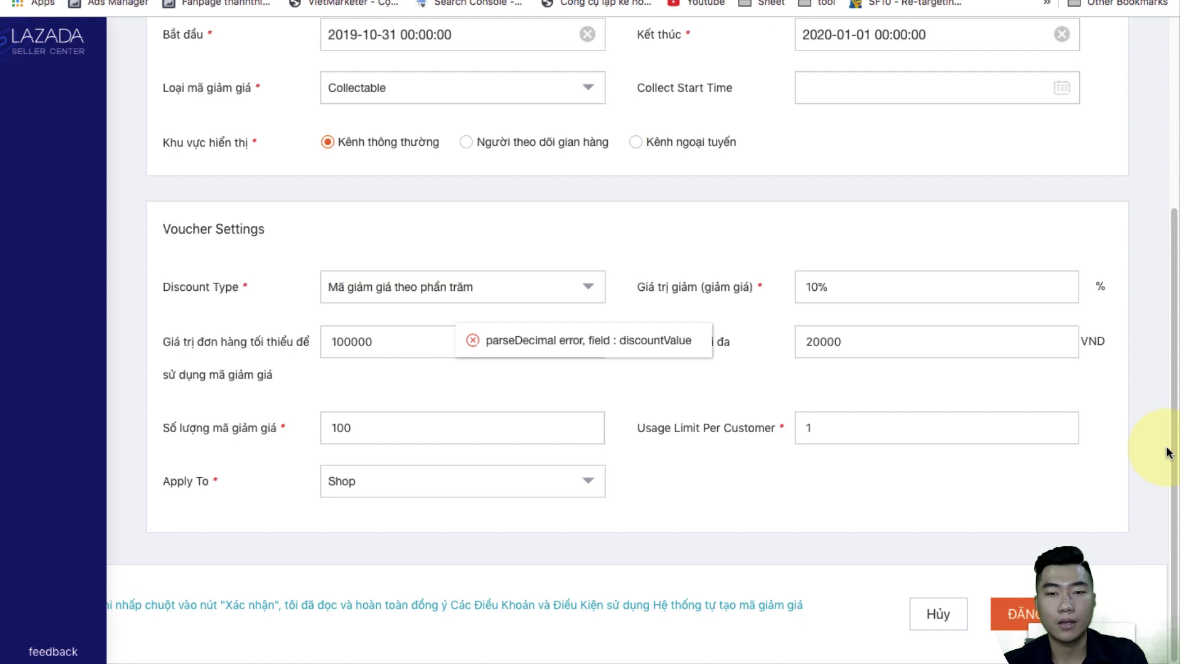
pyautogui.scroll(2, 698, 353)
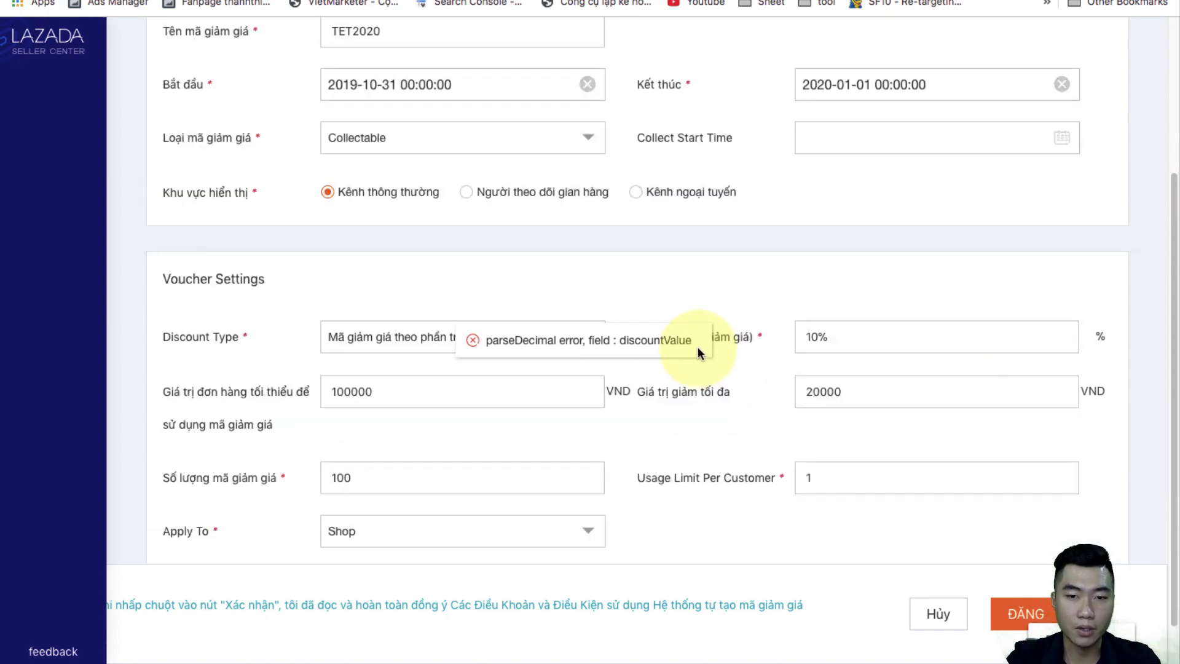
pyautogui.scroll(4, 713, 320)
pyautogui.scroll(-1, 776, 359)
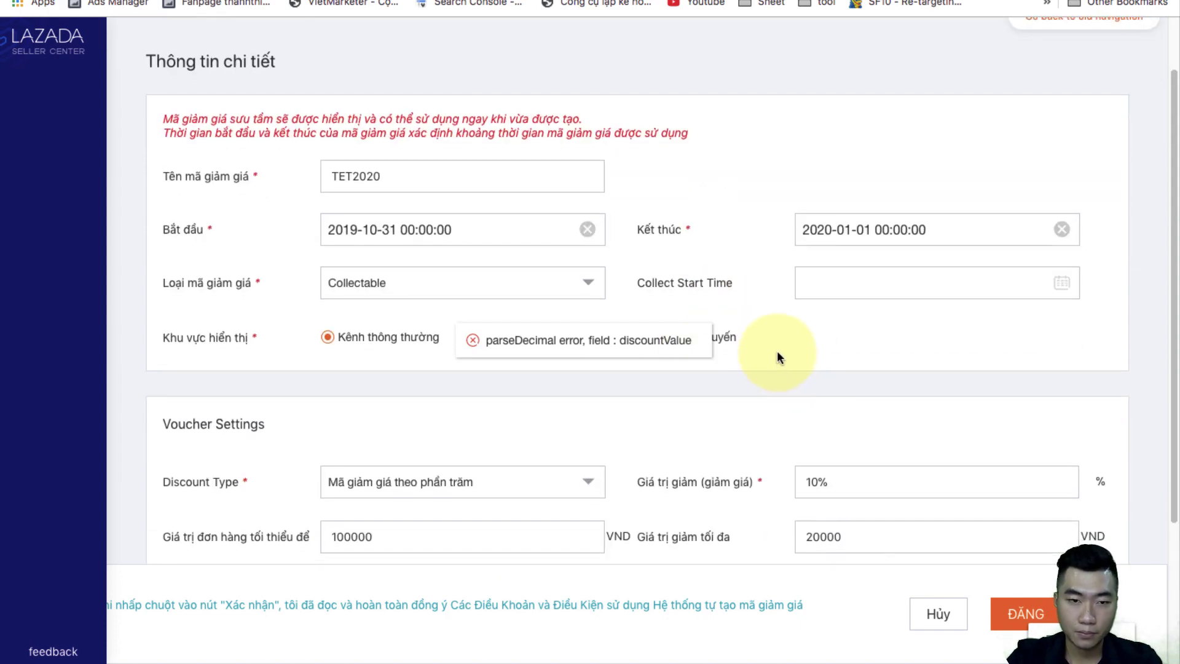
pyautogui.scroll(-5, 778, 353)
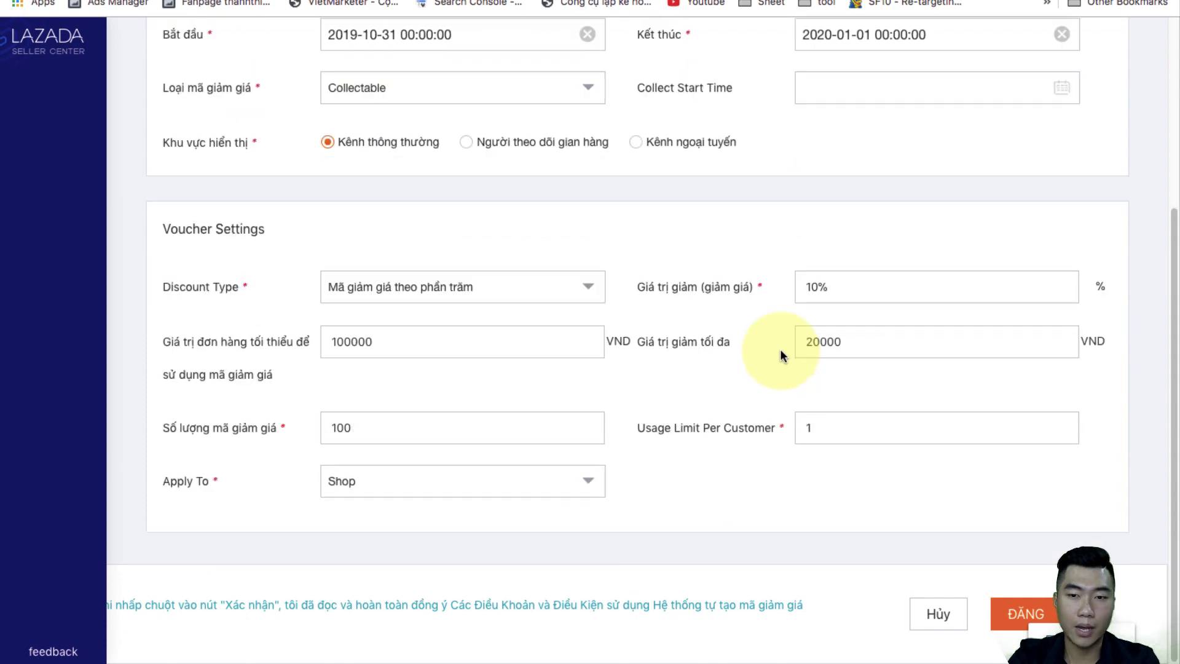
pyautogui.scroll(5, 780, 348)
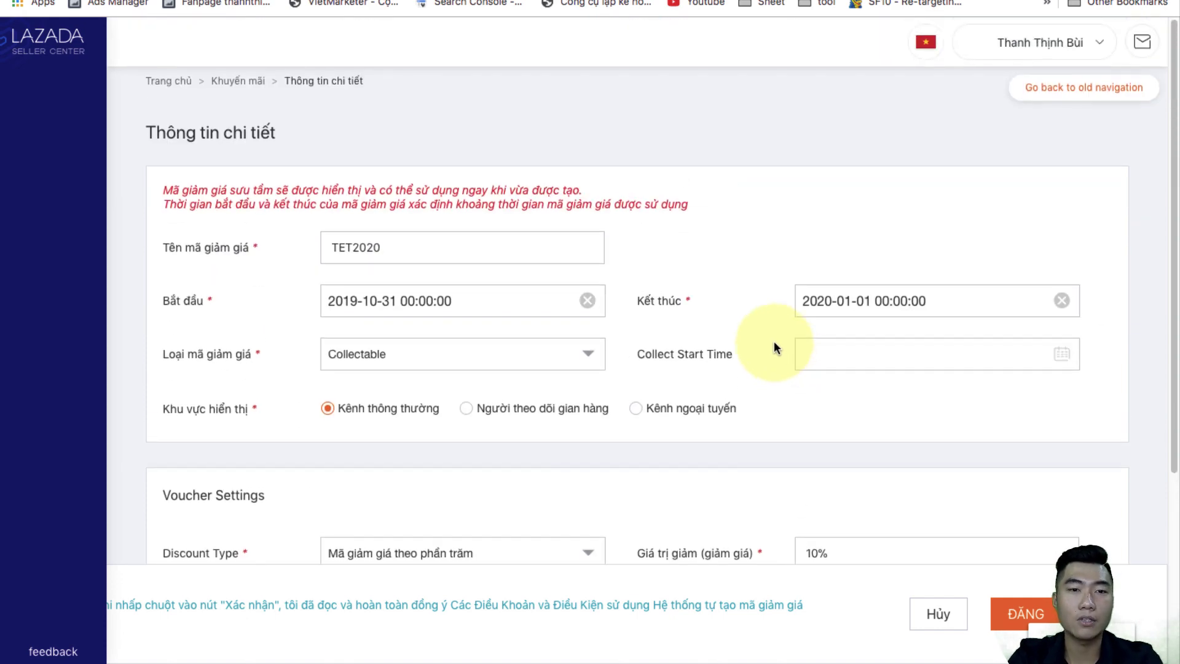
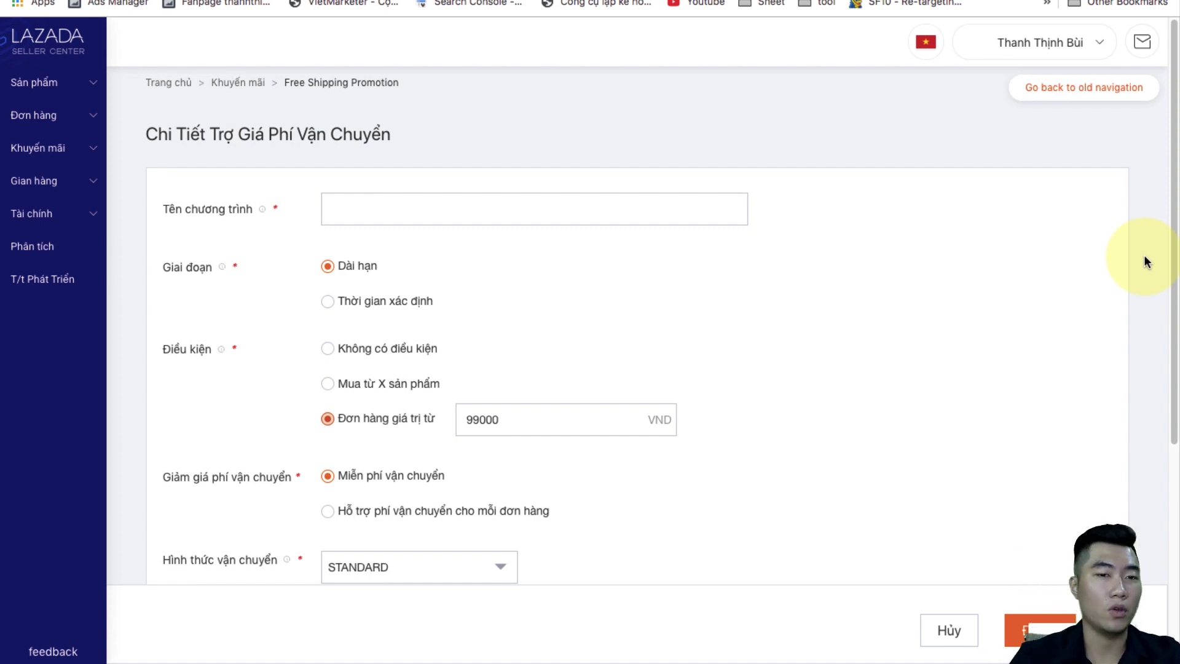
# - Under Khuyến mãi, enter 'Freeship tết 2020' as the new free-shipping promotion's name
pyautogui.click(77, 155)
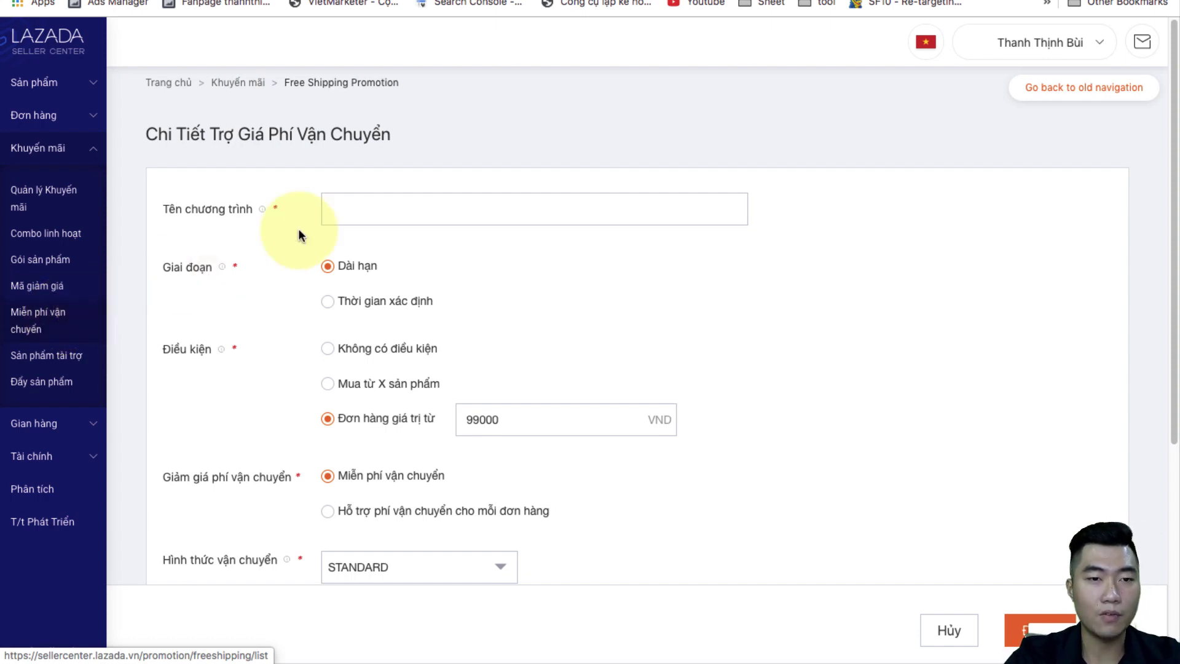
pyautogui.click(271, 154)
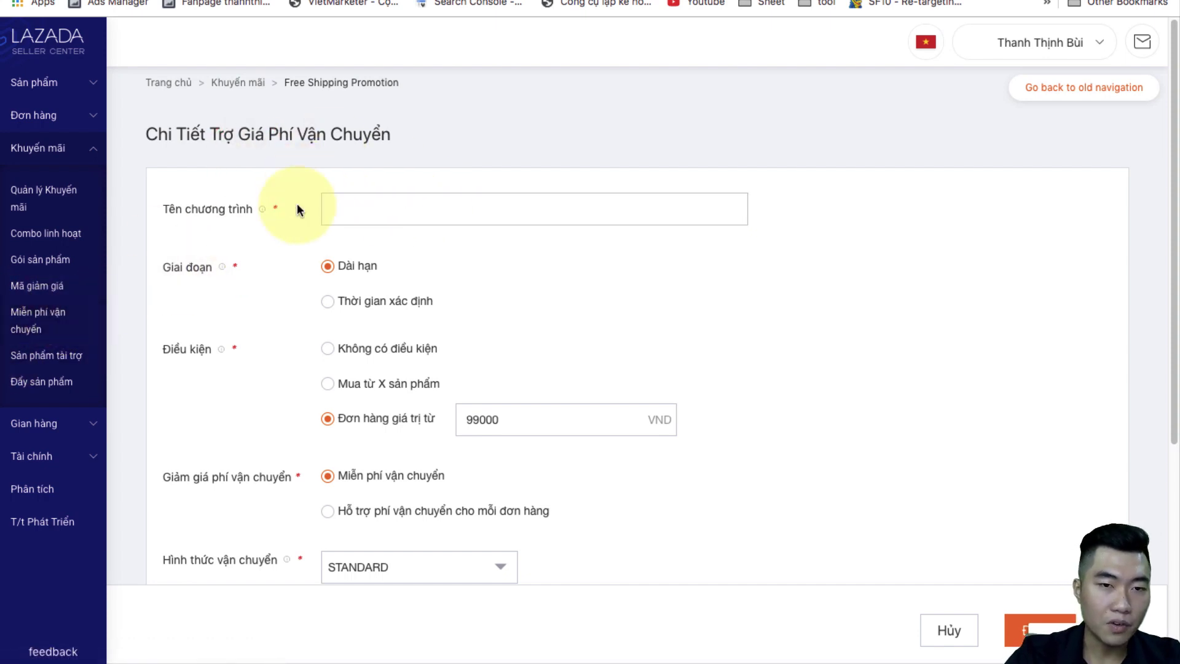
pyautogui.click(391, 213)
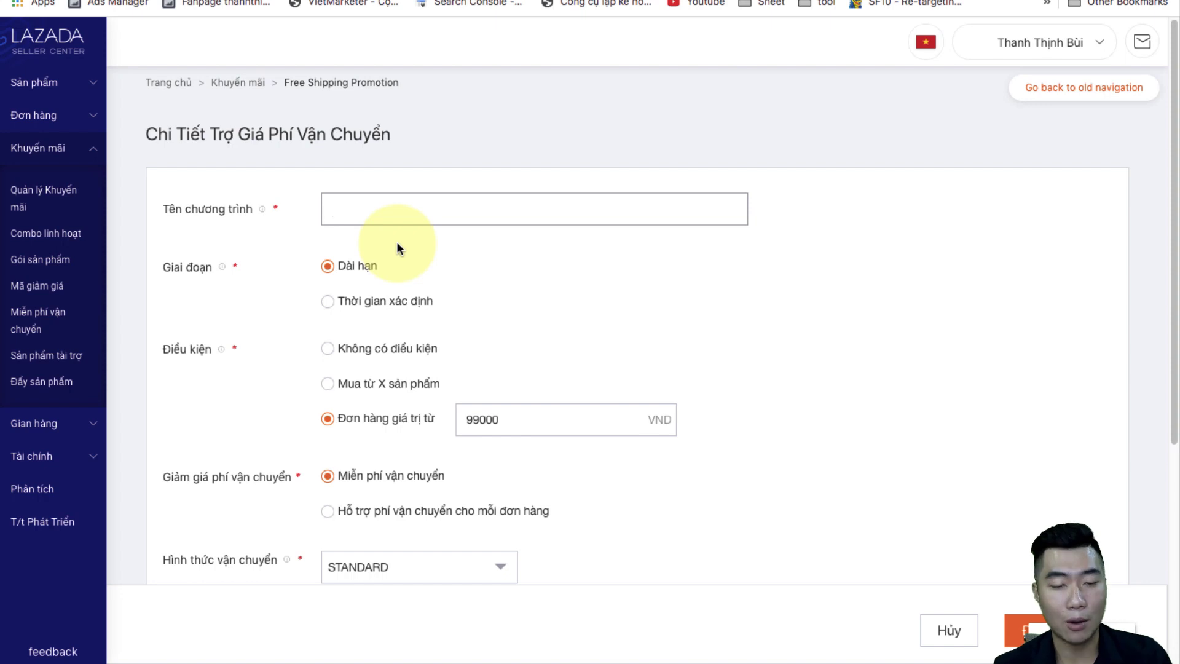
pyautogui.write('F')
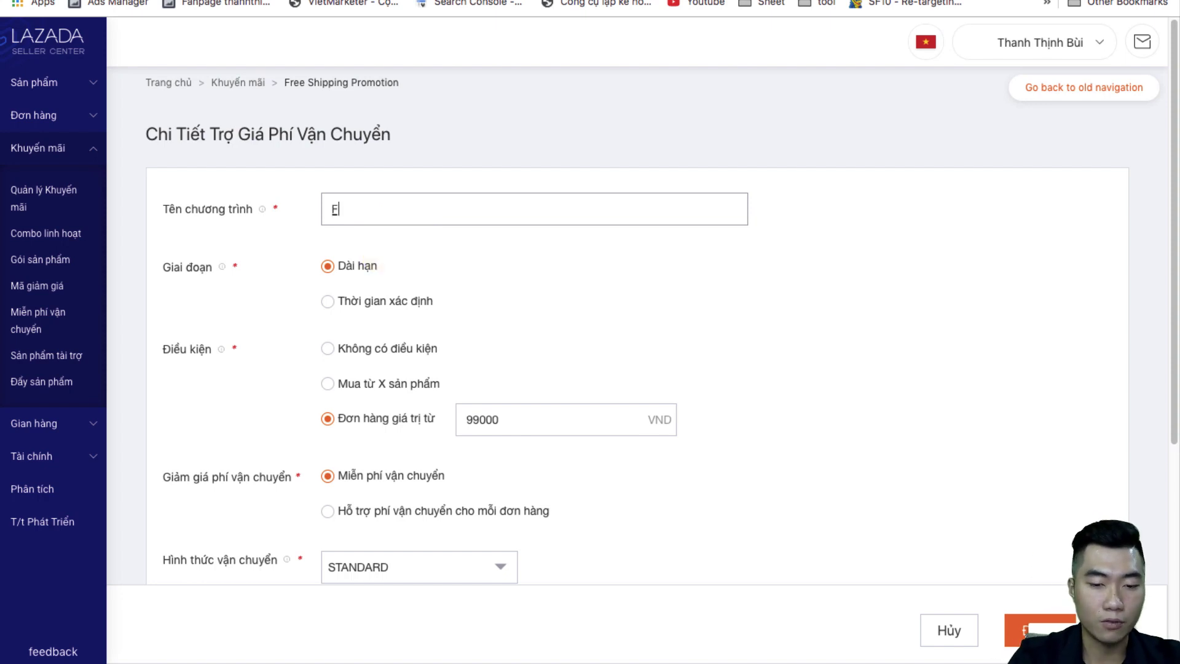
pyautogui.write('reeship')
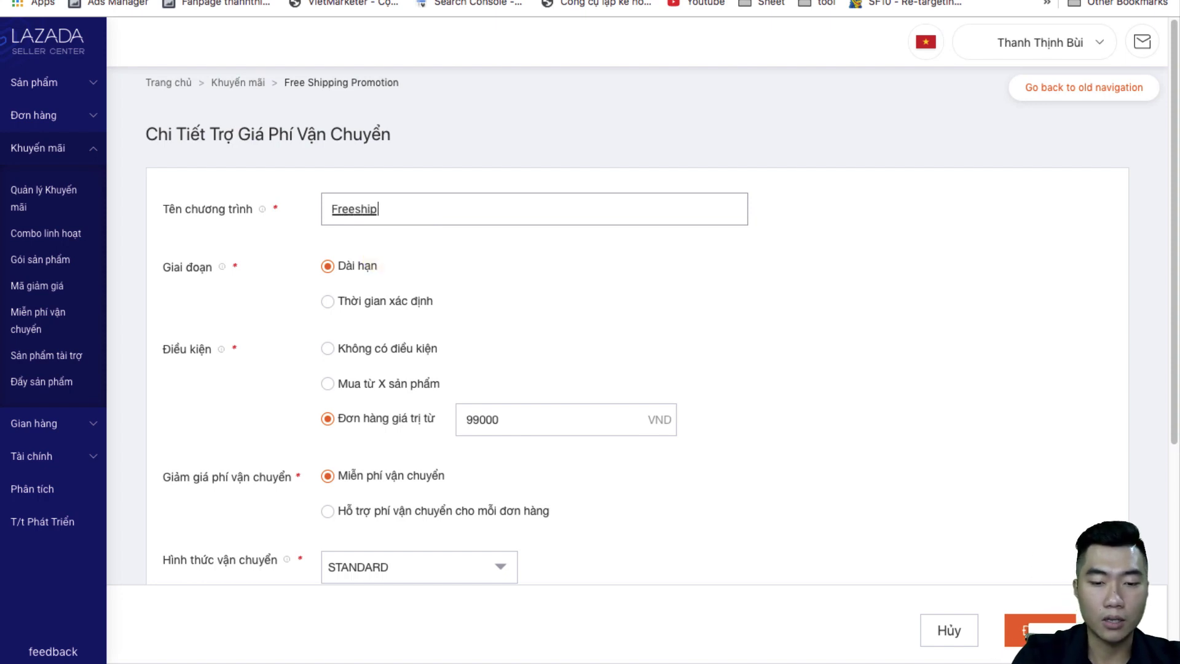
pyautogui.write(' tet 201')
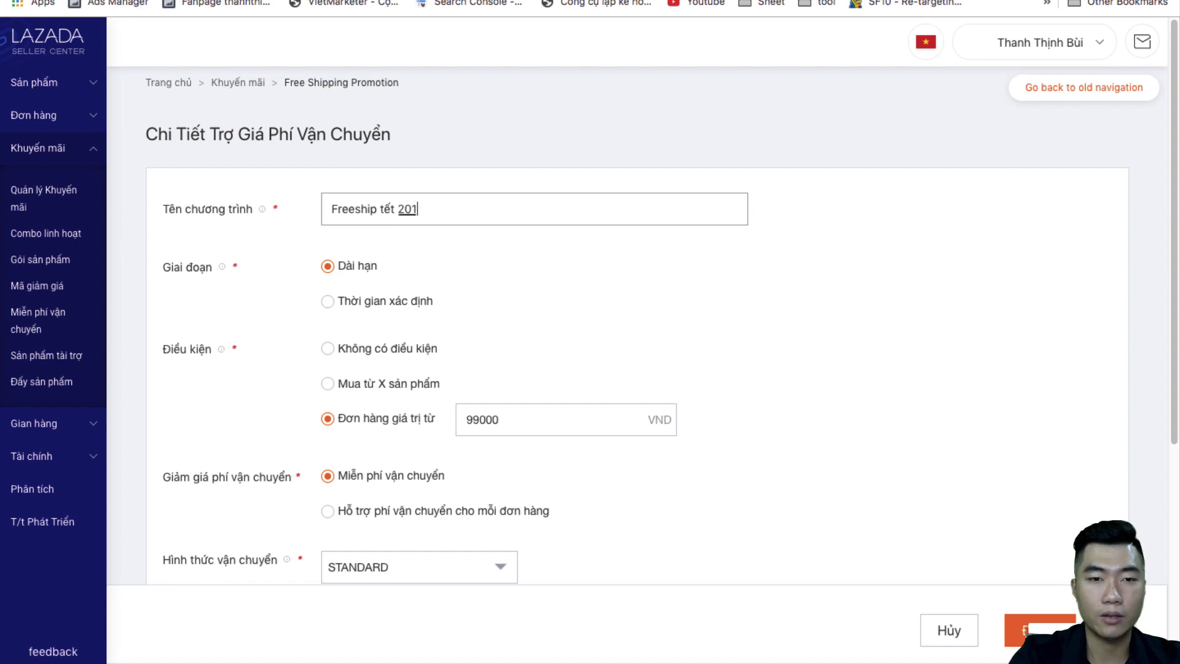
pyautogui.write('0')
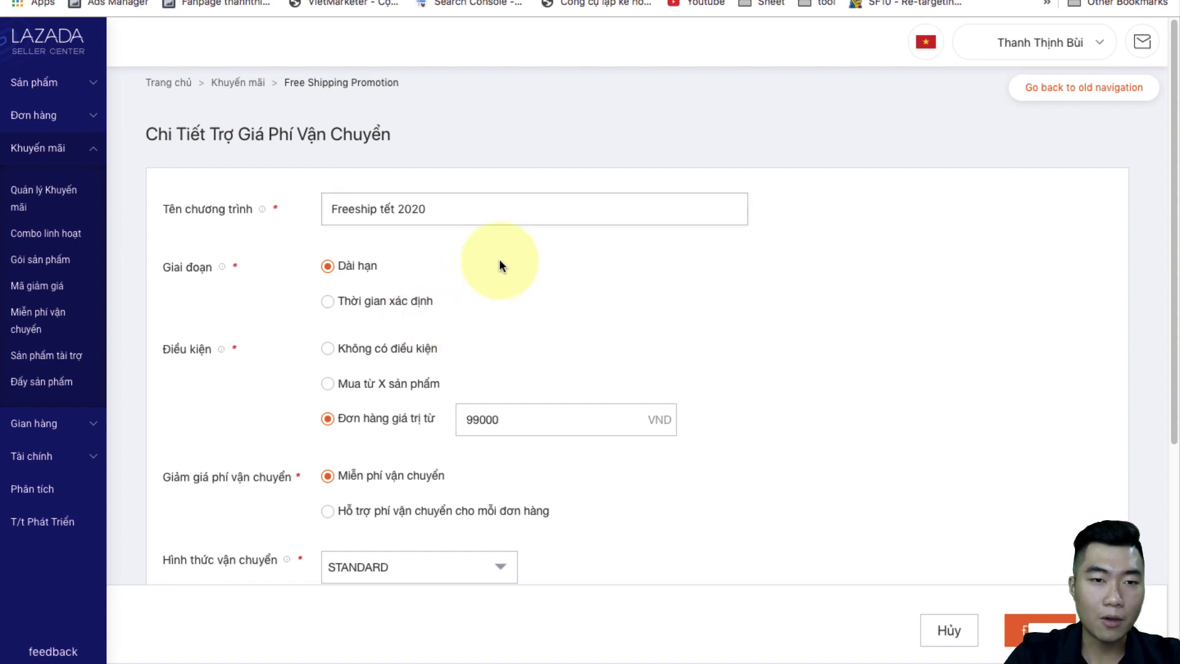
pyautogui.moveTo(216, 267)
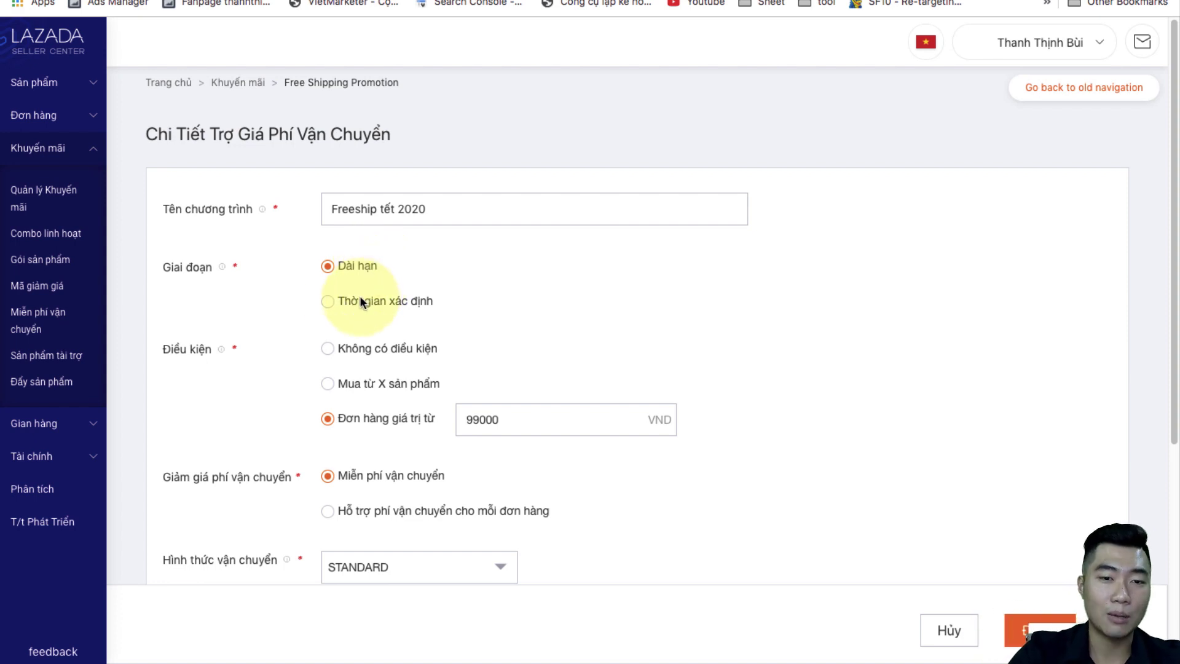
pyautogui.click(328, 301)
pyautogui.click(532, 311)
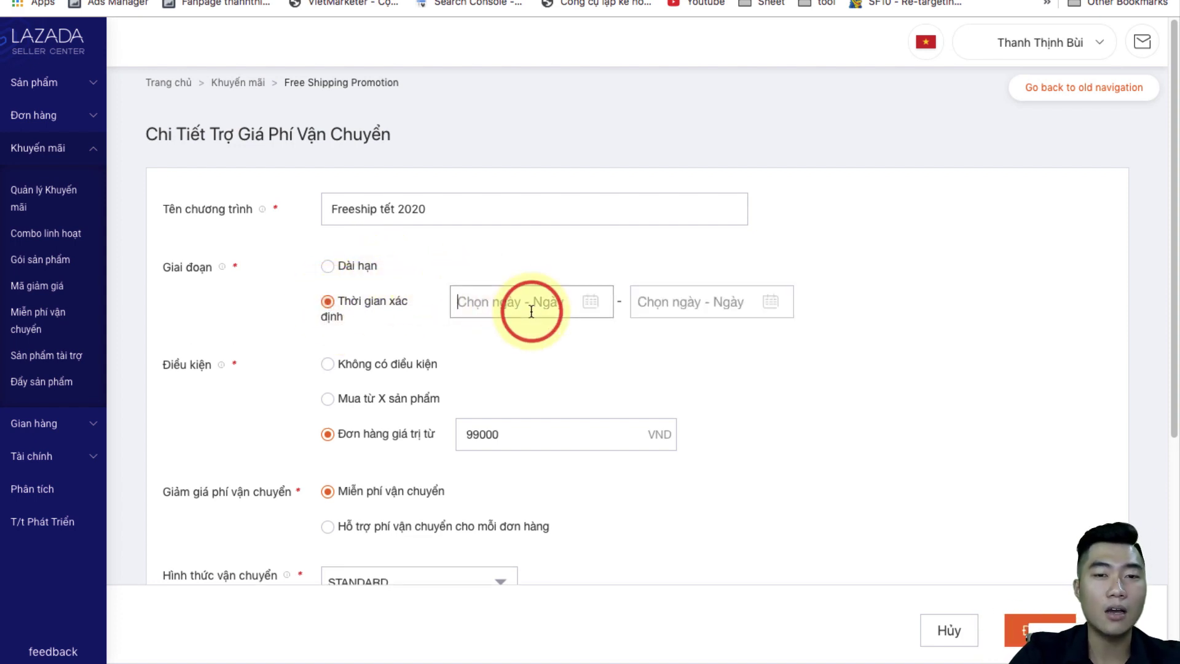
pyautogui.click(691, 300)
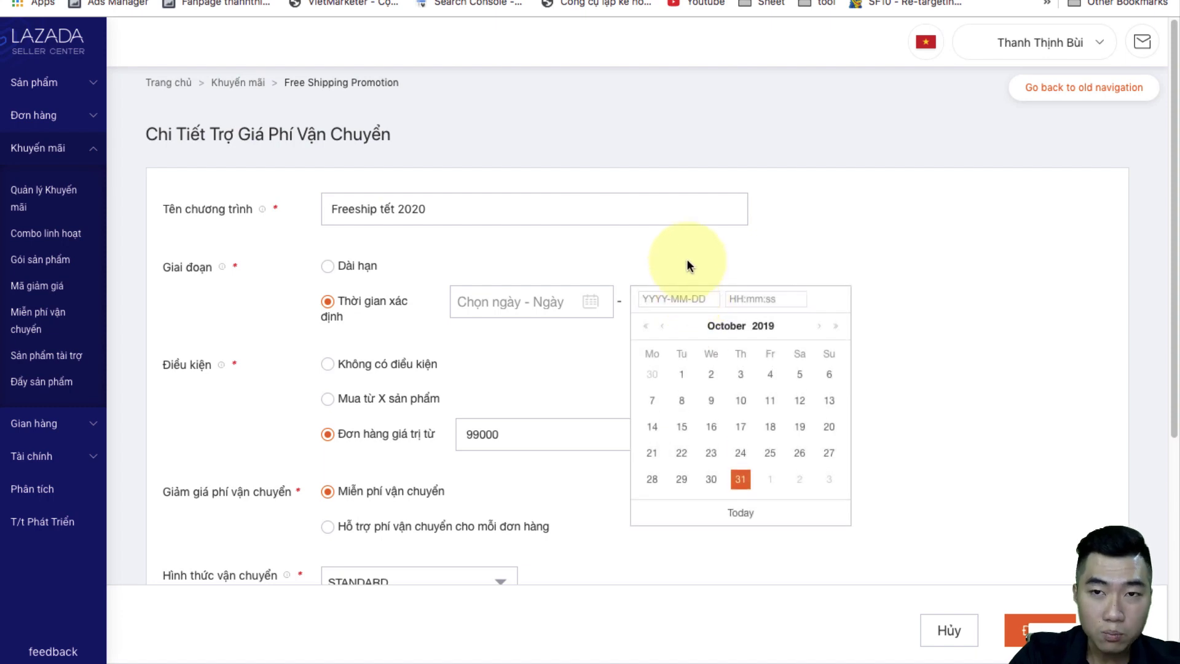
pyautogui.click(204, 253)
pyautogui.click(341, 265)
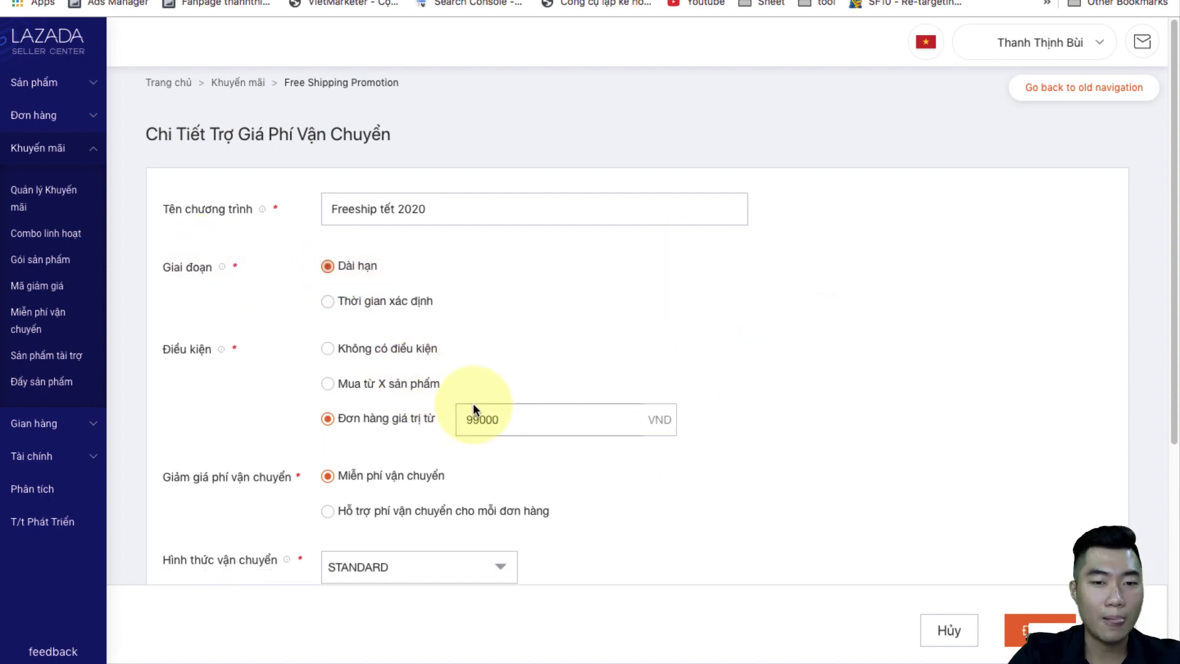
pyautogui.scroll(-1, 260, 337)
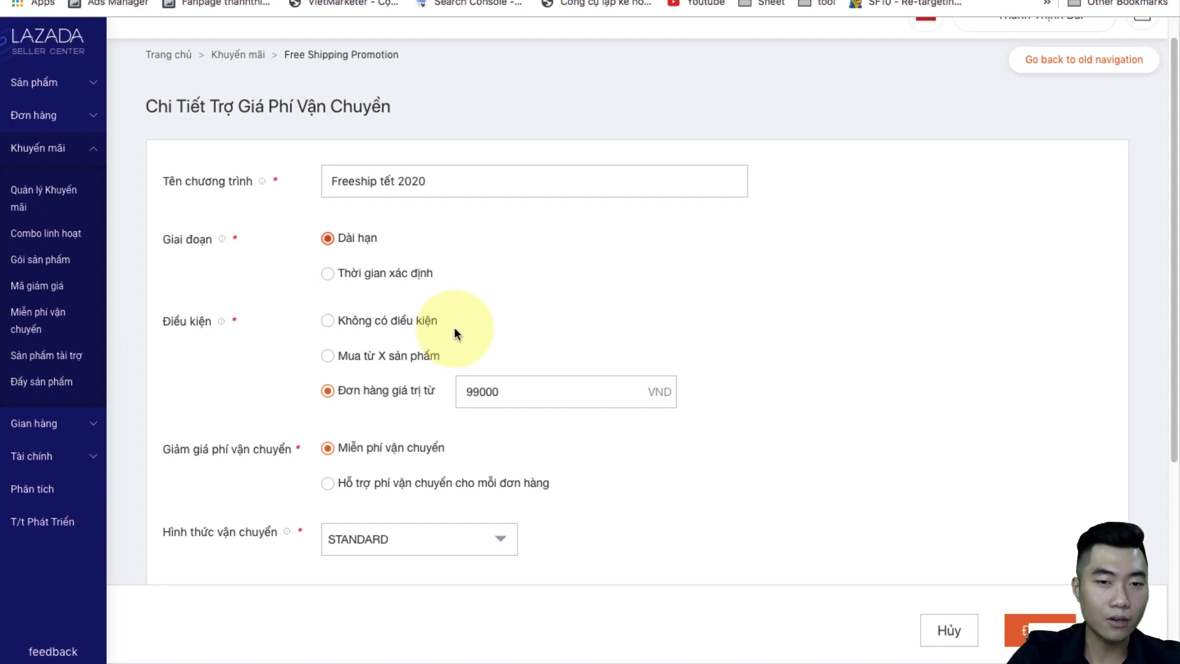
pyautogui.click(389, 353)
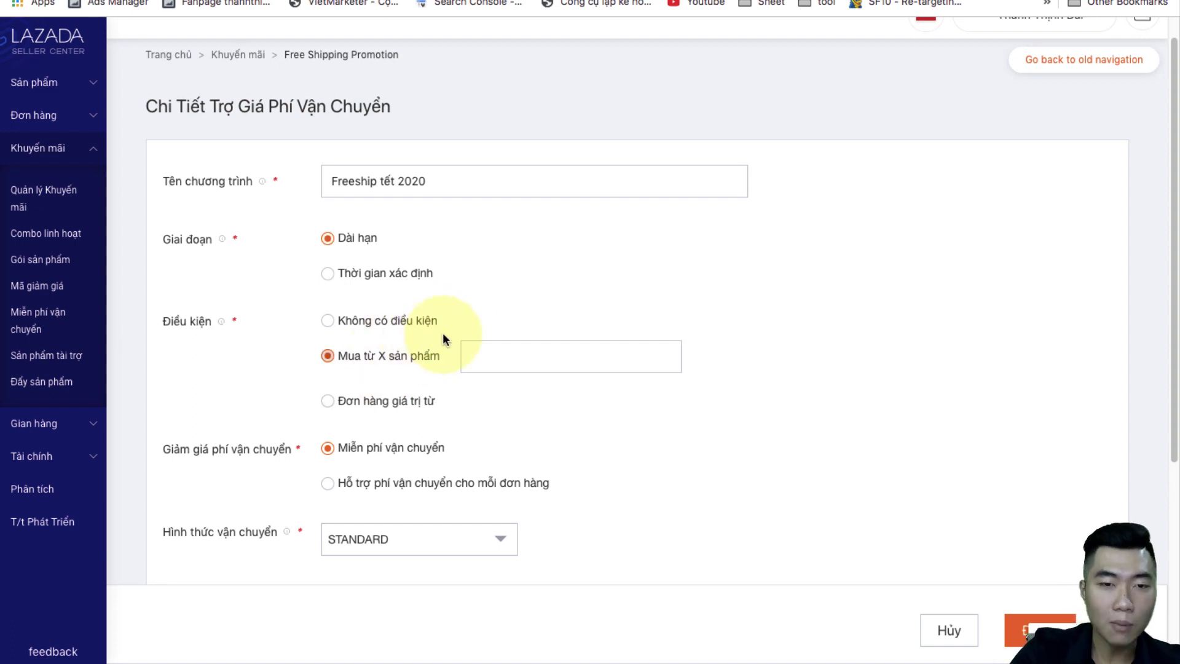
pyautogui.click(483, 356)
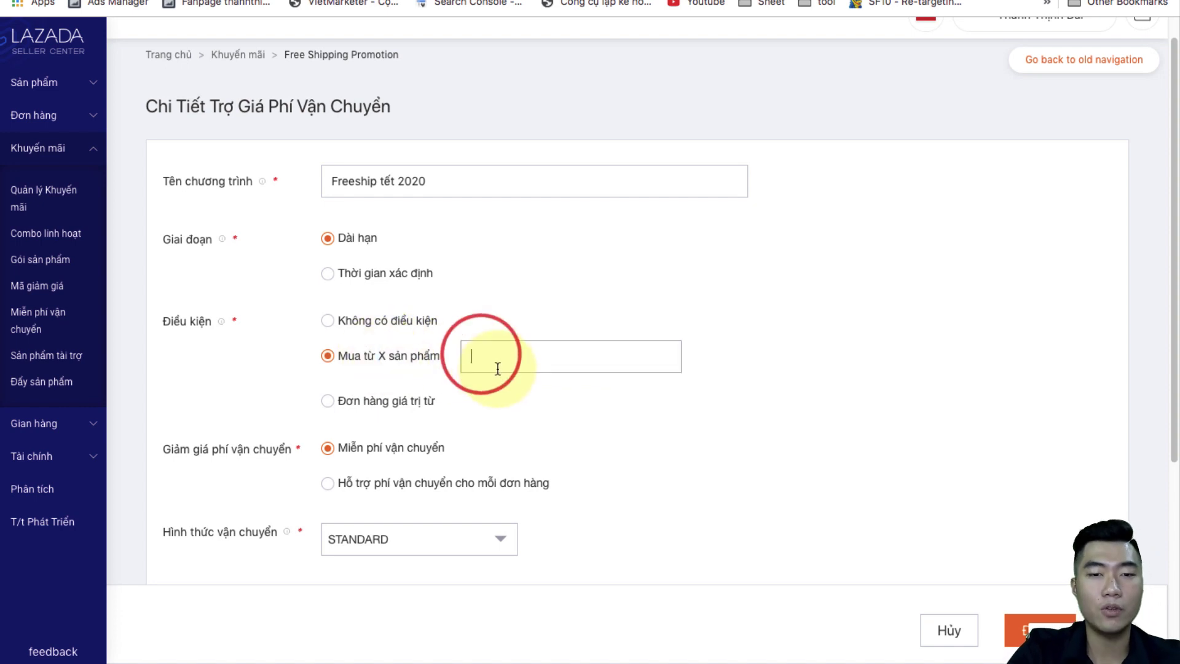
pyautogui.write('10')
pyautogui.click(521, 289)
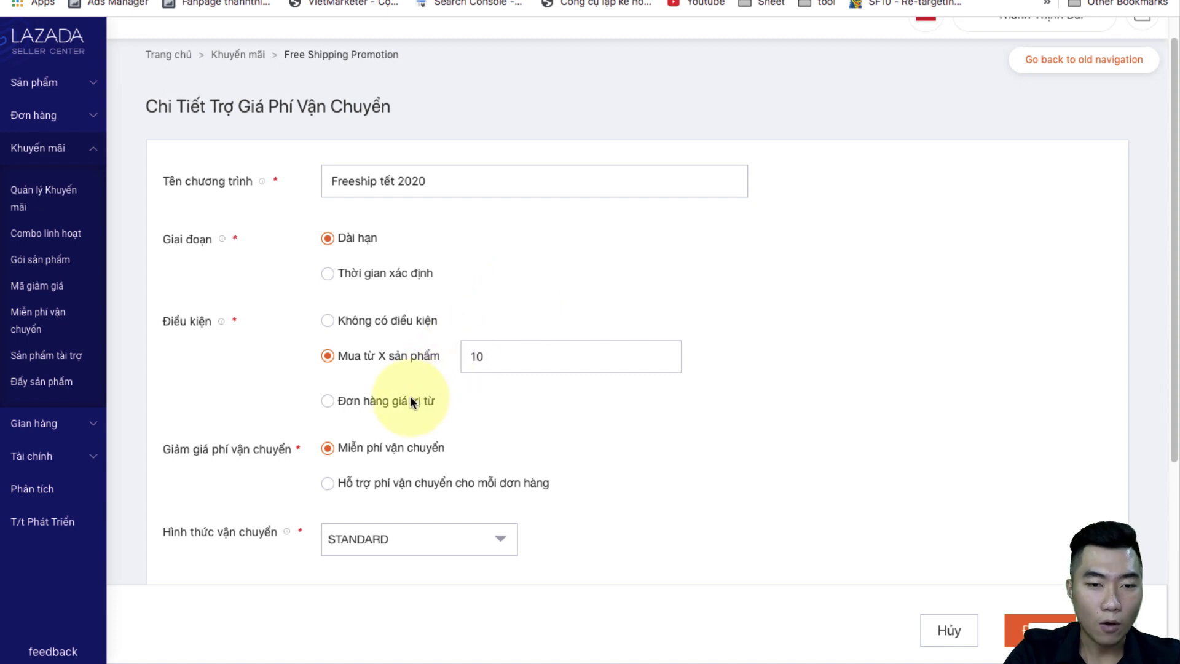
pyautogui.click(328, 401)
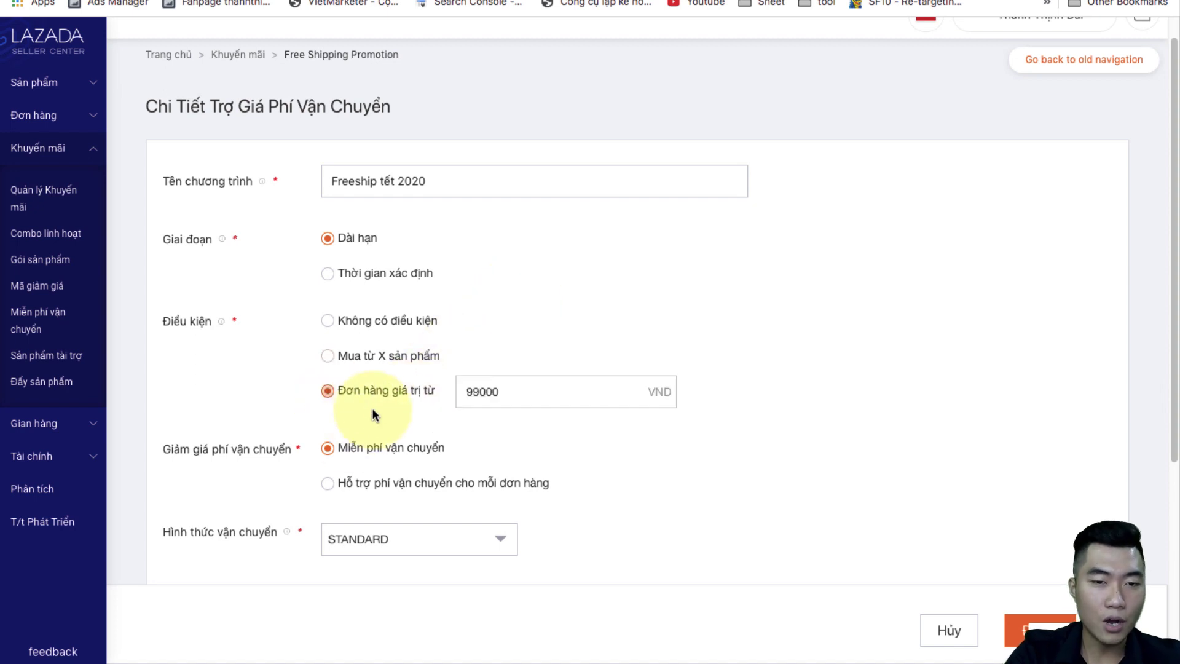
pyautogui.click(501, 392)
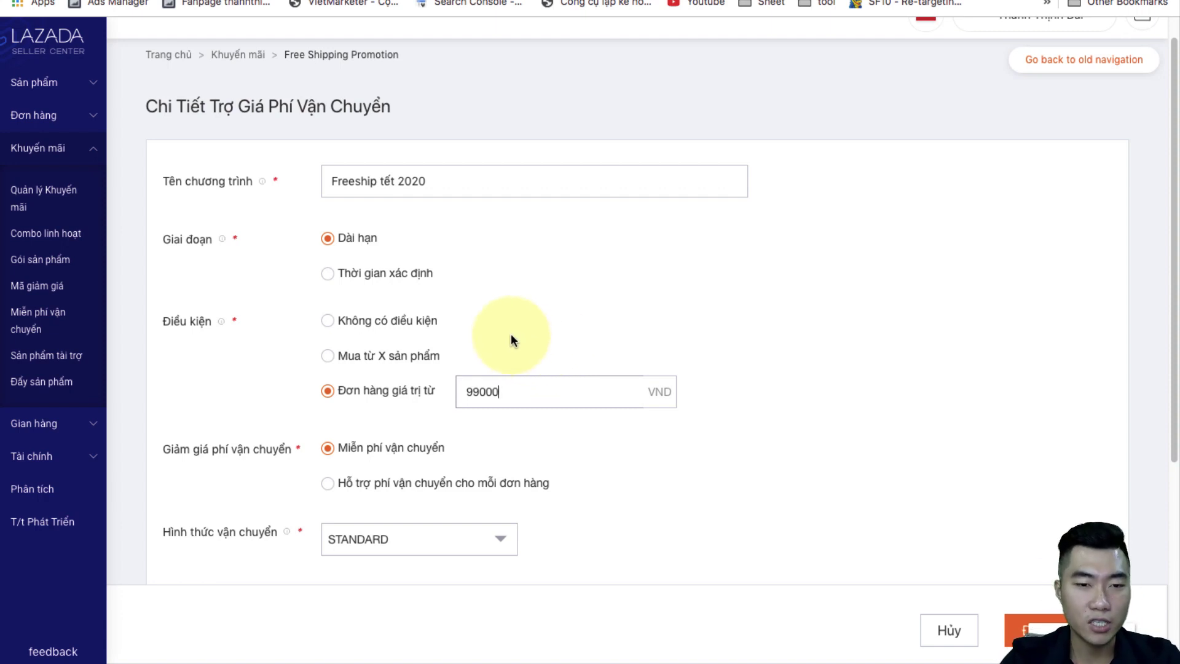
pyautogui.scroll(-1, 510, 335)
pyautogui.scroll(-2, 580, 270)
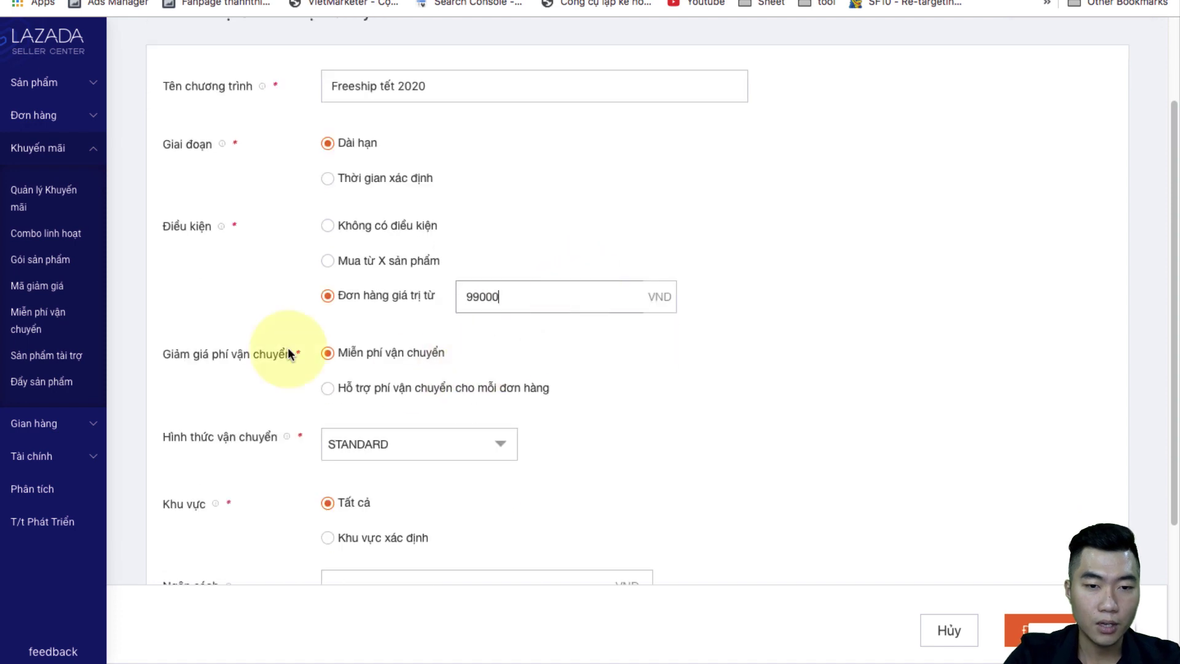
pyautogui.moveTo(171, 362); pyautogui.dragTo(246, 376)
pyautogui.click(282, 354)
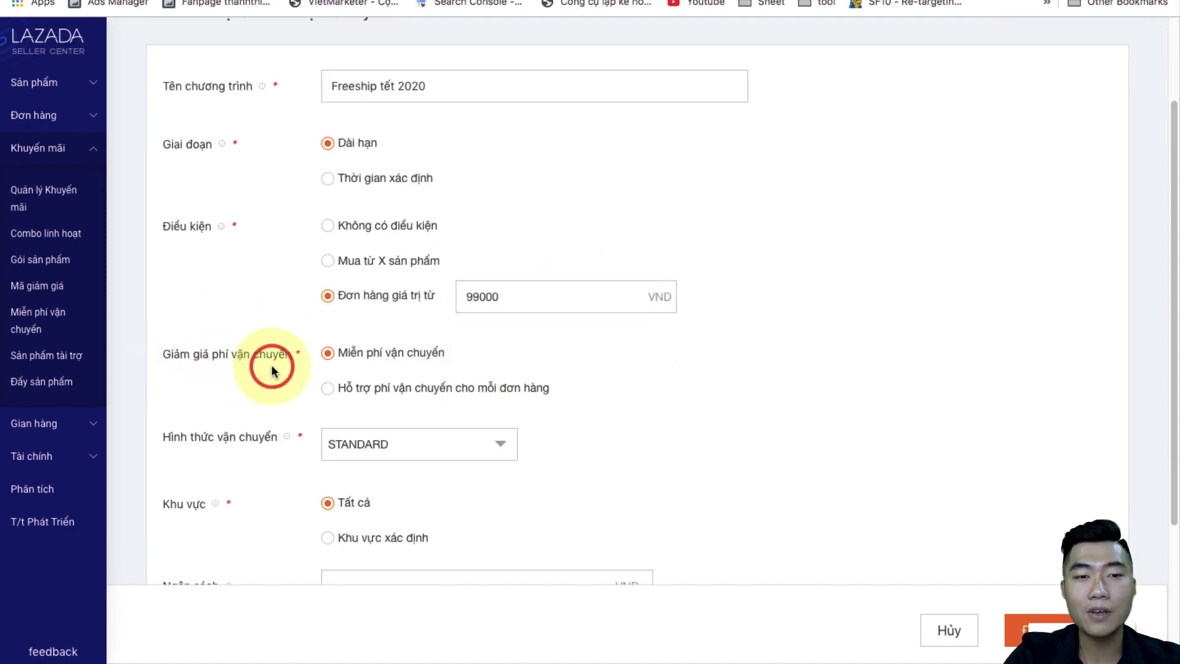
pyautogui.click(432, 386)
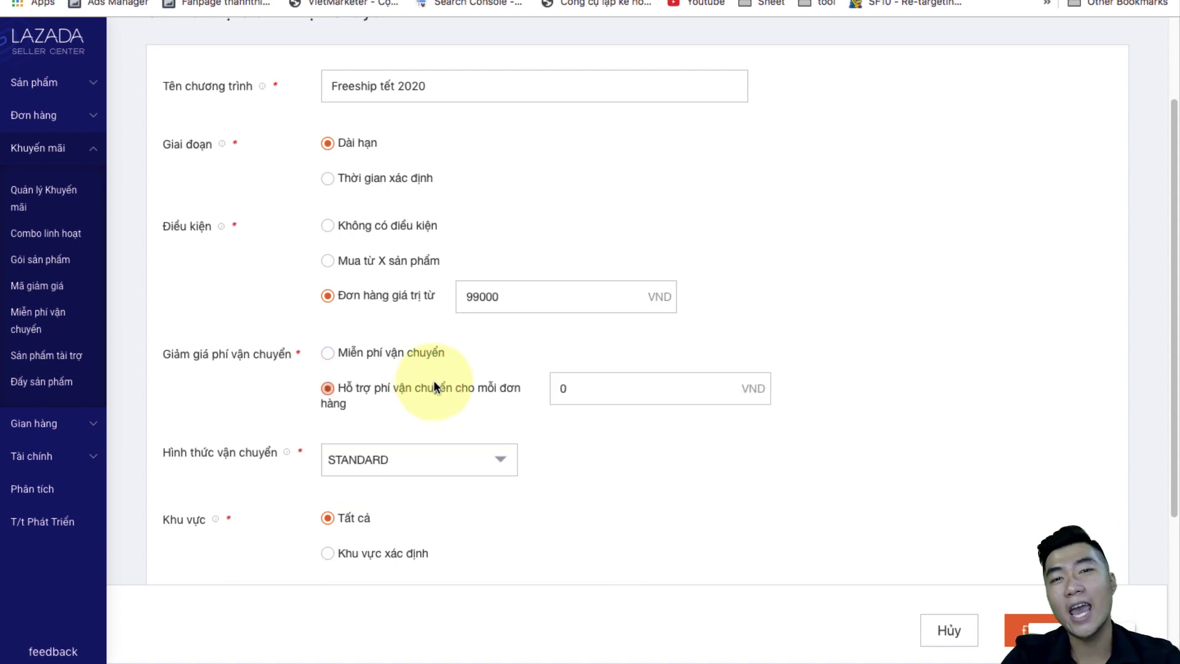
pyautogui.click(582, 382)
pyautogui.write('10000')
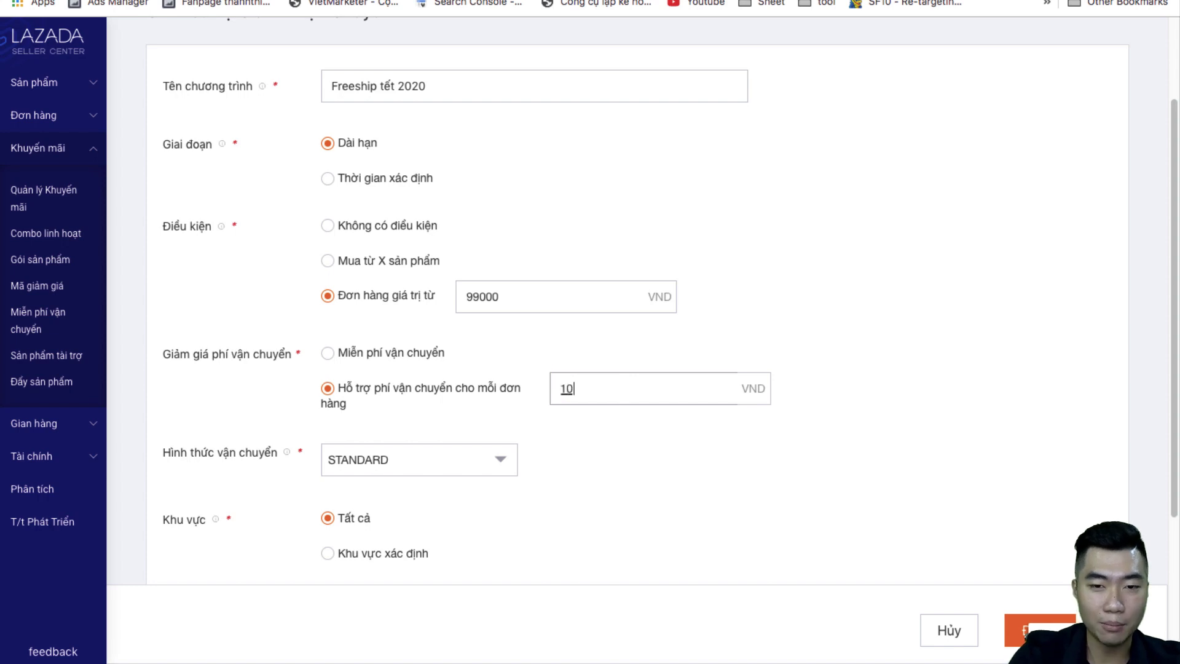
pyautogui.click(736, 355)
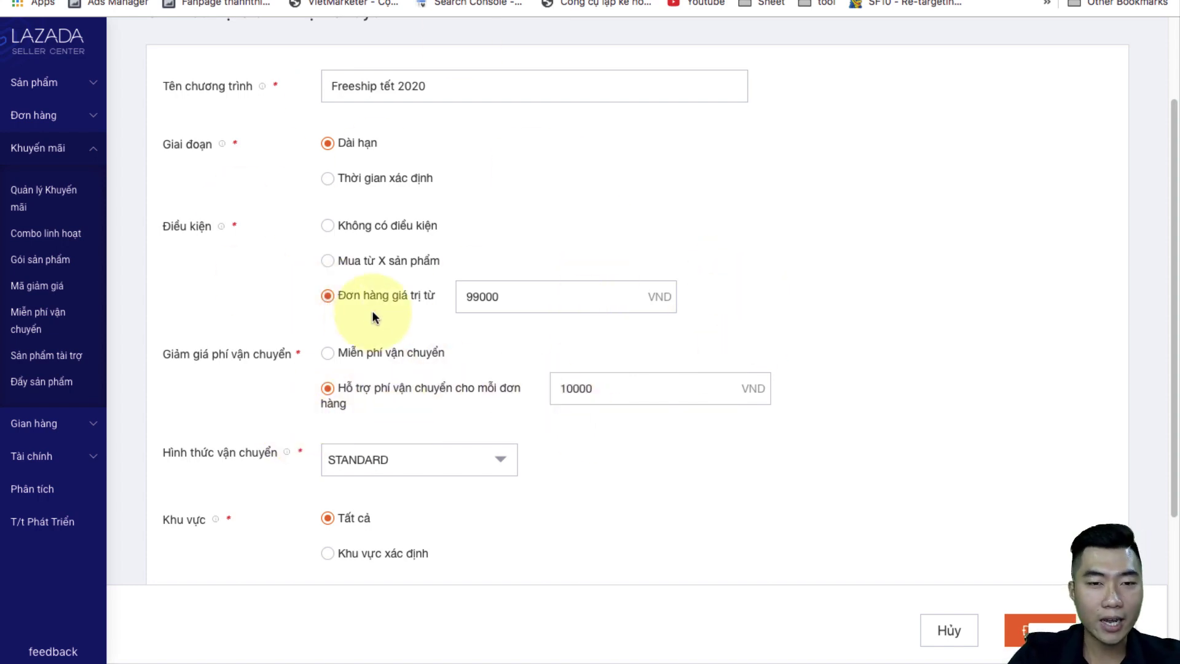
pyautogui.click(501, 297)
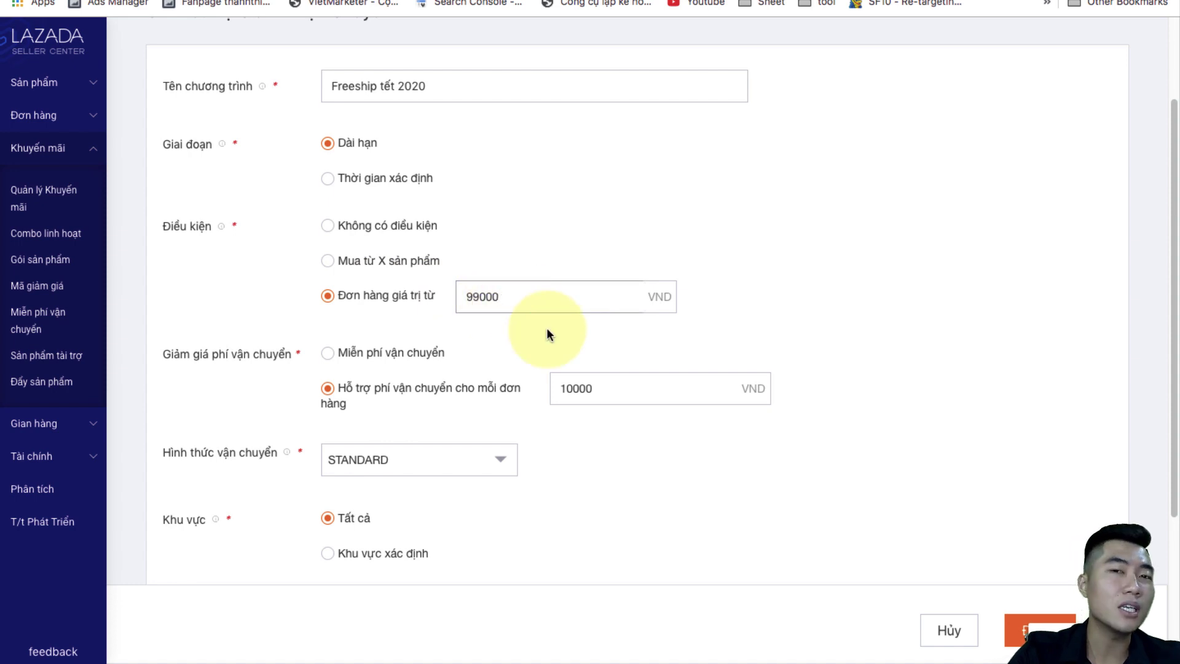
pyautogui.click(659, 397)
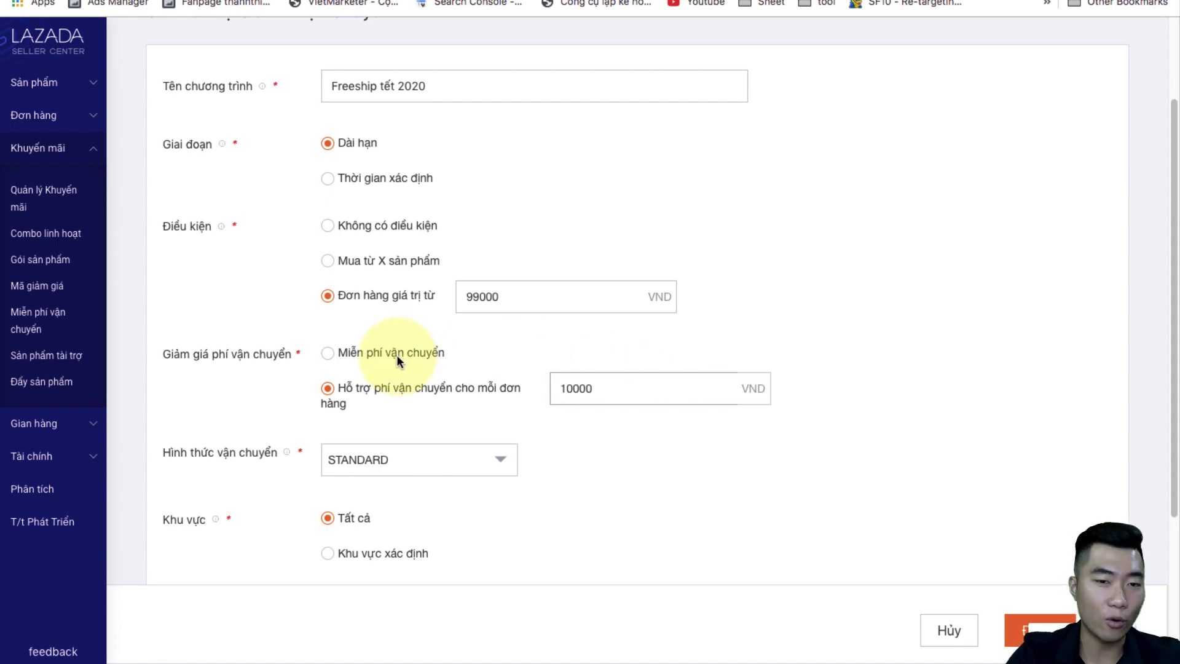
pyautogui.click(329, 354)
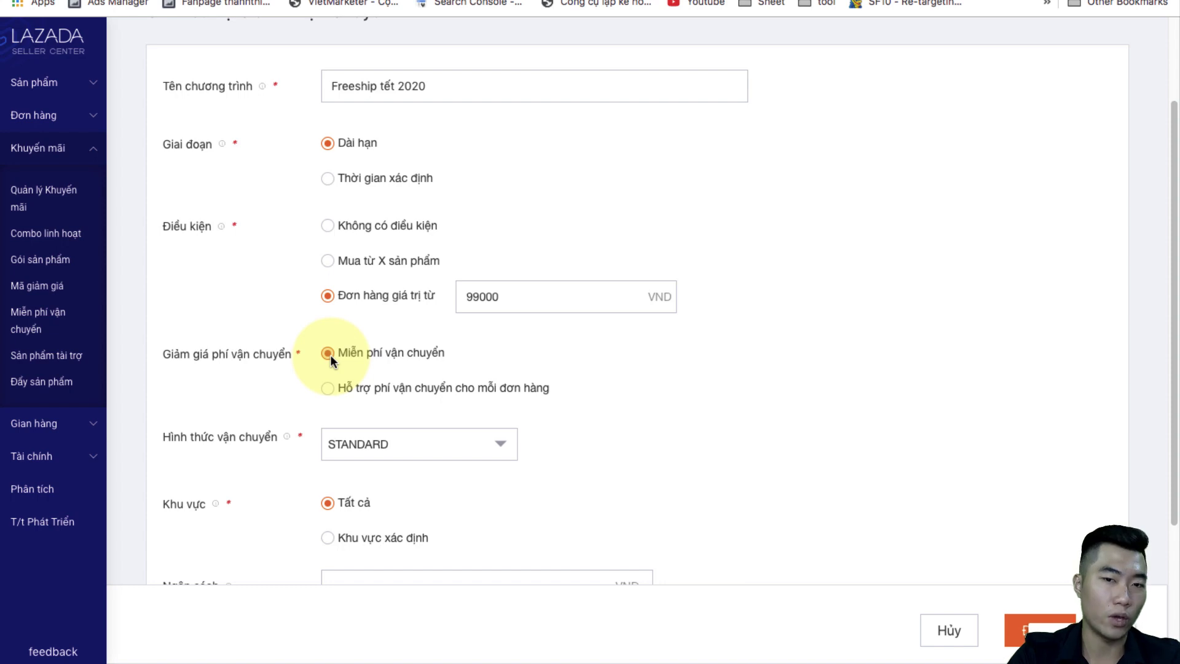
pyautogui.click(514, 297)
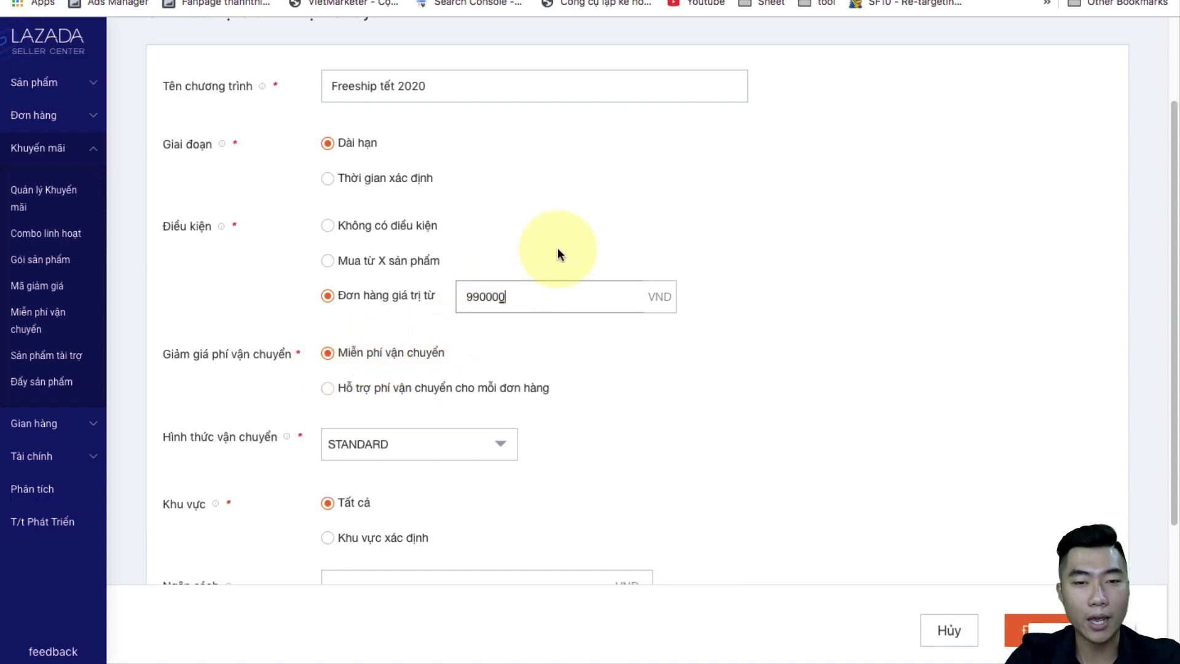
# - Correct the minimum order value to 99000 VND and keep 'Miễn phí vận chuyển' as the shipping discount
pyautogui.write('0')
pyautogui.click(545, 303)
pyautogui.press('BackSpace')
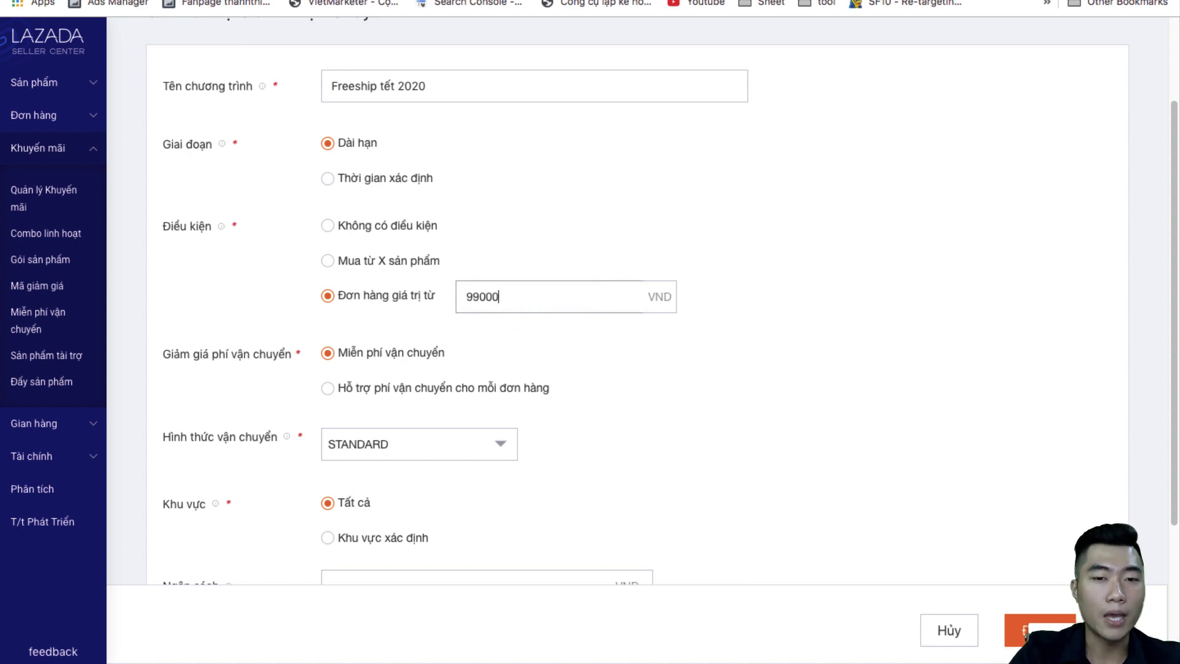
pyautogui.click(478, 386)
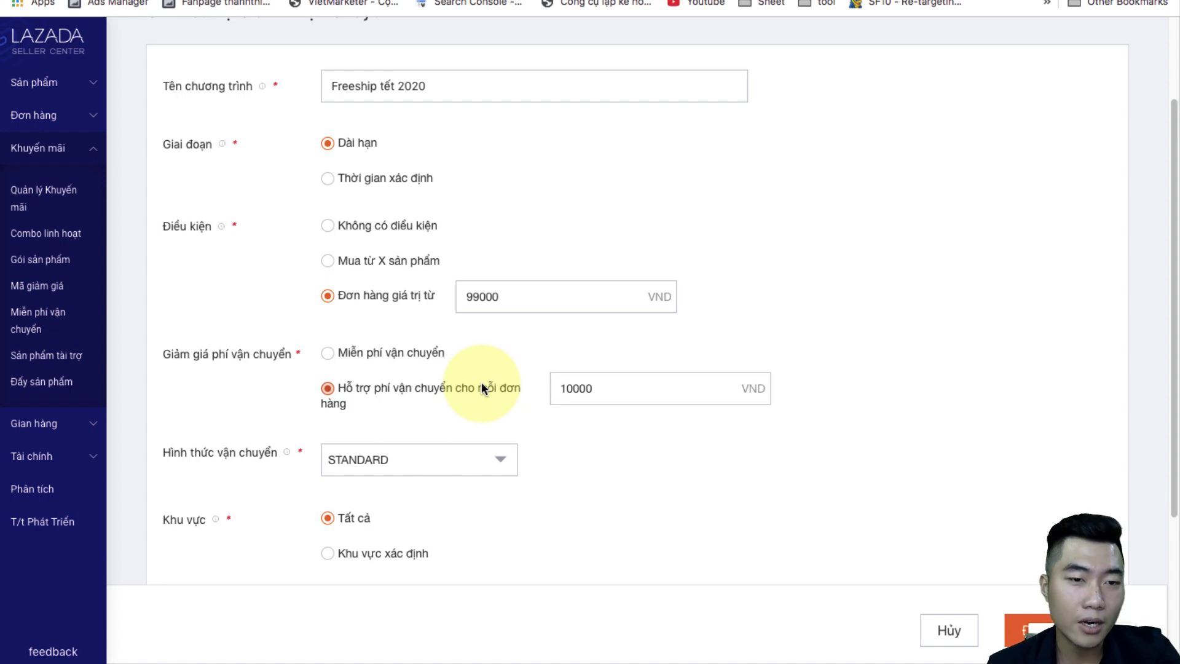
pyautogui.click(394, 356)
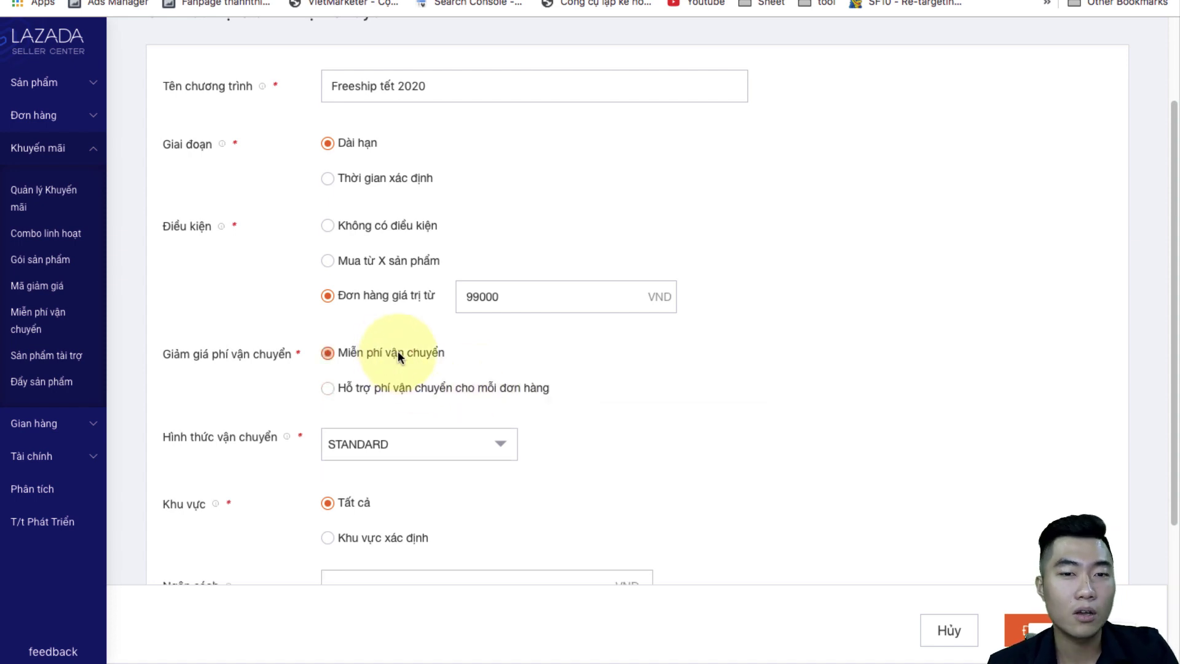
pyautogui.click(508, 298)
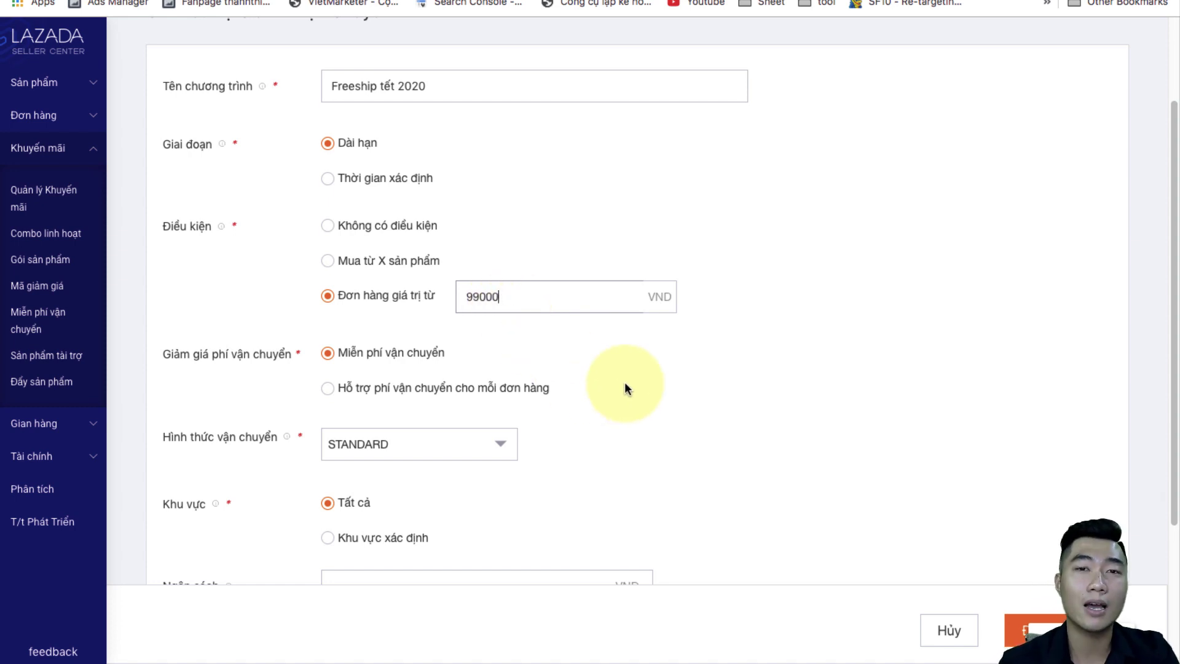
pyautogui.scroll(-3, 625, 386)
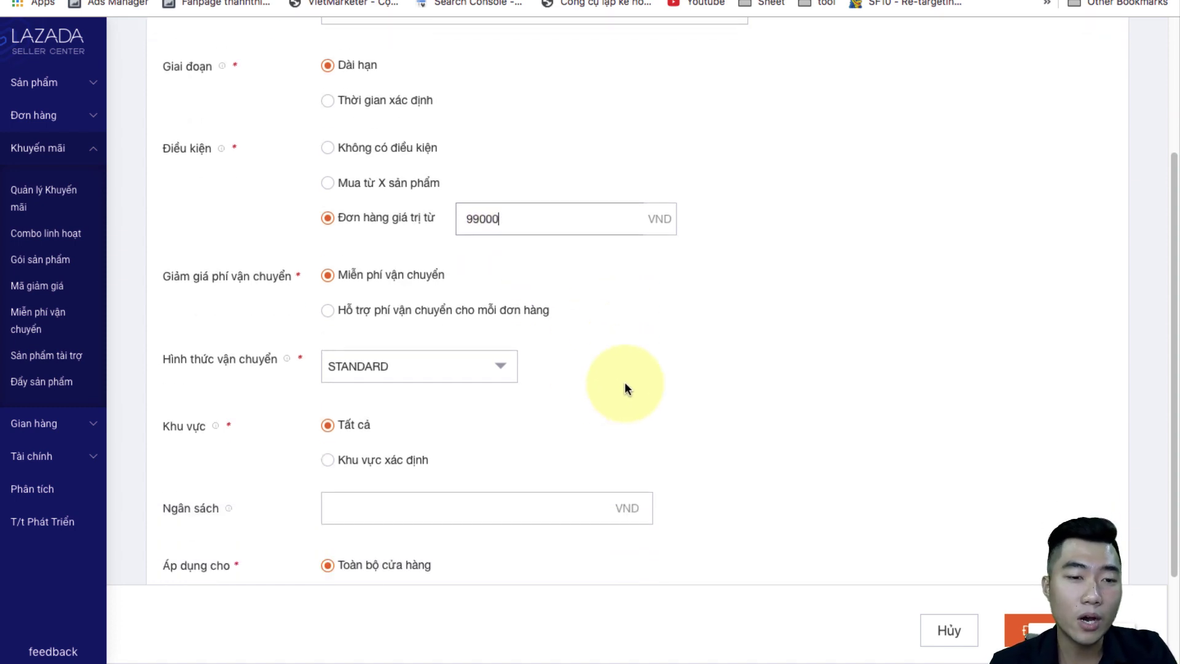
pyautogui.click(462, 353)
pyautogui.click(493, 400)
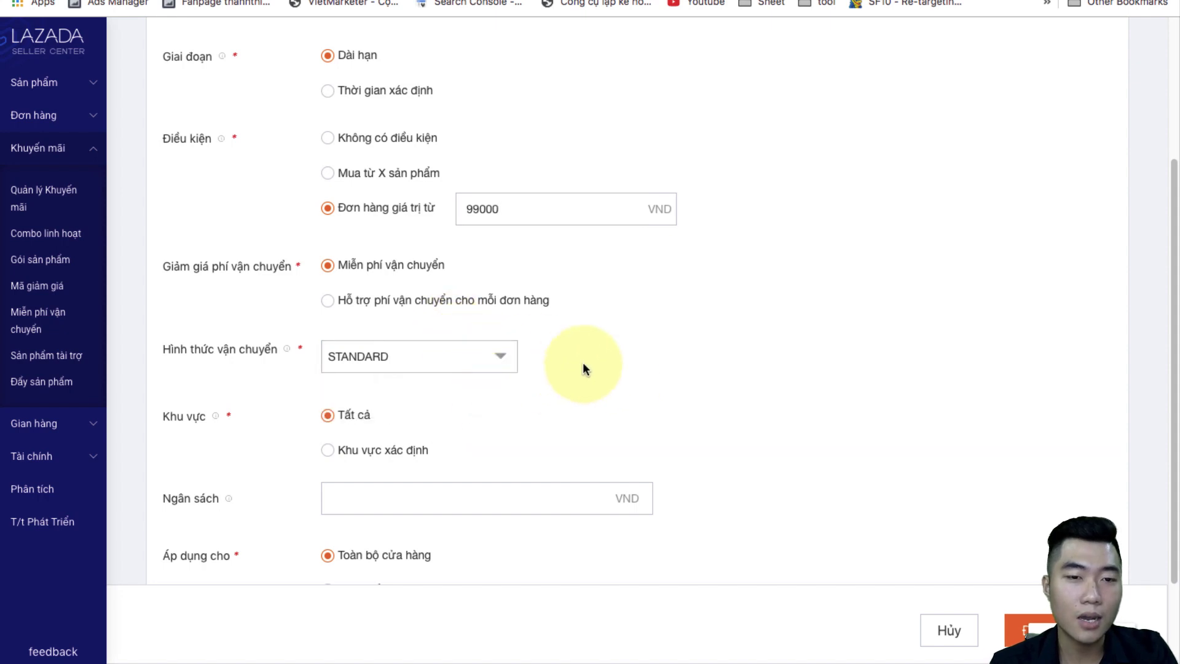
pyautogui.click(500, 356)
pyautogui.click(500, 393)
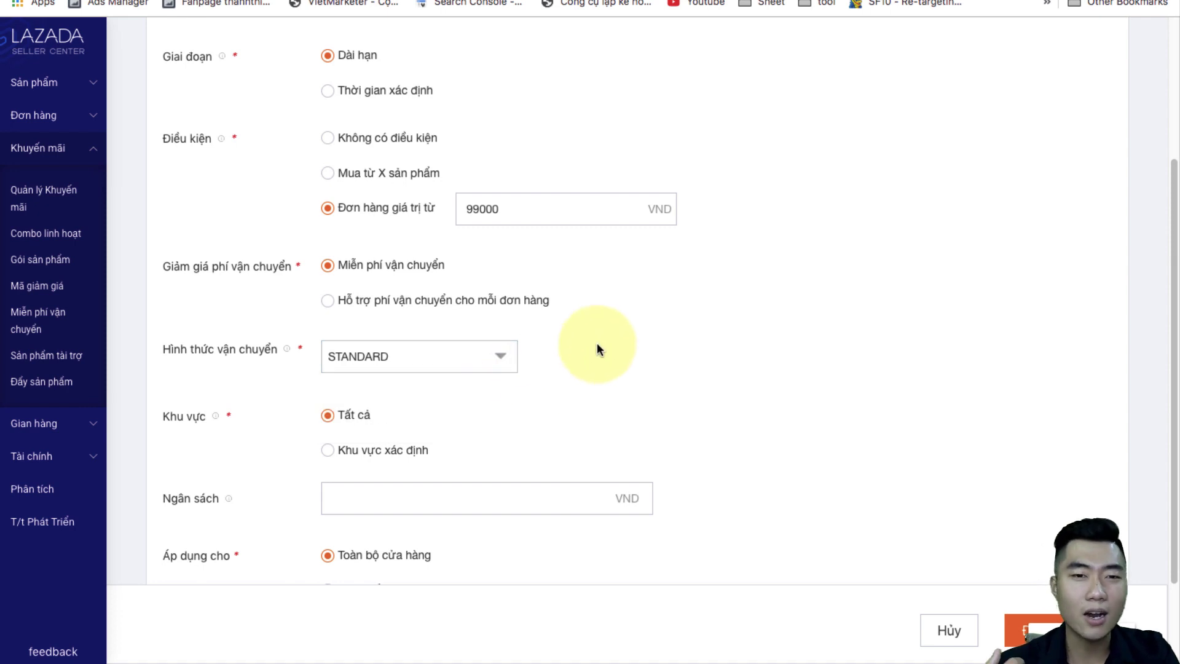
pyautogui.scroll(-3, 597, 346)
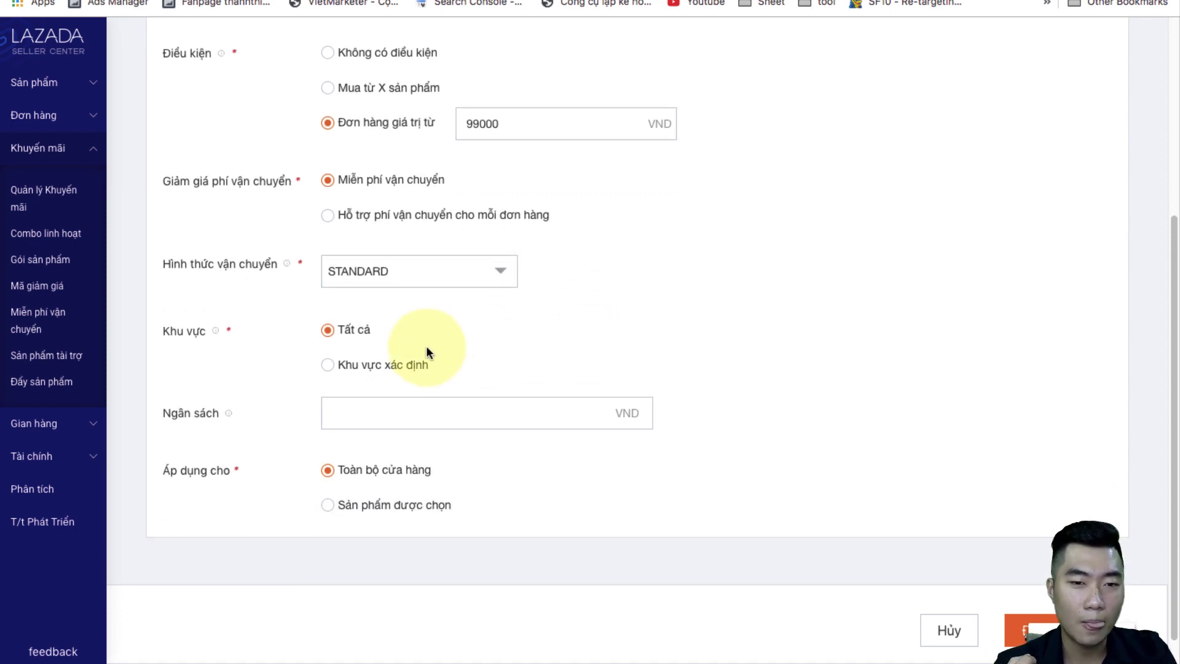
pyautogui.click(363, 365)
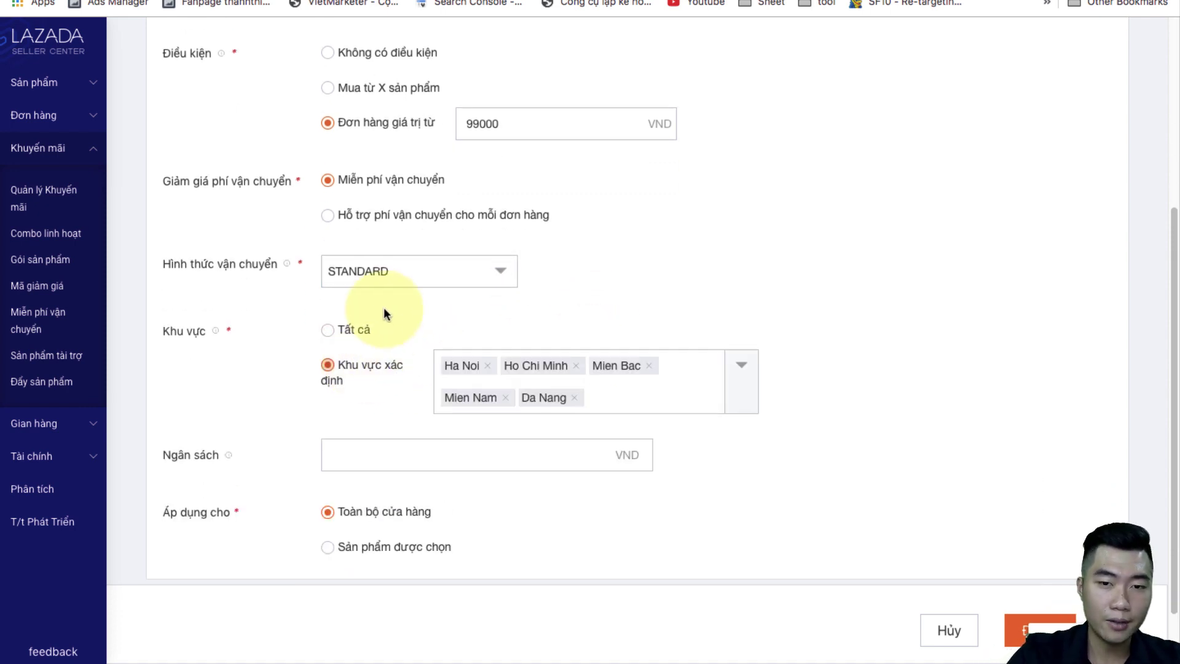
pyautogui.click(357, 329)
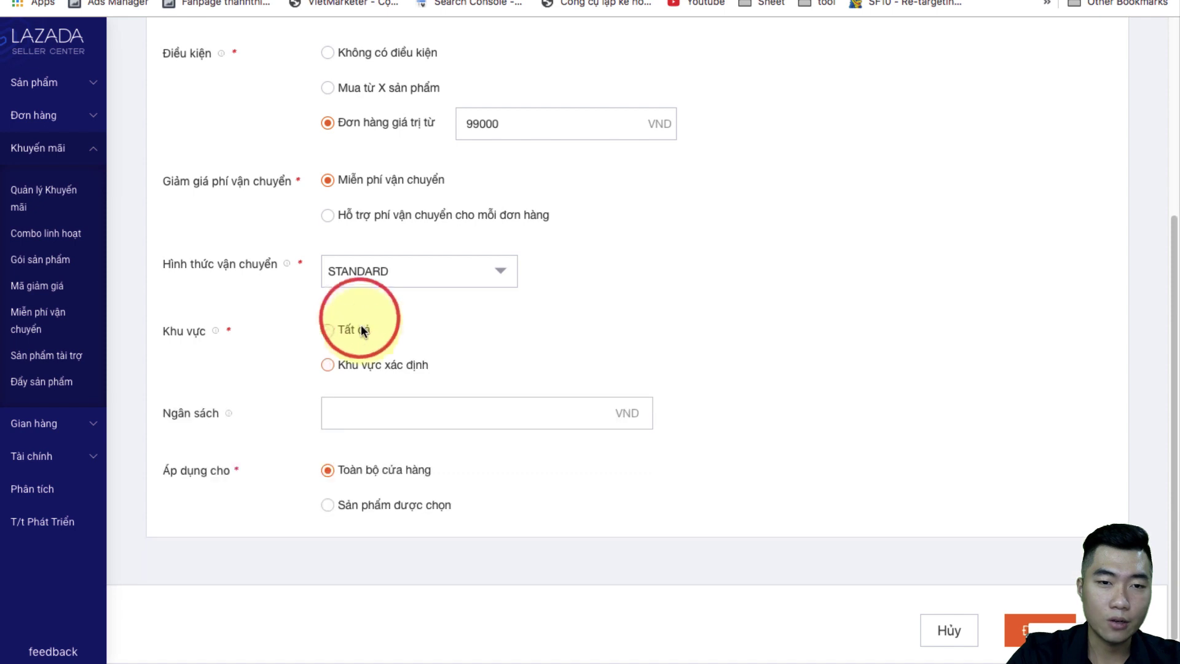
pyautogui.click(382, 366)
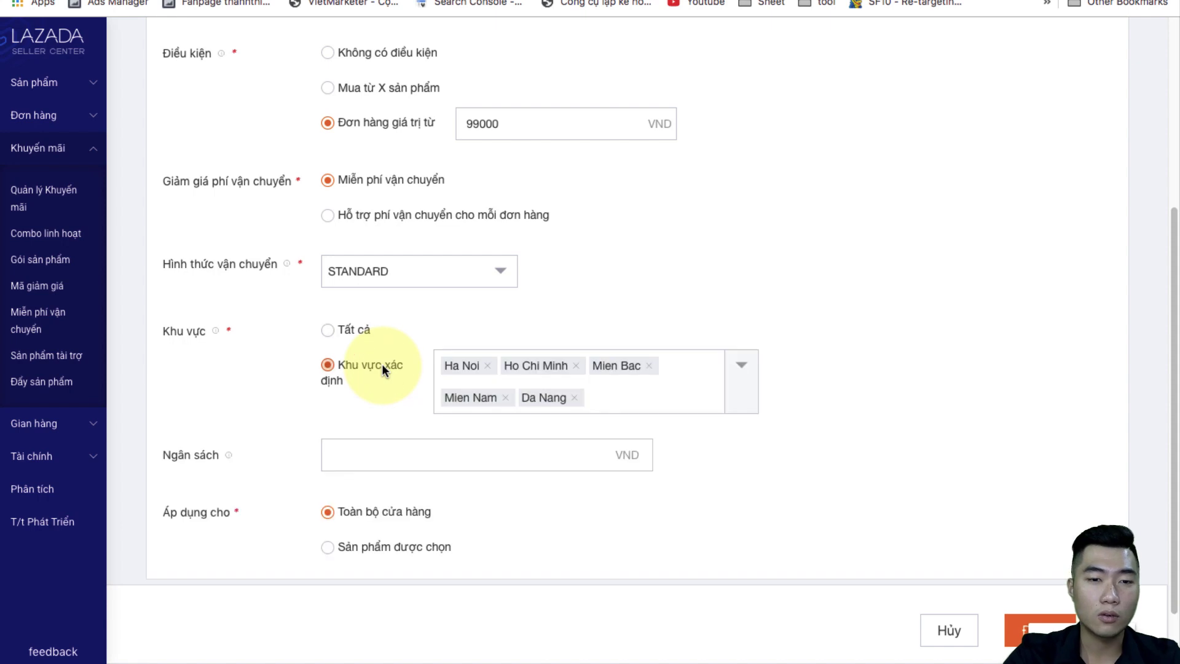
pyautogui.scroll(-2, 648, 384)
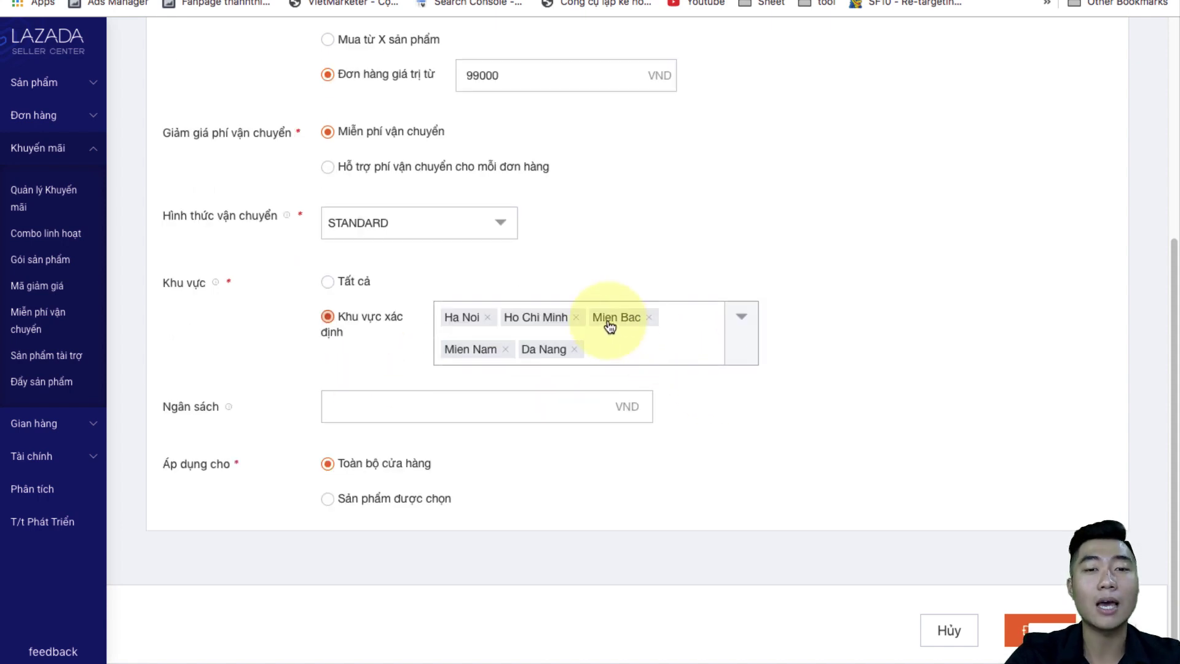
pyautogui.click(363, 282)
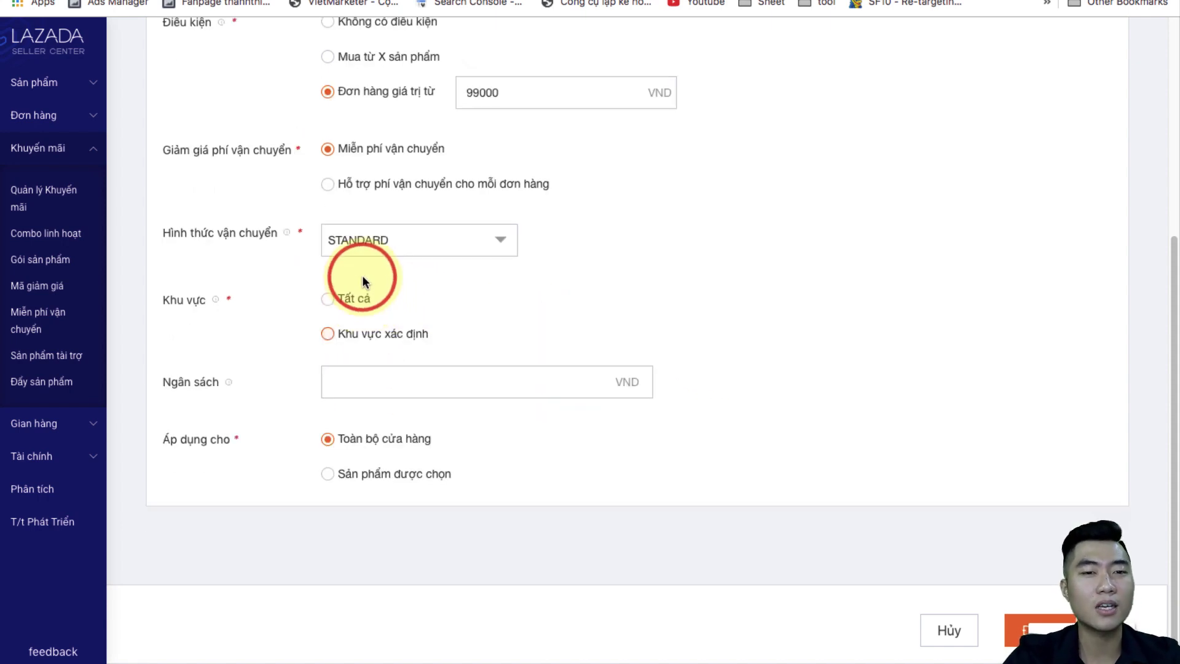
pyautogui.click(505, 373)
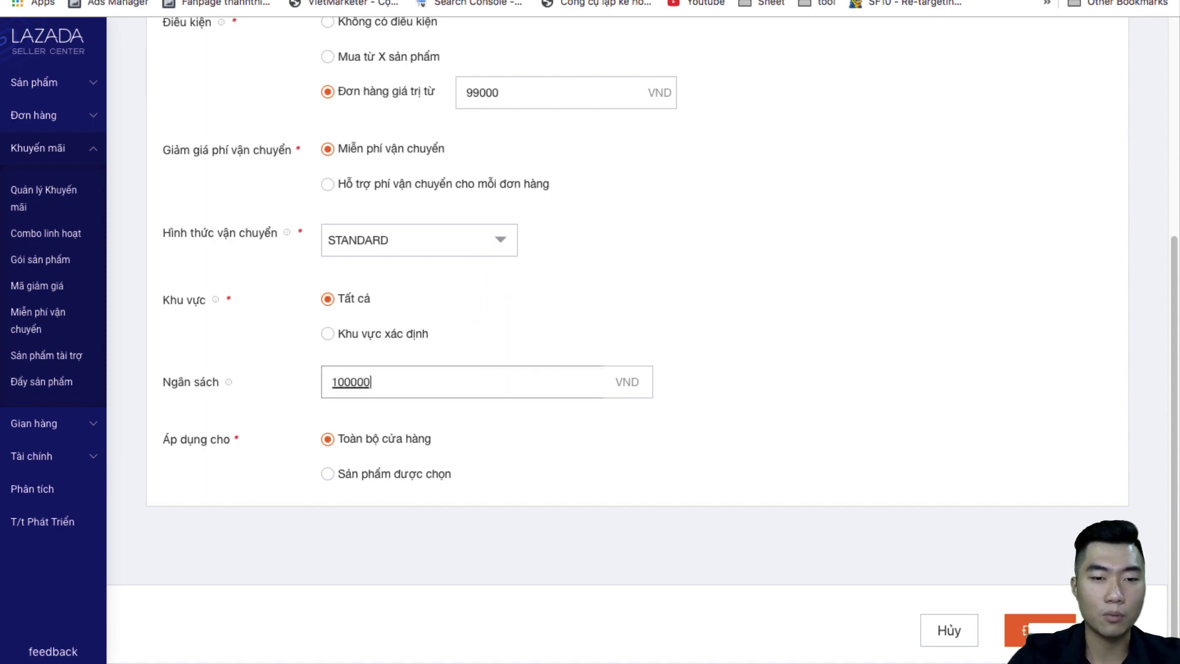
# - Enter a promotion budget of 100000 VND
pyautogui.write('100000')
pyautogui.click(466, 501)
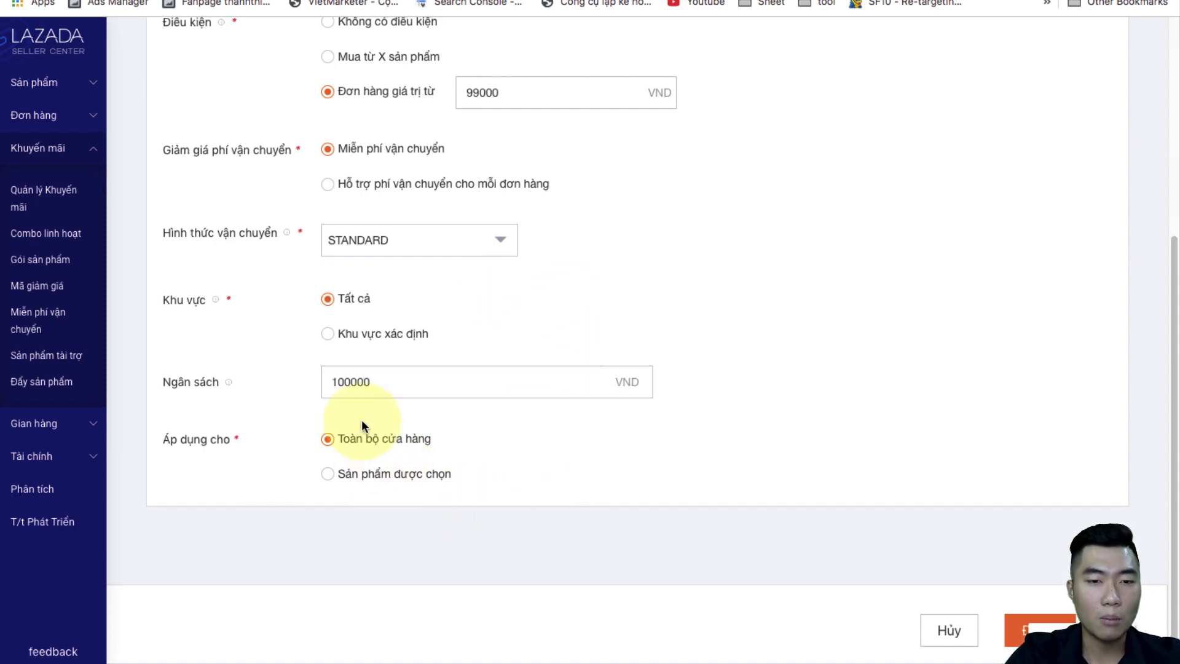
pyautogui.click(259, 459)
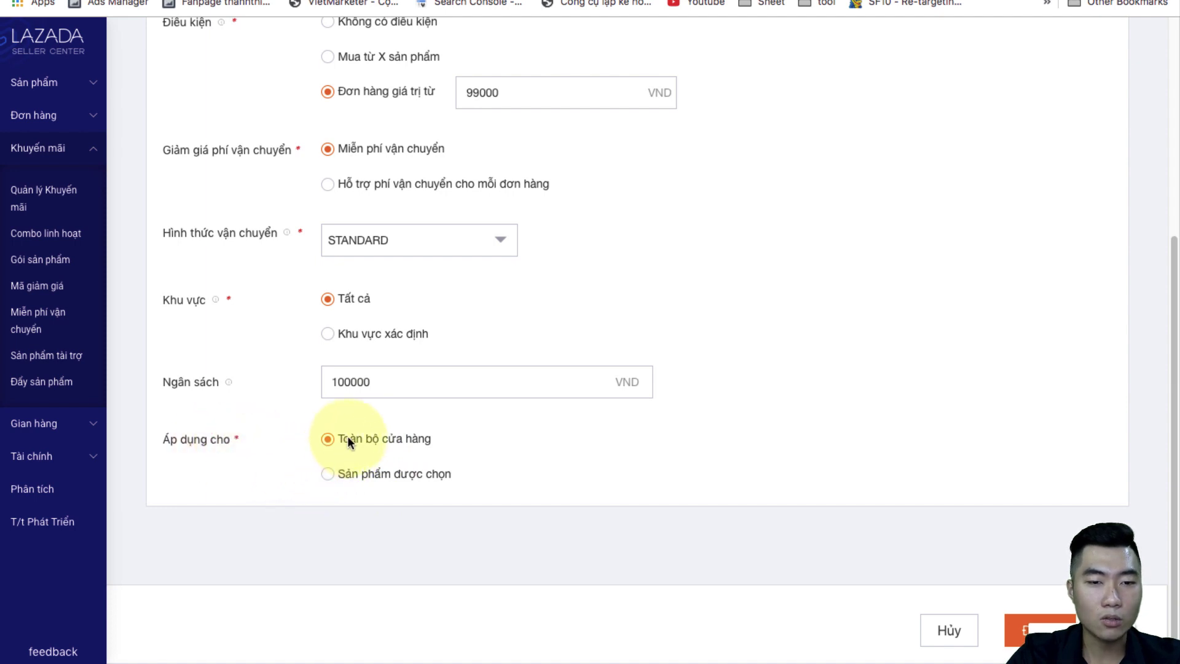
# - Try 'Sản phẩm được chọn', find the product picker empty, and revert to 'Toàn bộ cửa hàng'
pyautogui.click(405, 471)
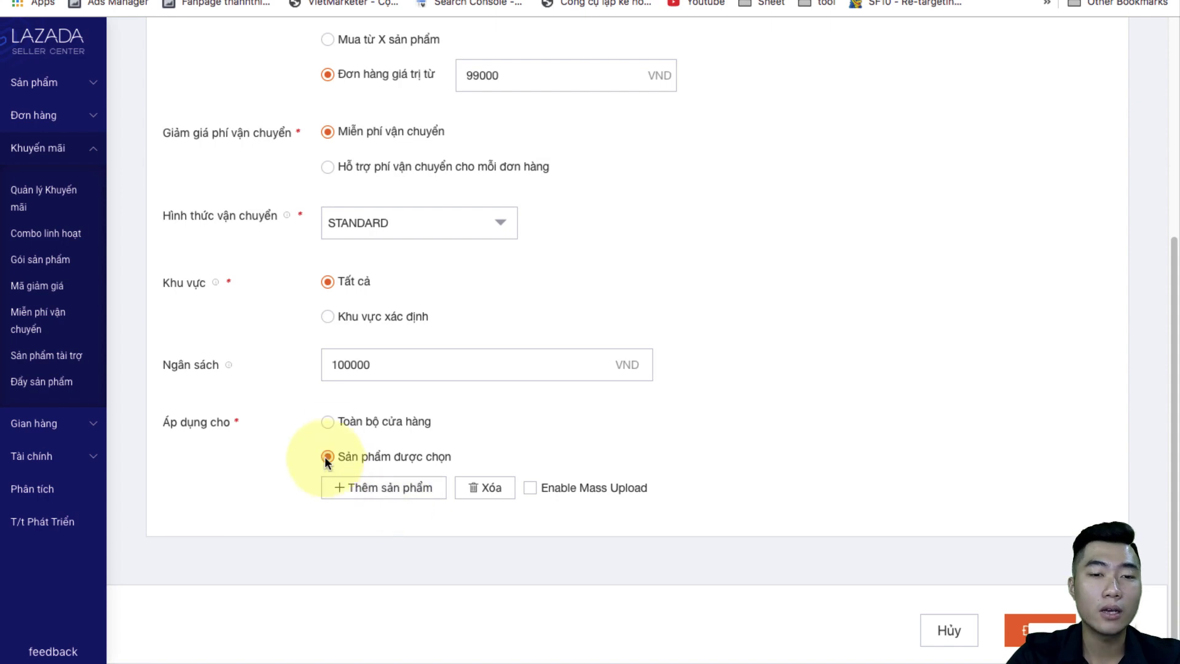
pyautogui.click(361, 491)
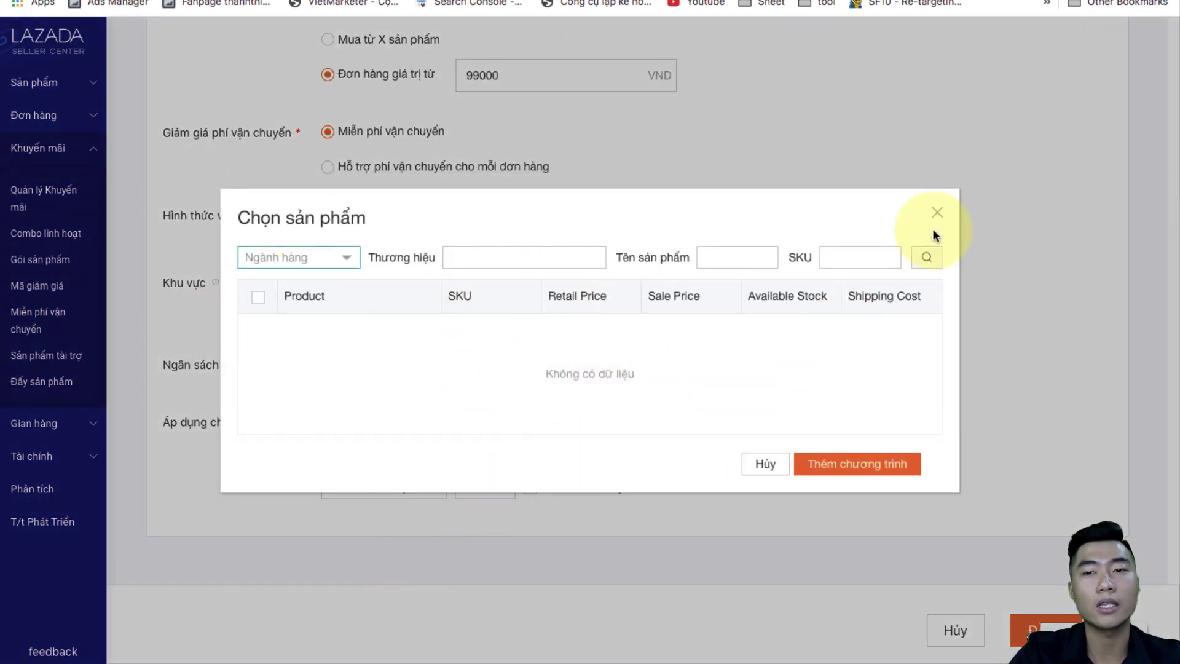
pyautogui.click(939, 217)
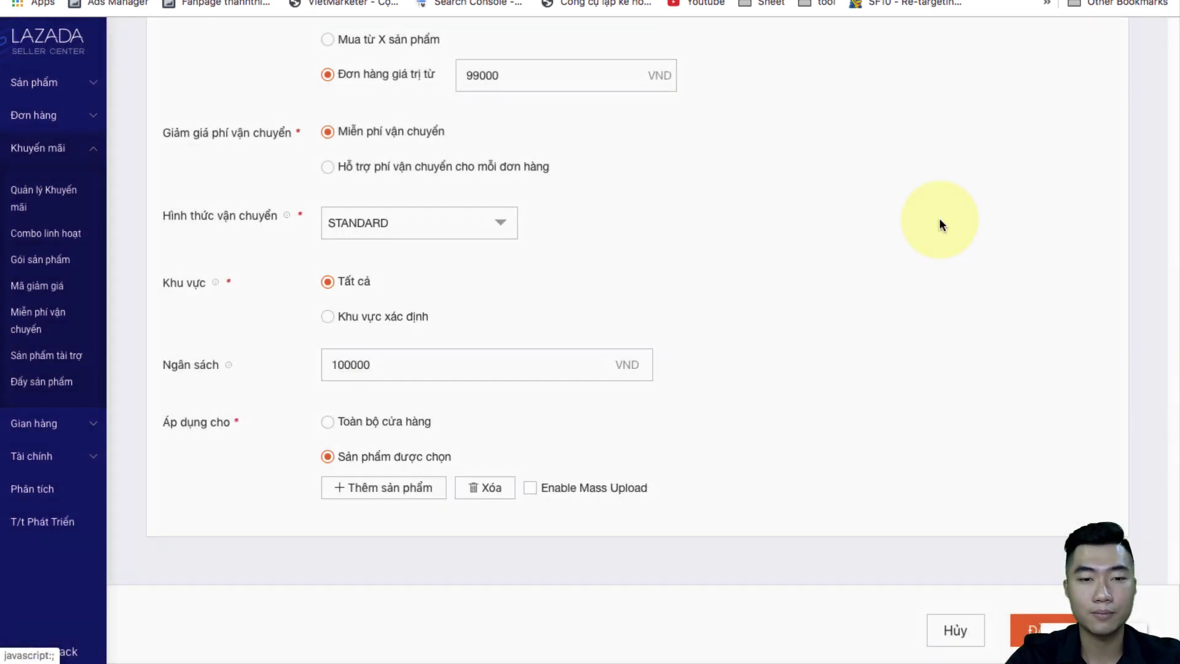
pyautogui.click(401, 414)
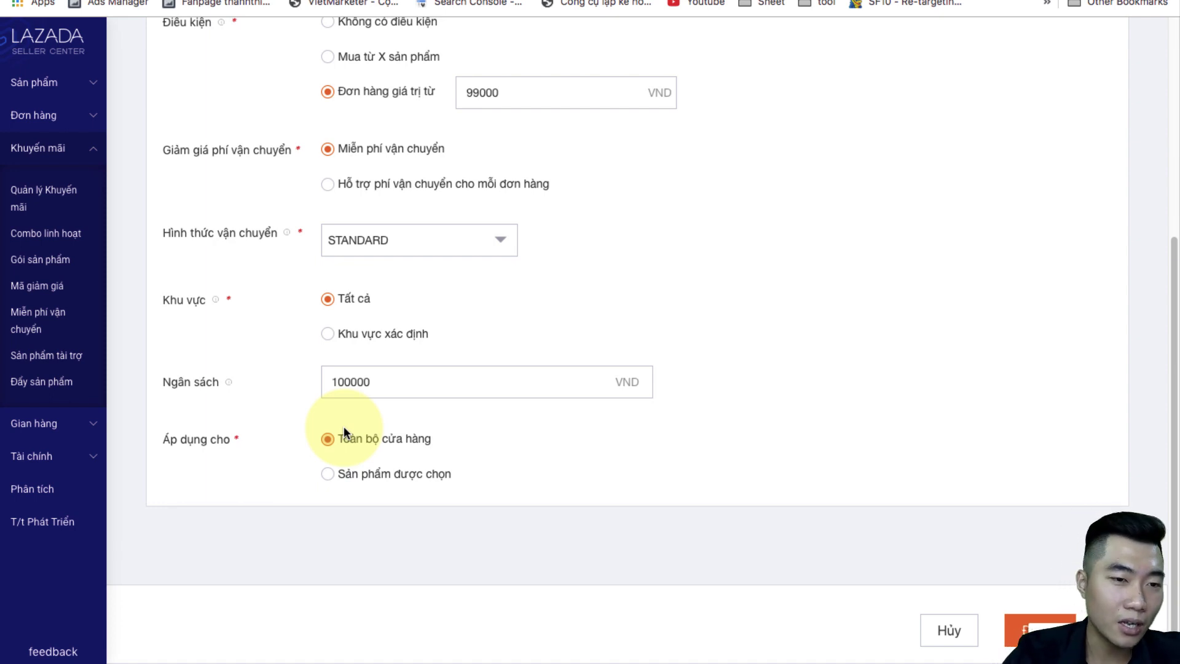
# - Expand the Sản phẩm pages in the sidebar, then head back via the Seller Center logo
pyautogui.click(38, 84)
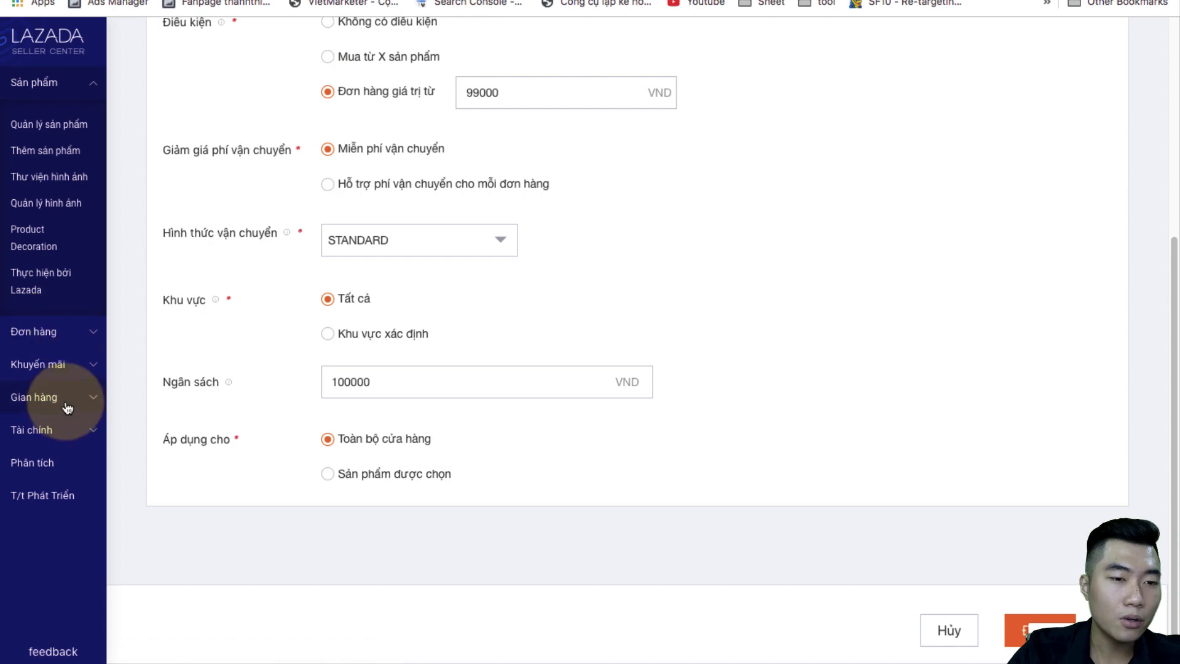
pyautogui.click(31, 51)
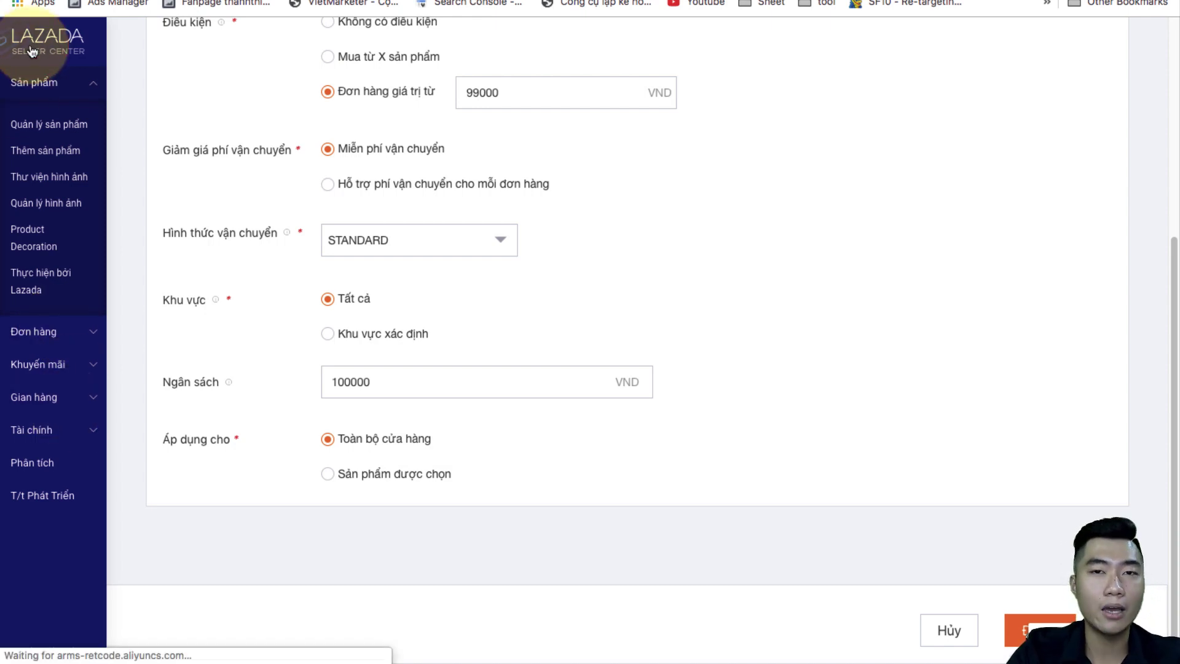
# - Return to the seller dashboard and close the 'Danh sách các địa điểm DOP mới' notice
pyautogui.click(32, 51)
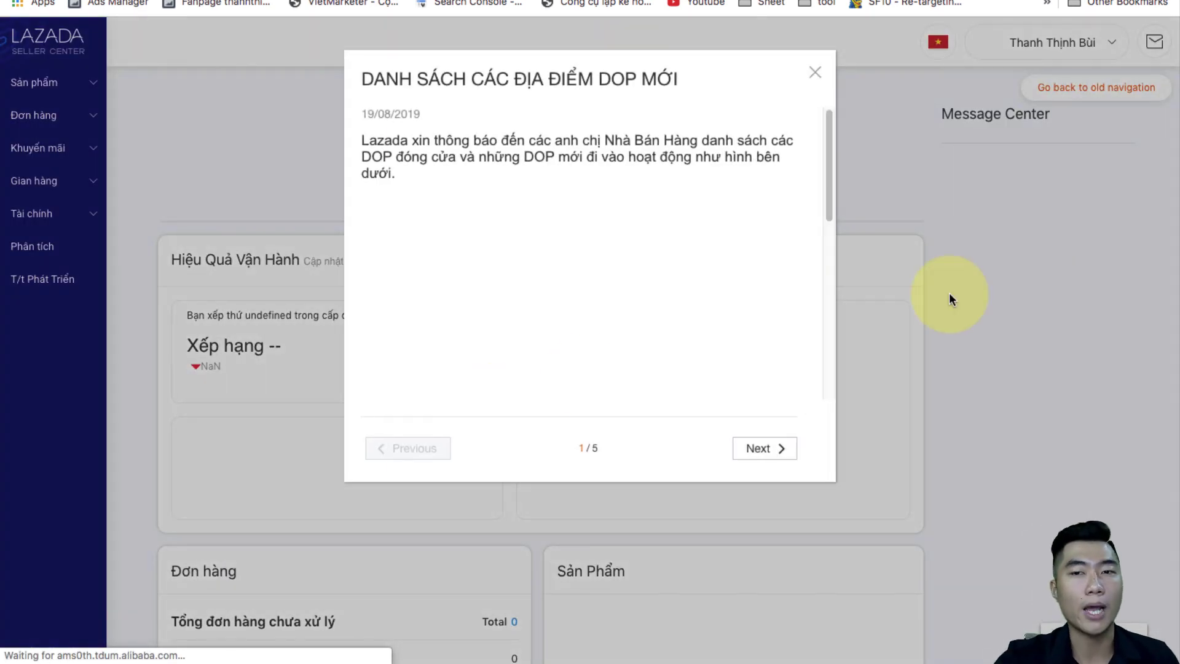
pyautogui.click(815, 74)
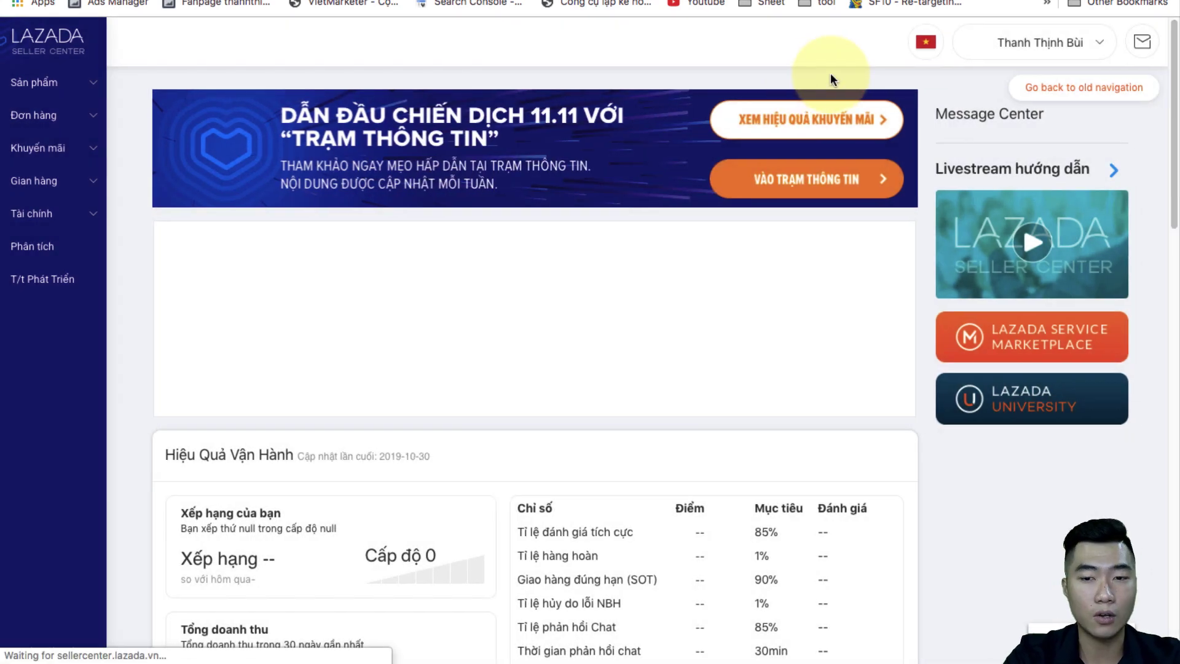
pyautogui.scroll(-3, 745, 417)
pyautogui.scroll(3, 620, 437)
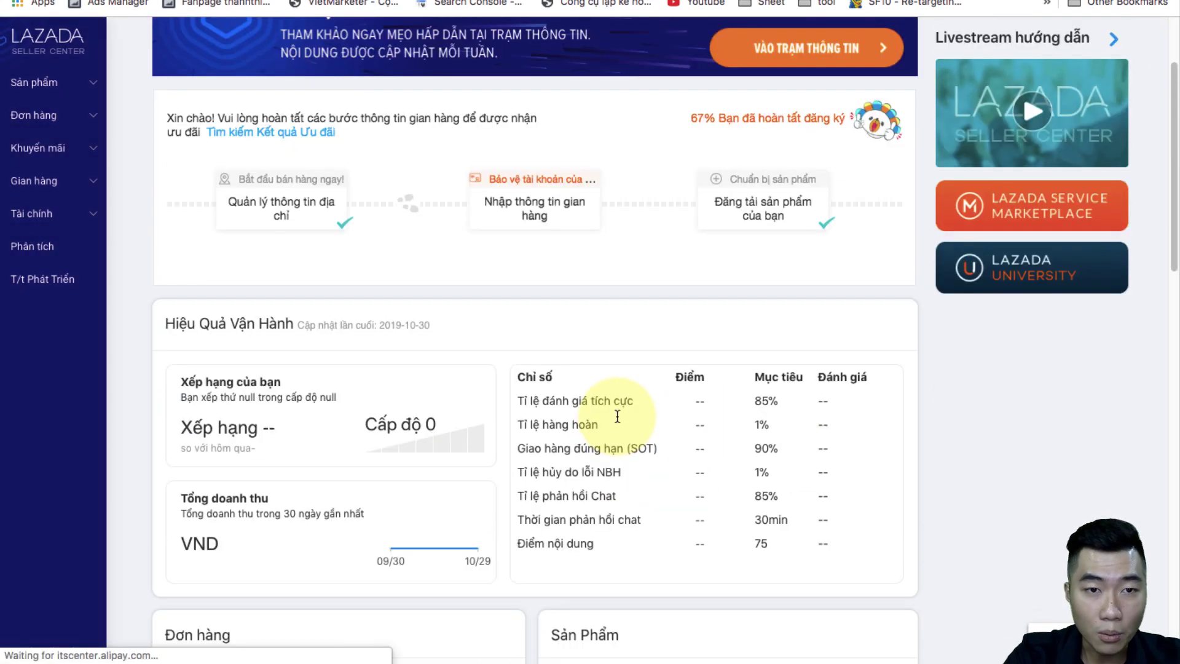